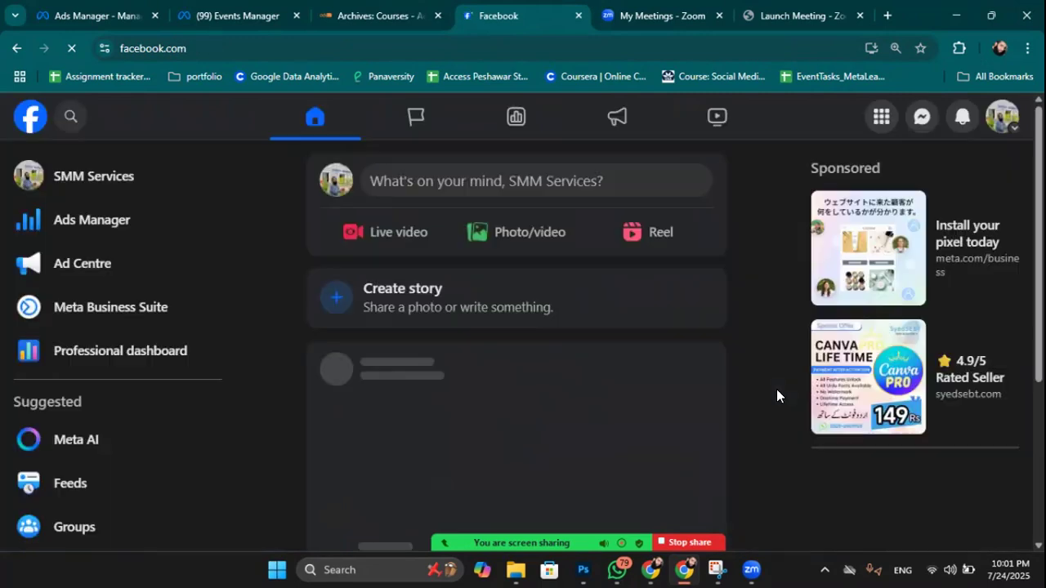
Return to the Chrome Facebook window and open the SMM Services Page from the left sidebar.
right_click(650, 567)
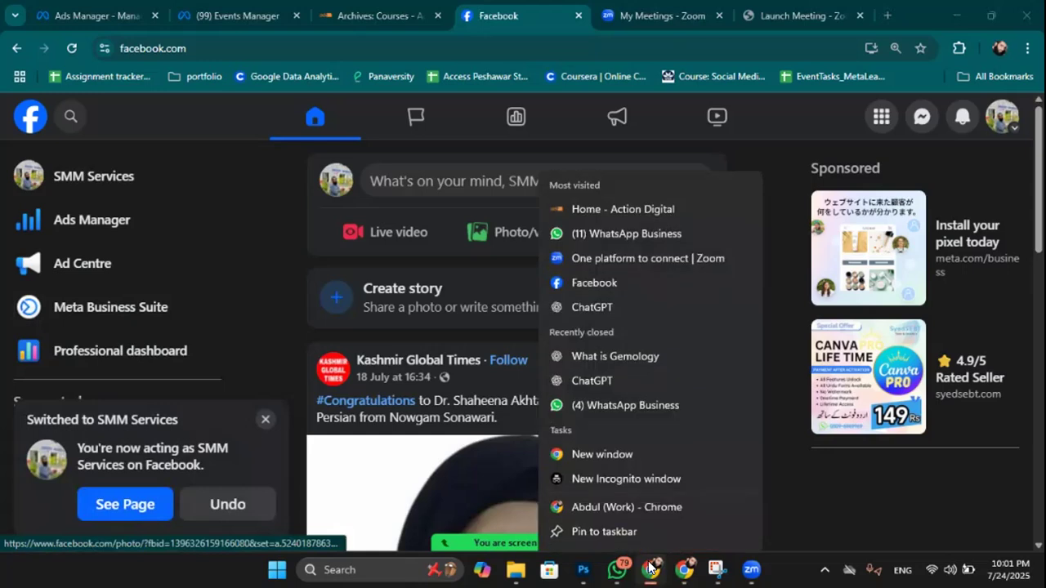
left_click(652, 567)
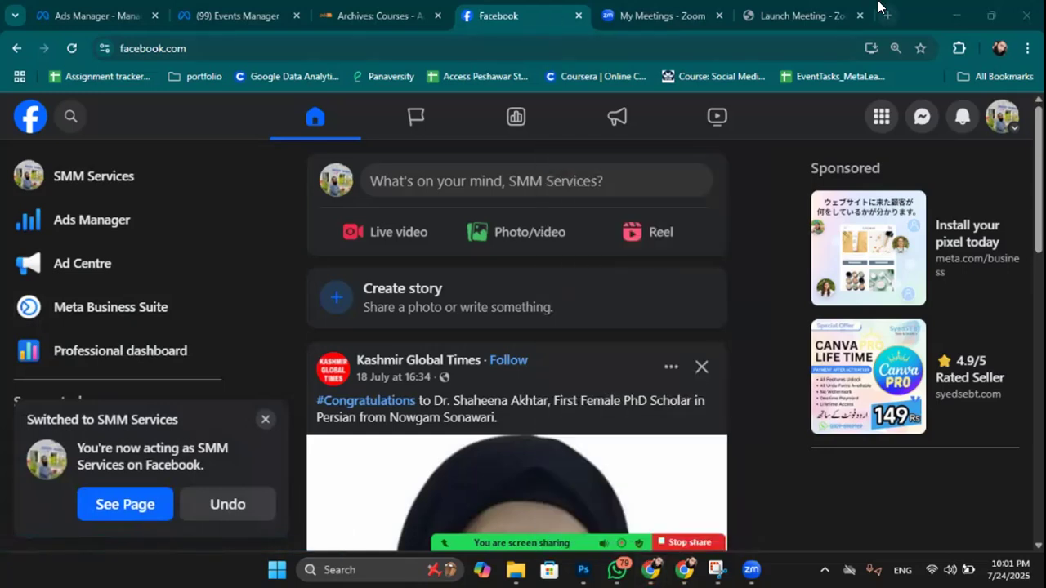
left_click(651, 567)
left_click(651, 568)
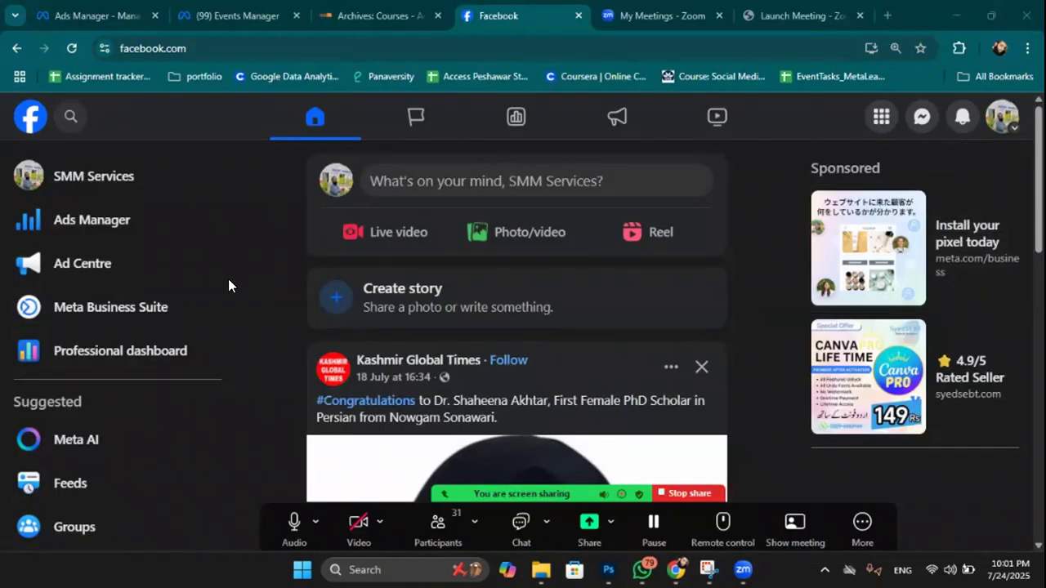
left_click(101, 175)
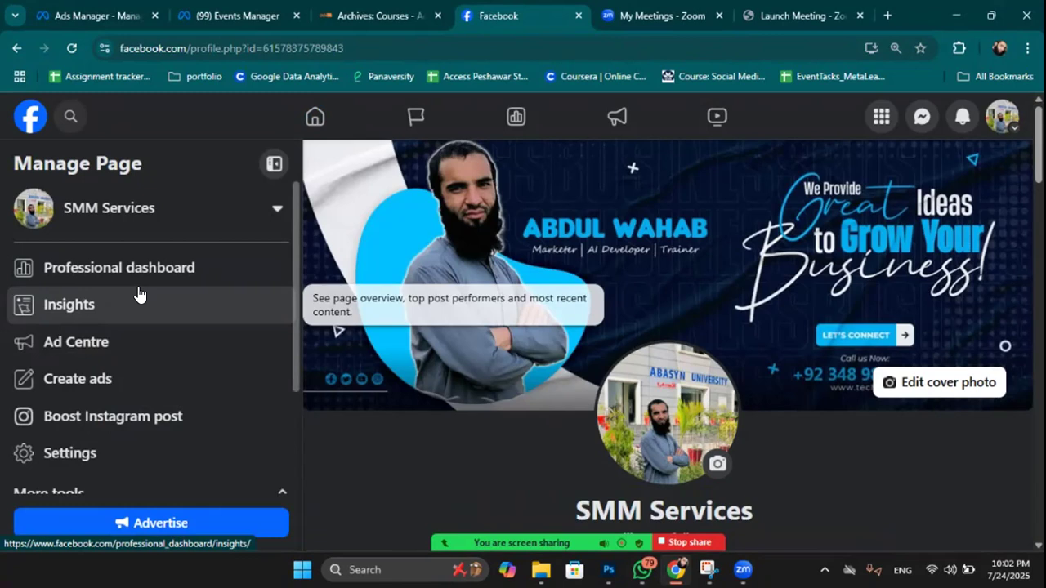
Scroll through the SMM Services Page profile, then show the Edit cover photo options.
scroll(138, 294, "down", 2)
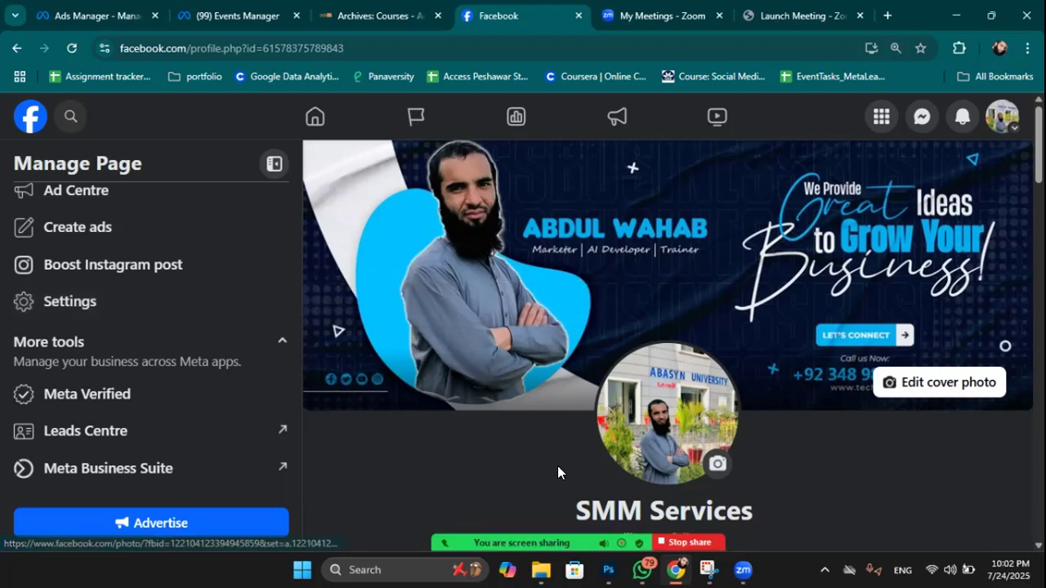
scroll(801, 449, "down", 1)
scroll(827, 444, "down", 1)
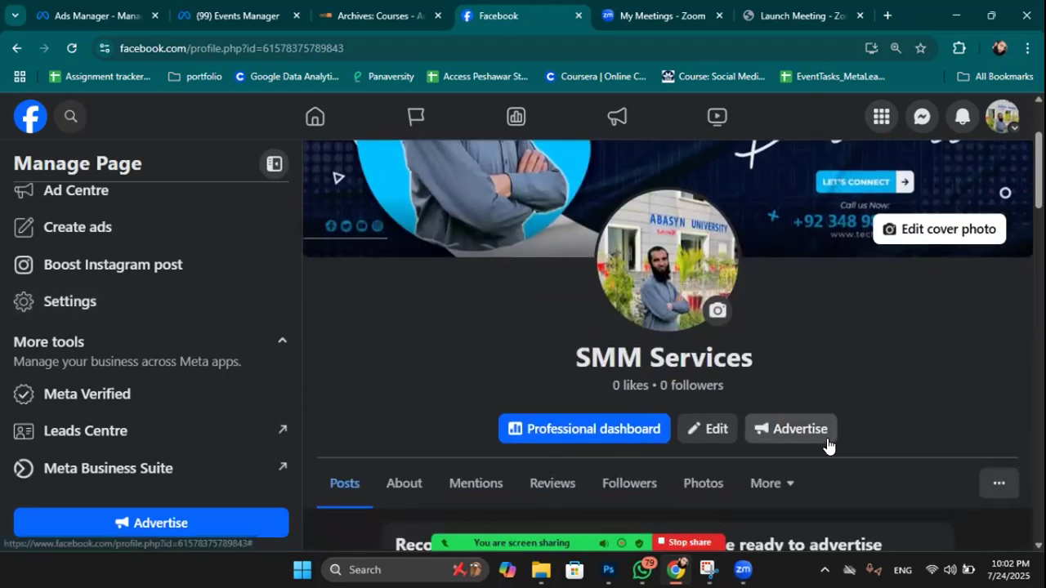
scroll(827, 443, "down", 2)
scroll(811, 356, "down", 2)
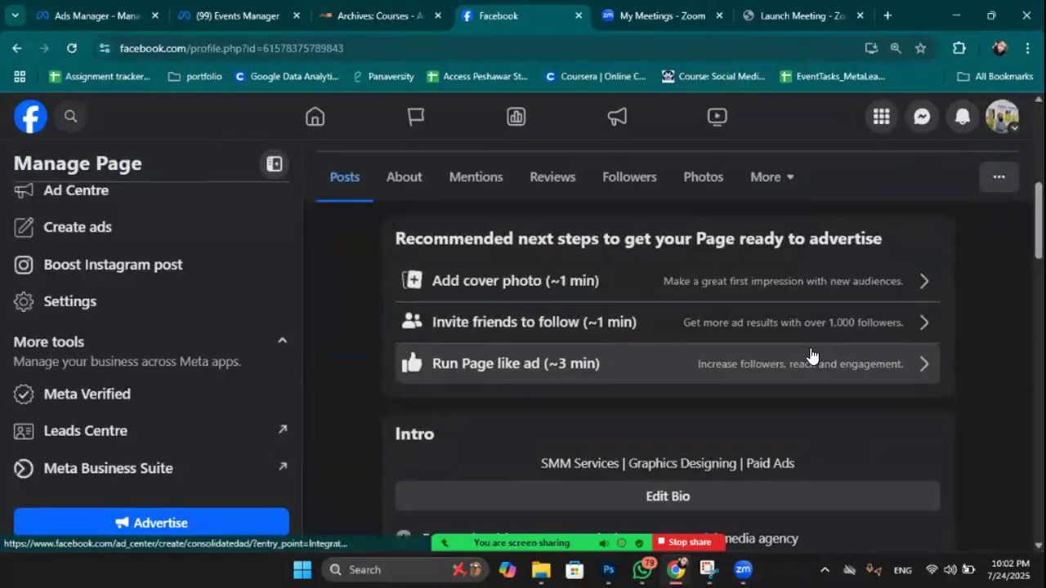
scroll(812, 356, "up", 2)
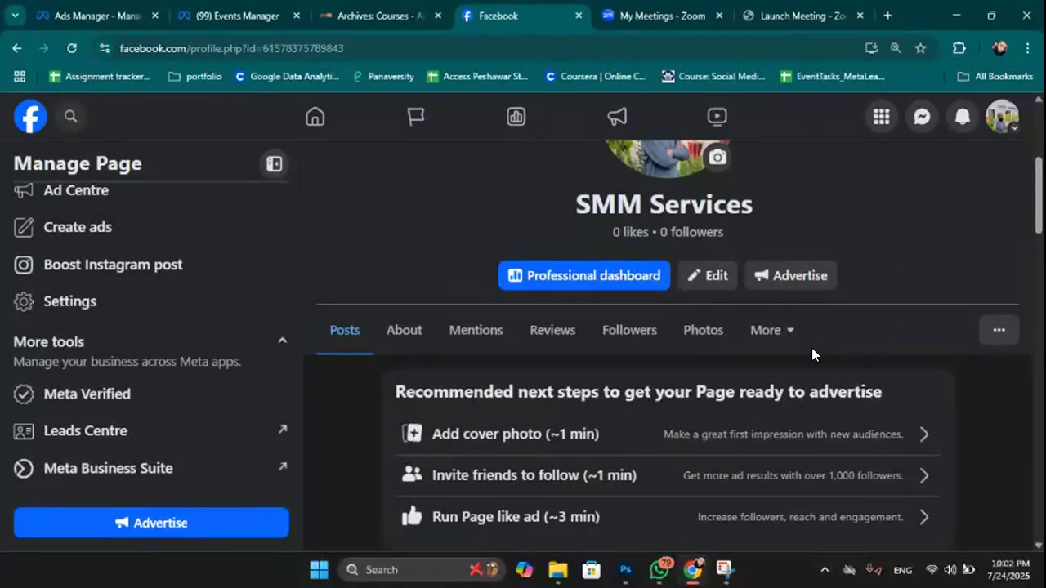
scroll(660, 140, "up", 4)
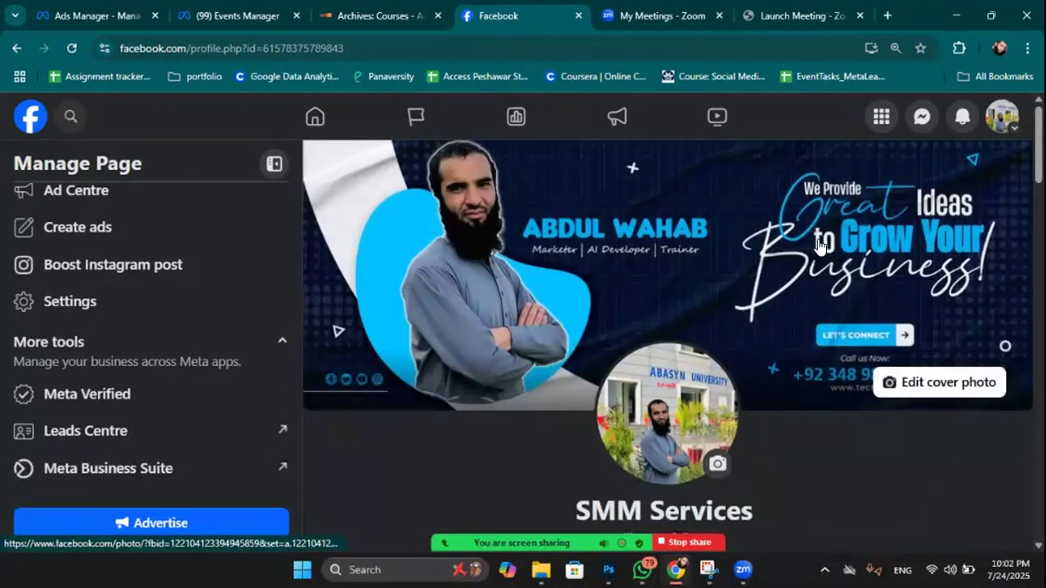
left_click(942, 386)
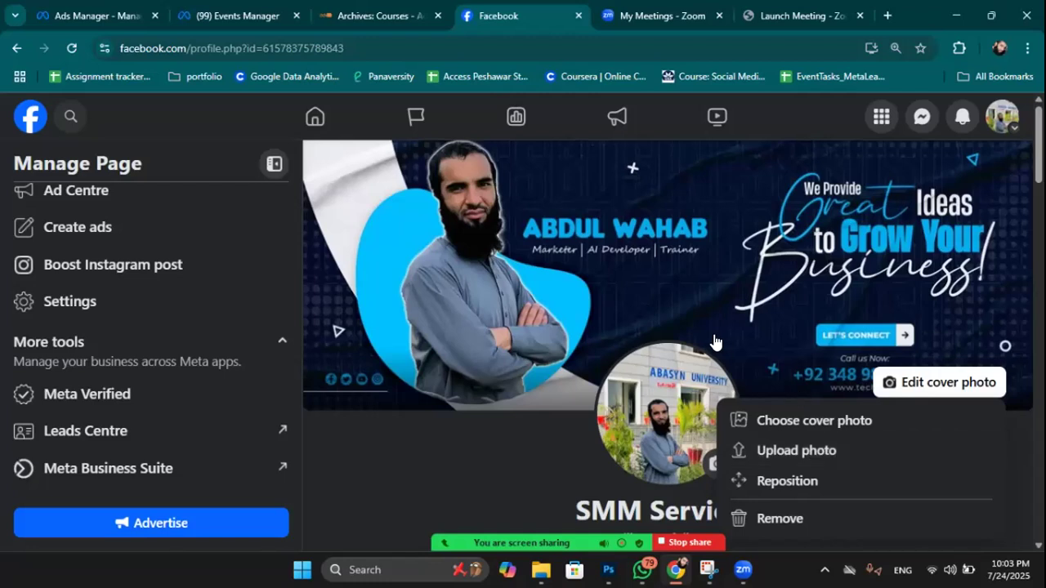
Dismiss the cover photo menu and check the profile picture chooser without changing anything.
scroll(686, 327, "down", 1)
left_click(487, 398)
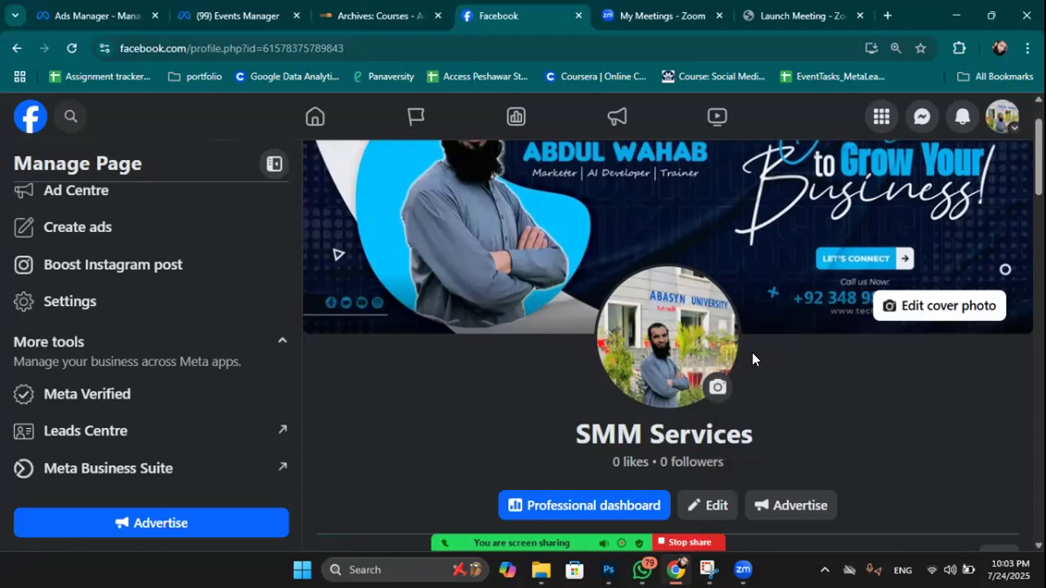
left_click(713, 389)
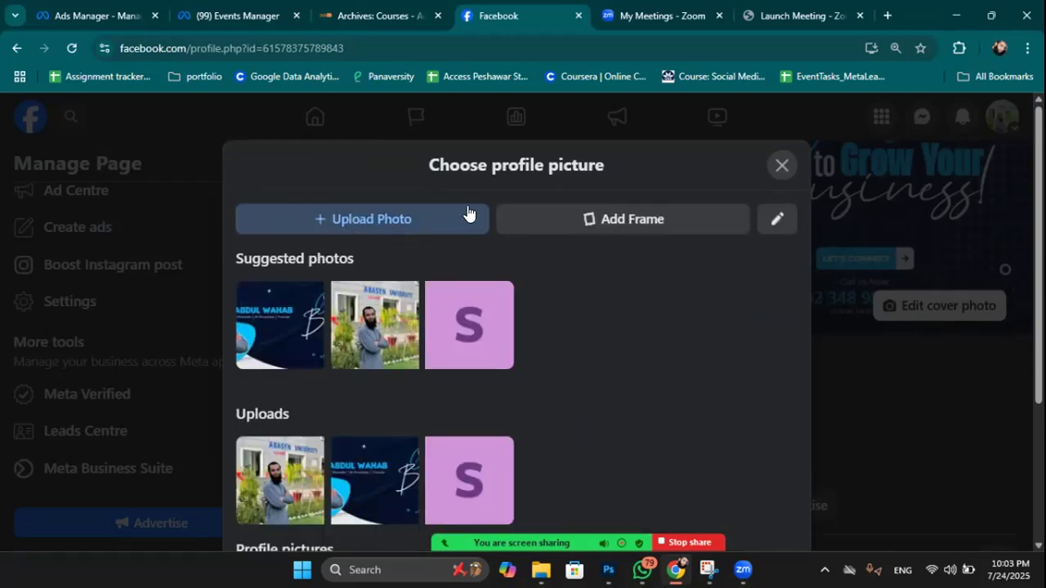
left_click(782, 166)
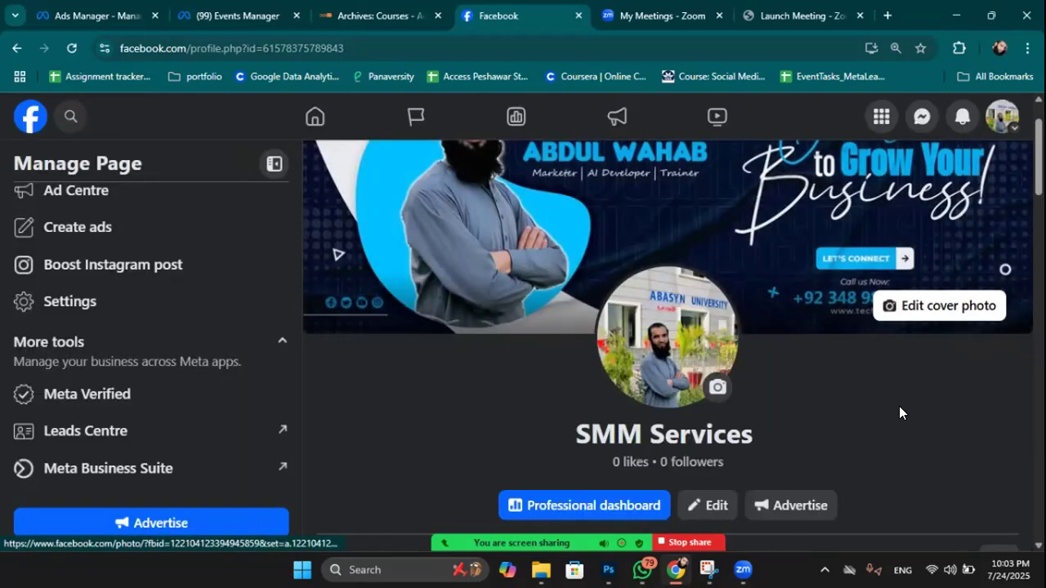
From the '...' additional actions beside the profile tabs, choose to view the Page as visitors.
scroll(899, 408, "down", 2)
scroll(889, 404, "down", 1)
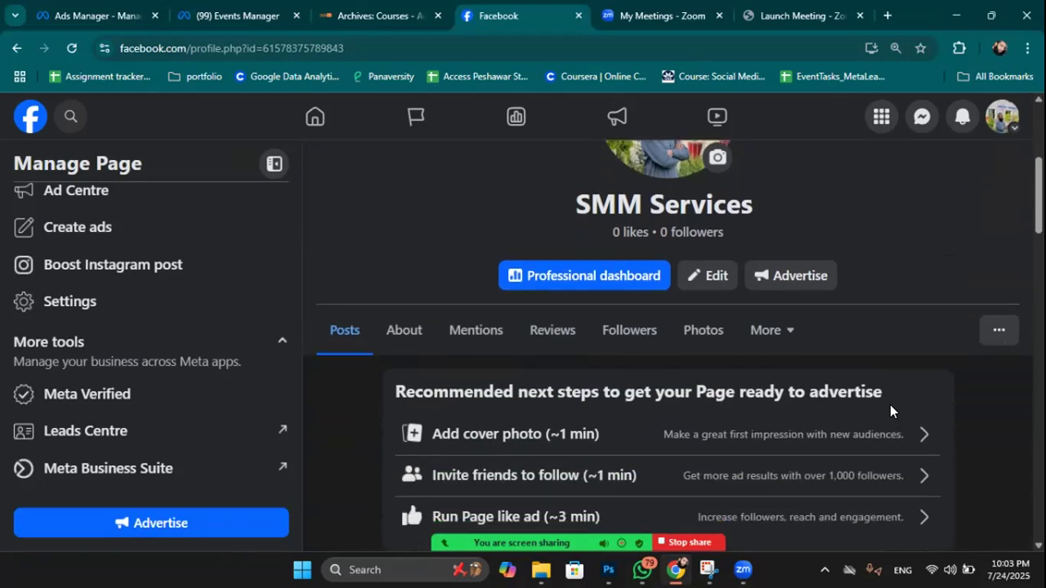
scroll(890, 404, "down", 1)
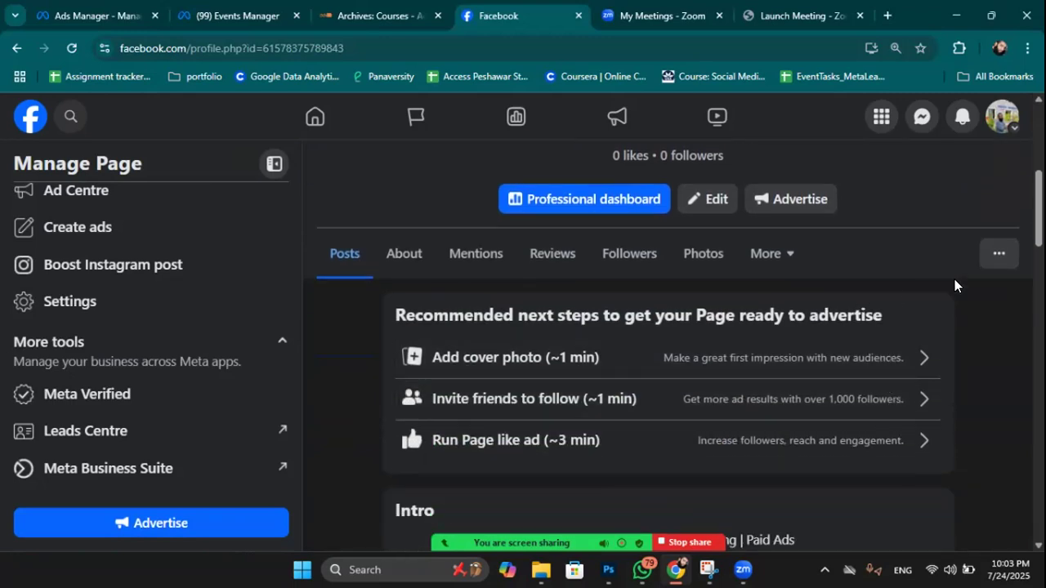
left_click(998, 255)
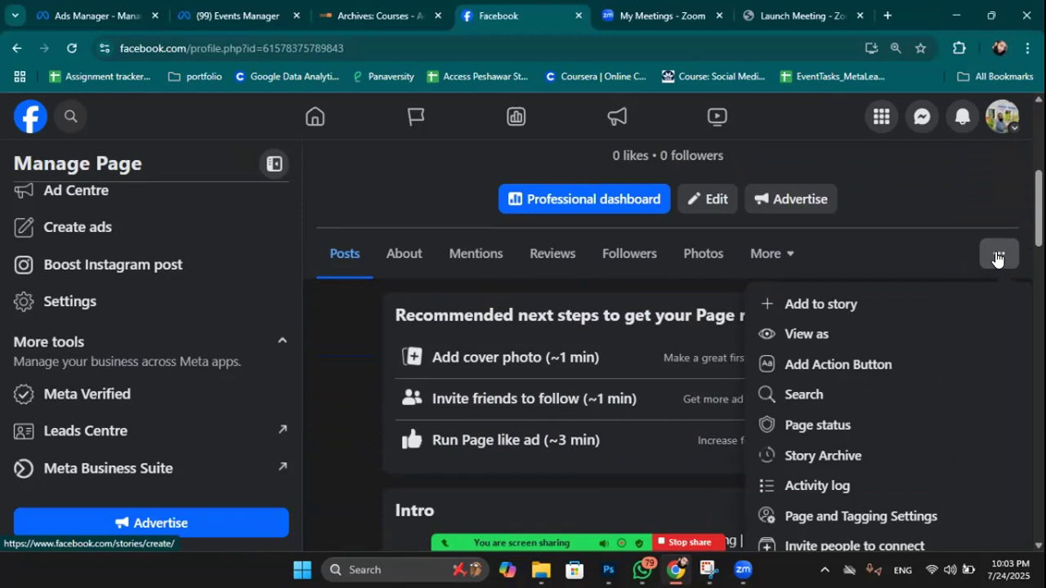
left_click(939, 178)
left_click(991, 259)
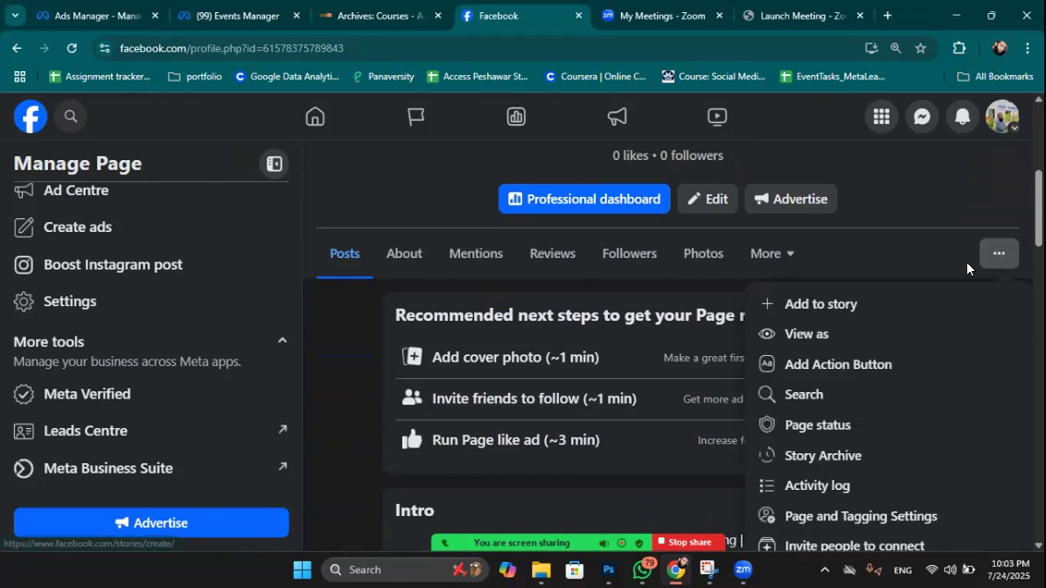
left_click(833, 336)
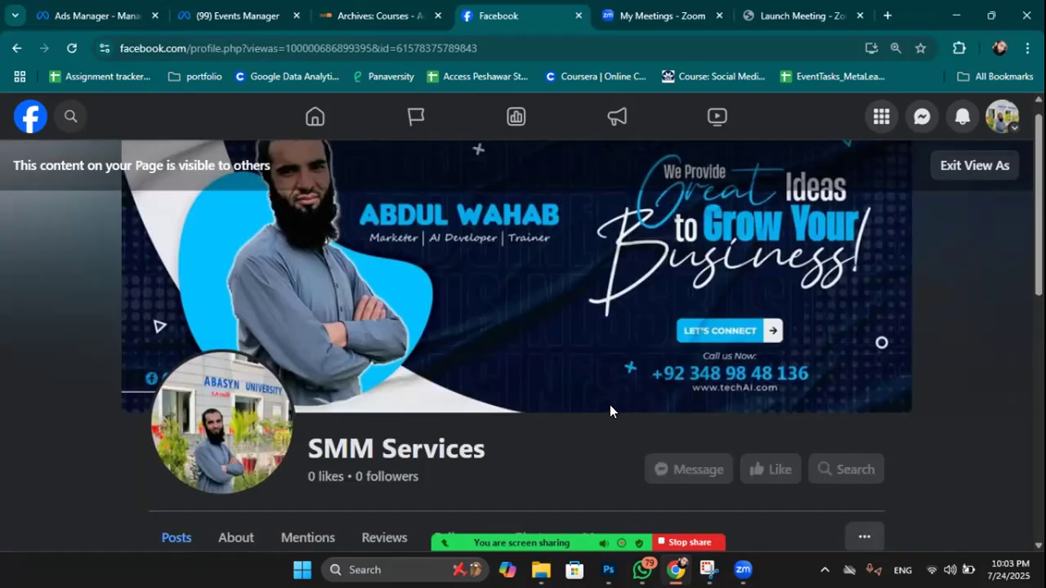
Scroll through the visitor view of SMM Services, then exit View As.
scroll(610, 405, "up", 1)
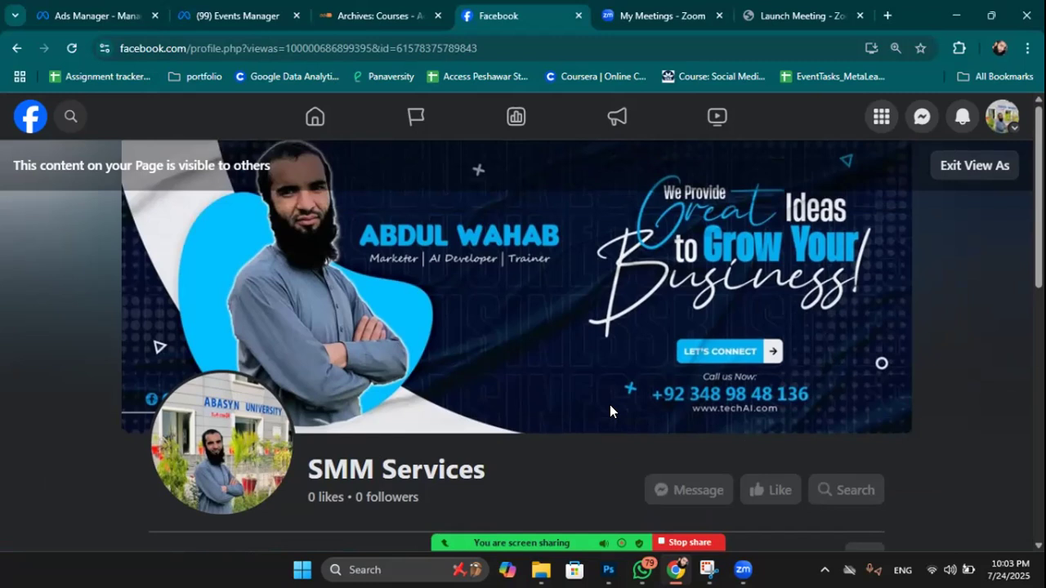
scroll(610, 404, "down", 2)
scroll(610, 404, "down", 1)
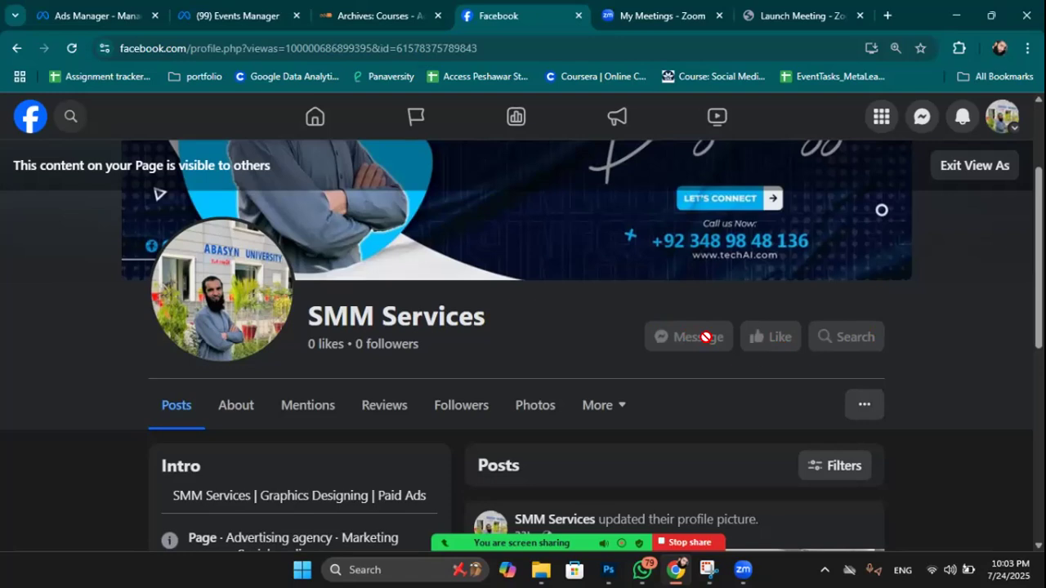
left_click(974, 170)
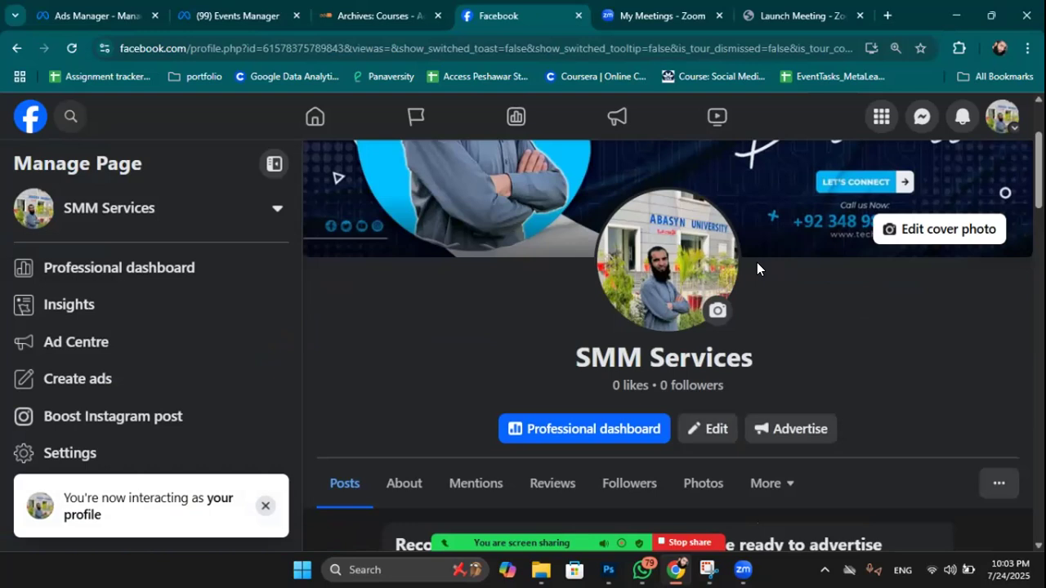
Look over the Page's picture and cover editing panel, then close it unchanged.
left_click(701, 430)
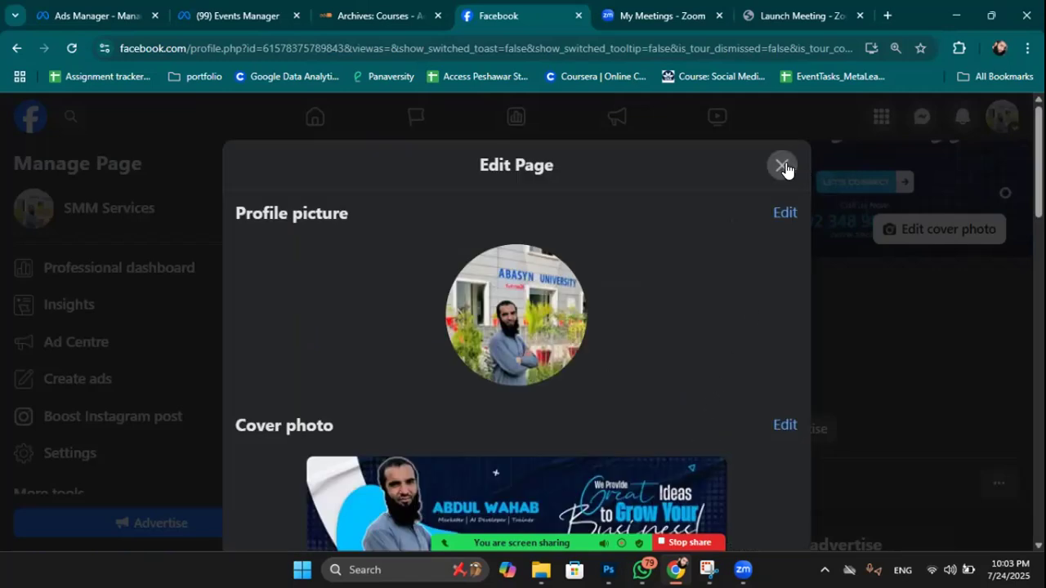
scroll(773, 339, "down", 4)
scroll(773, 327, "up", 5)
scroll(780, 155, "up", 3)
left_click(782, 165)
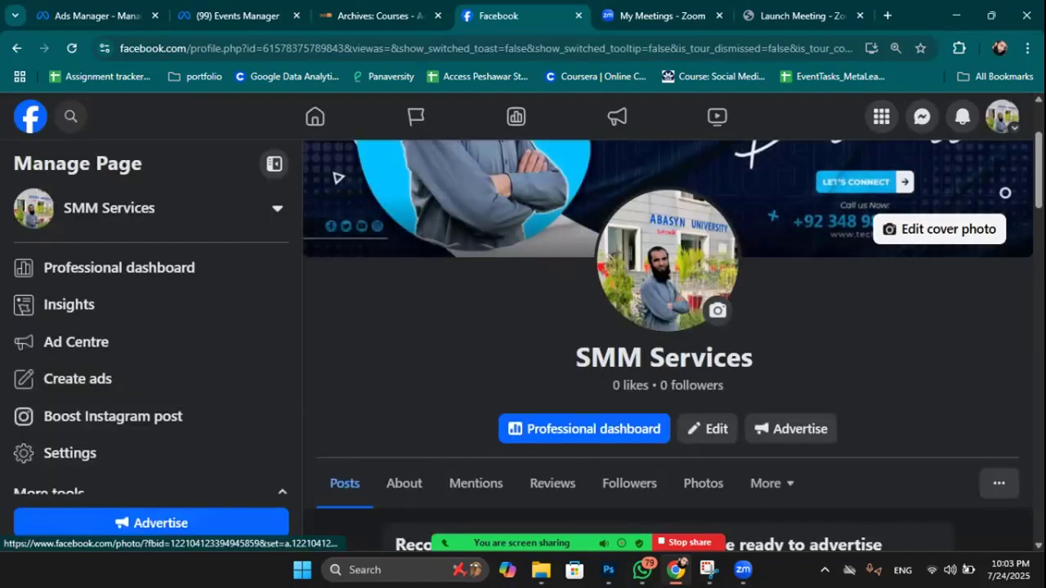
Go to the Professional dashboard and open Linked accounts under Your Page tools.
left_click(173, 263)
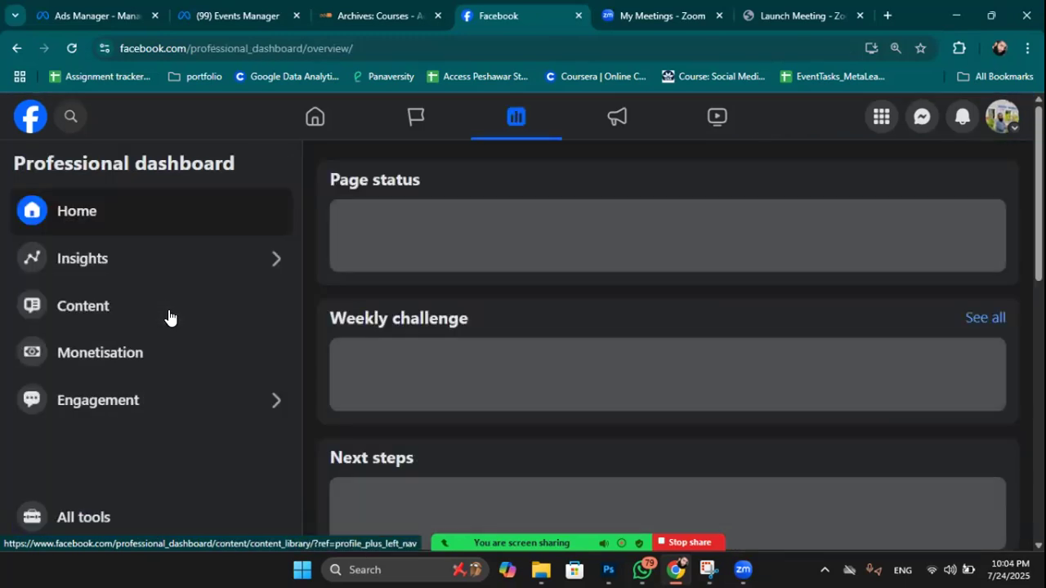
scroll(168, 315, "down", 3)
scroll(675, 357, "up", 2)
scroll(668, 360, "down", 5)
scroll(666, 359, "down", 5)
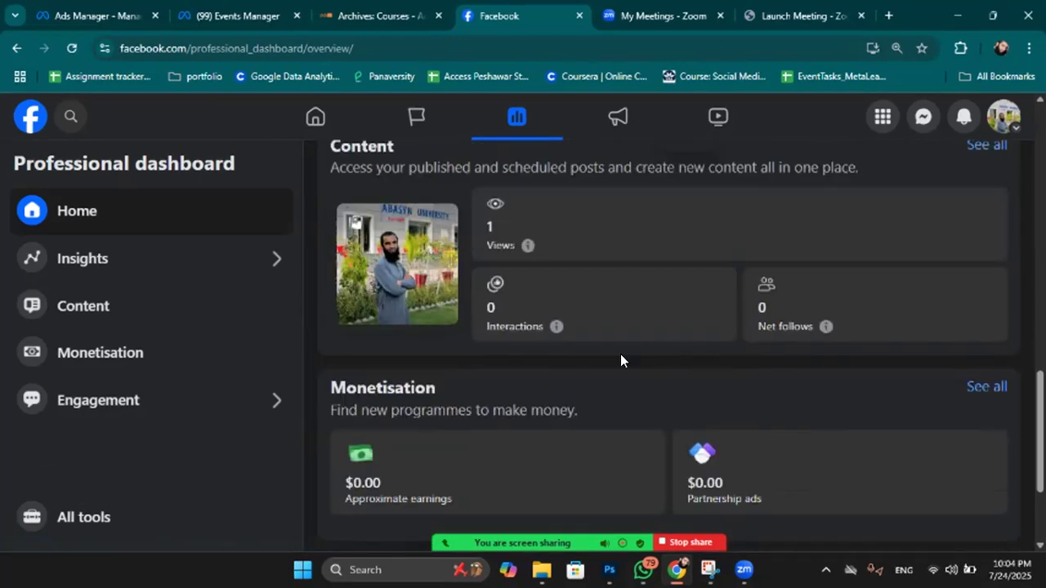
scroll(204, 351, "up", 2)
scroll(180, 256, "up", 10)
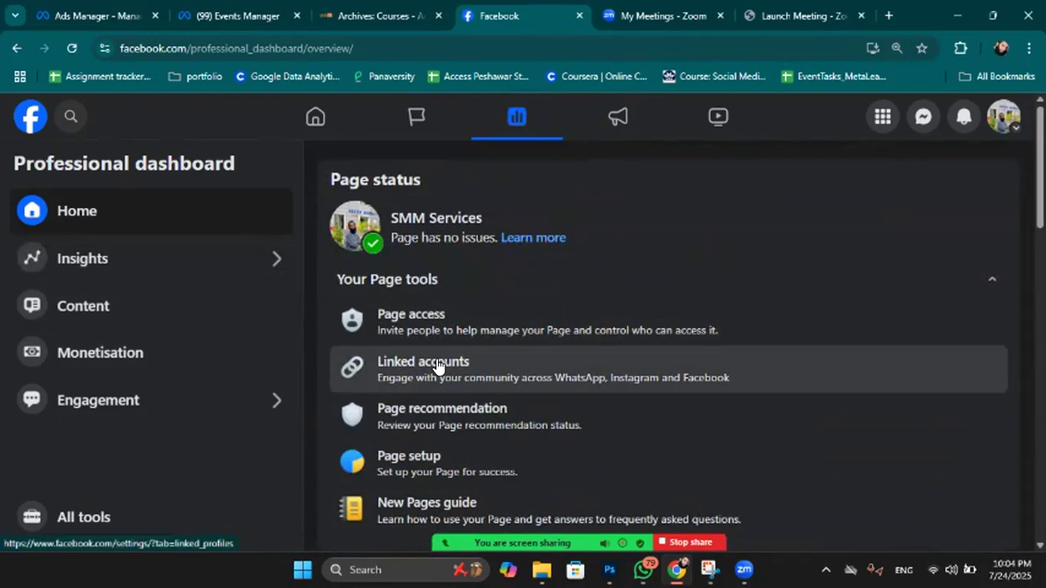
left_click(436, 360)
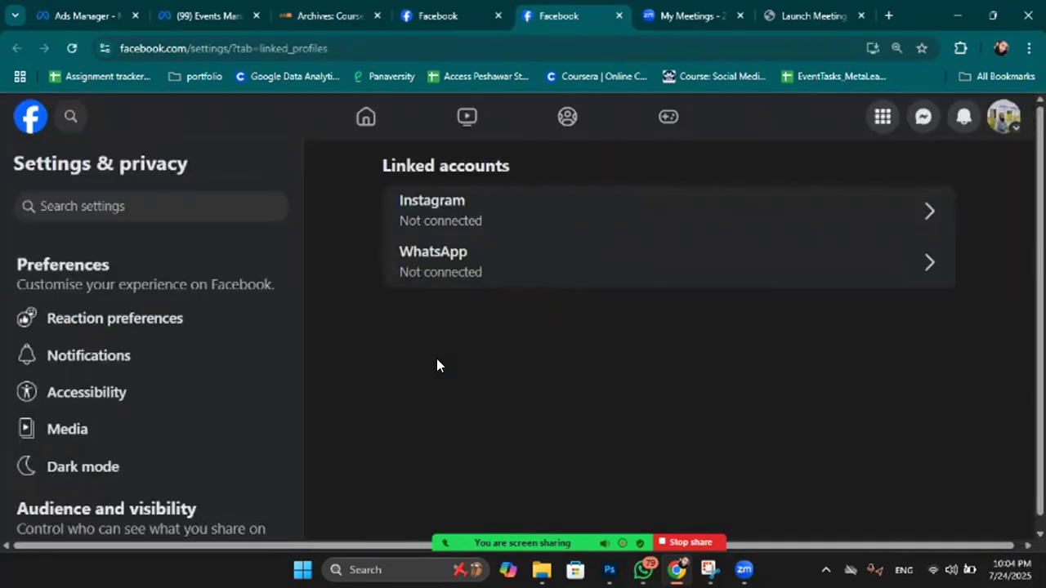
Look at the WhatsApp number linking form, then go back to the Facebook home page.
left_click(472, 272)
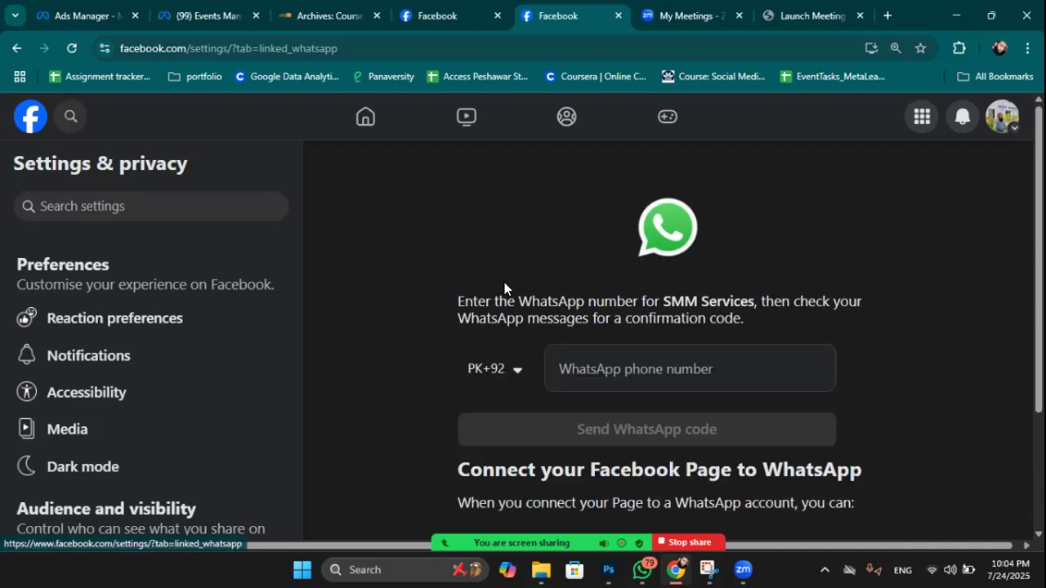
scroll(504, 282, "down", 2)
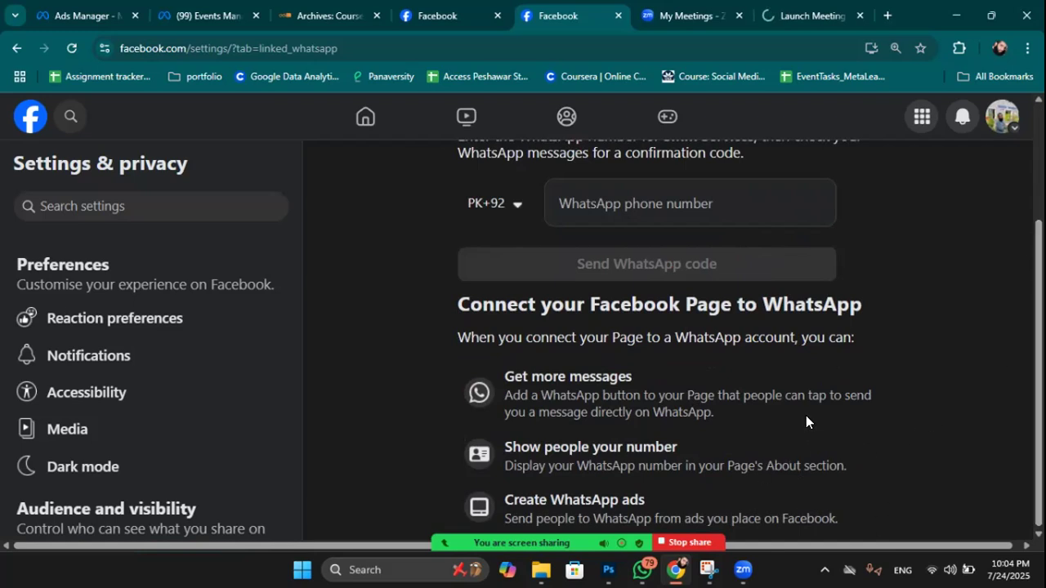
scroll(800, 404, "up", 2)
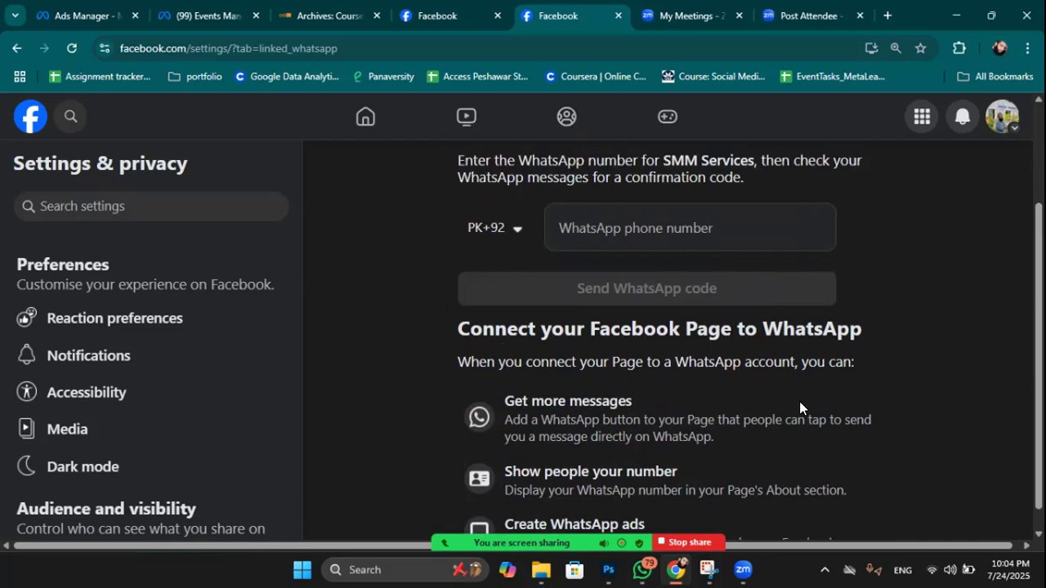
left_click(354, 131)
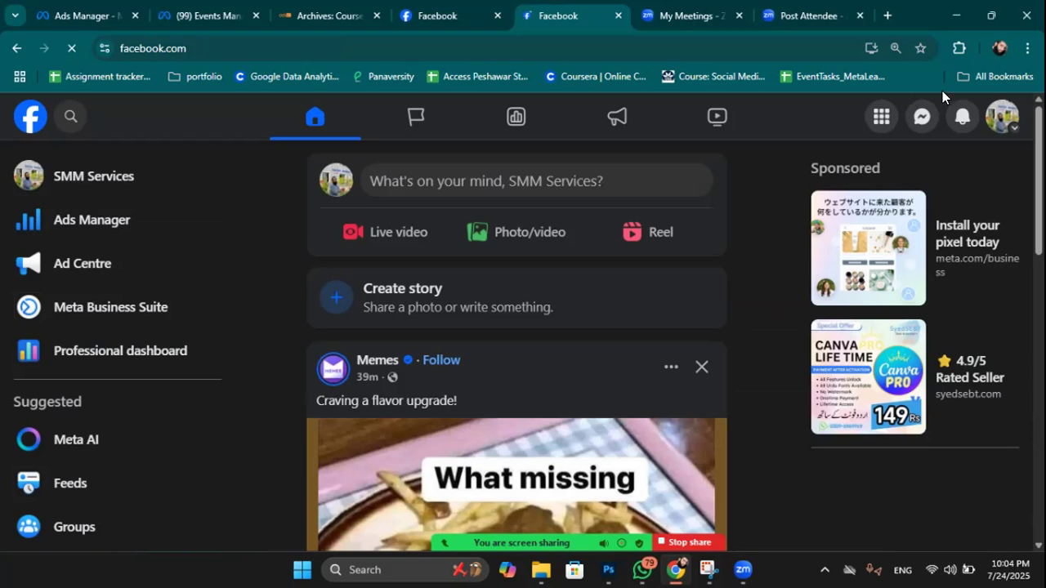
Switch to the SMM Services Page from the account menu and show its '...' extra options list.
left_click(1001, 116)
left_click(838, 173)
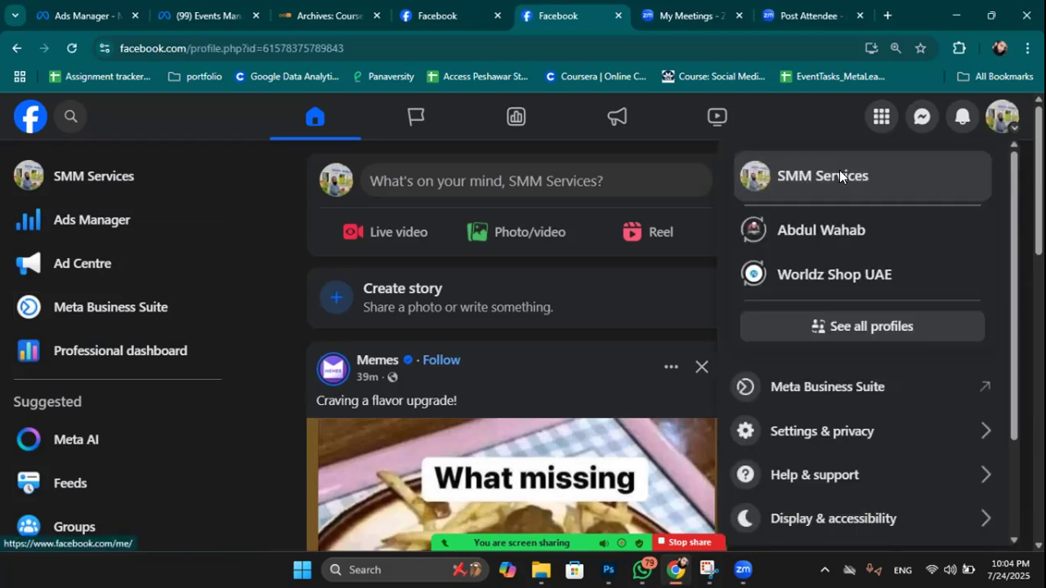
scroll(788, 345, "down", 3)
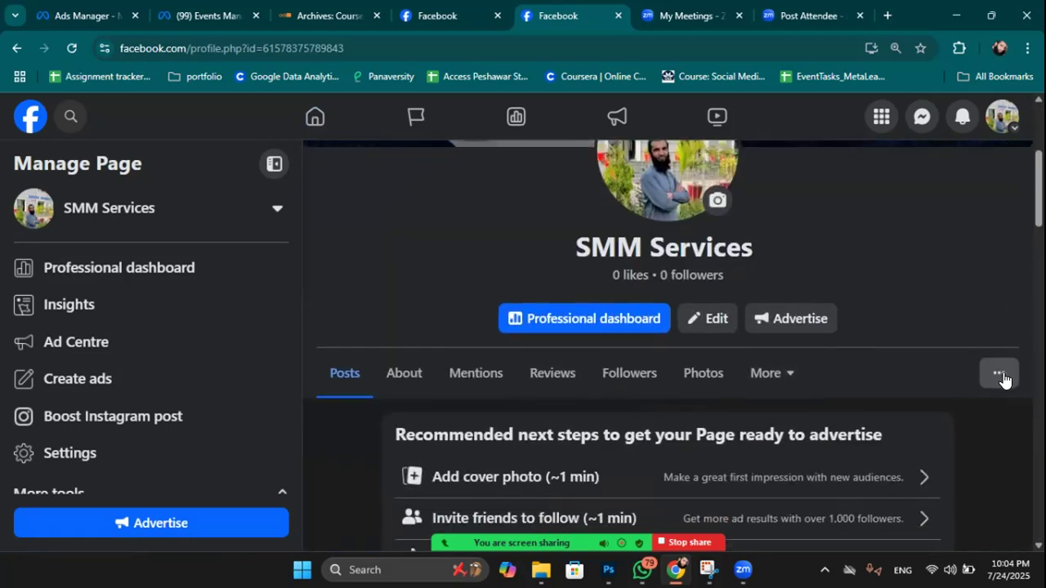
left_click(999, 376)
scroll(990, 381, "down", 1)
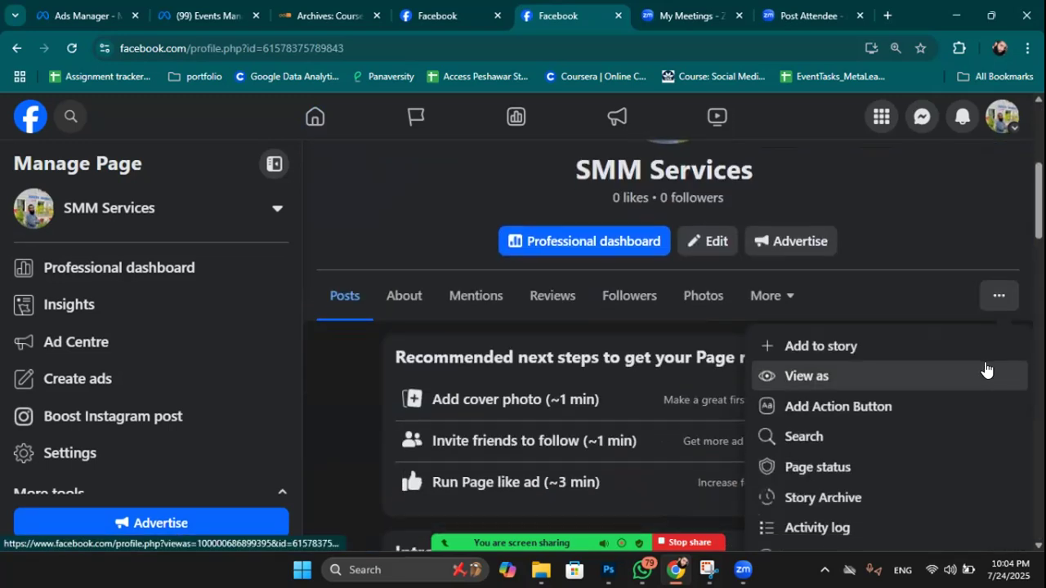
scroll(985, 368, "down", 1)
scroll(985, 368, "down", 1)
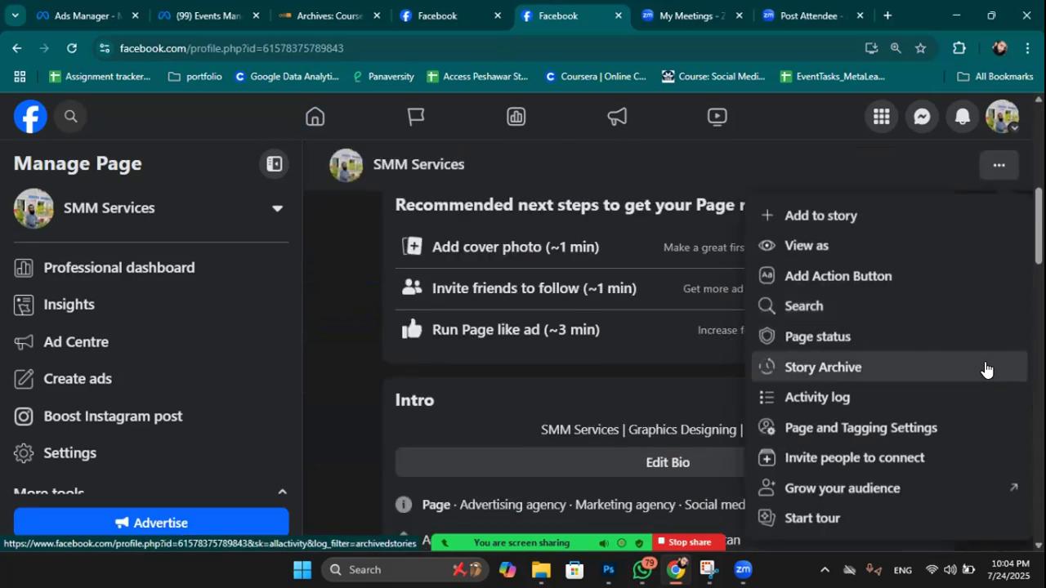
Start adding an action button and select Send WhatsApp message as the action.
left_click(866, 275)
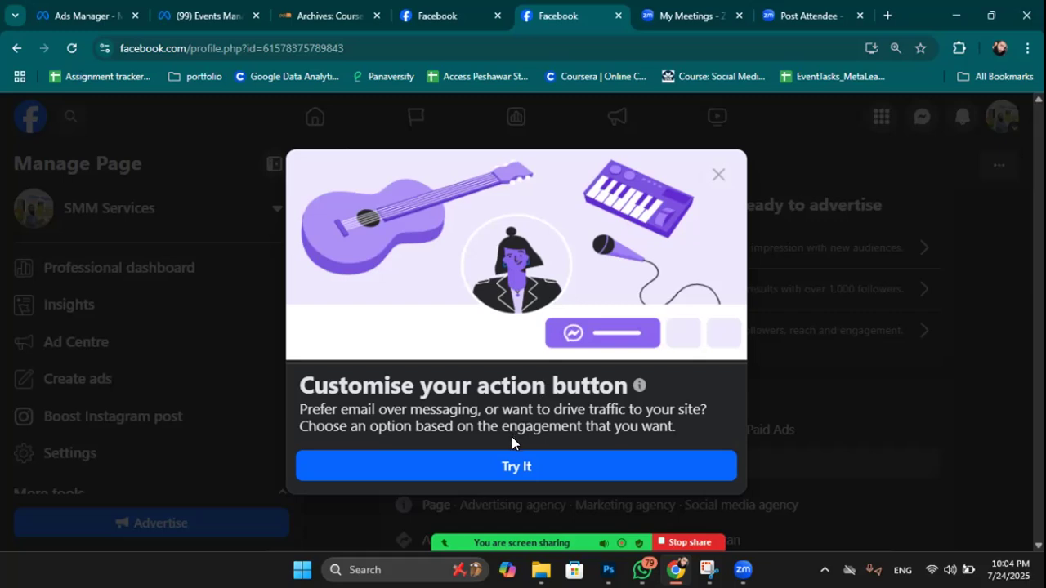
left_click(509, 471)
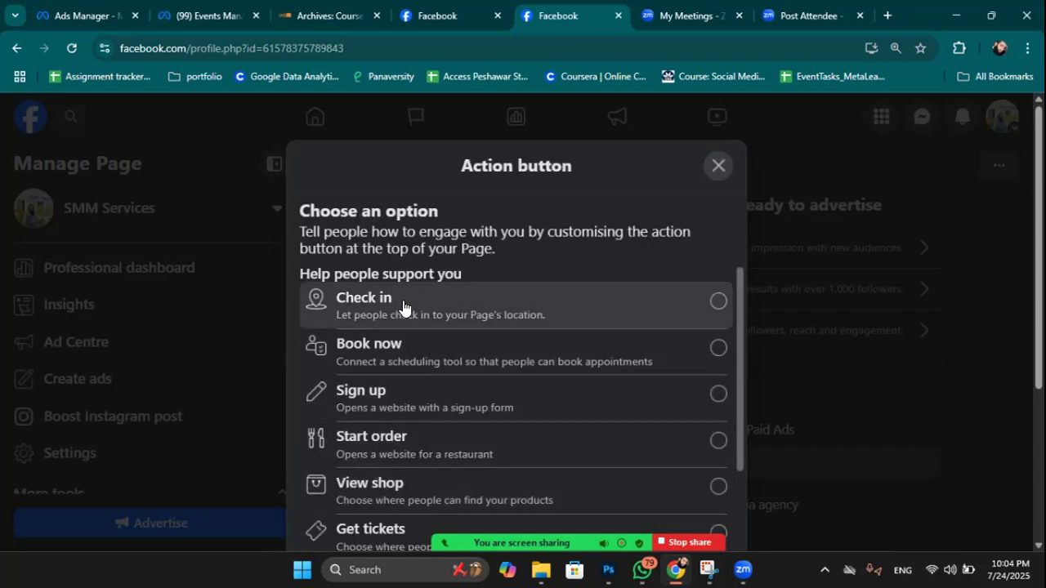
scroll(470, 343, "down", 3)
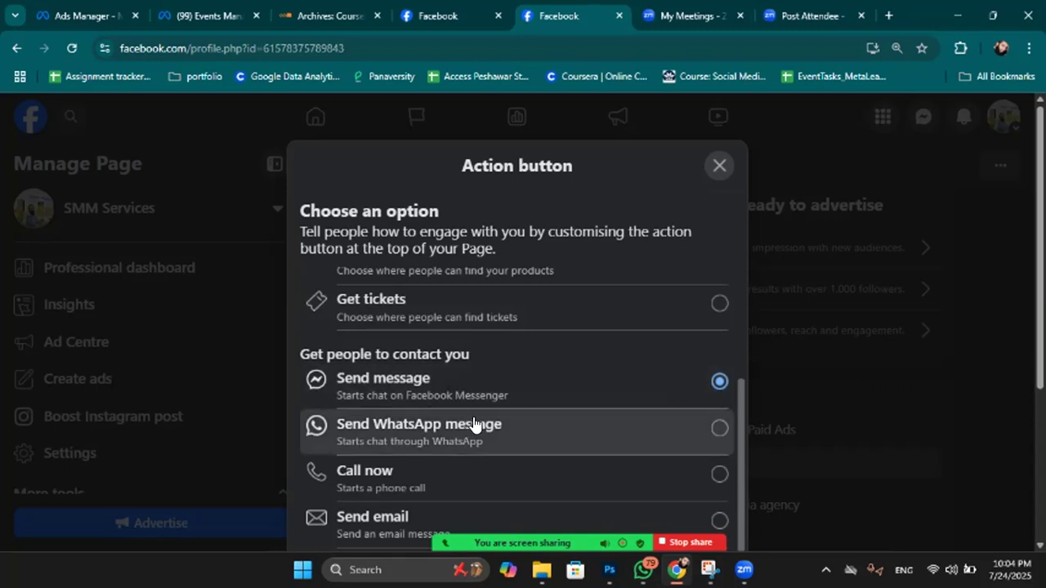
left_click(658, 435)
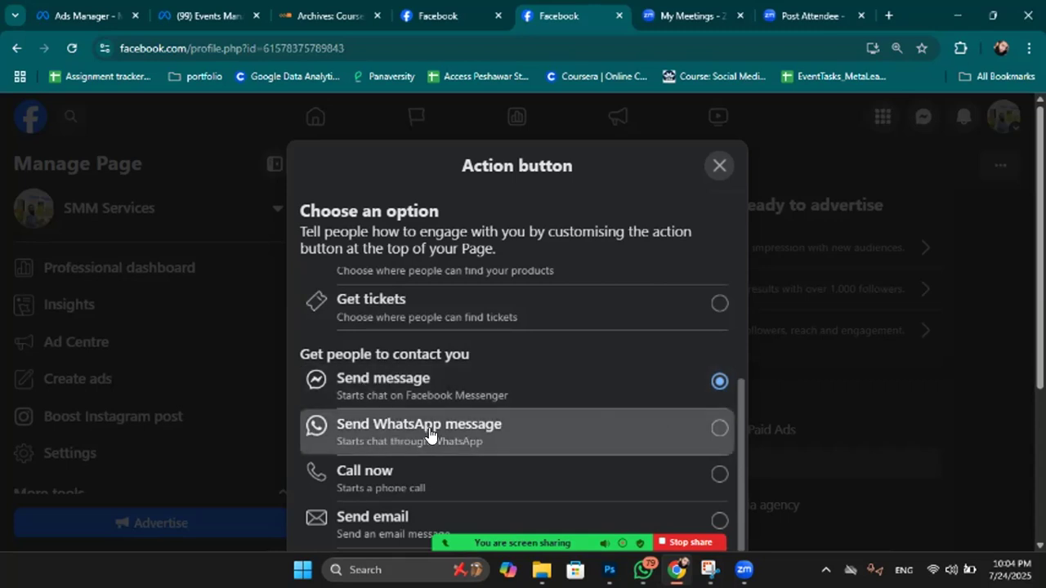
left_click(433, 433)
Review the Send WhatsApp message options, then close the action button window.
scroll(444, 434, "down", 3)
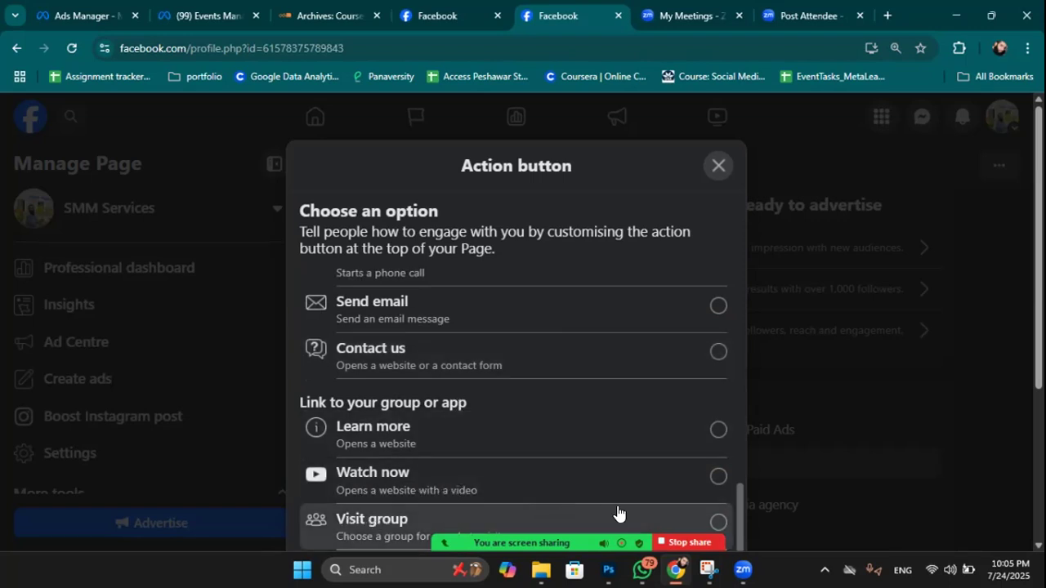
scroll(469, 359, "up", 5)
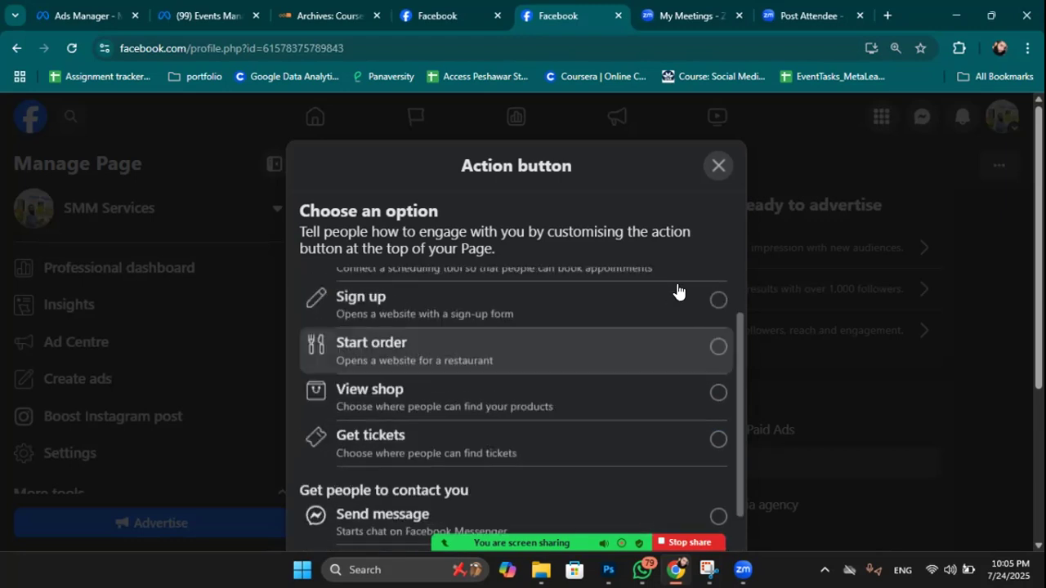
scroll(567, 409, "up", 1)
scroll(420, 409, "down", 3)
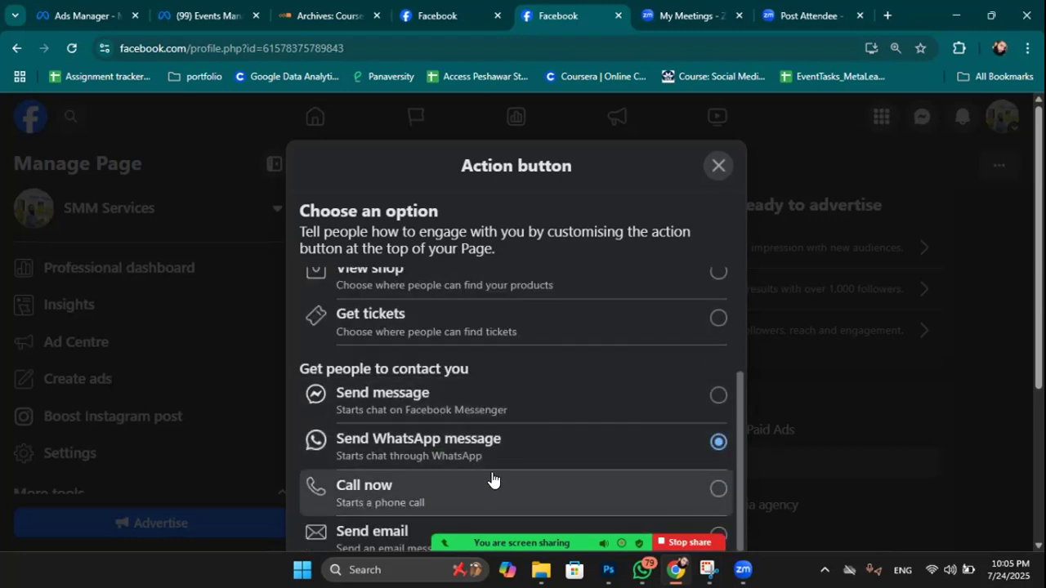
left_click(719, 165)
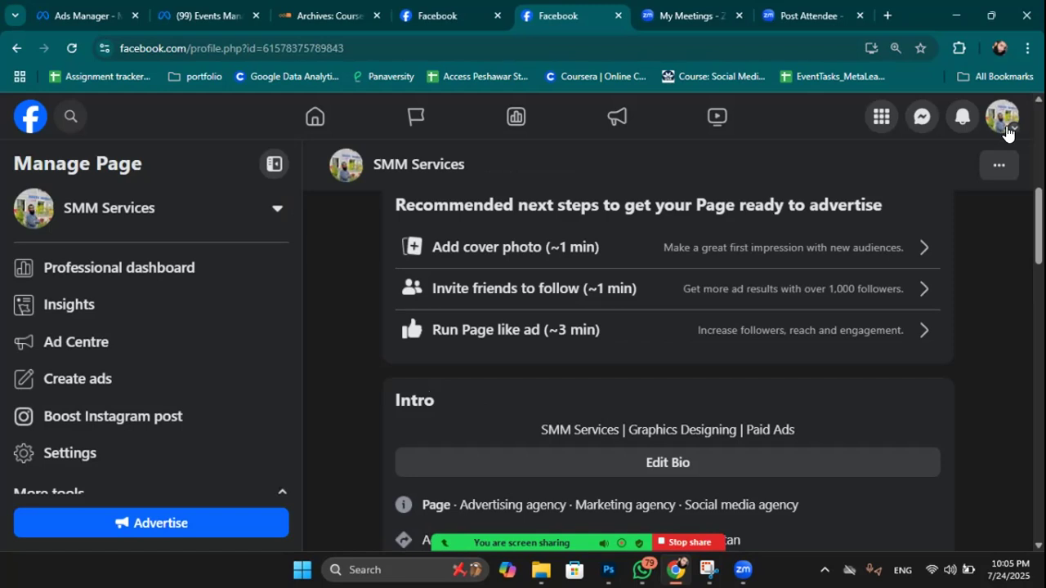
Check the Page status for SMM Services, confirming no issues or Community Standards violations.
left_click(995, 172)
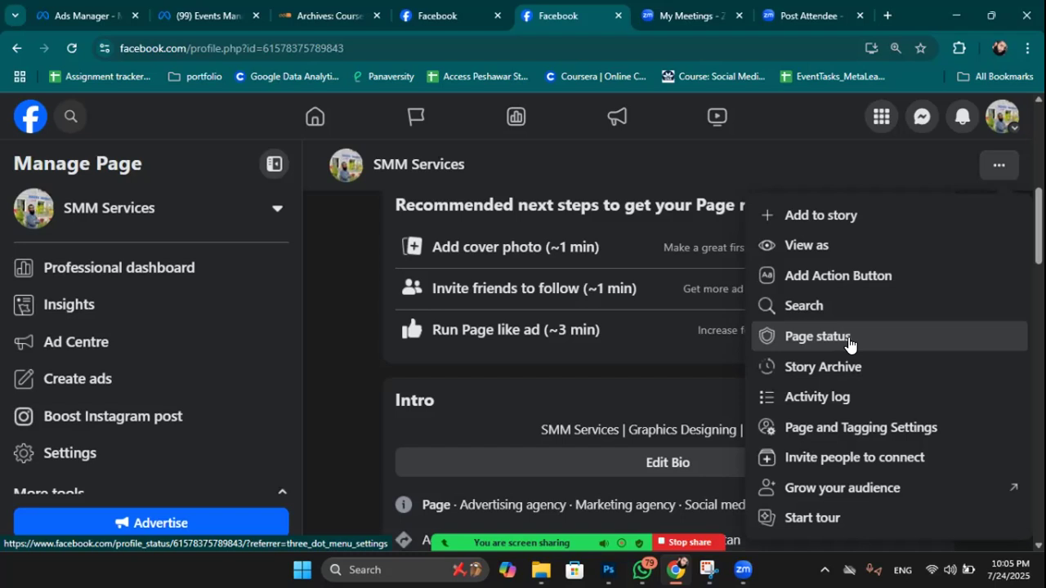
left_click(848, 343)
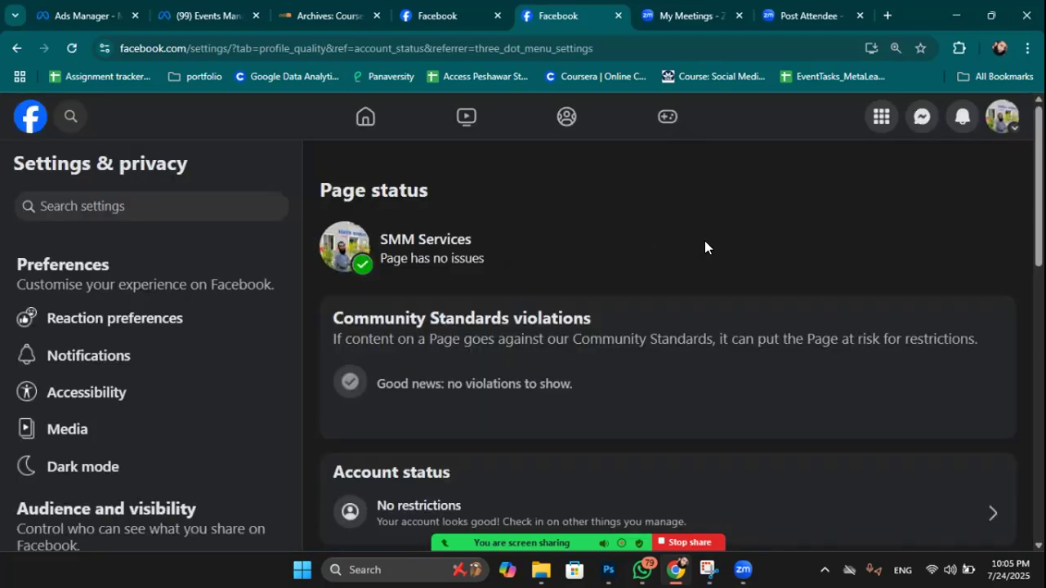
scroll(703, 244, "down", 1)
left_click_drag(355, 242, 594, 249)
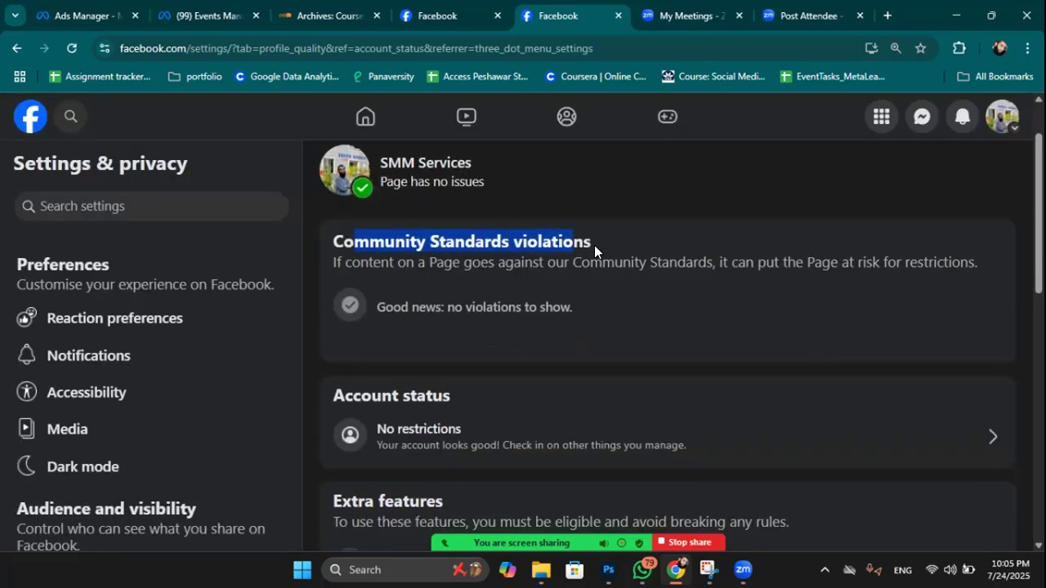
scroll(580, 284, "down", 1)
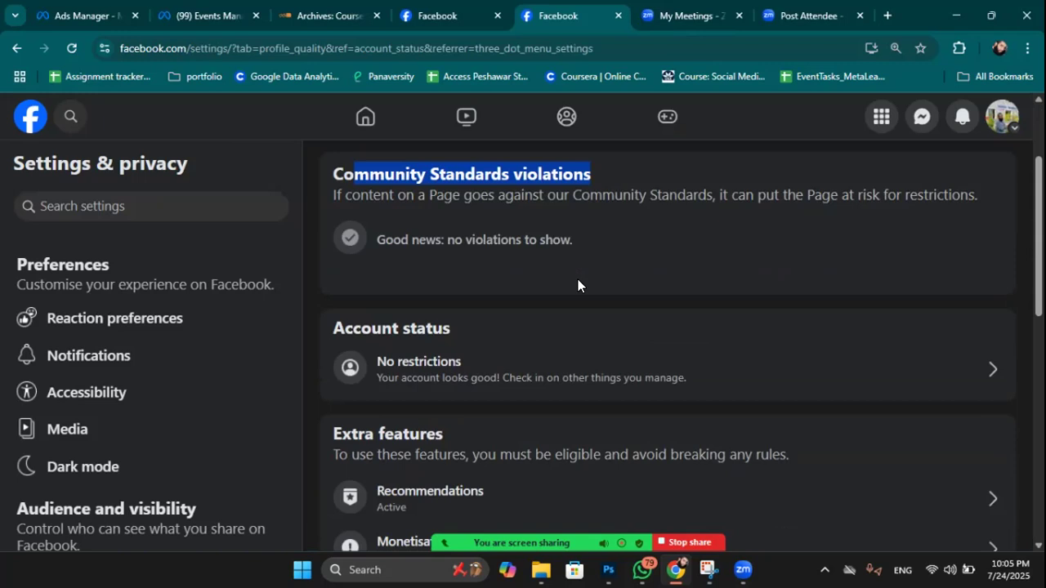
scroll(621, 415, "down", 2)
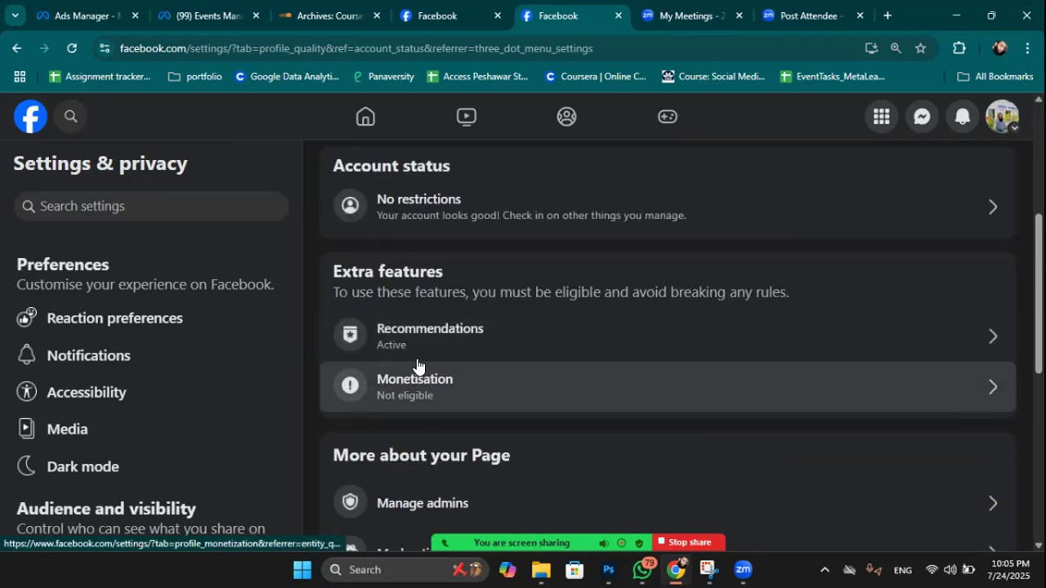
scroll(687, 357, "down", 3)
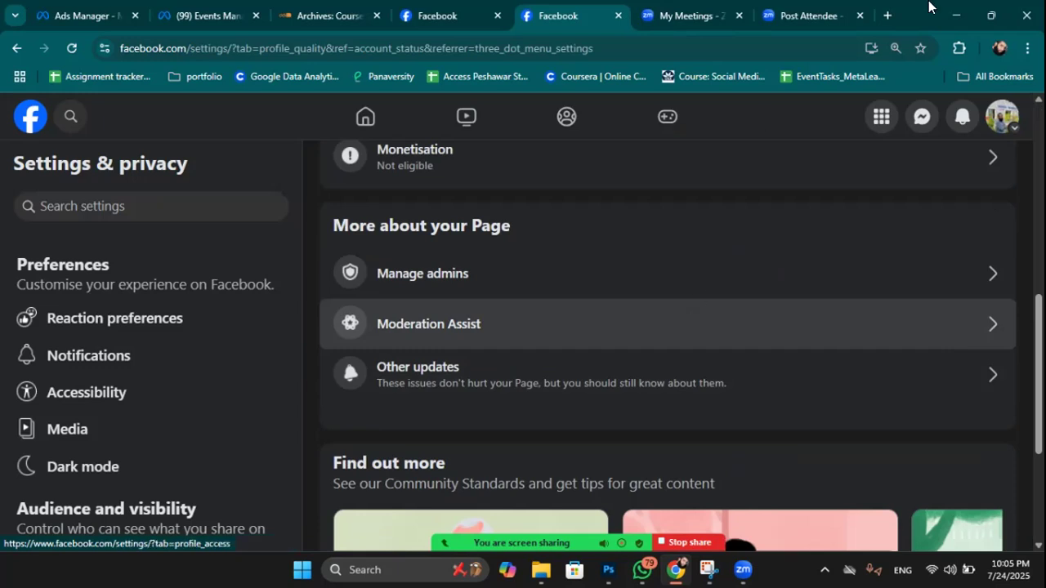
scroll(717, 269, "up", 6)
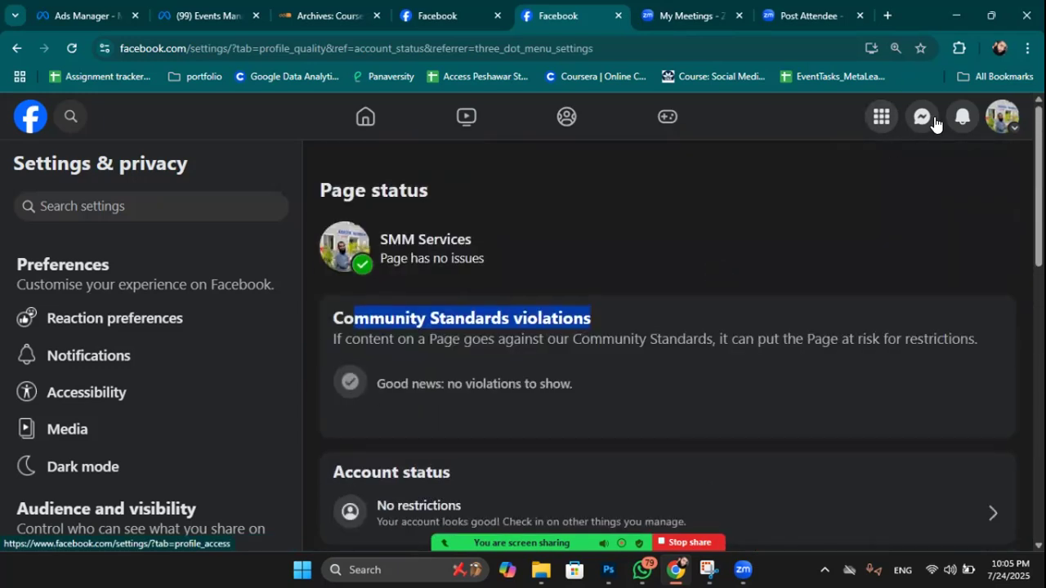
left_click(1000, 116)
Switch back to SMM Services and reopen its '...' list showing Page and Tagging Settings.
left_click(817, 173)
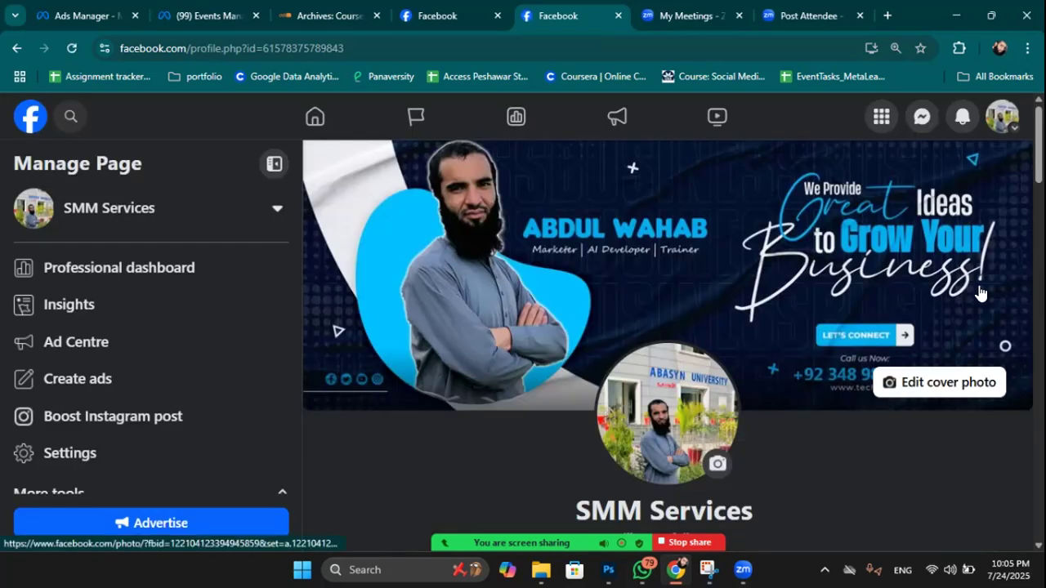
scroll(990, 397, "down", 3)
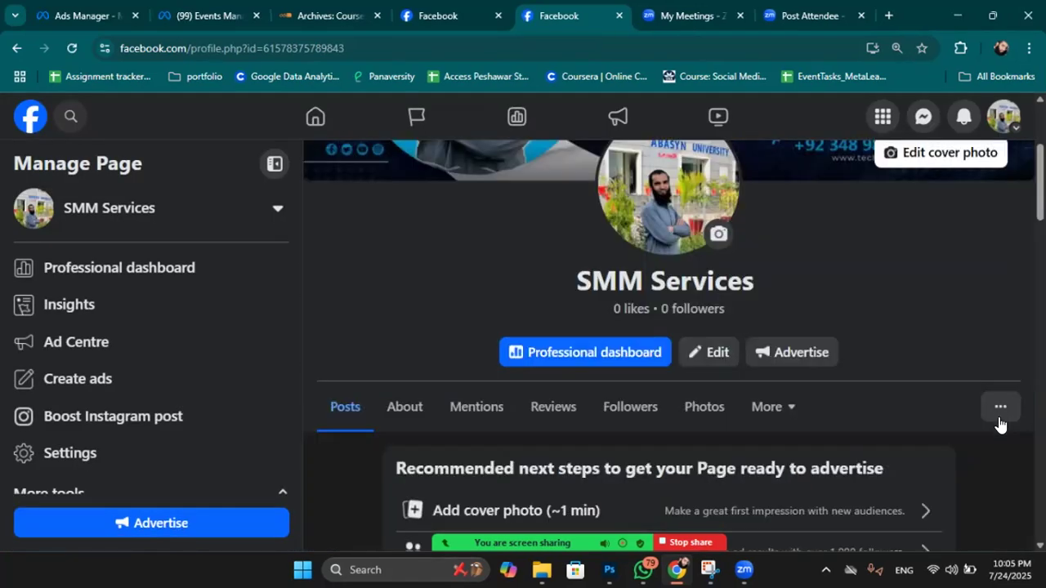
left_click(1000, 408)
scroll(947, 363, "down", 3)
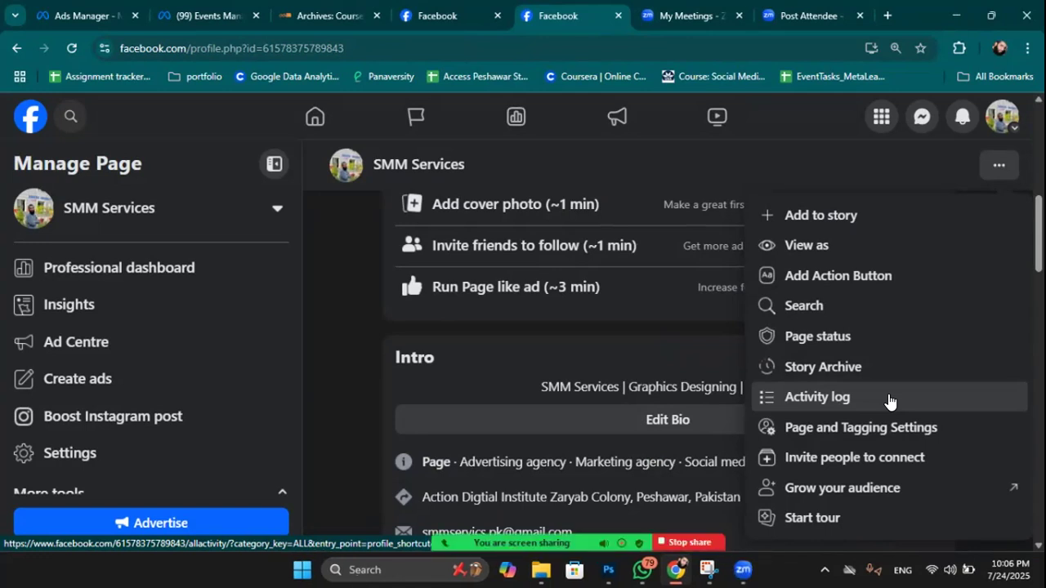
mouse_move(747, 570)
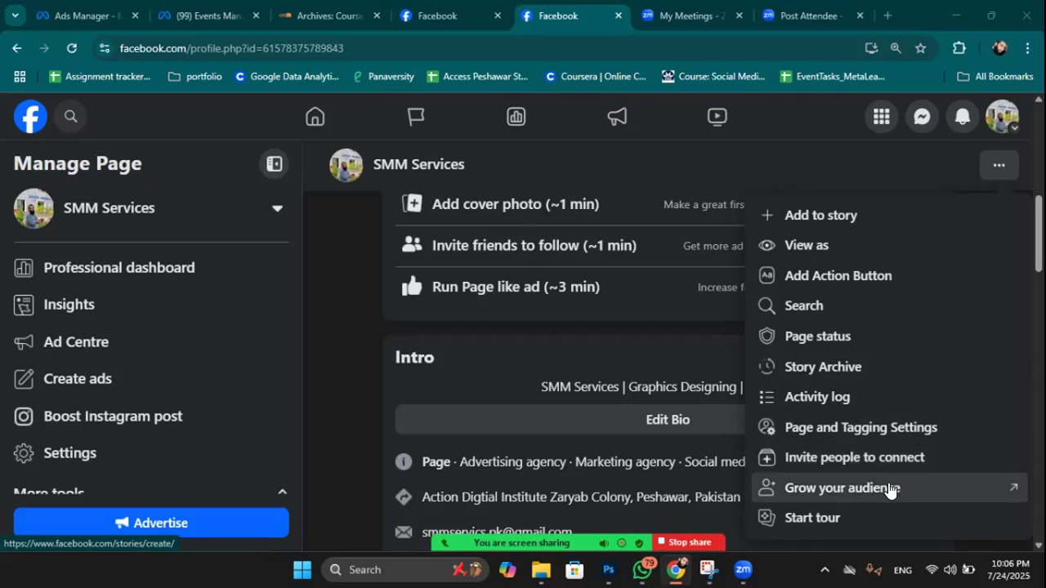
Close the 'Continue to Meta Business Suite' invitation without continuing, then reopen the page's '...' options list.
left_click(890, 489)
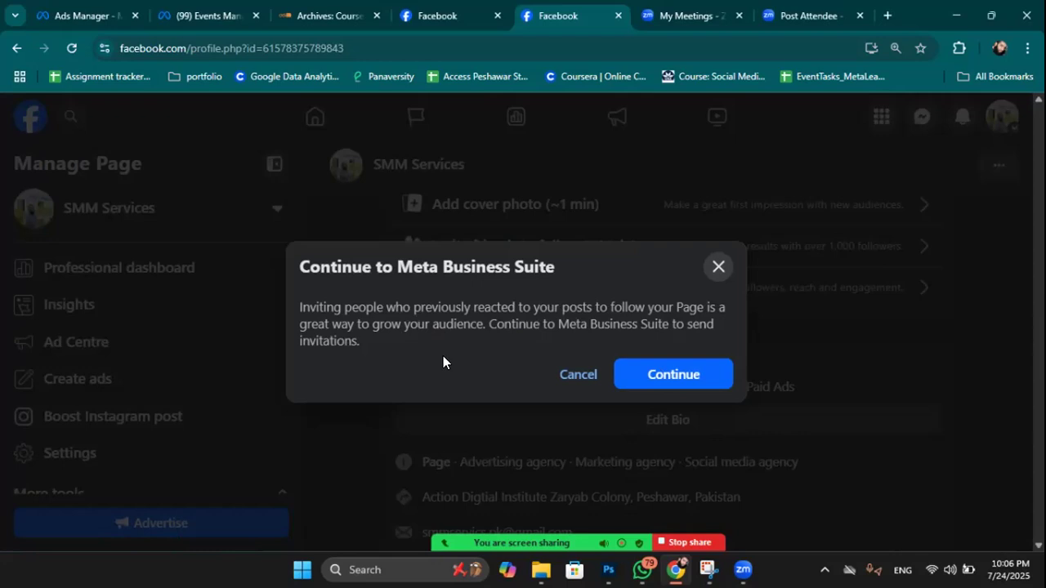
left_click_drag(458, 349, 299, 291)
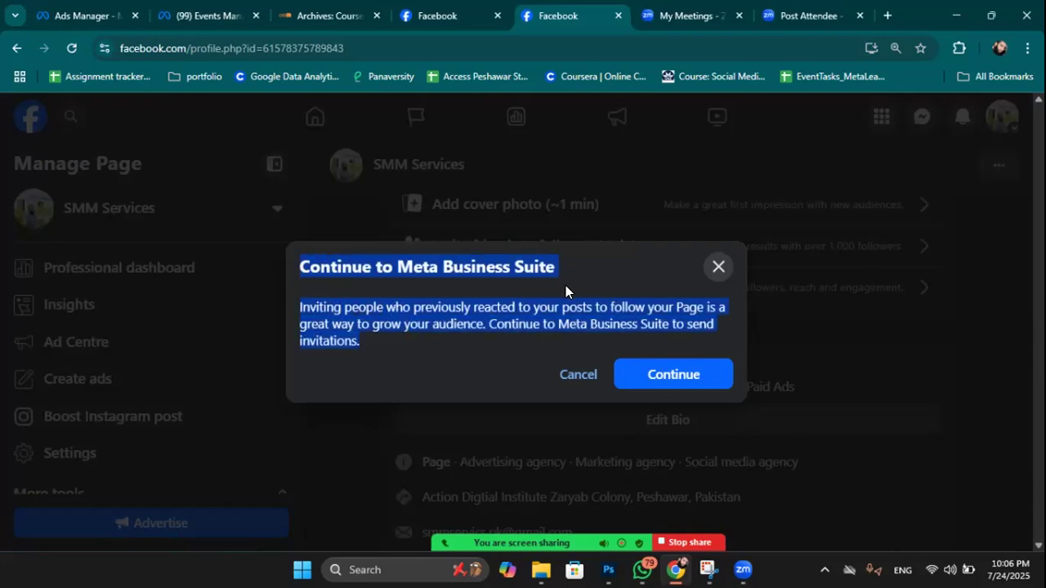
left_click(635, 273)
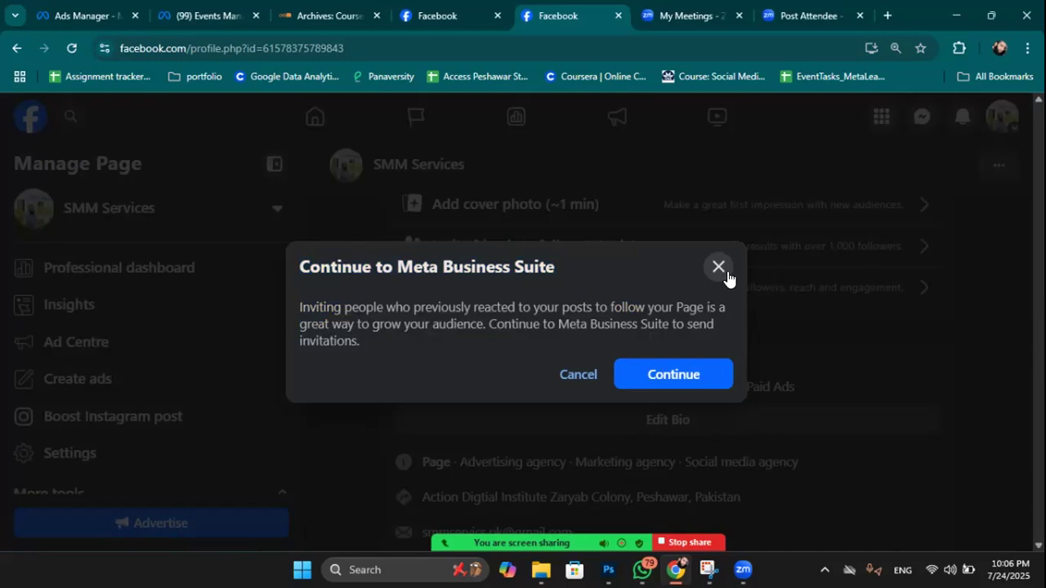
left_click_drag(397, 266, 555, 270)
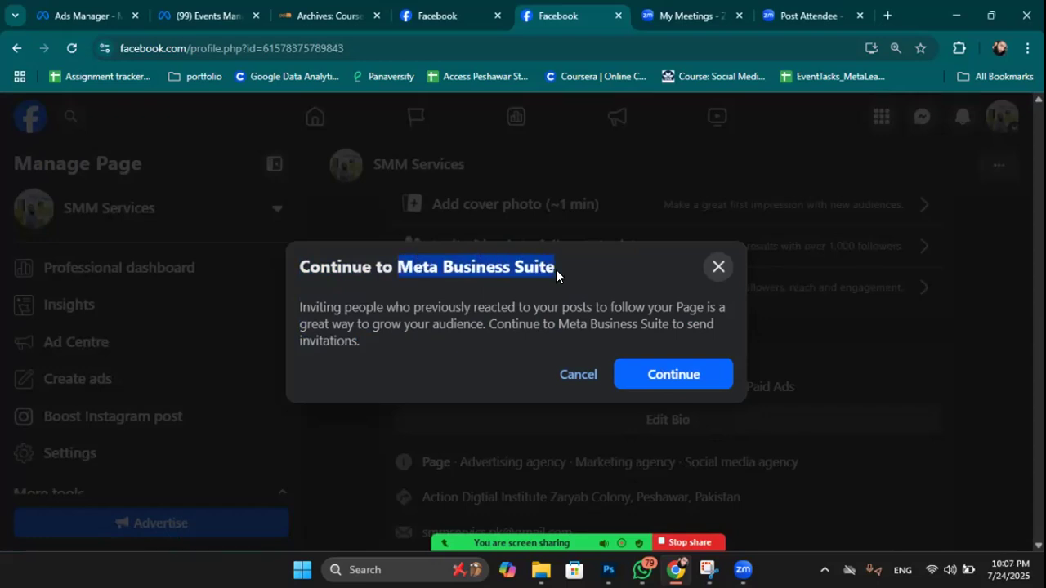
left_click(719, 270)
left_click(1002, 175)
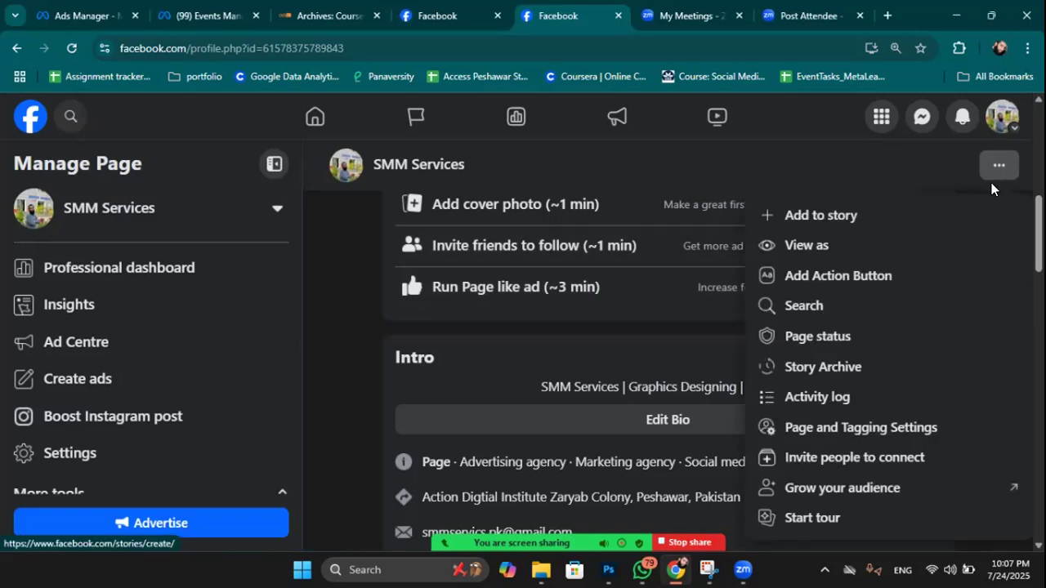
Close the options list, scroll down to the Intro card, and open Edit details.
scroll(899, 379, "down", 1)
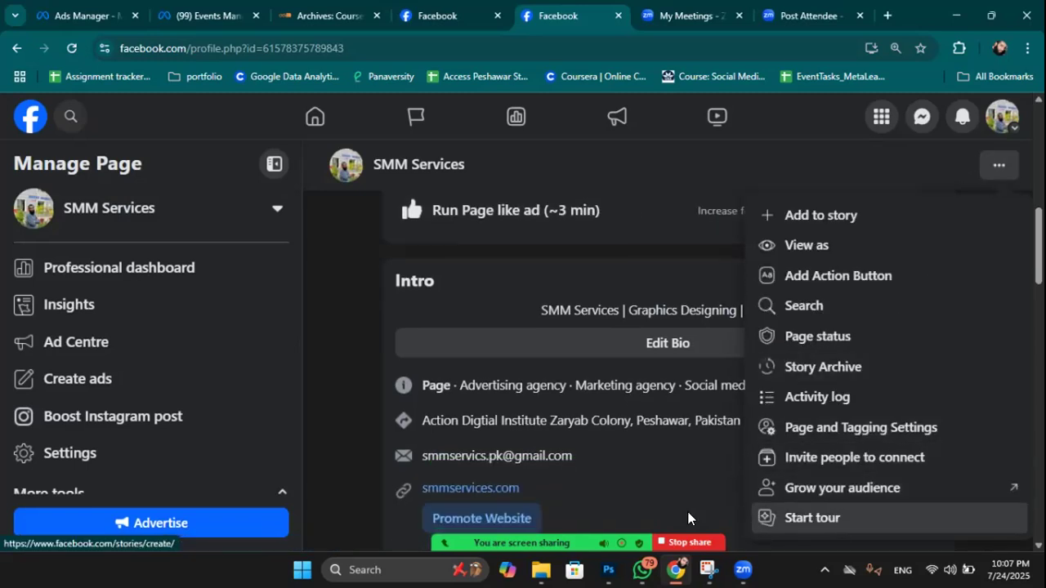
scroll(485, 282, "down", 1)
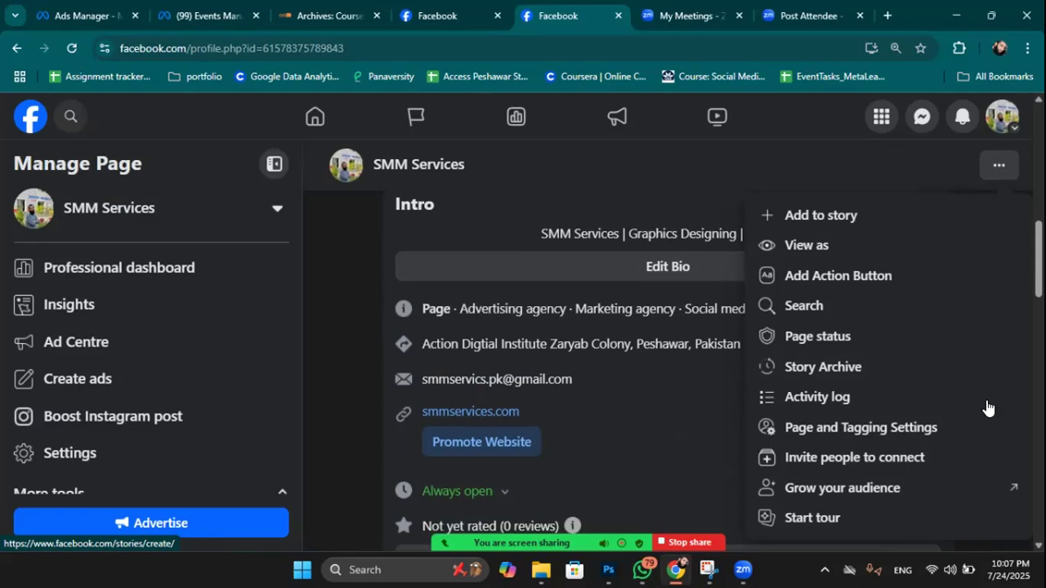
scroll(670, 429, "down", 2)
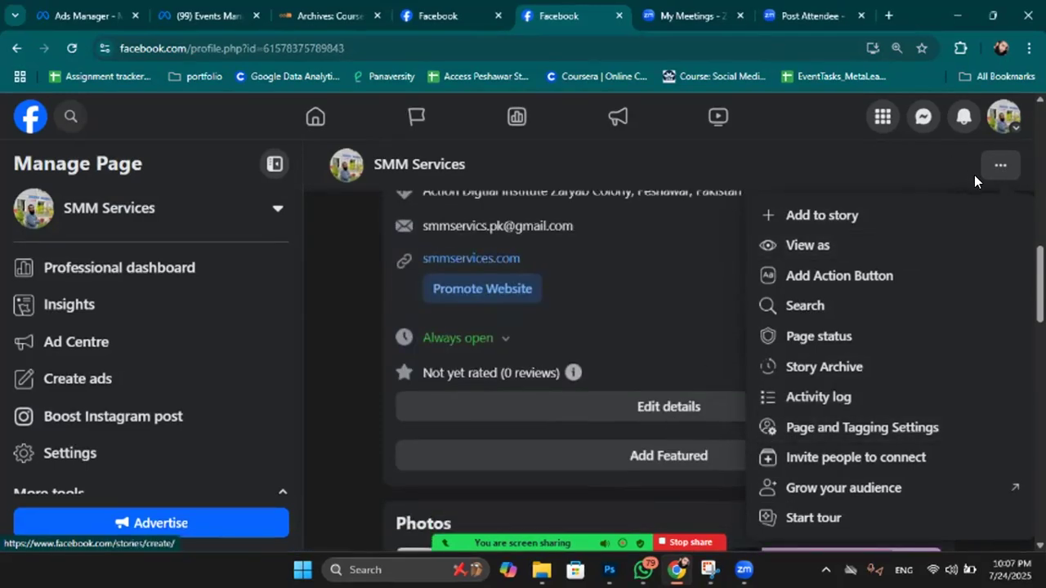
left_click(1000, 165)
scroll(660, 306, "up", 1)
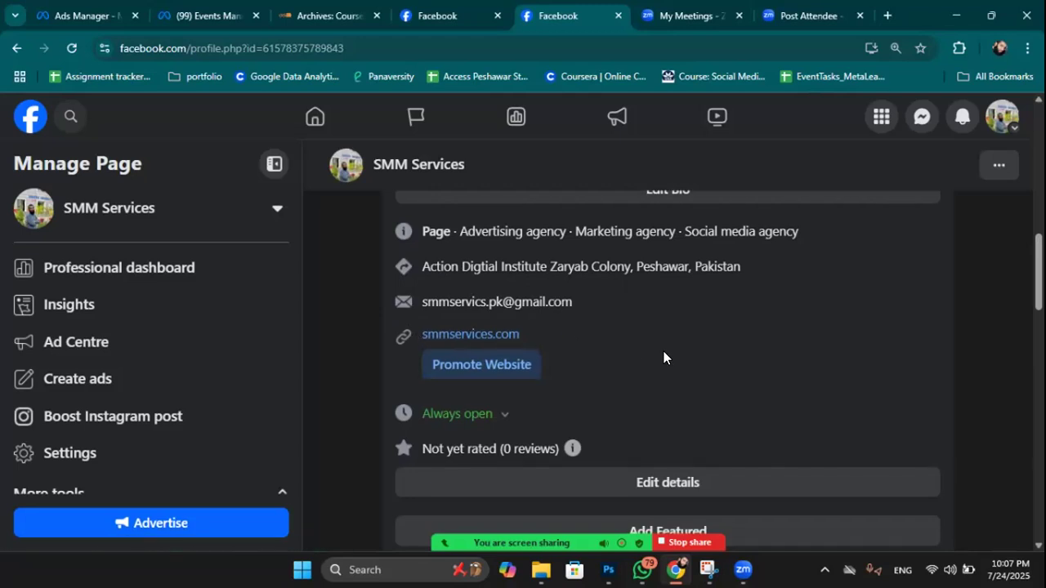
scroll(664, 357, "down", 1)
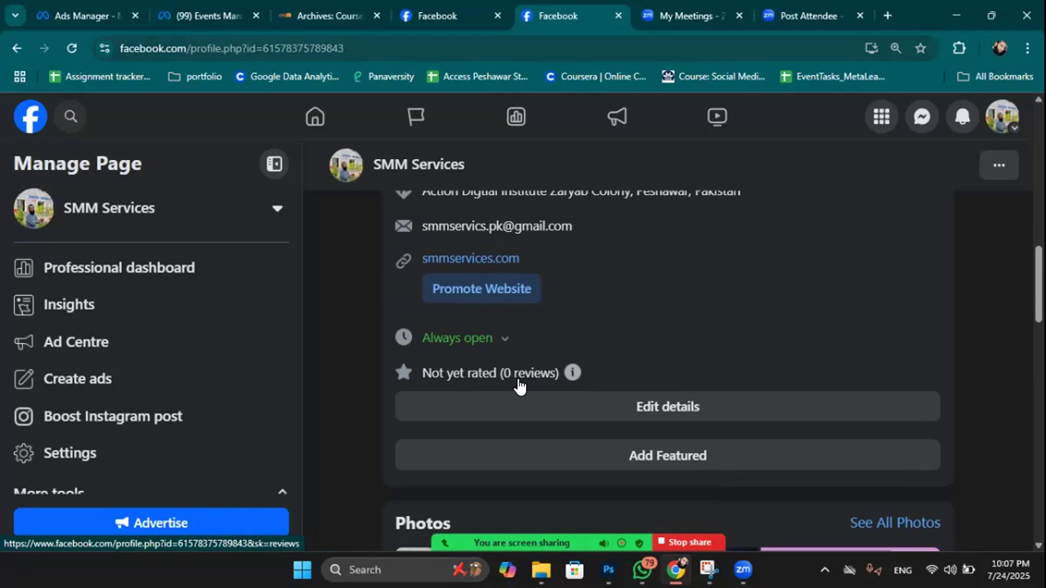
scroll(601, 276, "down", 1)
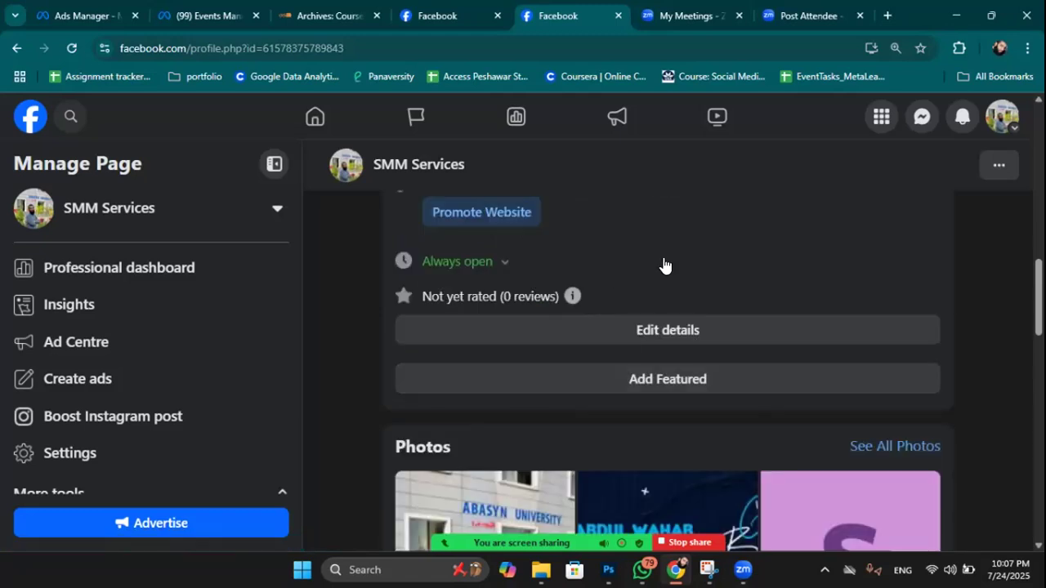
left_click(655, 329)
Review the page categories: Advertising agency, Marketing agency and Social media agency.
scroll(655, 335, "down", 2)
scroll(655, 335, "up", 2)
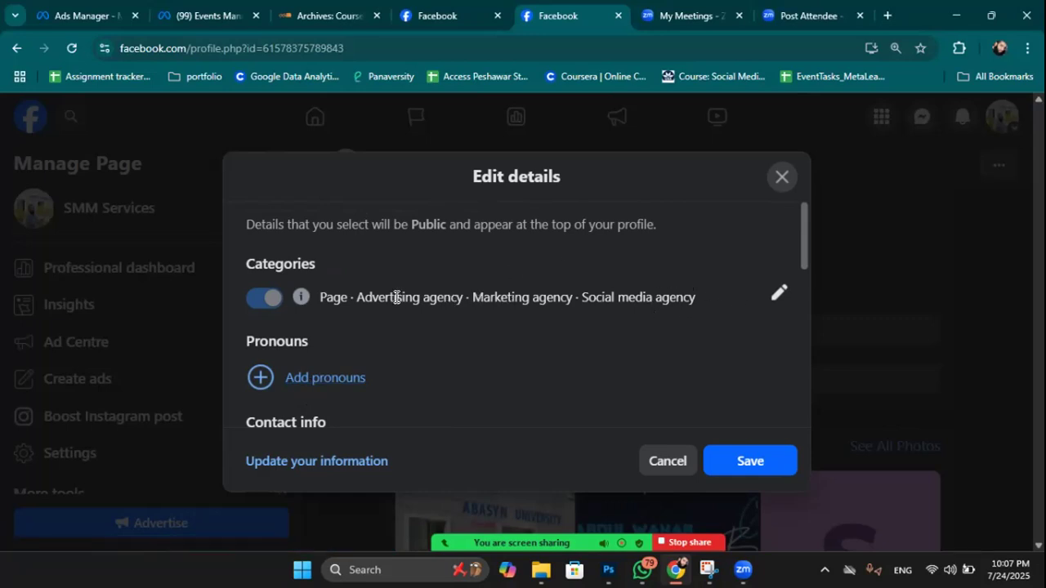
left_click_drag(357, 297, 707, 311)
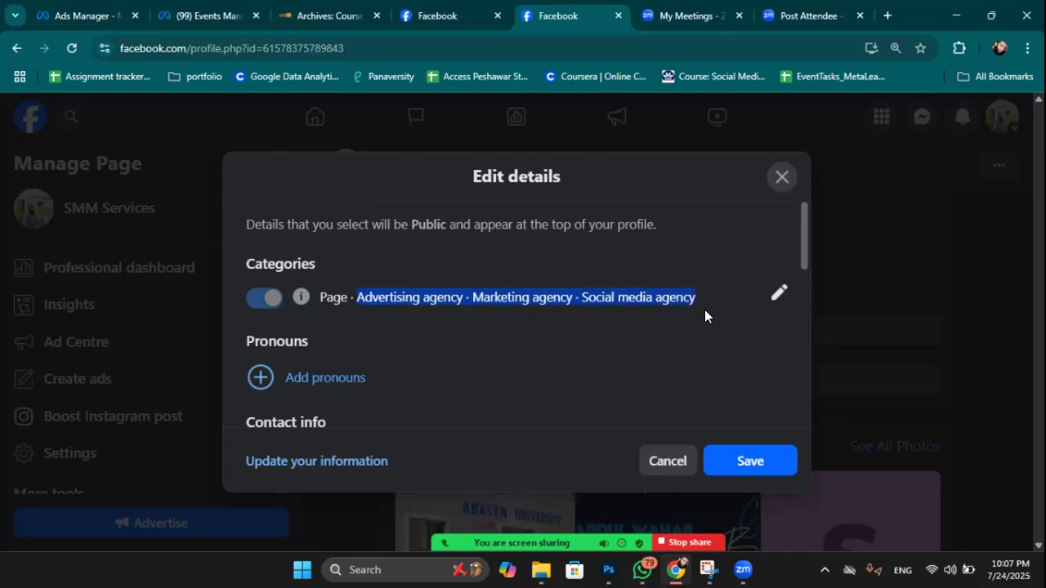
left_click(350, 297)
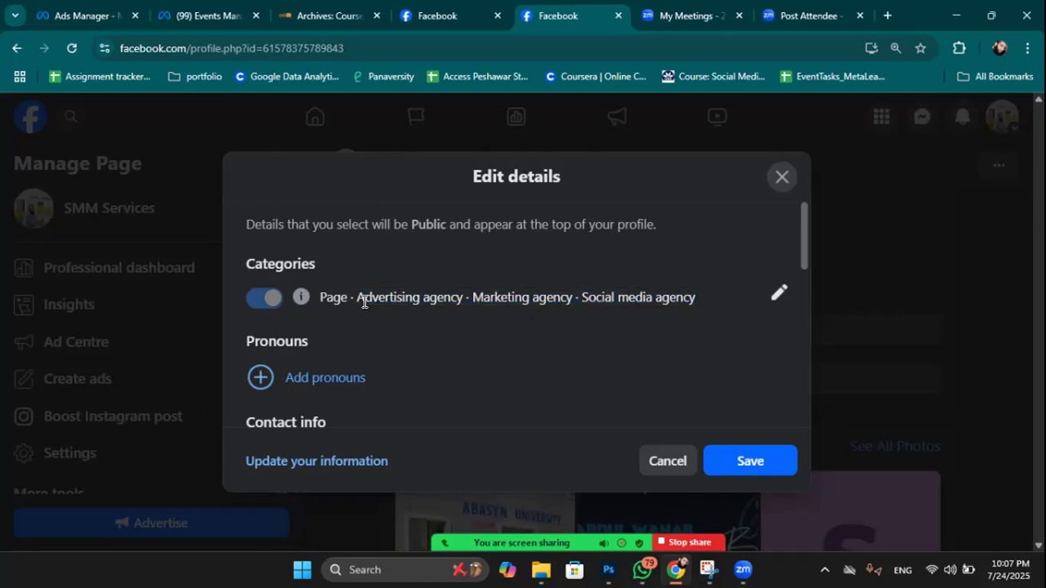
Start adding a service area, trying several searches before settling on 'Peshawar'.
left_click(778, 293)
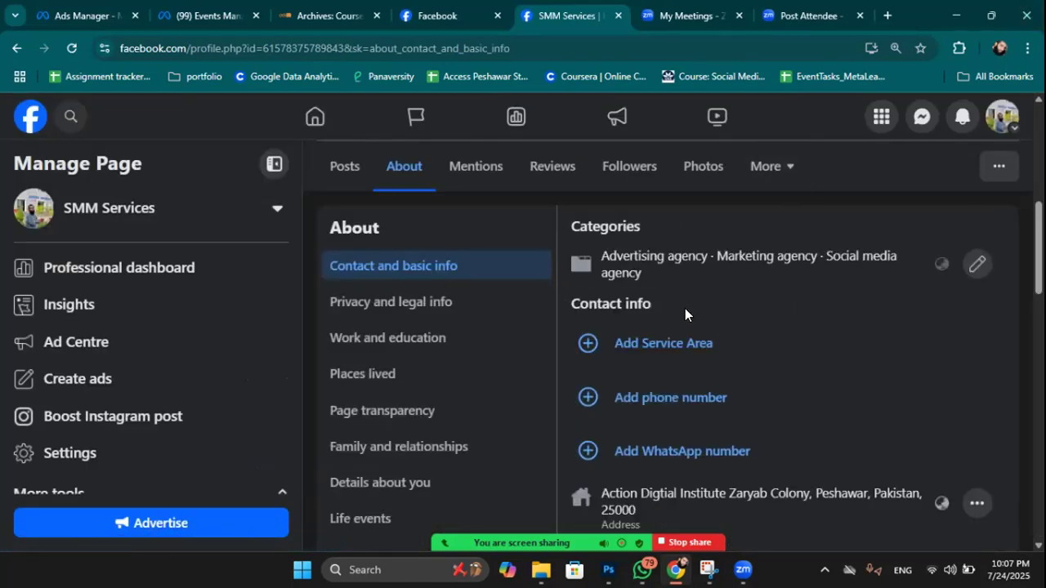
left_click(640, 344)
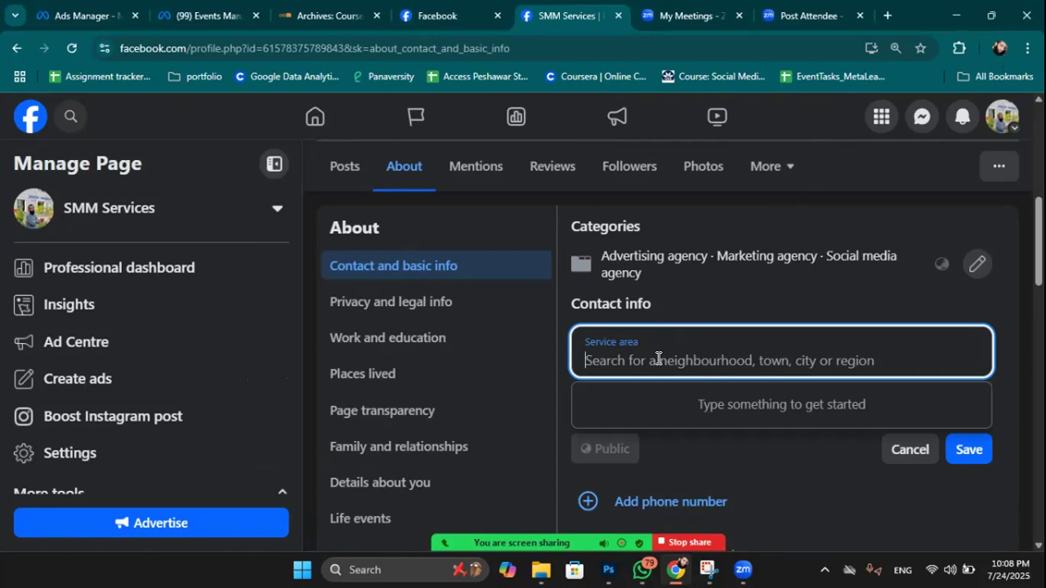
type("A")
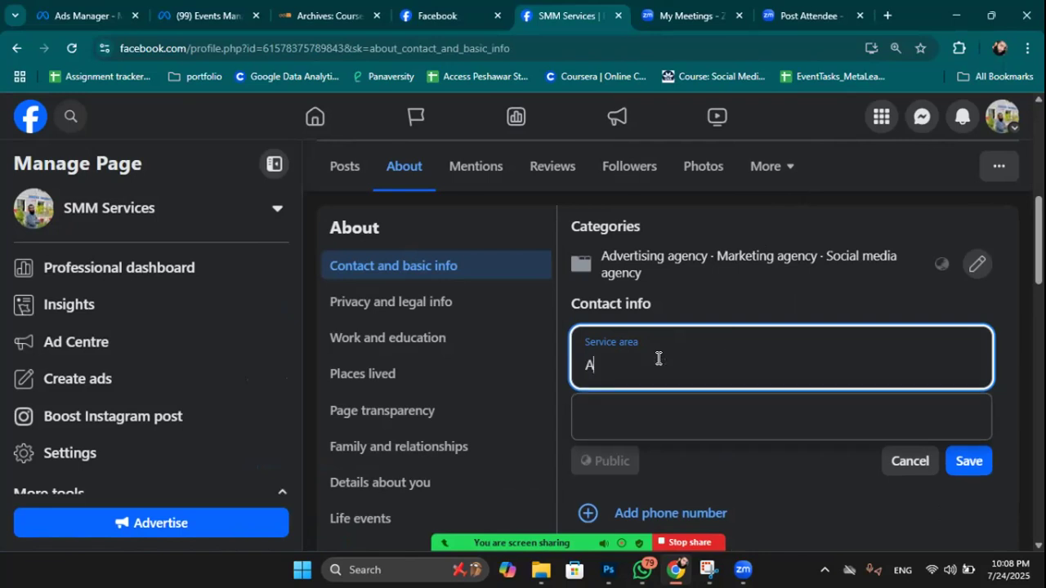
type("ction Digital")
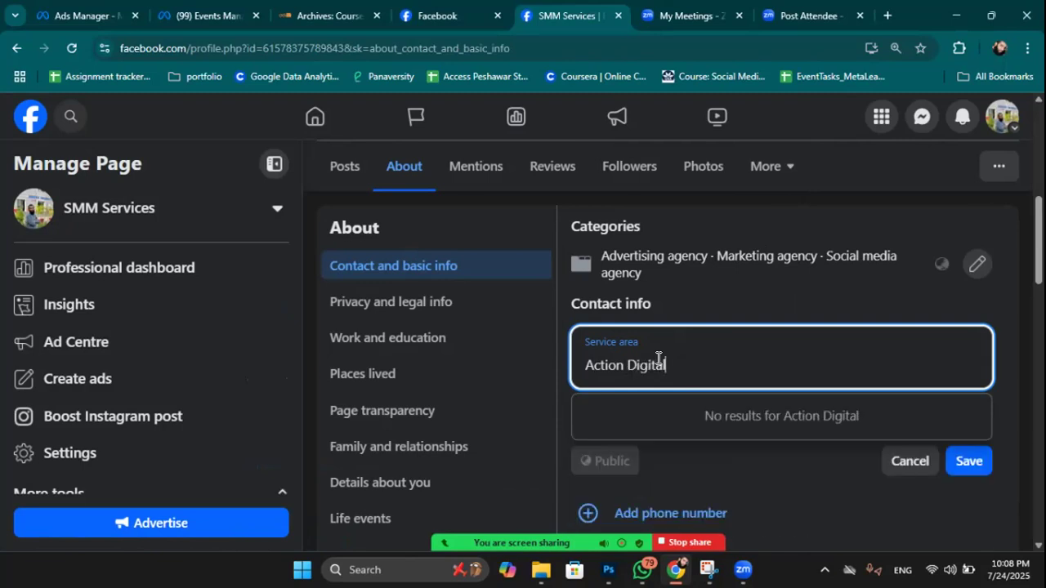
key("BackSpace")
key("BackSpace")
key("BackSpace")
key("BackSpace")
key("BackSpace")
key("BackSpace")
key("BackSpace")
key("BackSpace")
key("BackSpace")
key("BackSpace")
key("BackSpace")
key("BackSpace")
key("BackSpace")
key("BackSpace")
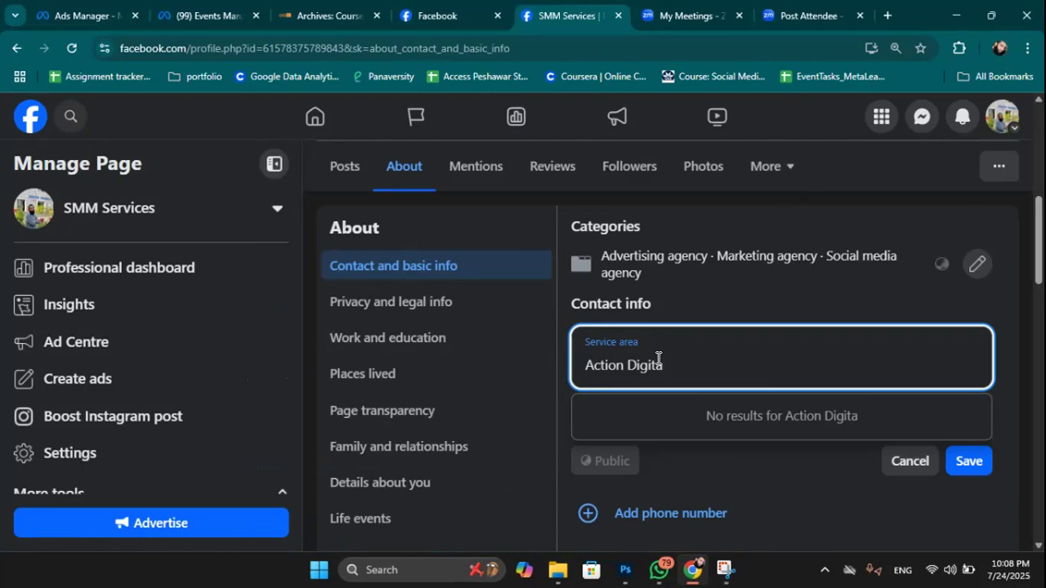
type("Zar")
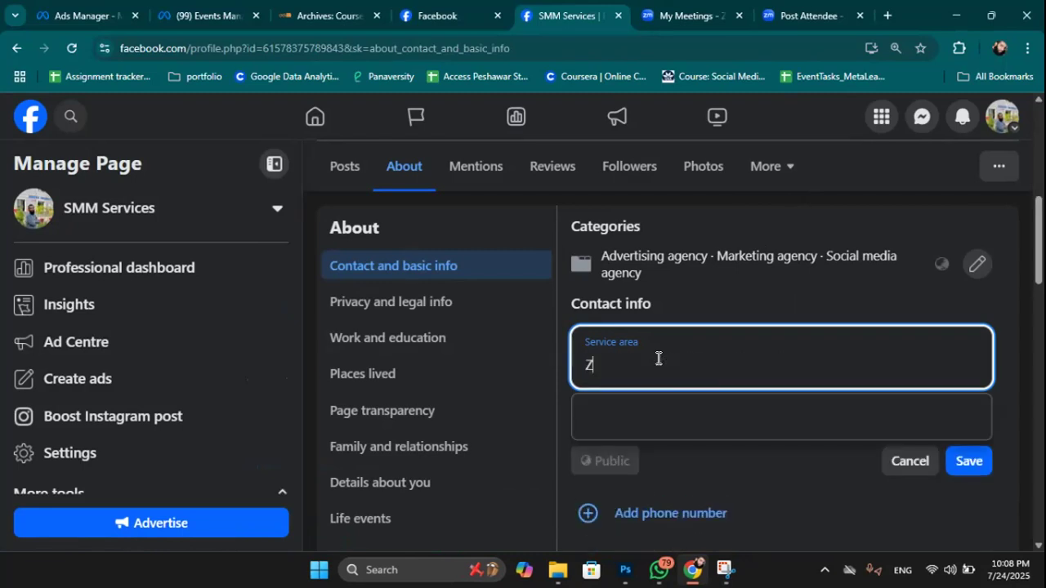
type("ab Colony peshawar")
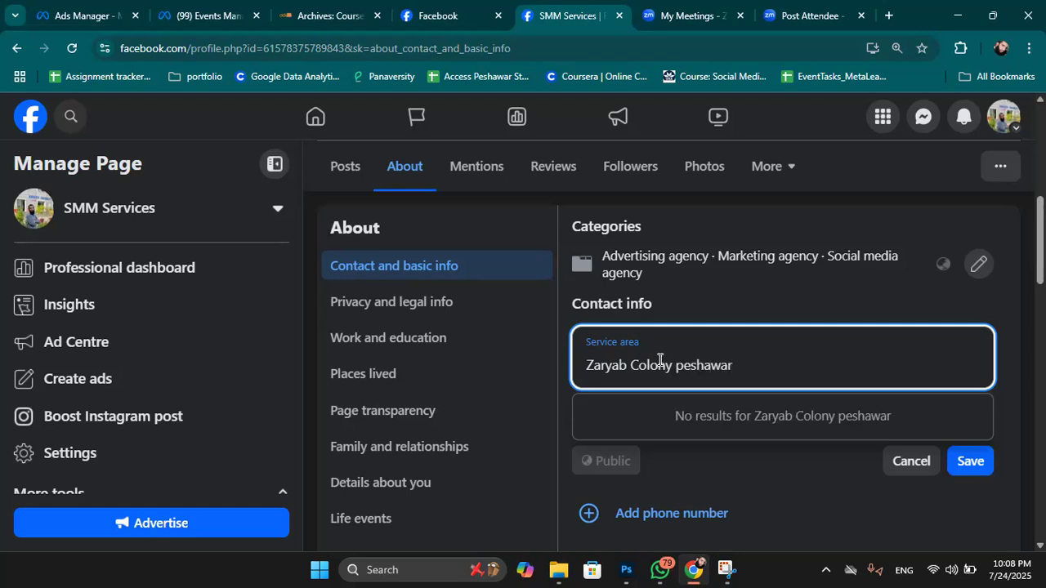
key("BackSpace")
key("BackSpace")
key("BackSpace")
key("BackSpace")
key("BackSpace")
key("BackSpace")
key("BackSpace")
key("BackSpace")
key("BackSpace")
key("BackSpace")
key("BackSpace")
key("BackSpace")
key("BackSpace")
key("BackSpace")
key("BackSpace")
key("BackSpace")
key("BackSpace")
key("BackSpace")
key("BackSpace")
key("BackSpace")
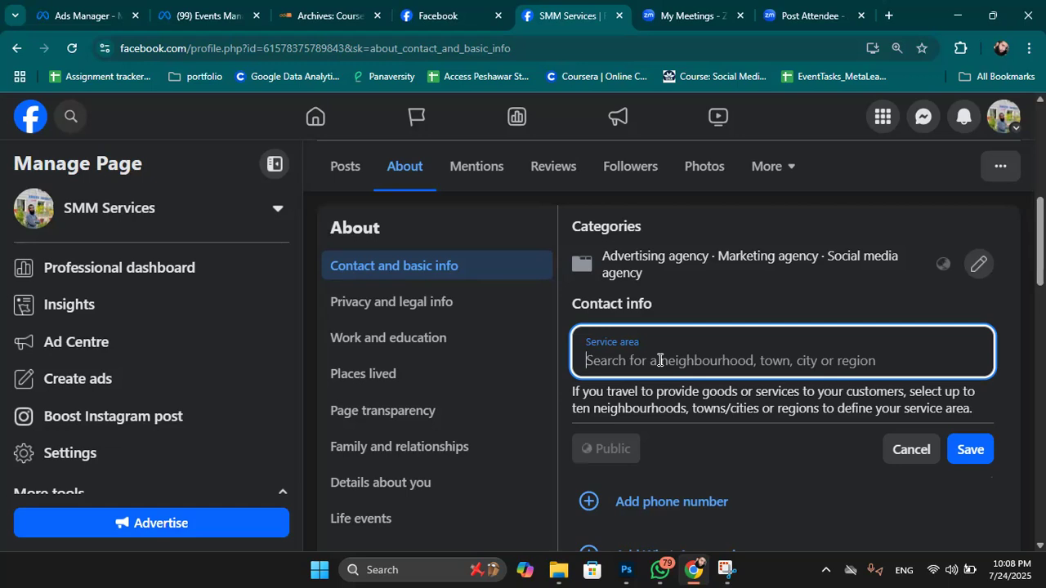
type("Peshawar")
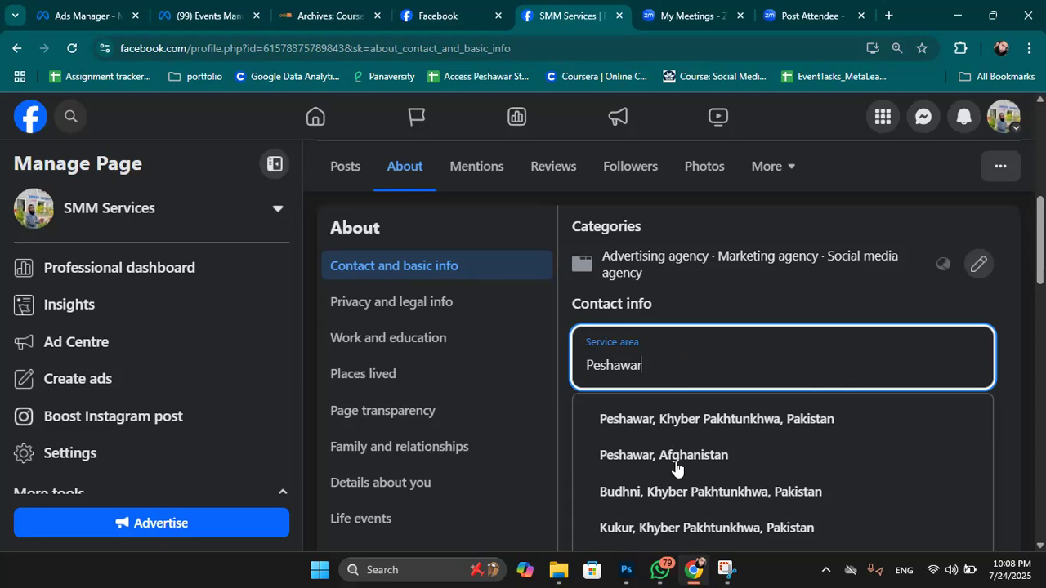
Choose Peshawar, Khyber Pakhtunkhwa, Pakistan as the service area and save it.
left_click(691, 410)
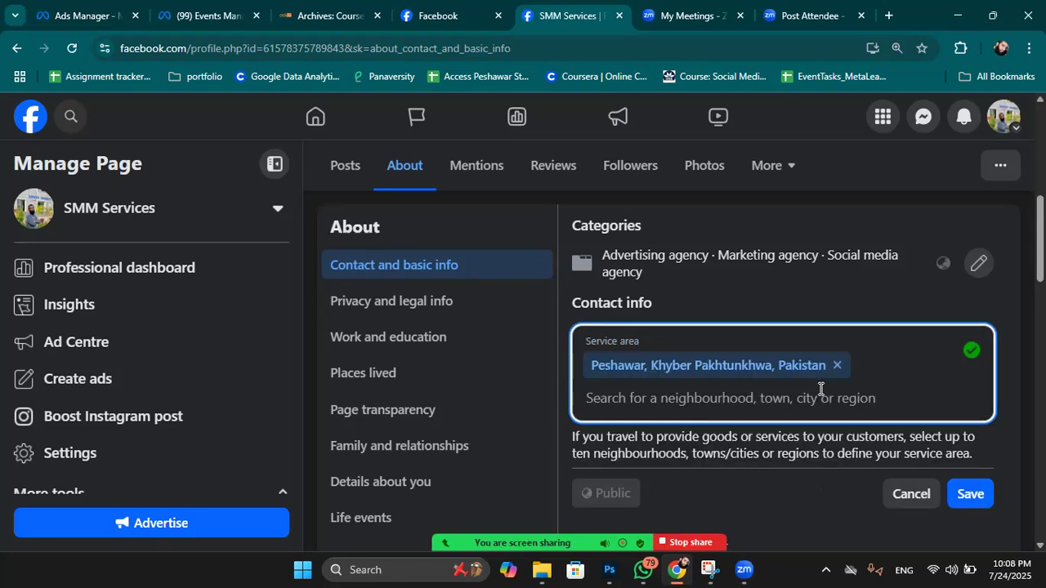
scroll(754, 392, "down", 1)
scroll(713, 401, "down", 2)
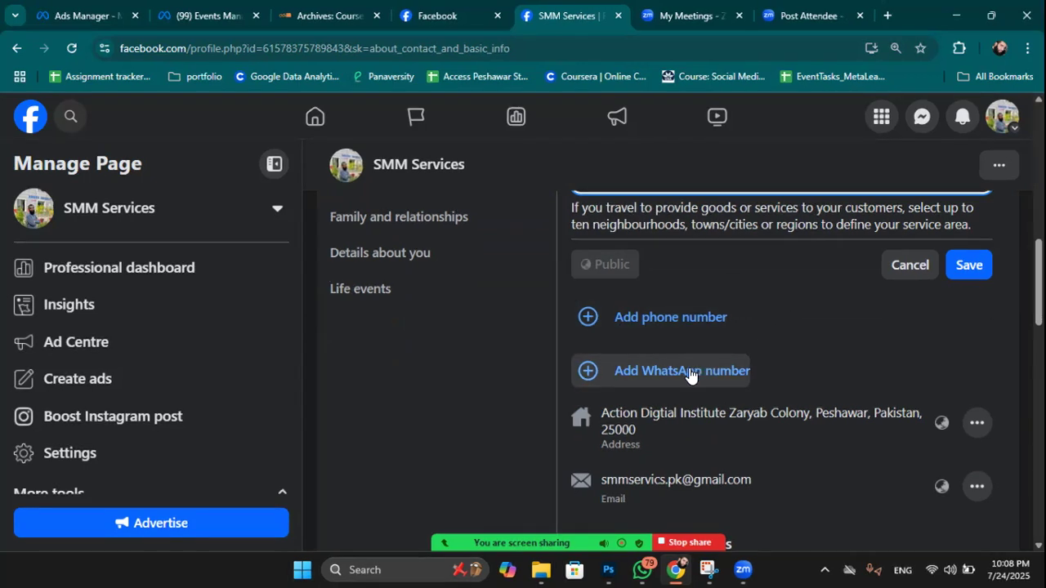
left_click(969, 264)
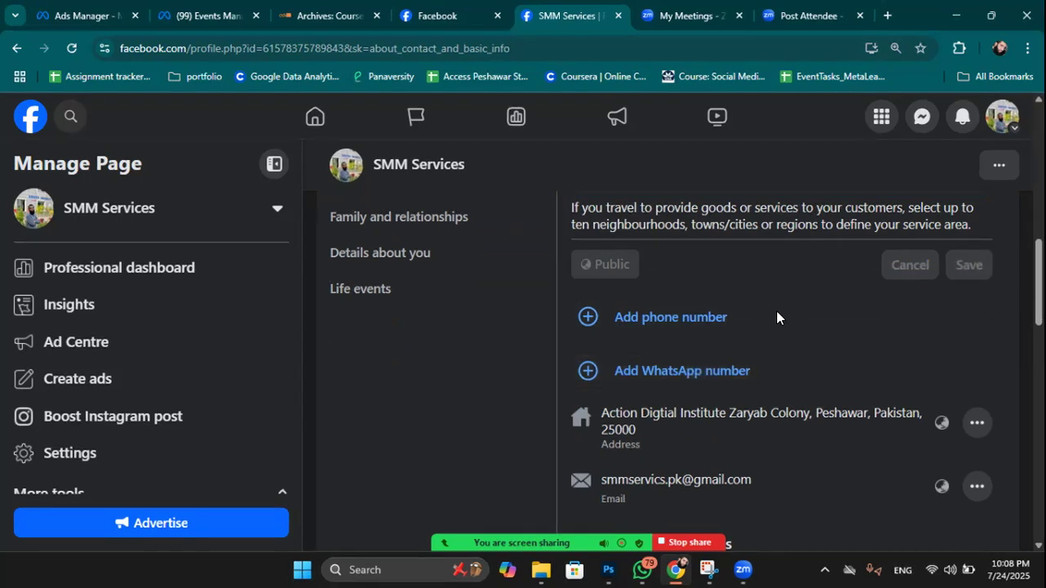
scroll(767, 312, "down", 5)
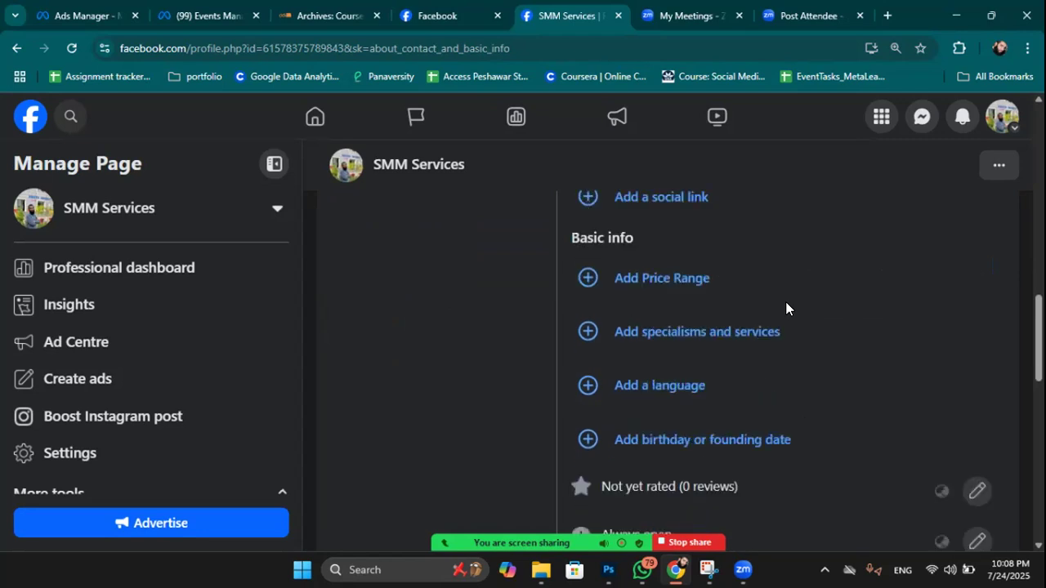
scroll(785, 302, "up", 2)
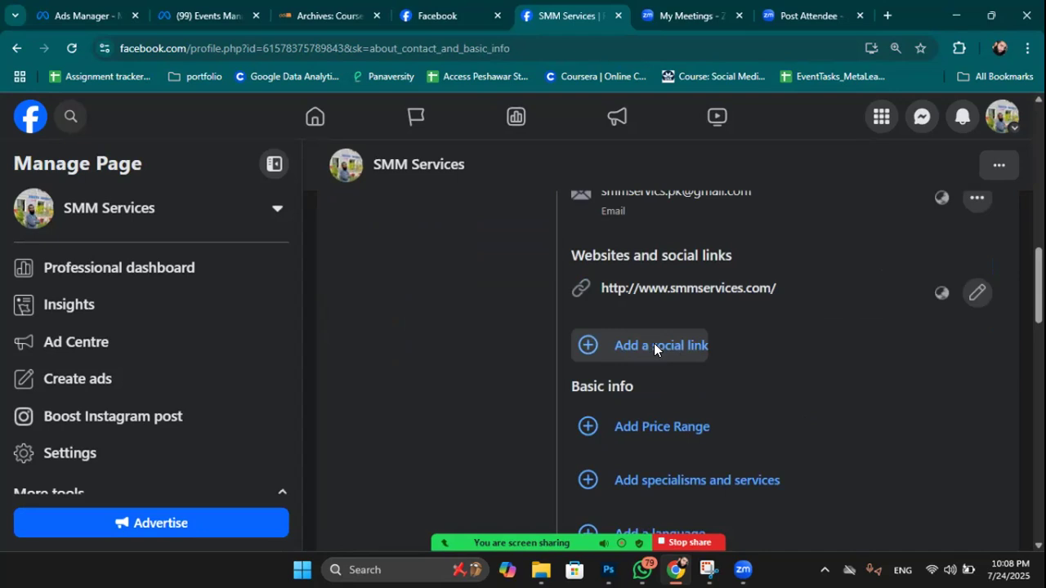
left_click(653, 348)
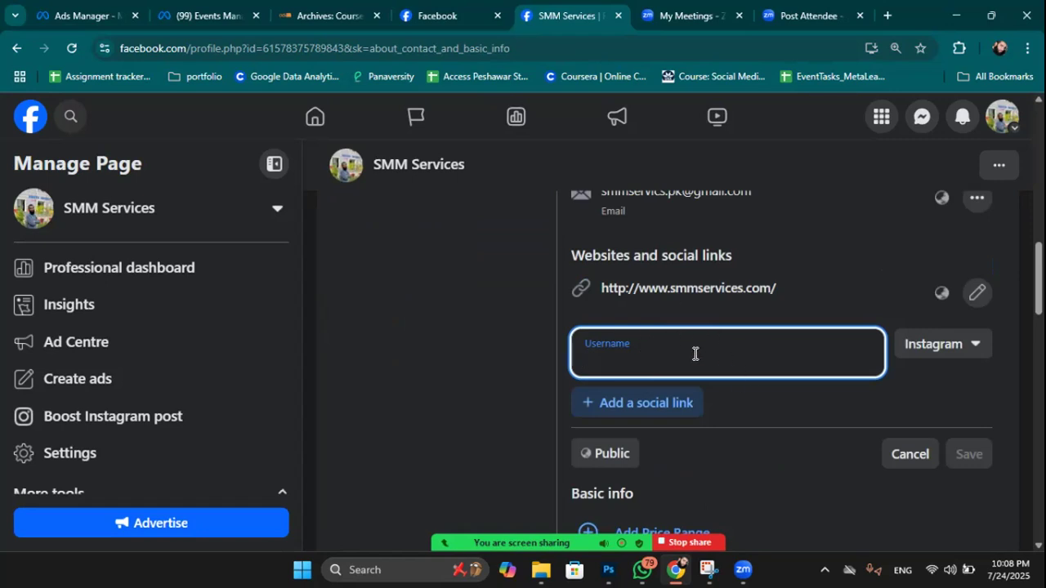
left_click(954, 346)
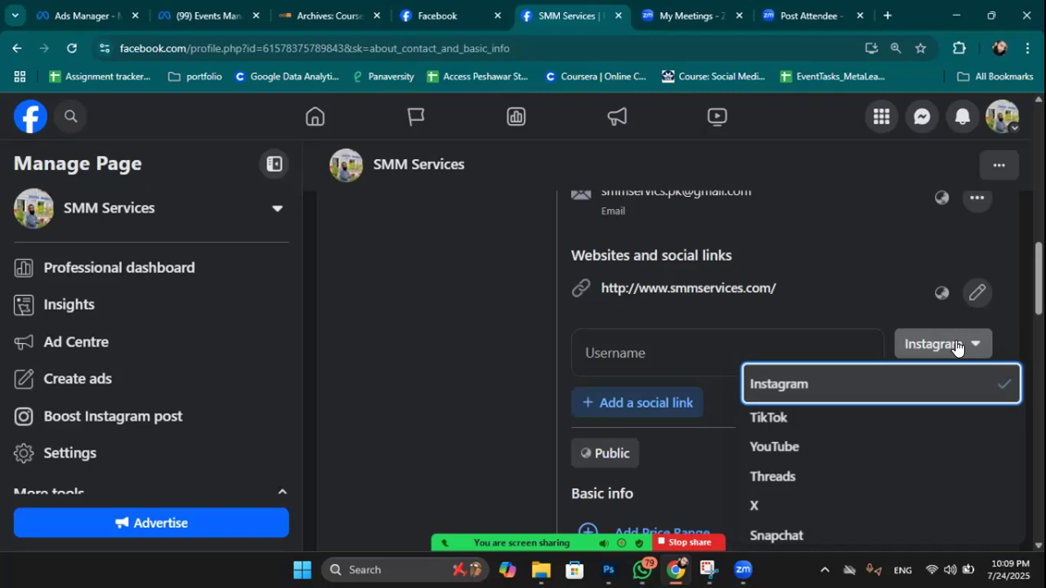
left_click(745, 348)
left_click(745, 347)
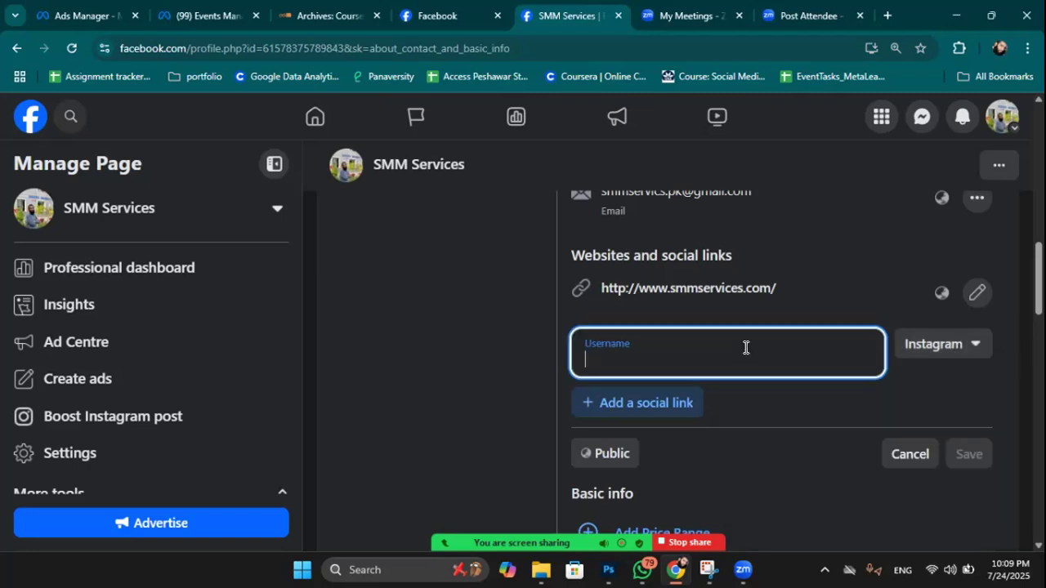
type("@ab")
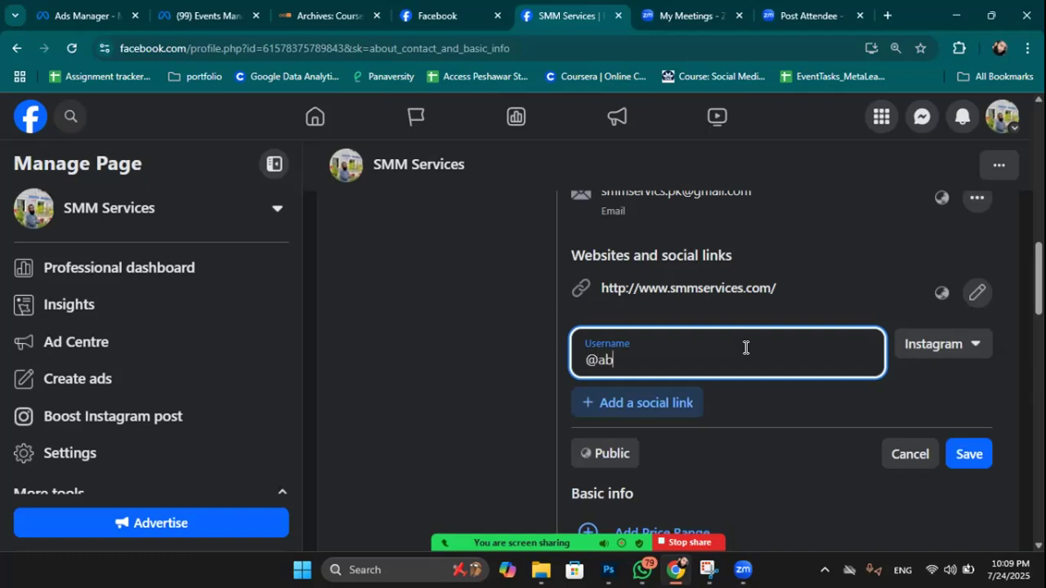
type("dul.pk012")
left_click(972, 452)
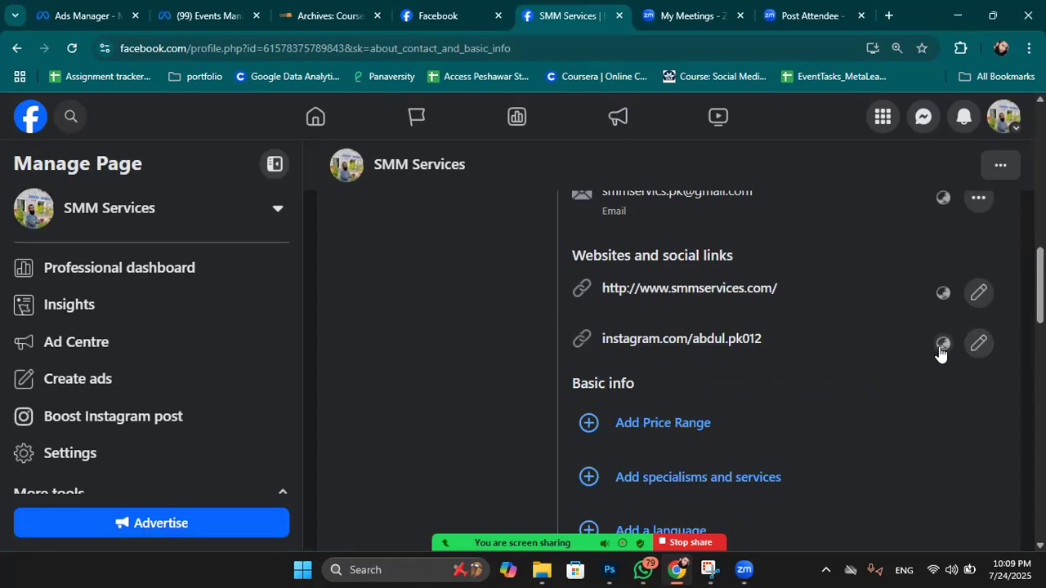
scroll(729, 362, "down", 1)
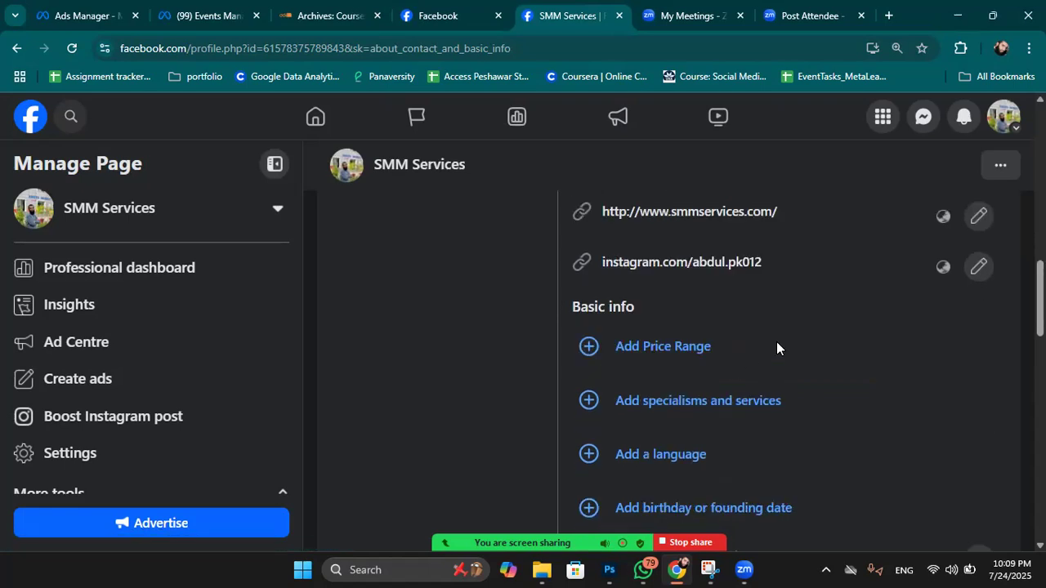
scroll(850, 331, "up", 1)
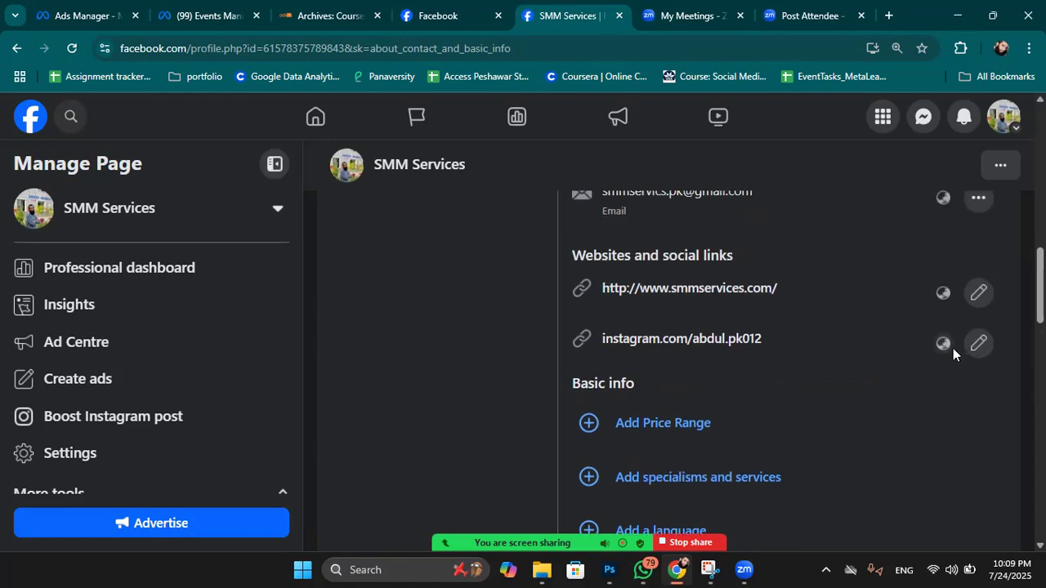
left_click(978, 343)
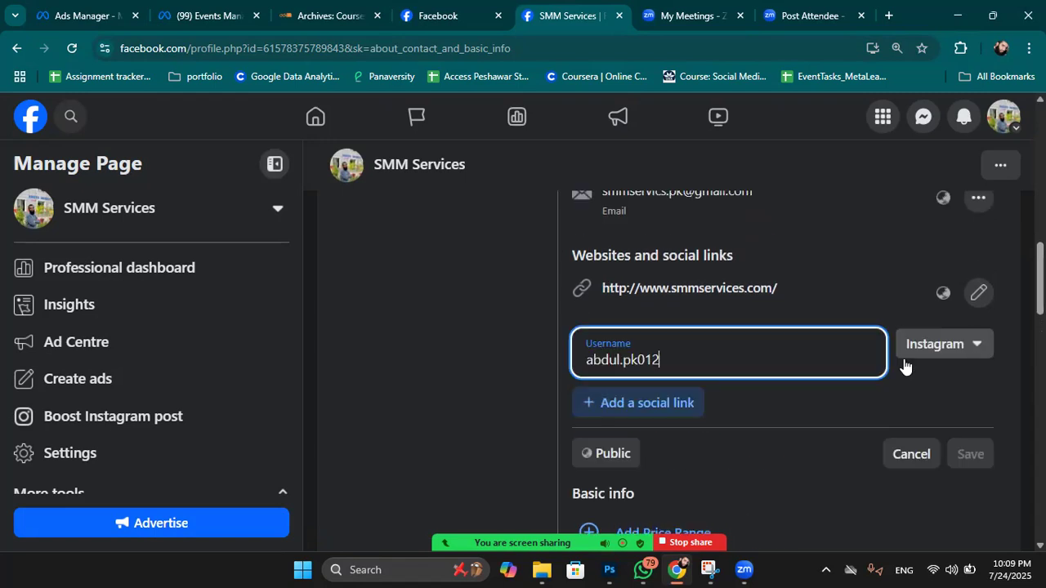
left_click(624, 404)
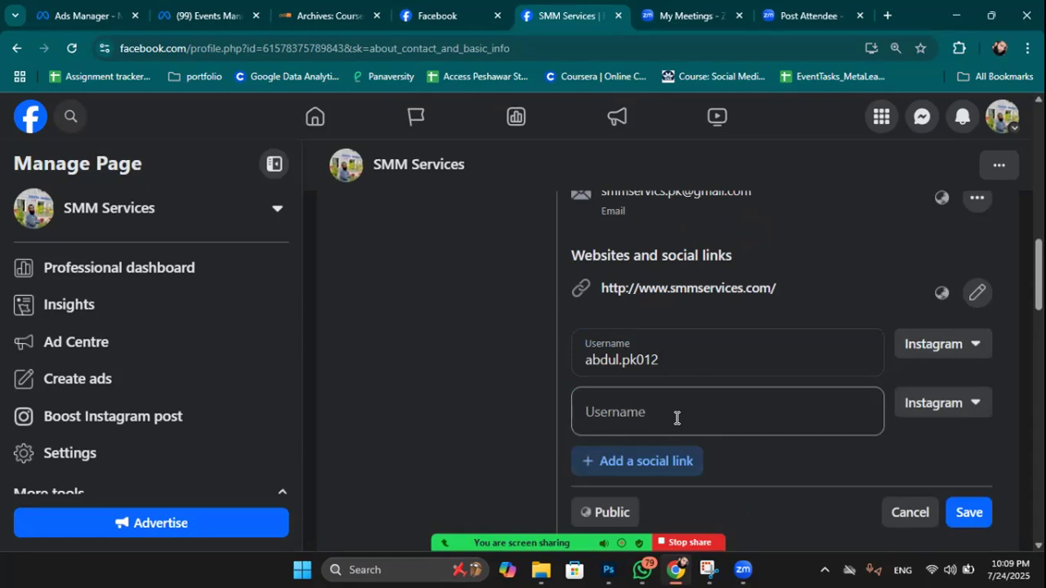
left_click(676, 417)
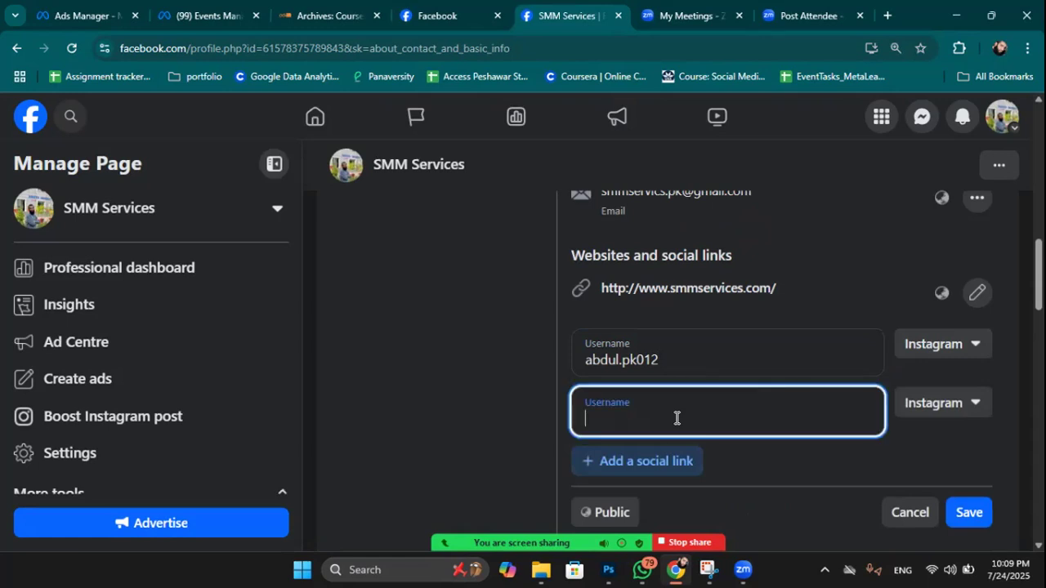
left_click(956, 404)
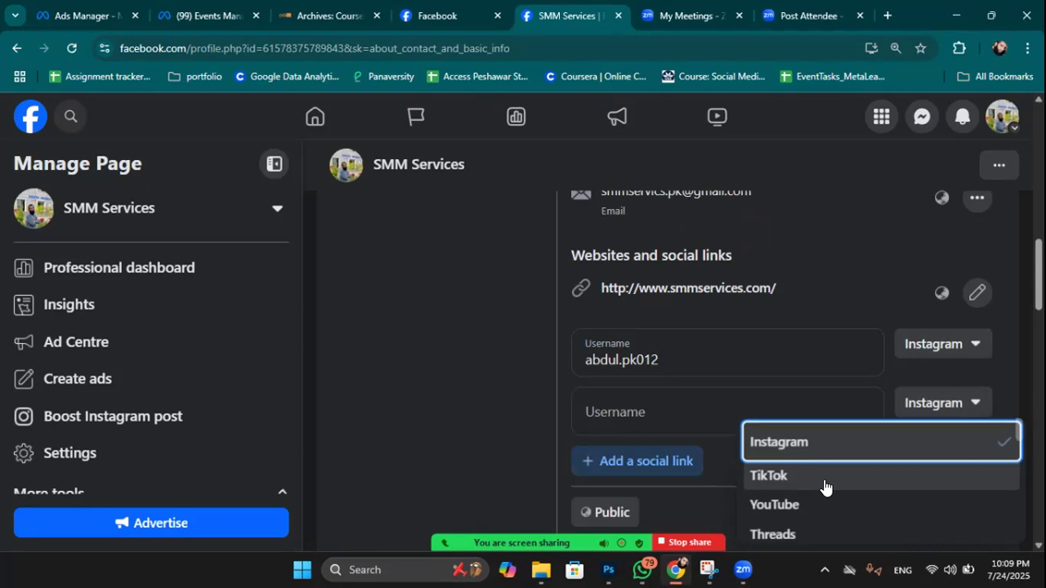
scroll(820, 474, "down", 2)
scroll(815, 481, "down", 3)
scroll(814, 483, "down", 5)
scroll(815, 484, "up", 4)
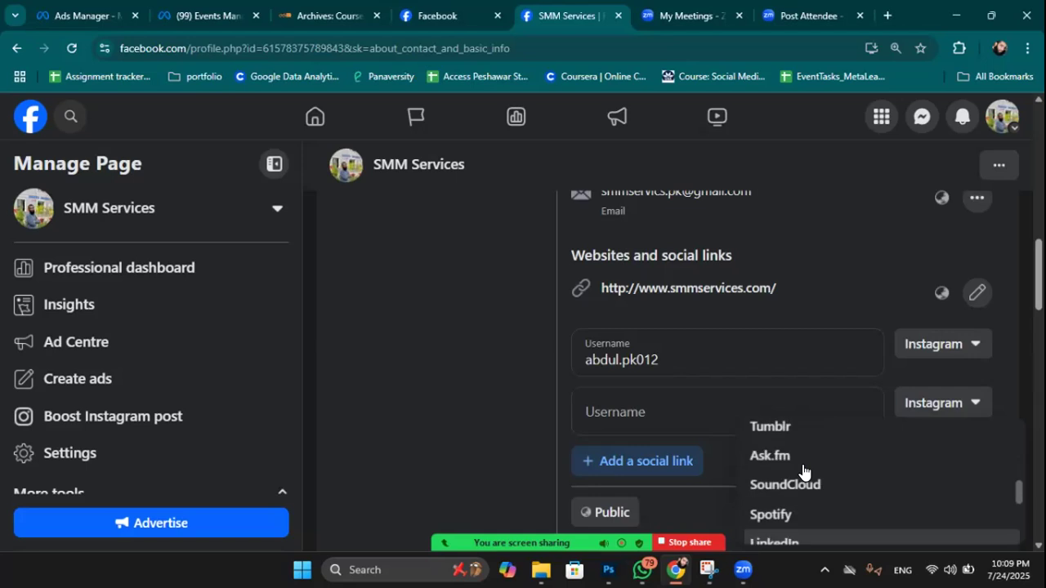
left_click(795, 278)
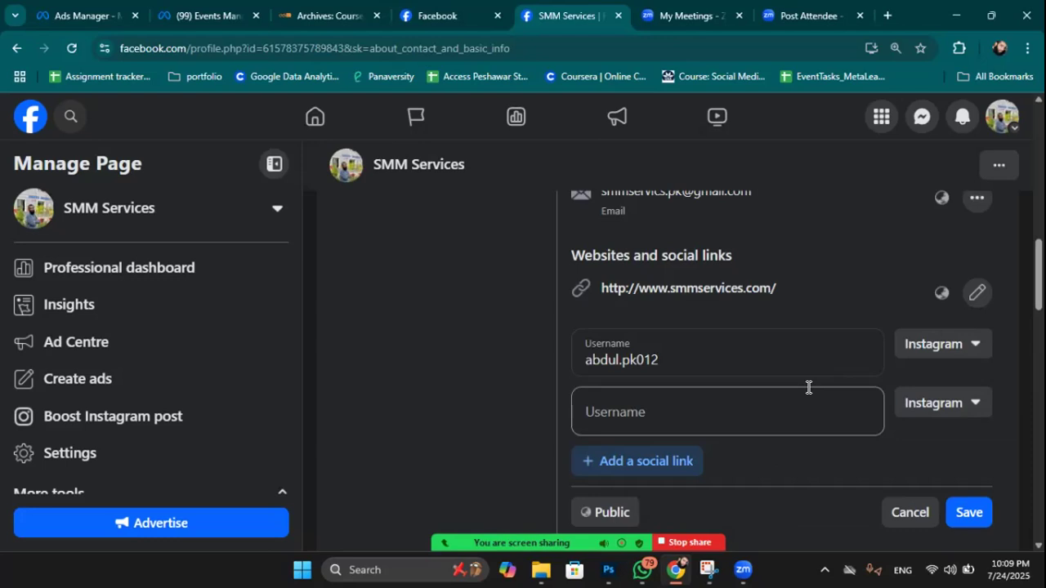
scroll(808, 387, "down", 2)
left_click(908, 363)
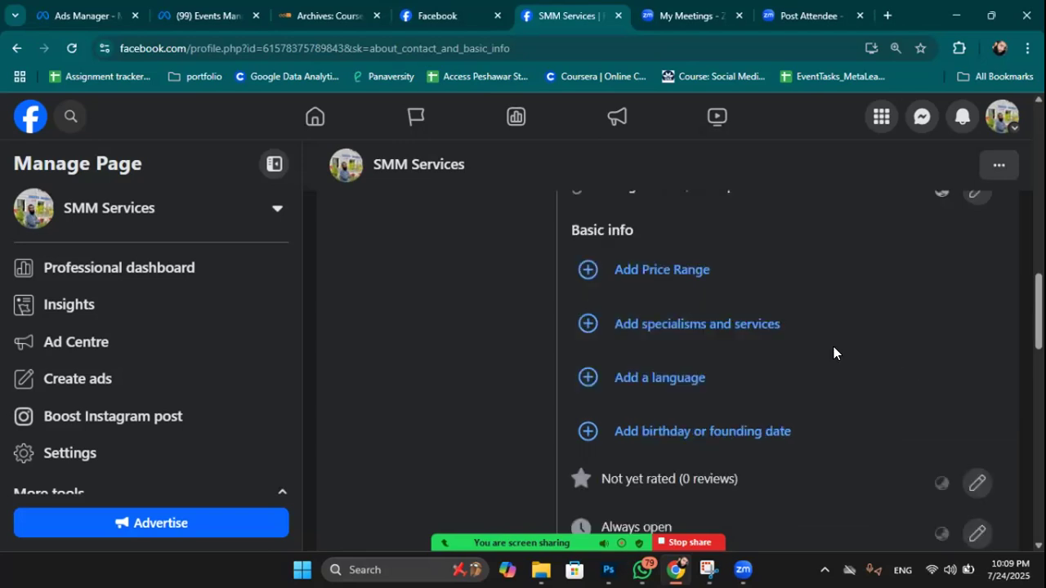
scroll(854, 271, "up", 1)
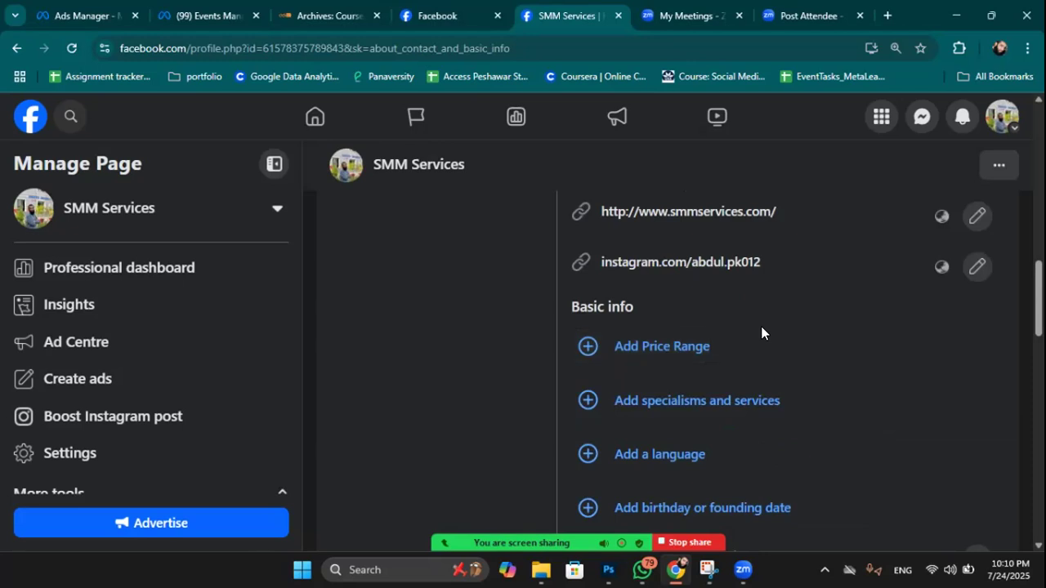
scroll(678, 335, "down", 1)
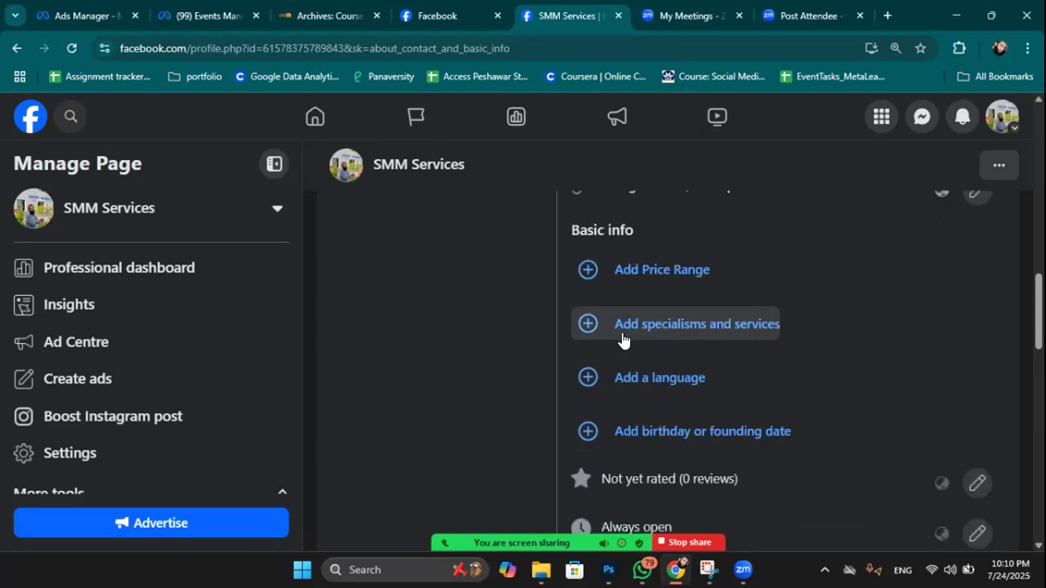
left_click(703, 323)
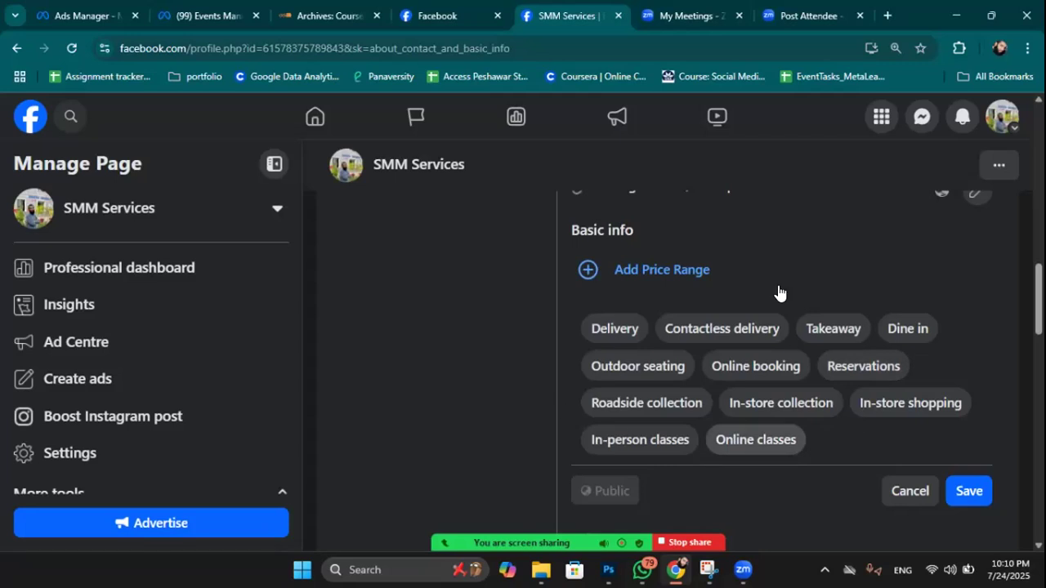
scroll(866, 365, "down", 1)
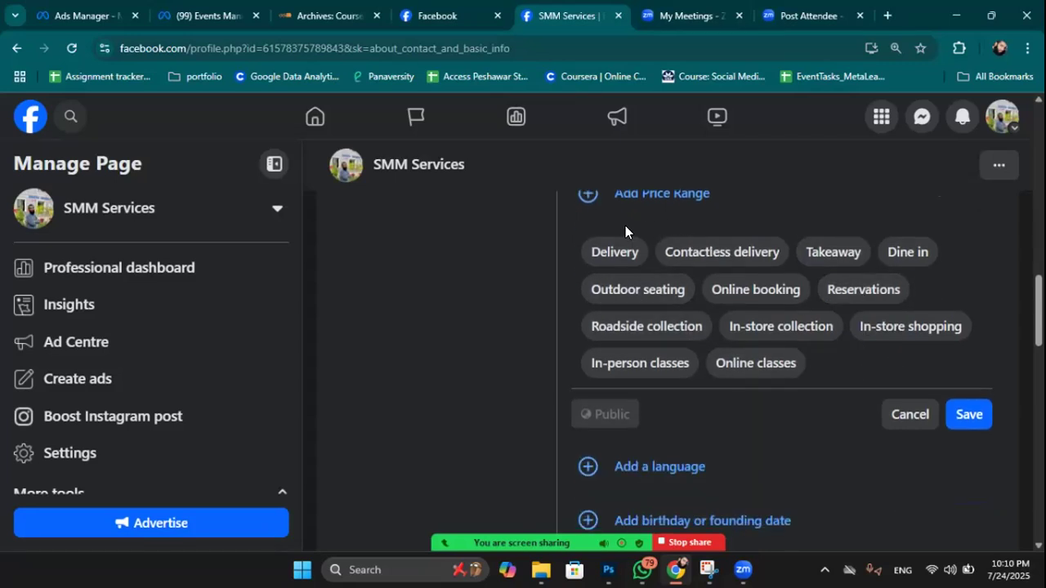
left_click(891, 414)
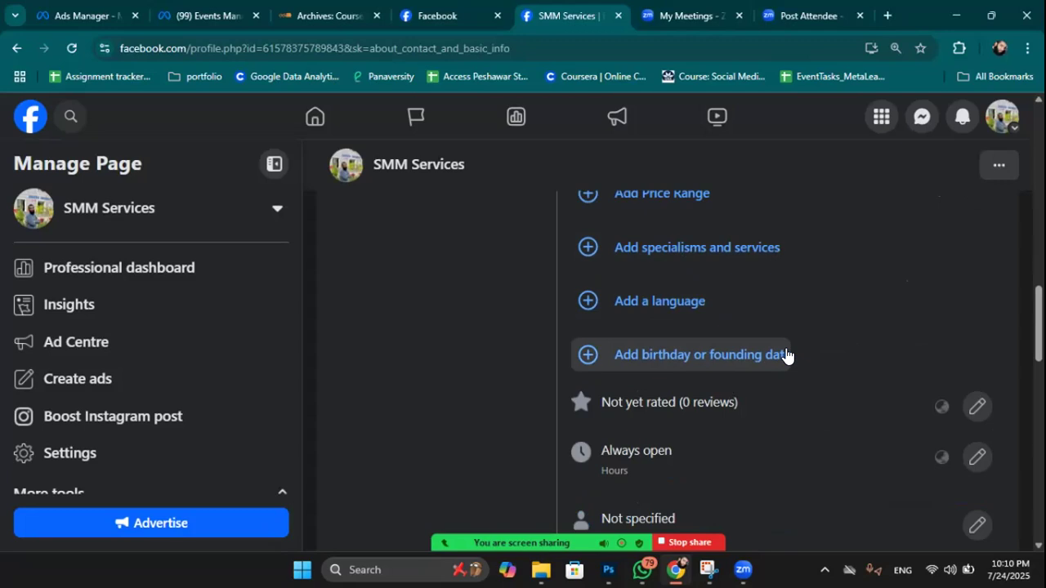
scroll(786, 354, "down", 1)
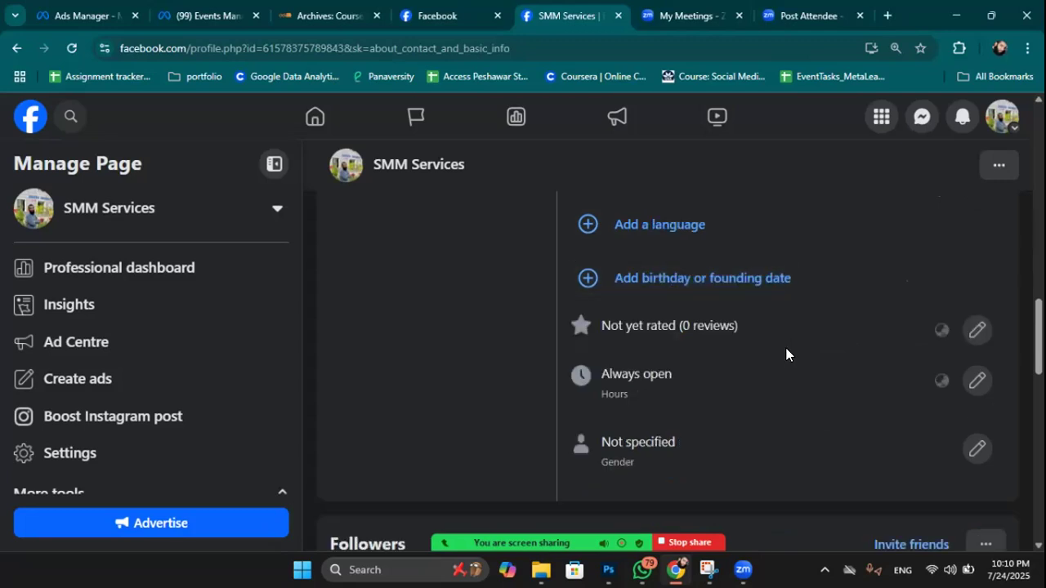
scroll(786, 354, "down", 3)
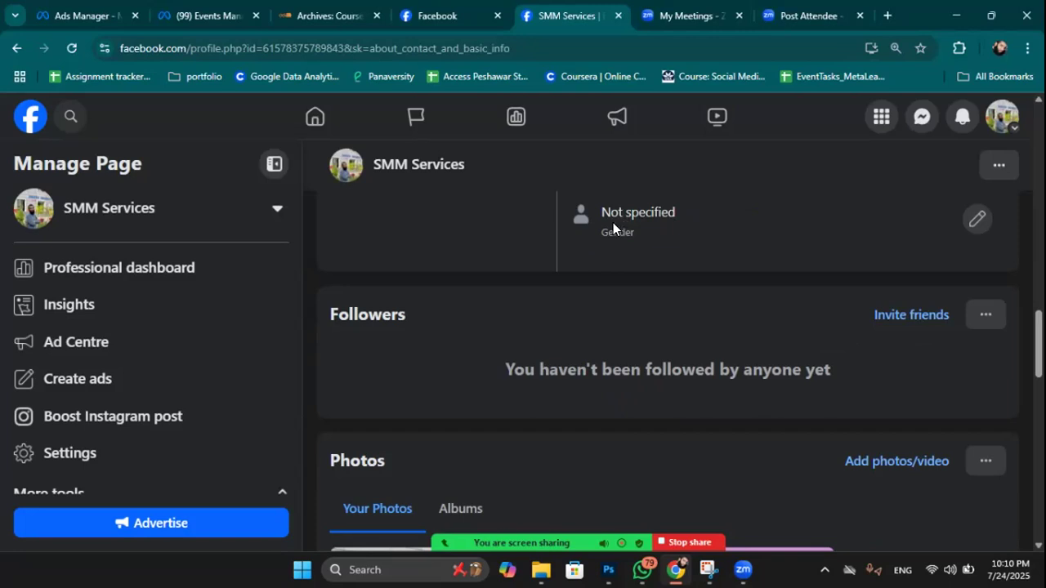
left_click_drag(613, 233, 669, 232)
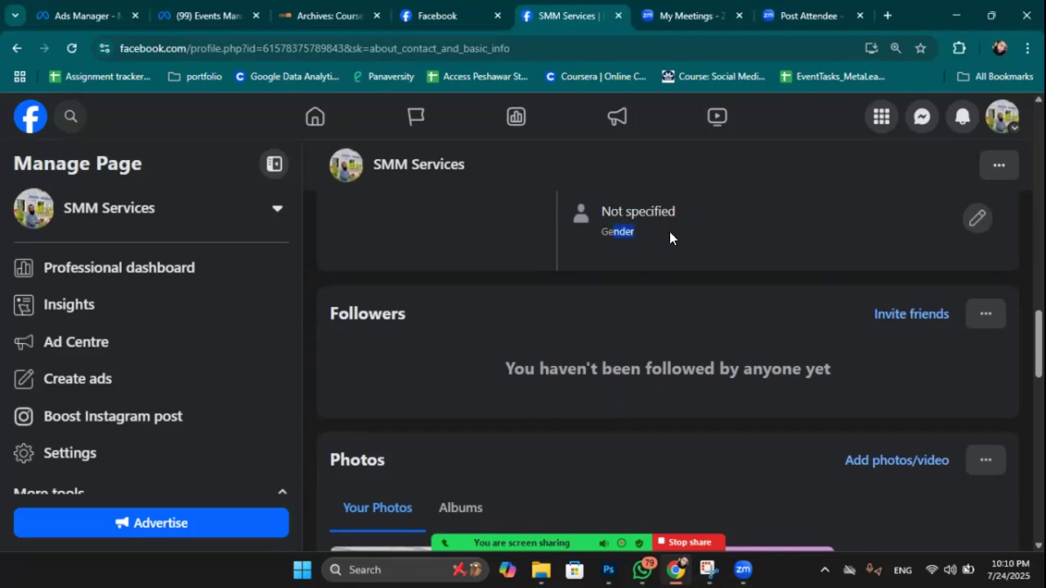
scroll(907, 245, "down", 3)
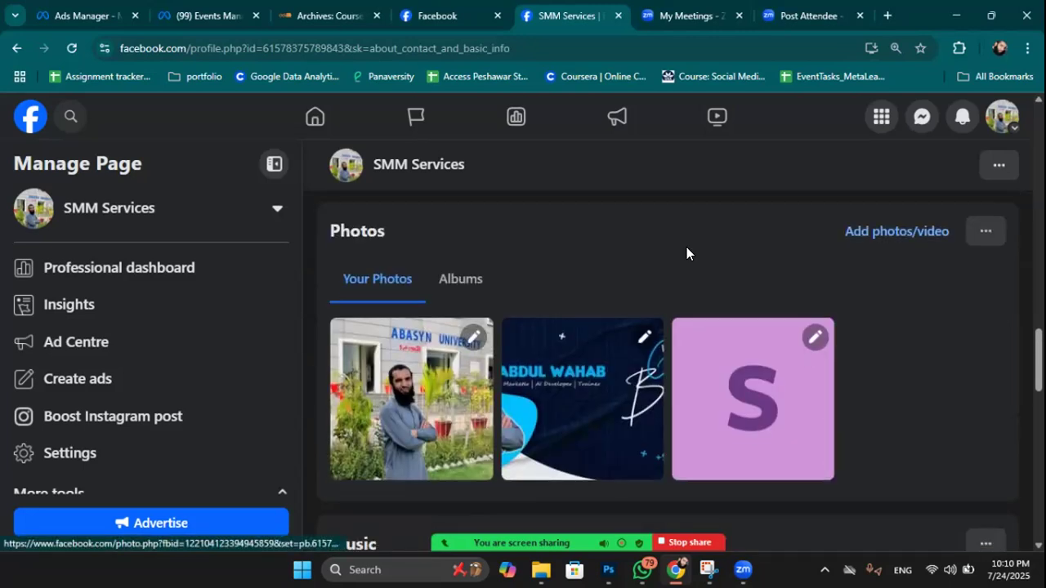
scroll(766, 226, "up", 2)
scroll(766, 226, "up", 10)
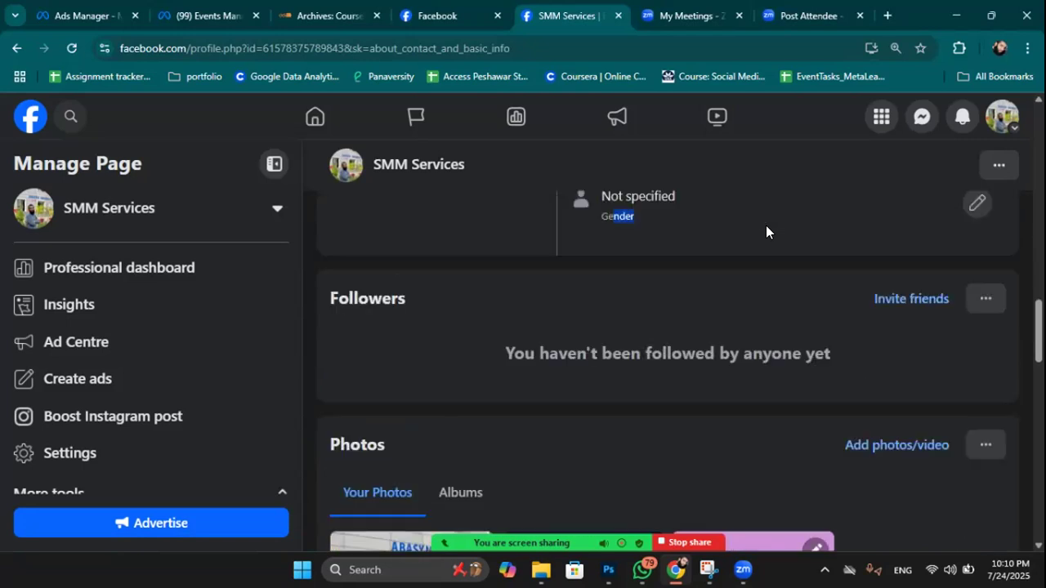
scroll(765, 226, "up", 6)
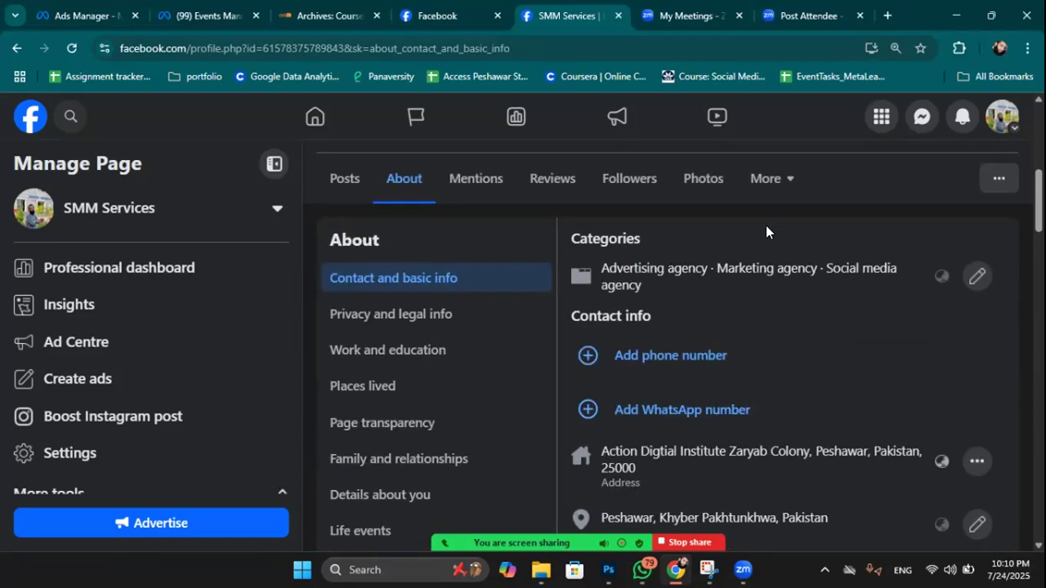
scroll(765, 226, "down", 4)
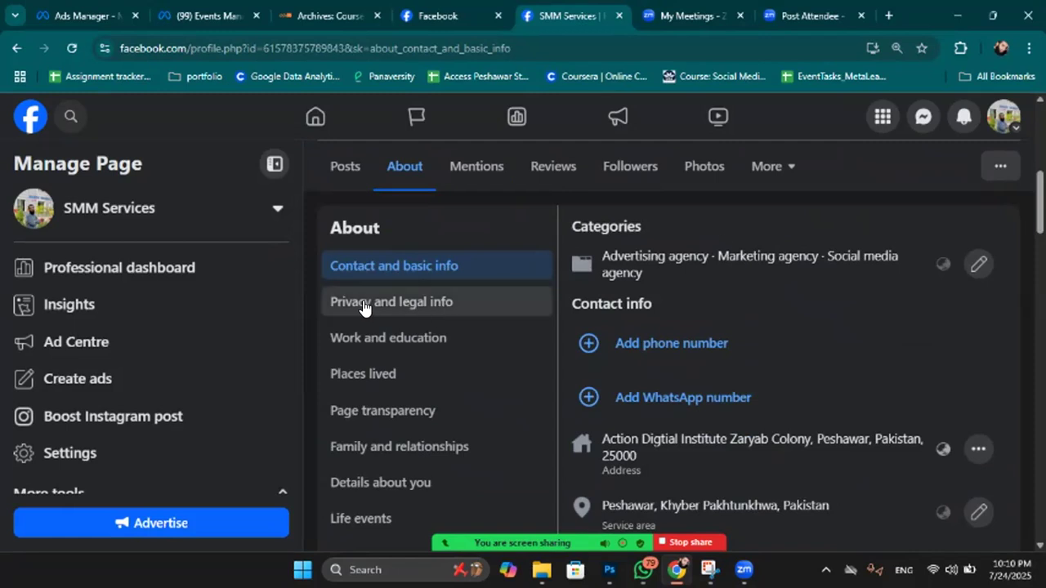
Browse the About sections Privacy and legal info and Work and education, ending on the empty Places lived.
left_click(398, 302)
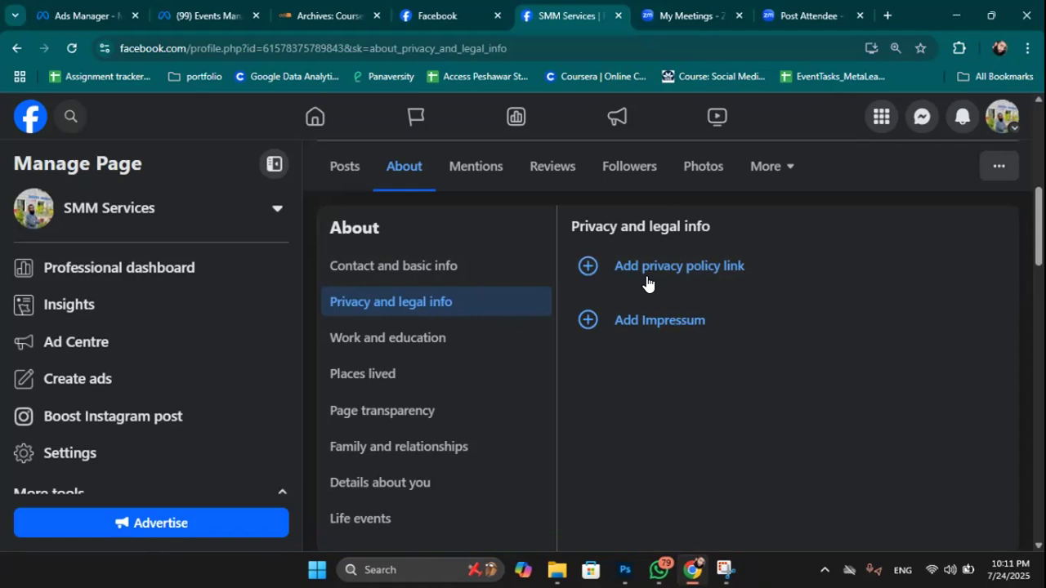
left_click(391, 340)
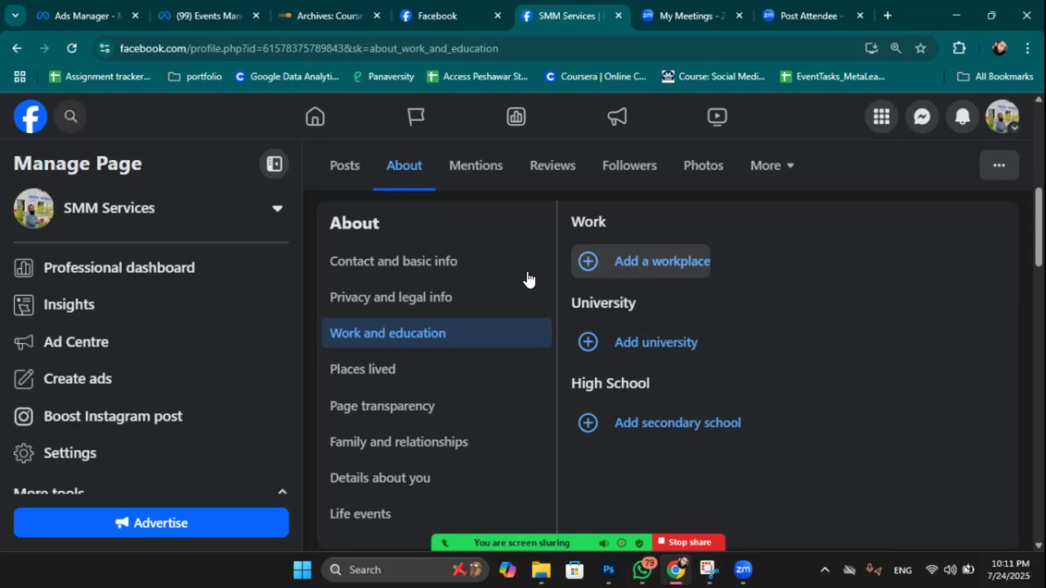
scroll(458, 290, "down", 1)
left_click(379, 300)
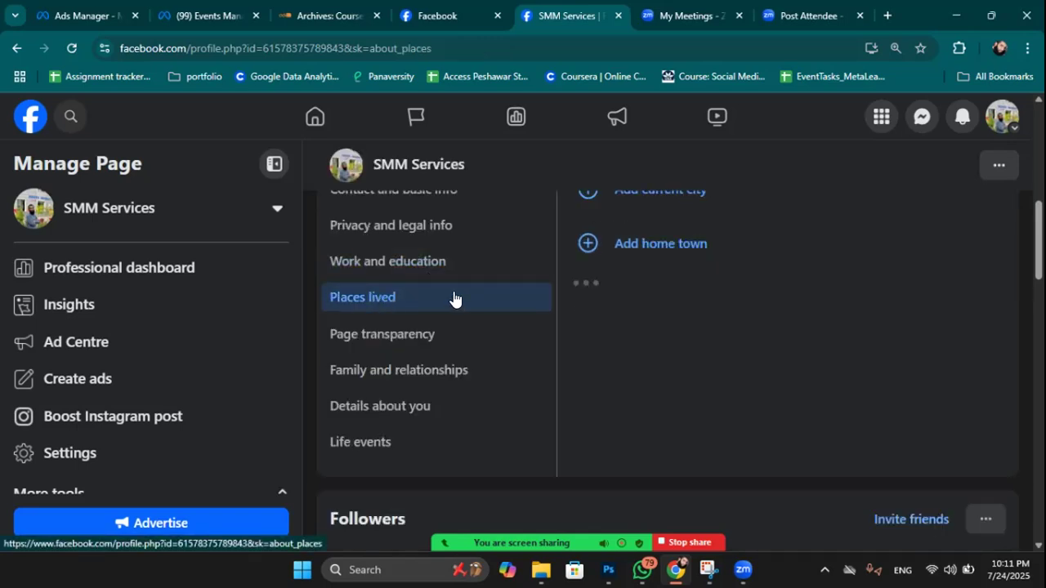
scroll(730, 294, "up", 2)
scroll(729, 296, "down", 1)
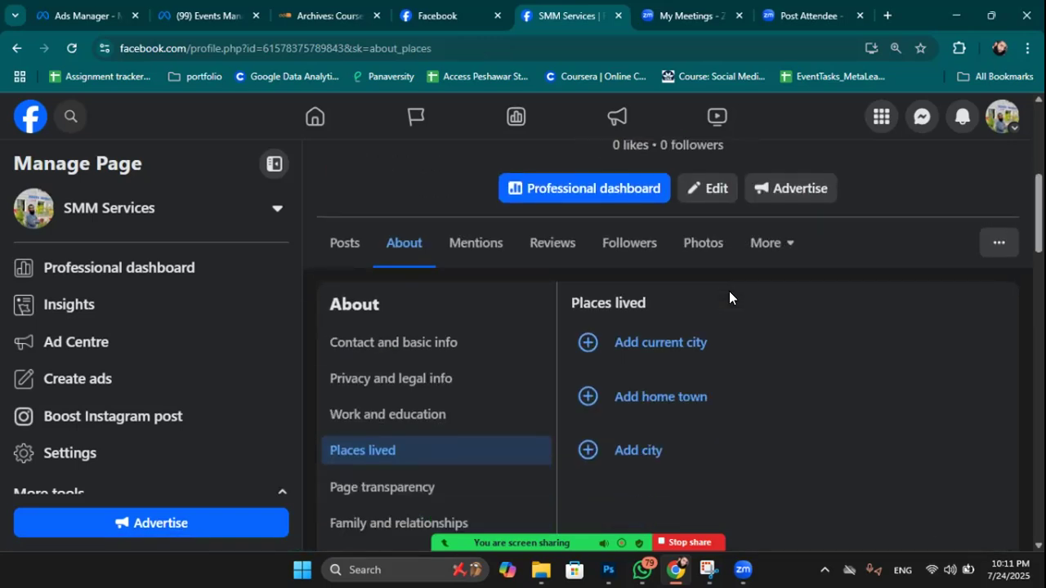
scroll(491, 340, "down", 1)
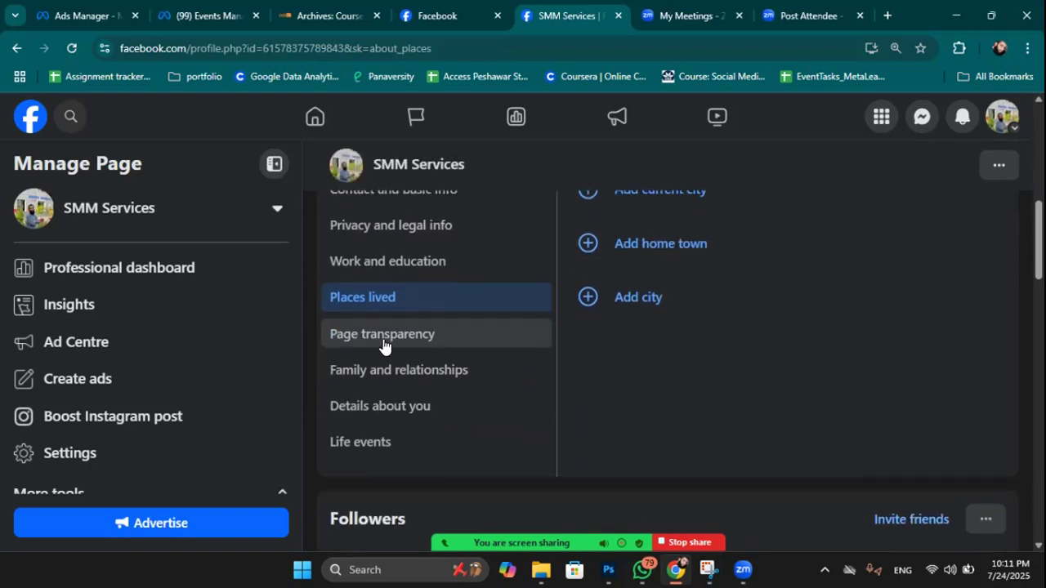
left_click(375, 338)
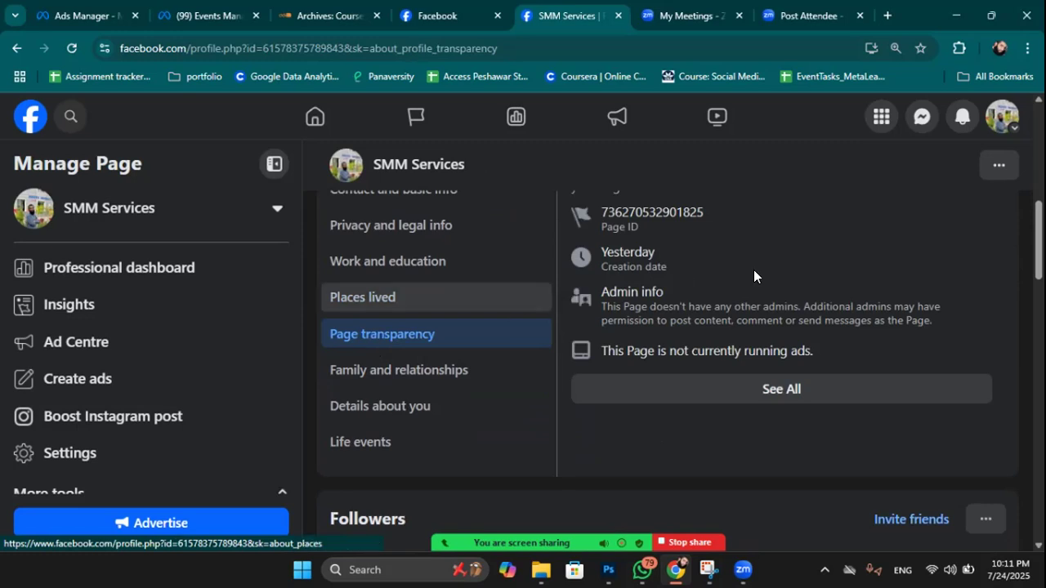
scroll(753, 270, "up", 1)
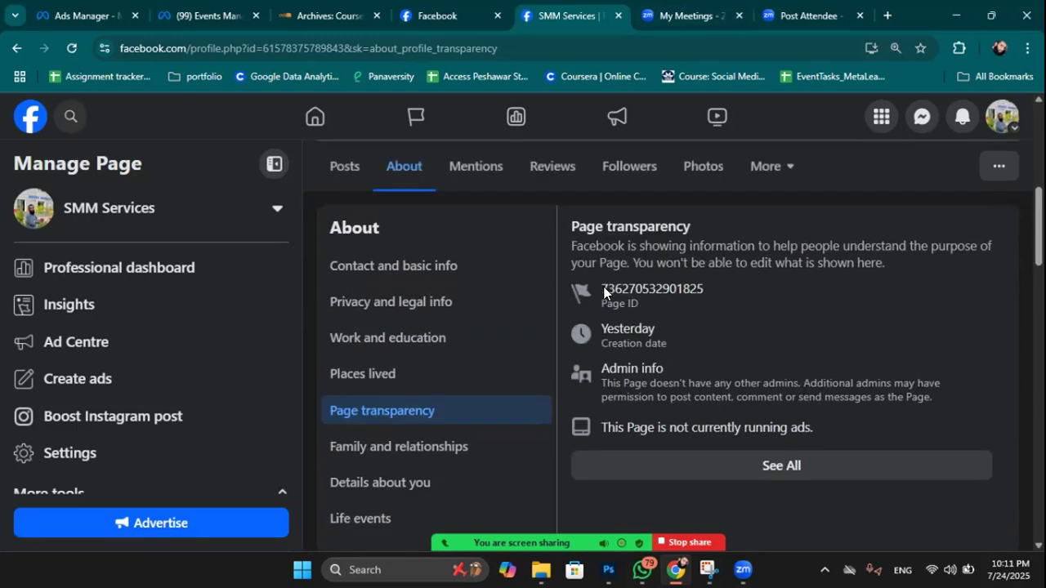
left_click_drag(604, 288, 708, 288)
left_click(652, 282)
double_click(696, 292)
left_click(697, 293)
triple_click(704, 346)
scroll(704, 345, "down", 1)
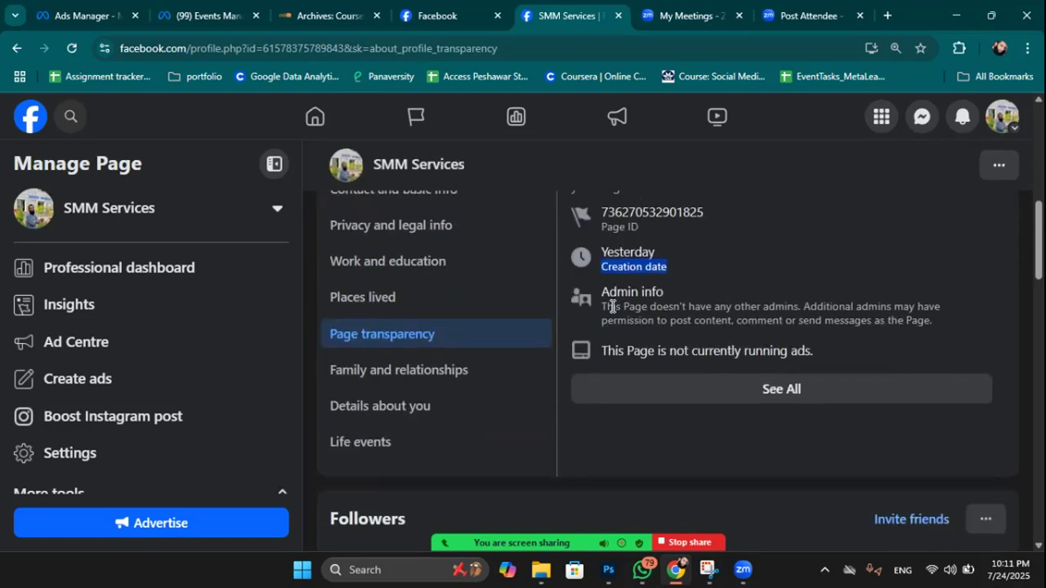
left_click_drag(603, 305, 932, 324)
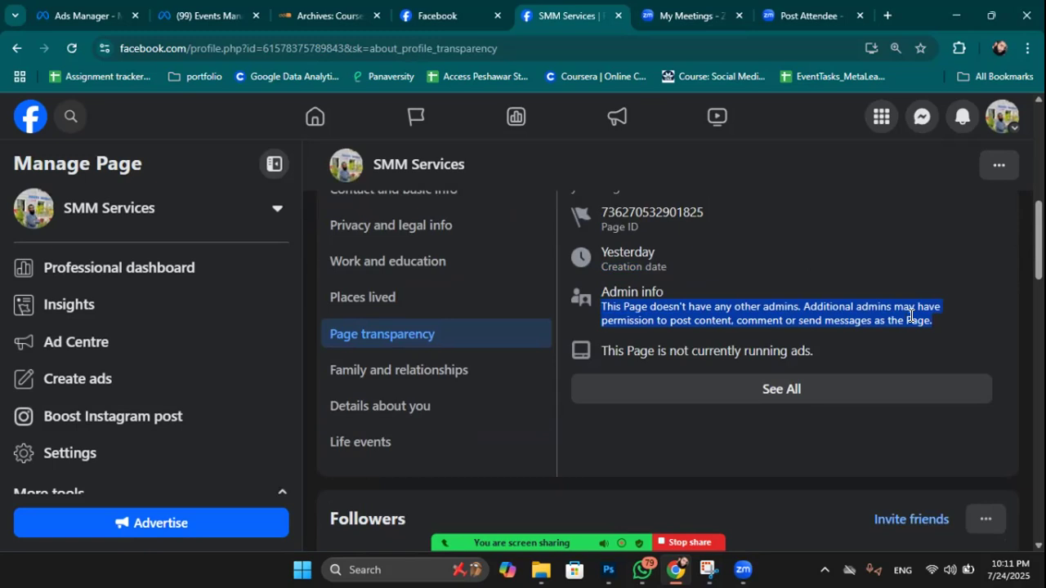
left_click(910, 315)
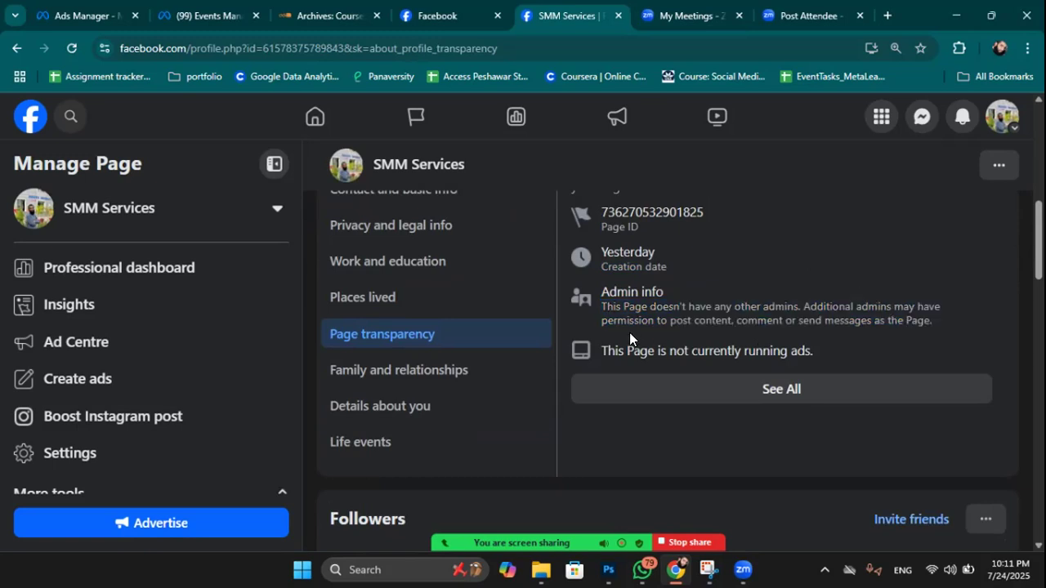
left_click_drag(599, 289, 956, 328)
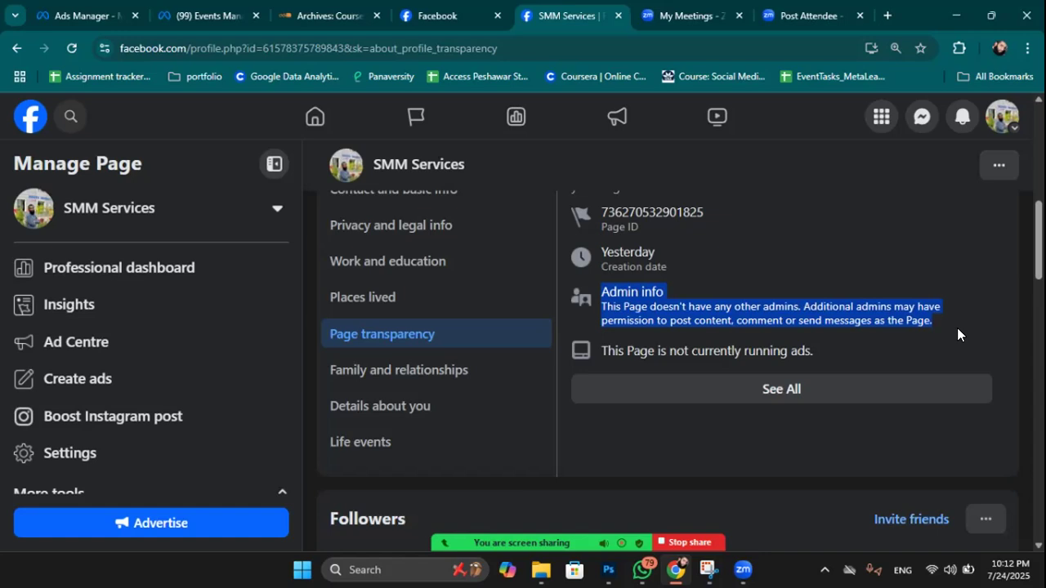
left_click(778, 268)
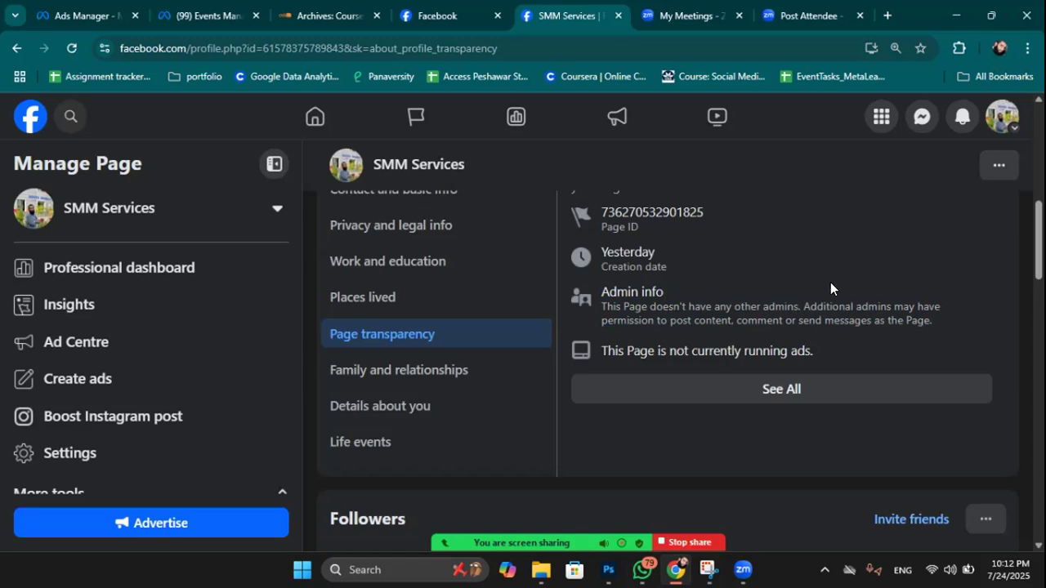
left_click_drag(934, 319, 583, 289)
left_click(759, 298)
left_click_drag(945, 321, 592, 290)
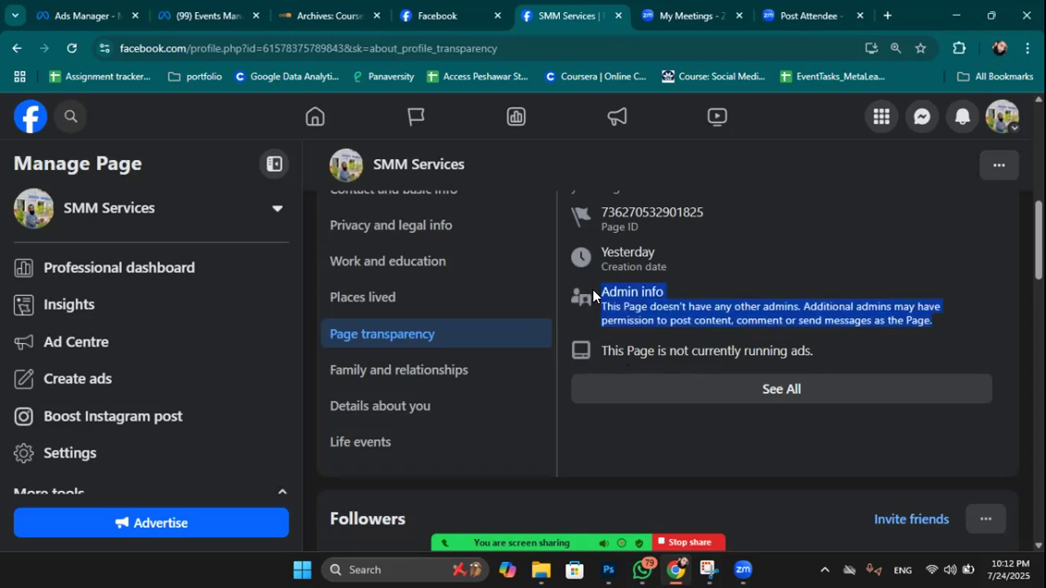
left_click(617, 300)
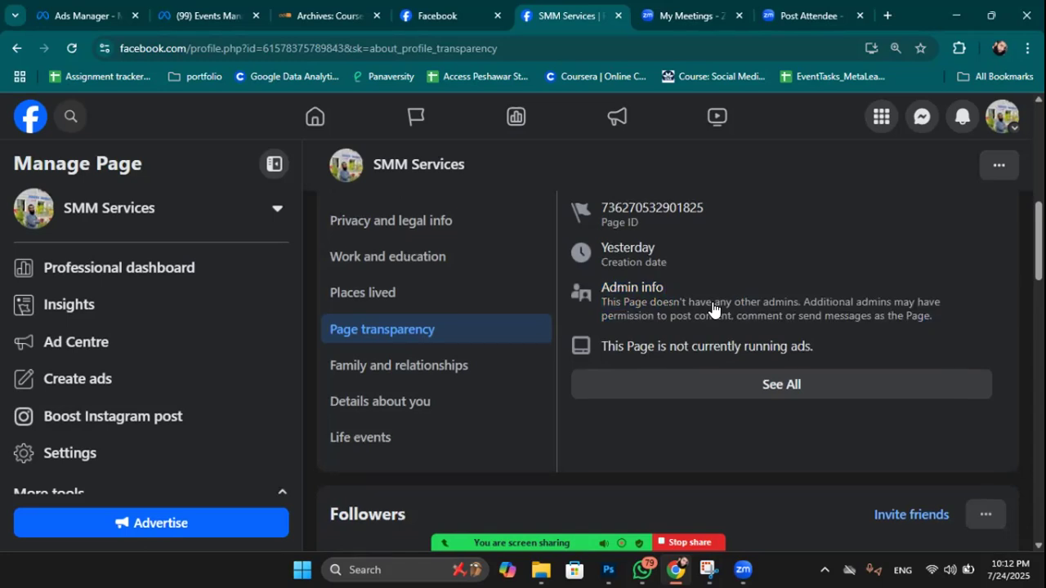
scroll(711, 302, "down", 1)
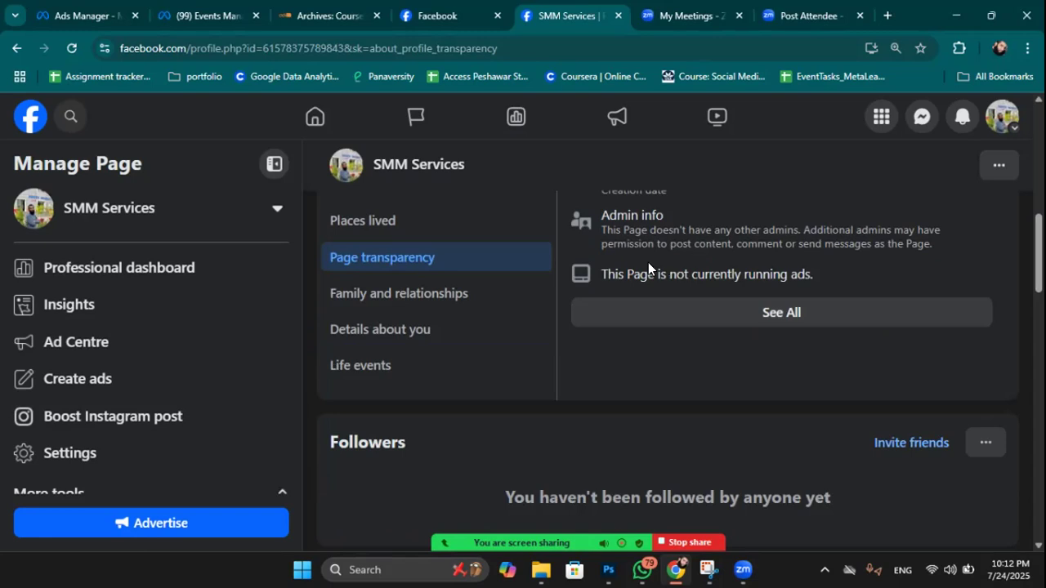
left_click_drag(598, 269, 770, 275)
left_click_drag(839, 273, 839, 272)
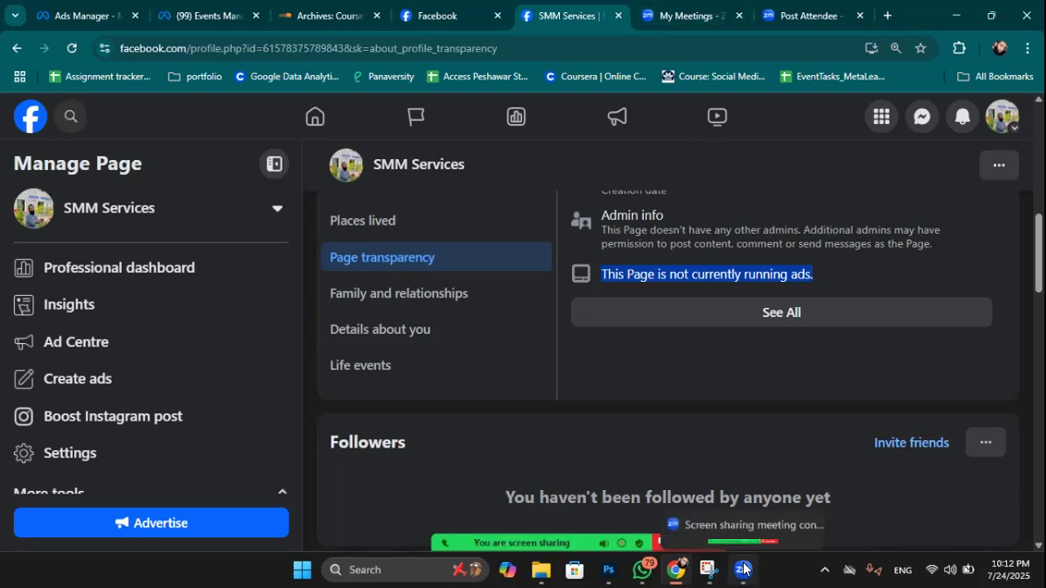
left_click(744, 569)
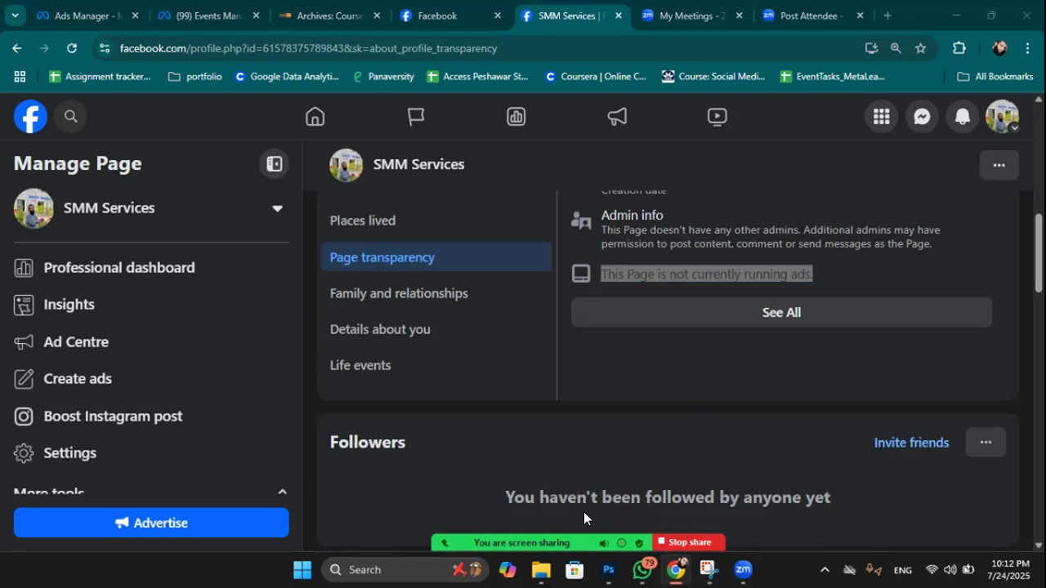
Open the full Page transparency details and go to the Page's Ad Library listing.
left_click(779, 313)
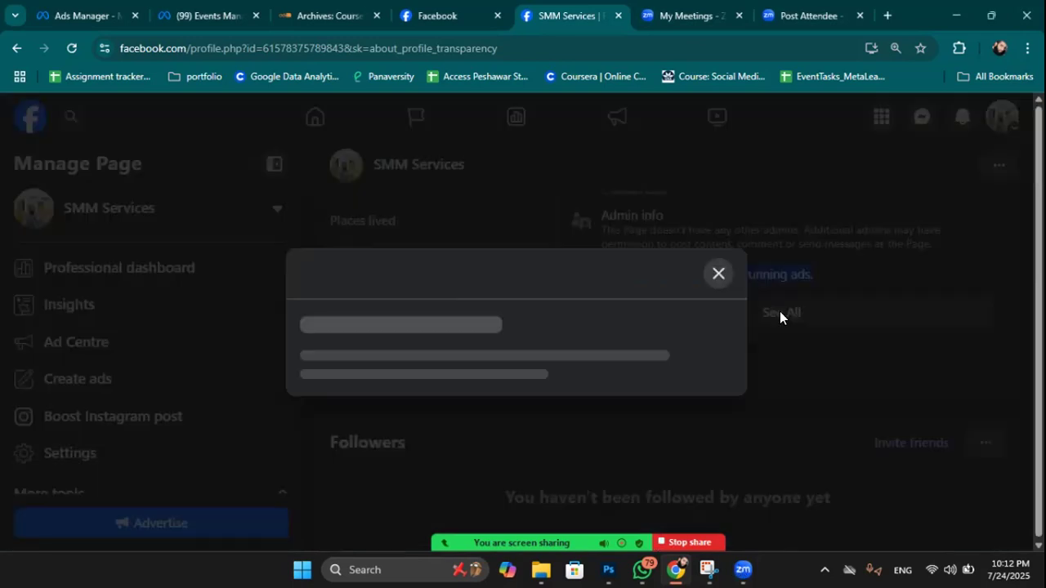
scroll(678, 329, "down", 2)
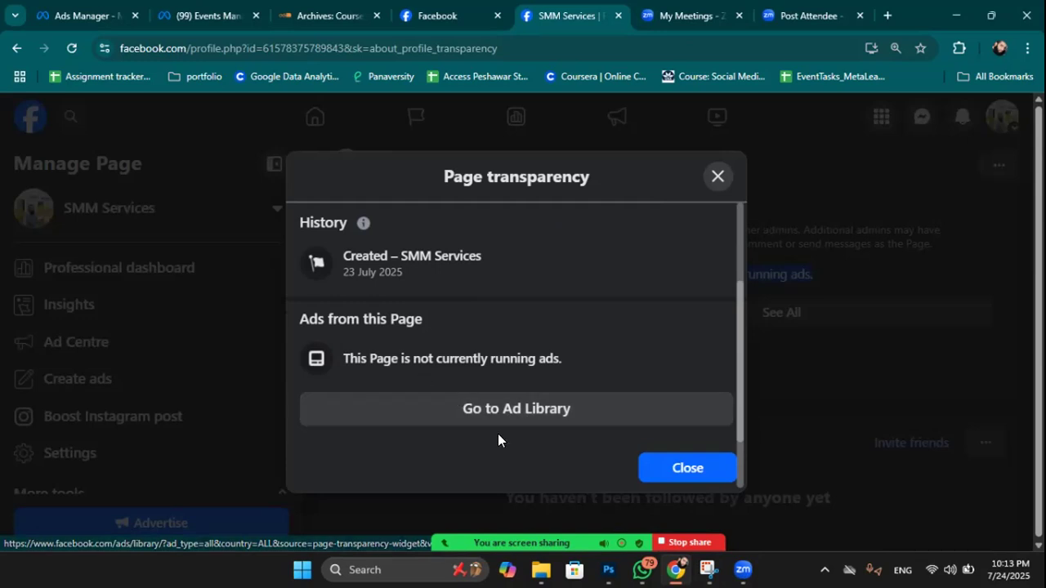
left_click(508, 397)
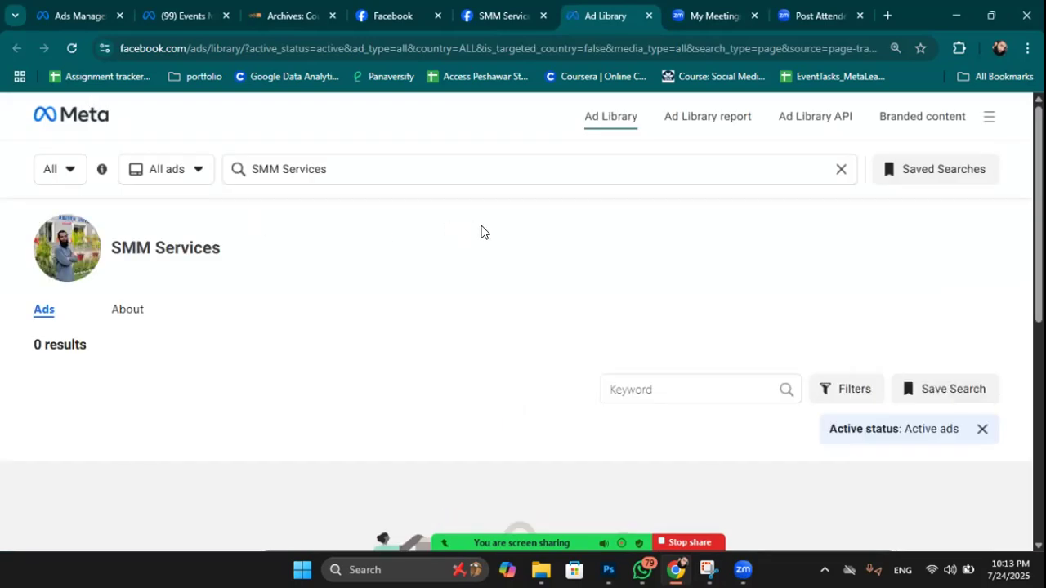
Replace the Ad Library search with 'food panda' and browse the roughly 1,300 active ads.
scroll(480, 232, "down", 4)
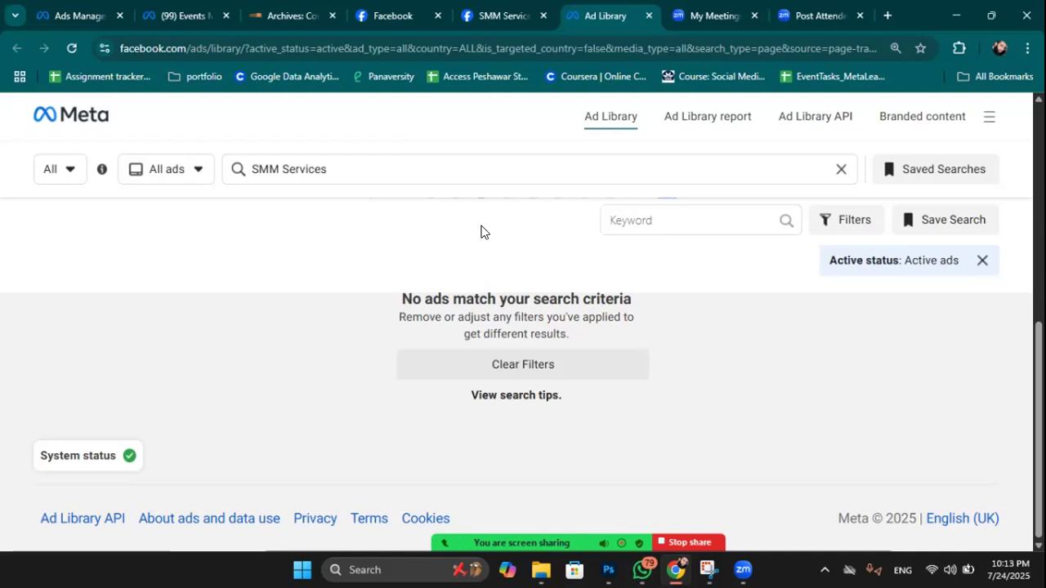
scroll(406, 311, "up", 3)
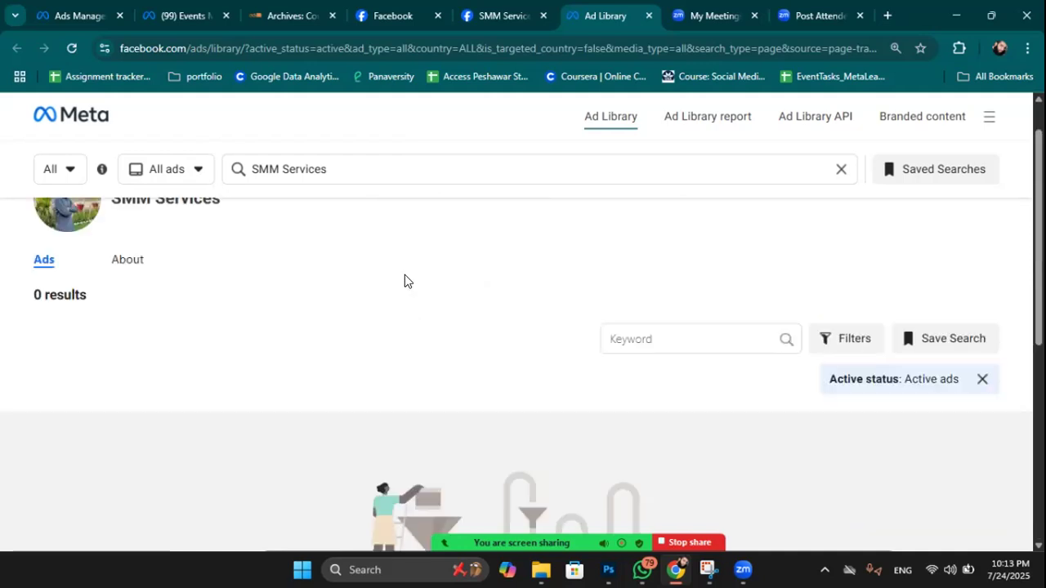
left_click_drag(353, 168, 267, 154)
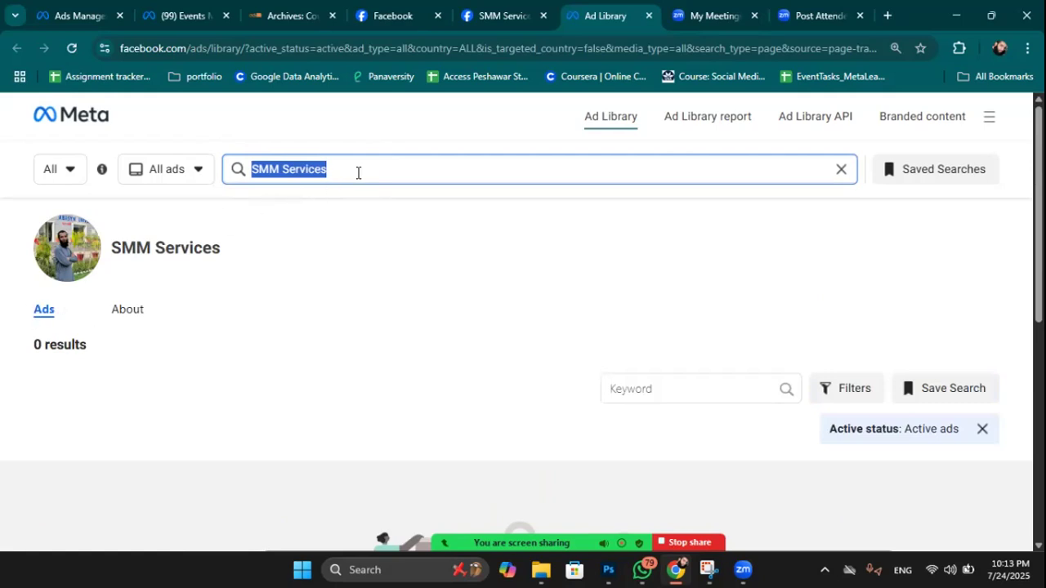
type("food panda")
key("Return")
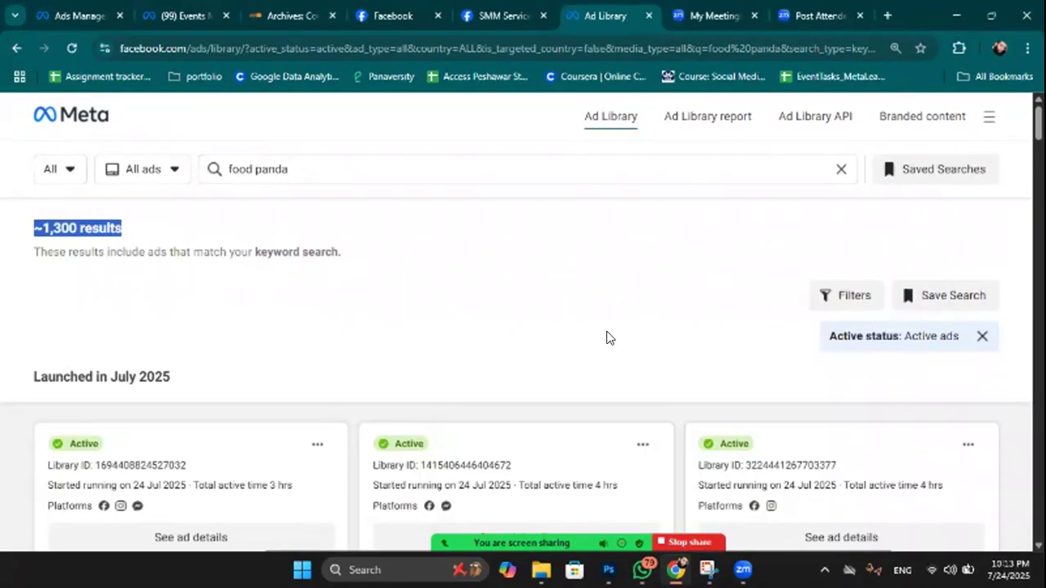
scroll(606, 331, "down", 1)
scroll(606, 331, "down", 10)
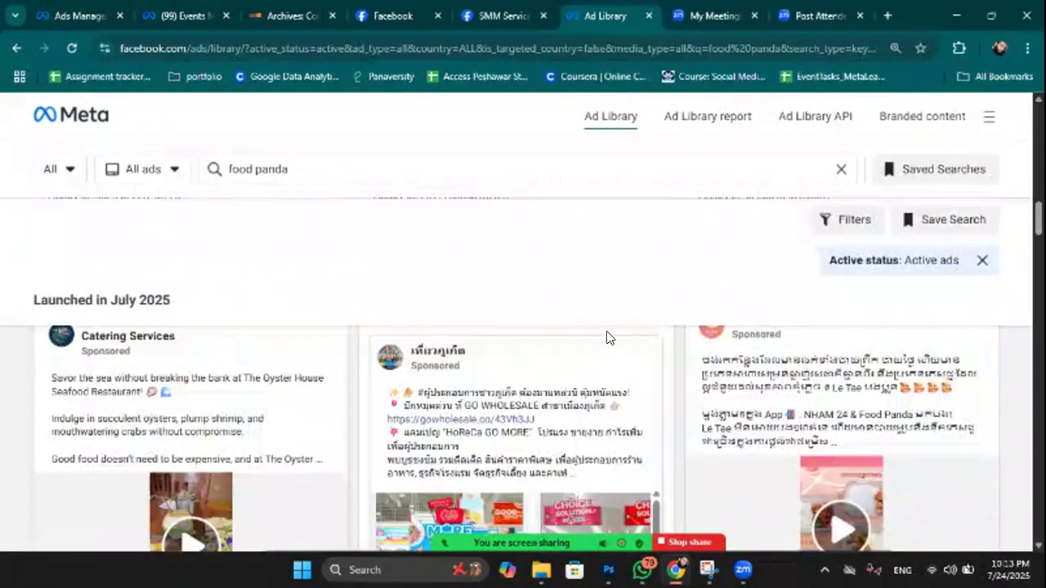
scroll(622, 340, "up", 10)
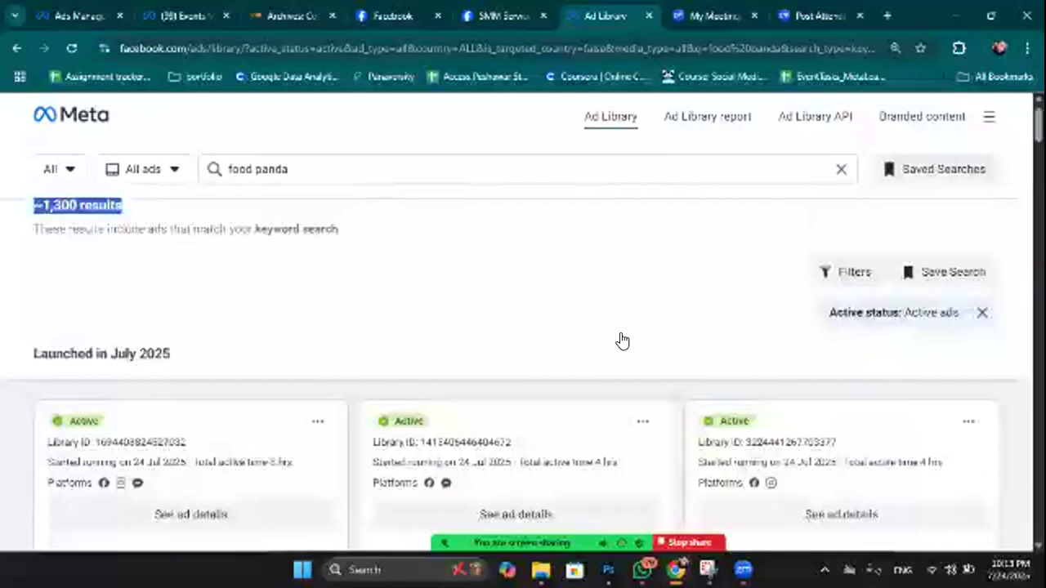
scroll(621, 341, "up", 1)
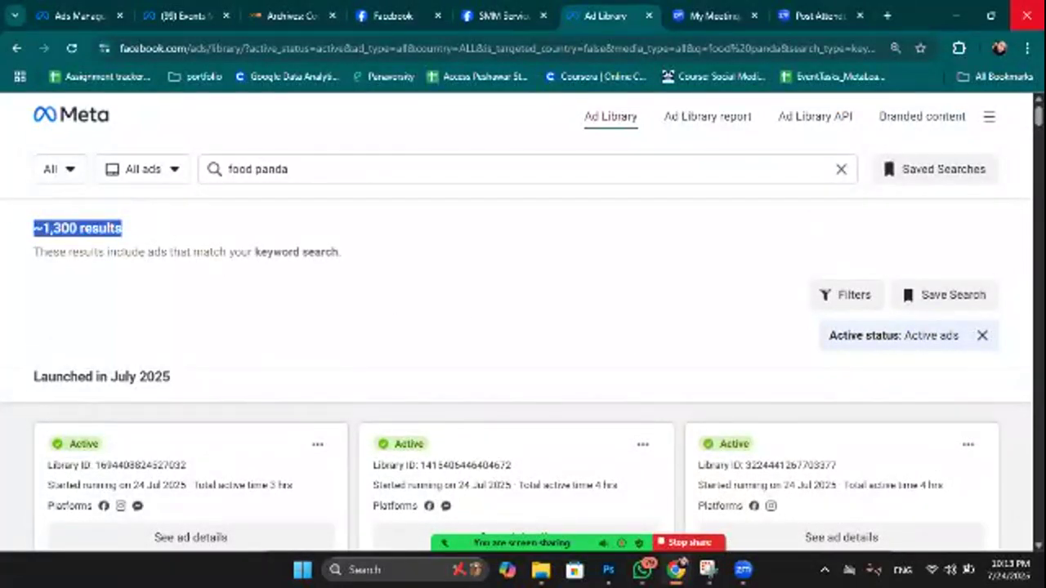
Return to the SMM Services Page, close Page transparency, and view Family and relationships.
left_click(485, 9)
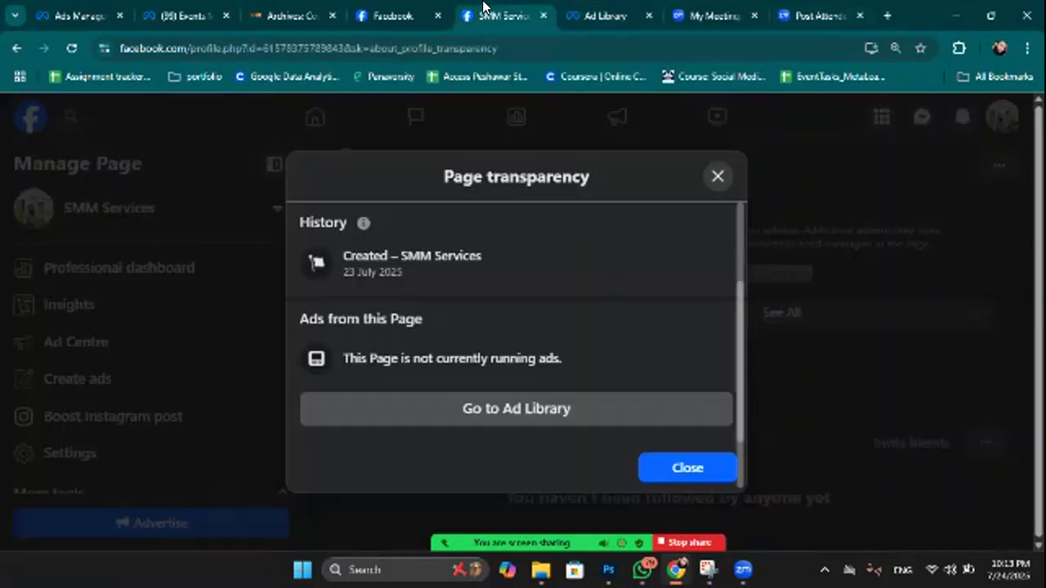
left_click(720, 177)
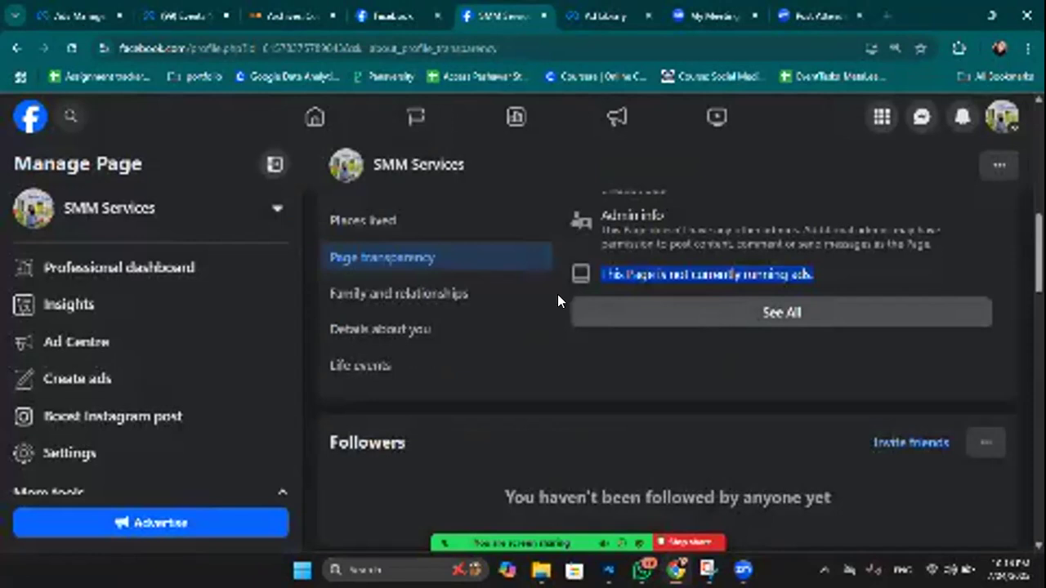
left_click(383, 295)
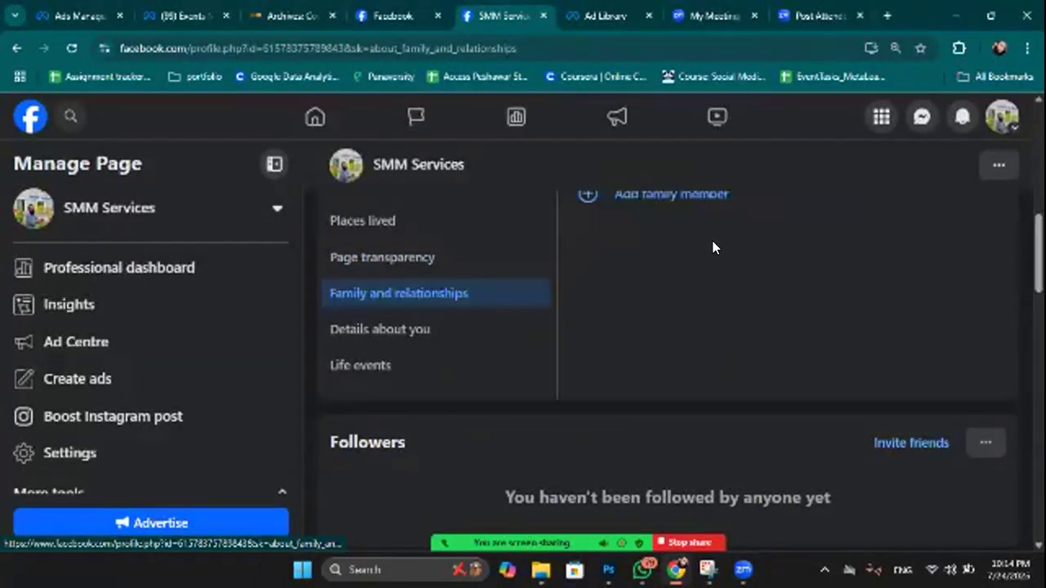
scroll(712, 241, "up", 2)
scroll(690, 246, "down", 2)
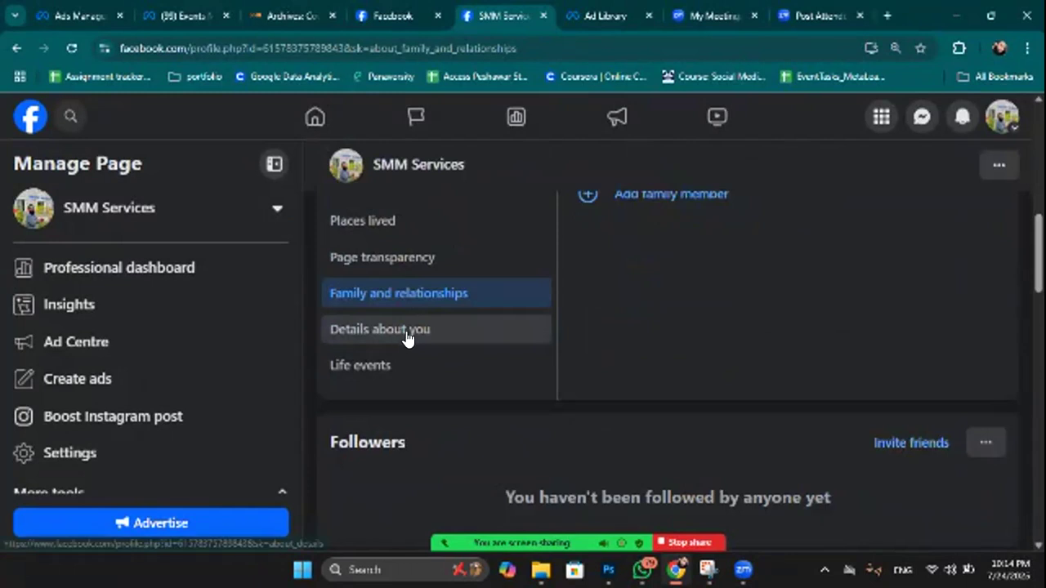
Look over Details about you, then show the empty Life events section.
left_click(406, 334)
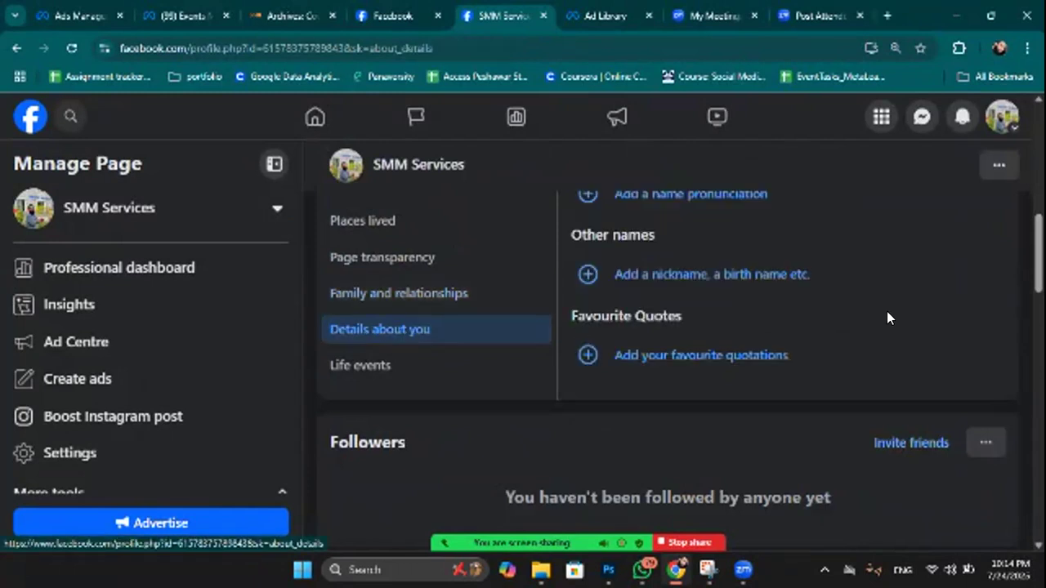
scroll(888, 312, "up", 2)
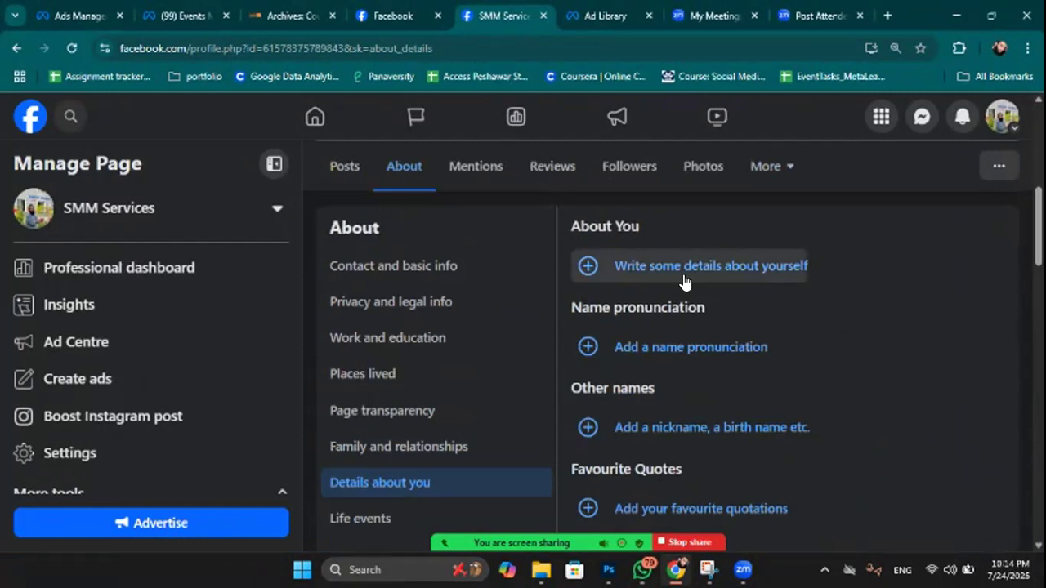
scroll(638, 267, "up", 1)
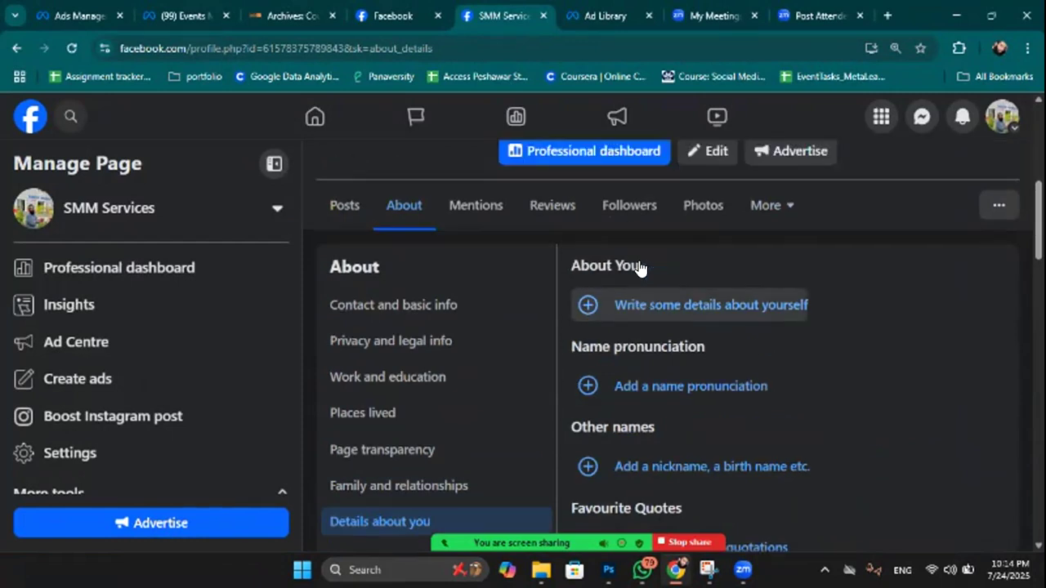
scroll(822, 449, "up", 1)
scroll(850, 336, "down", 2)
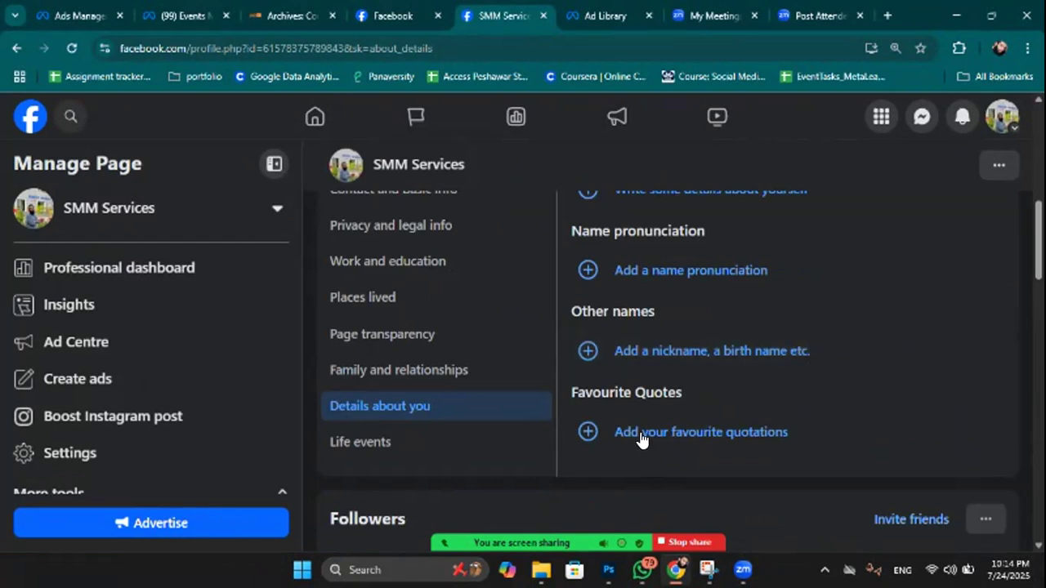
scroll(839, 422, "down", 1)
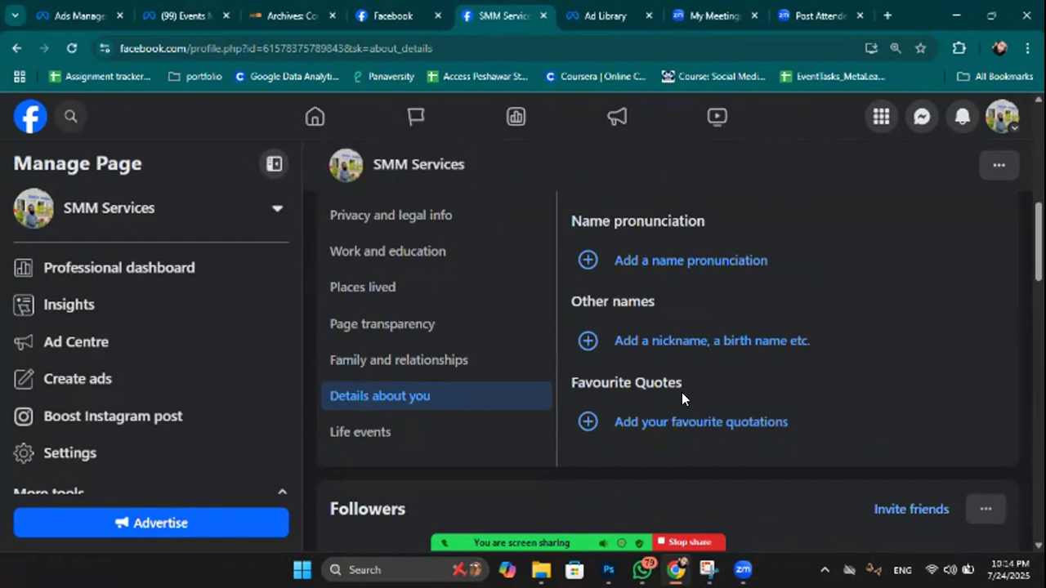
scroll(683, 393, "down", 1)
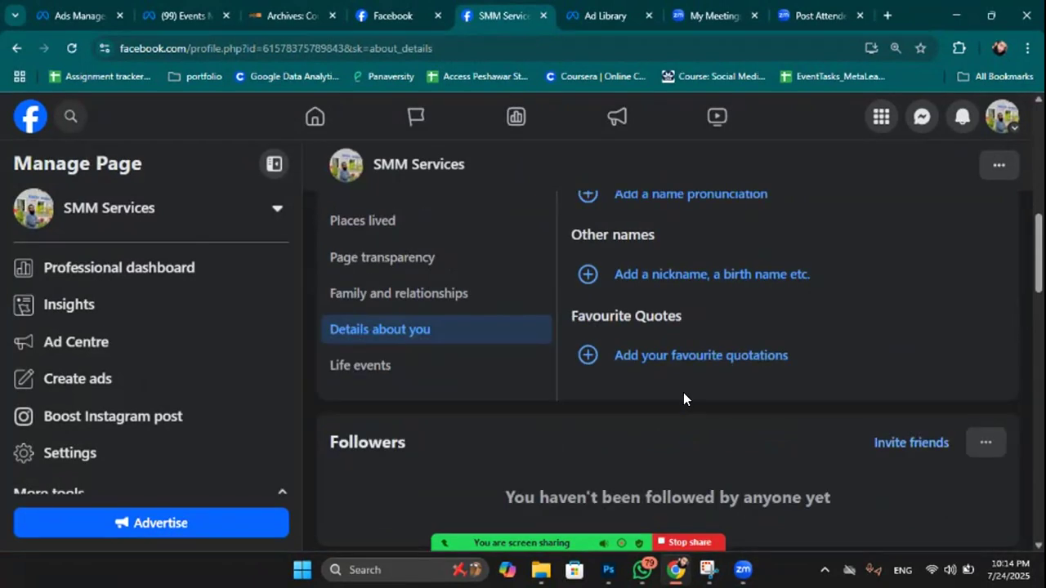
left_click(369, 366)
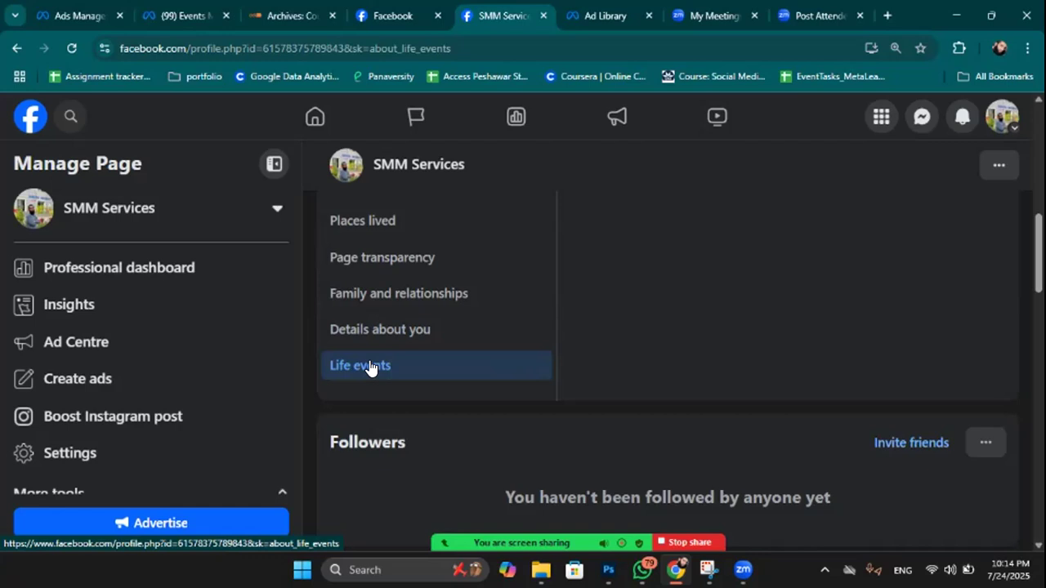
scroll(369, 366, "up", 3)
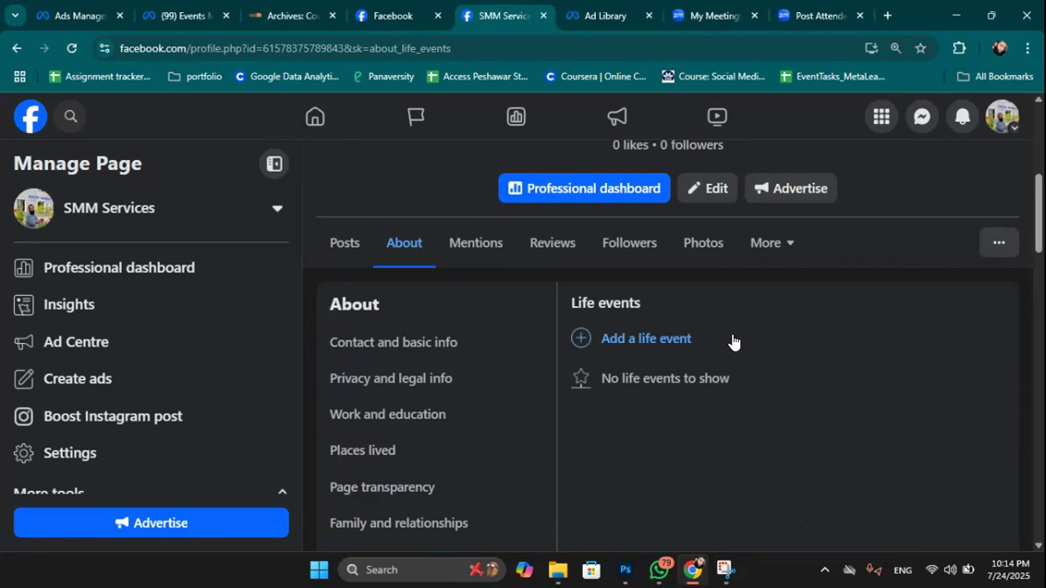
mouse_move(742, 570)
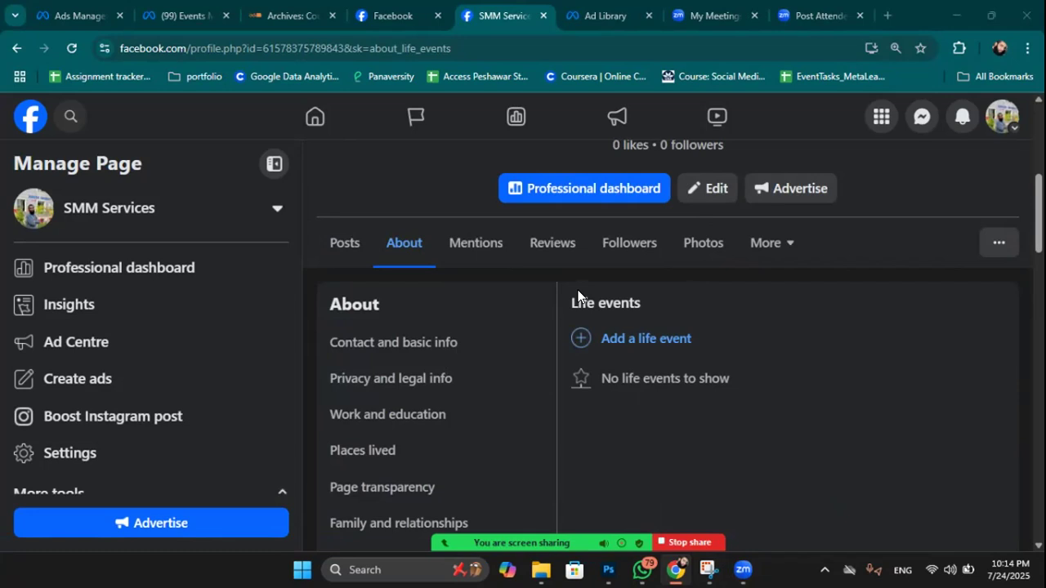
left_click(535, 538)
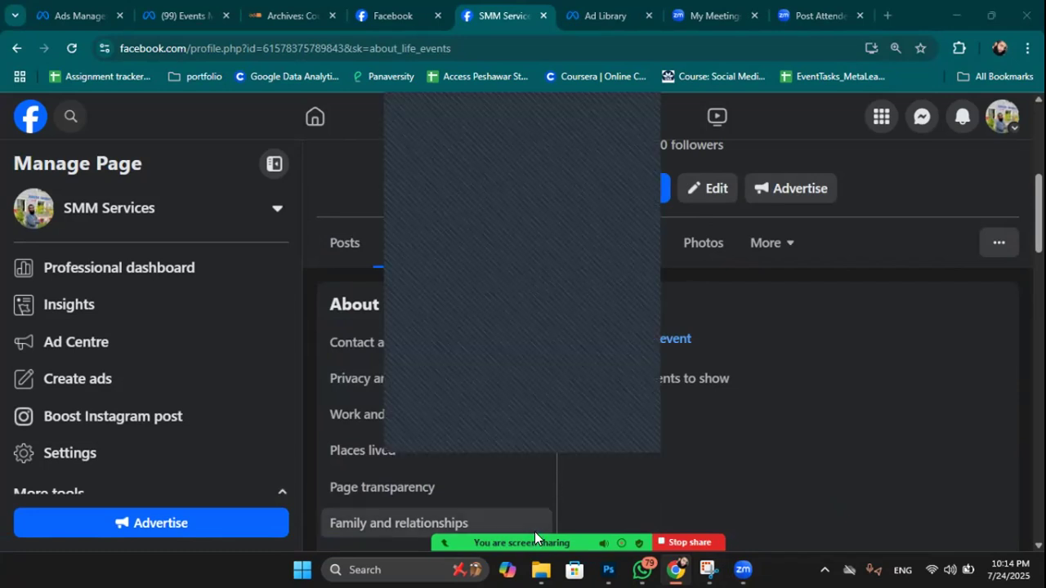
mouse_move(537, 487)
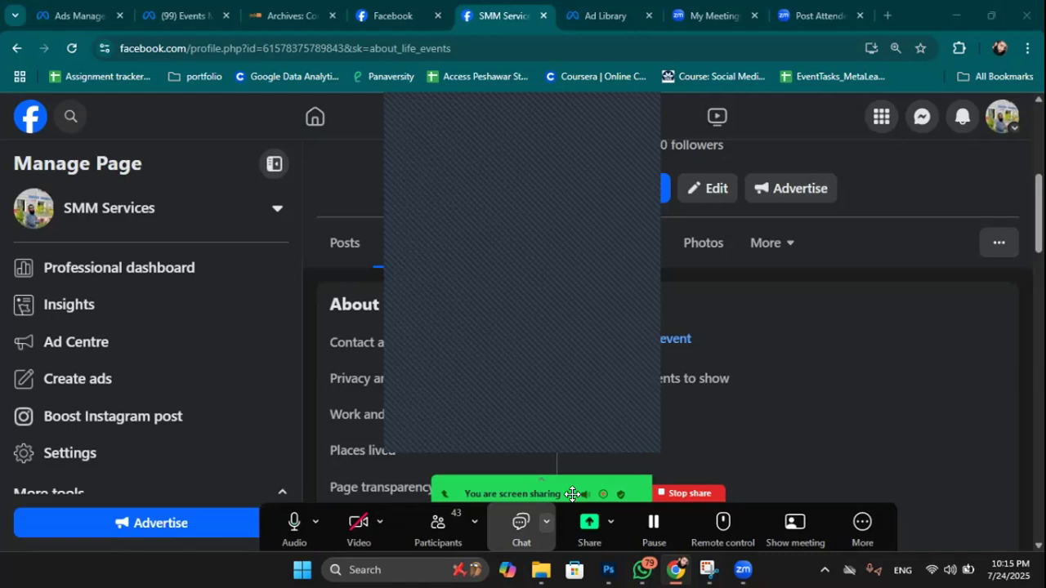
left_click(518, 532)
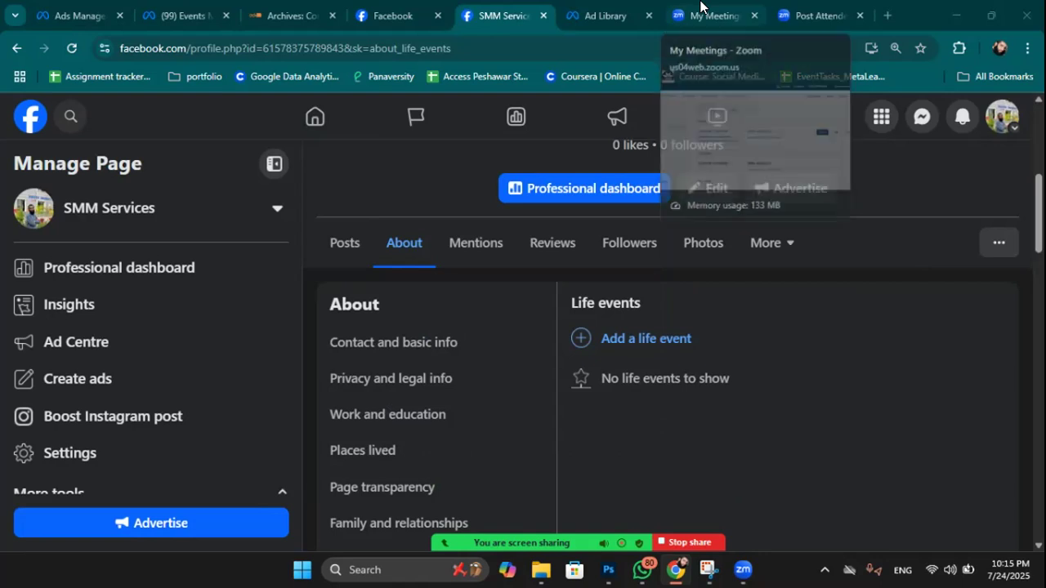
left_click(397, 10)
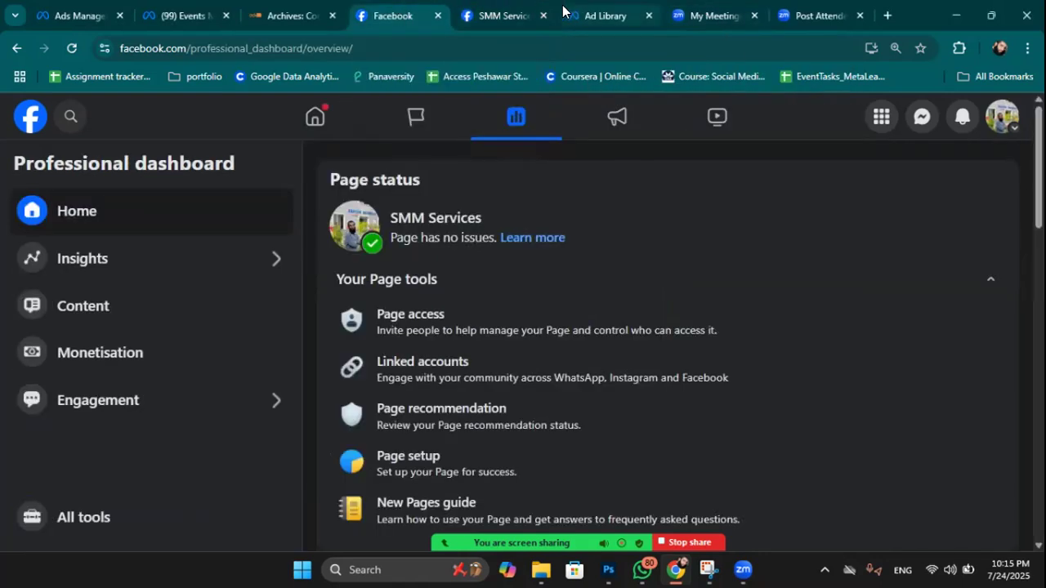
left_click(491, 8)
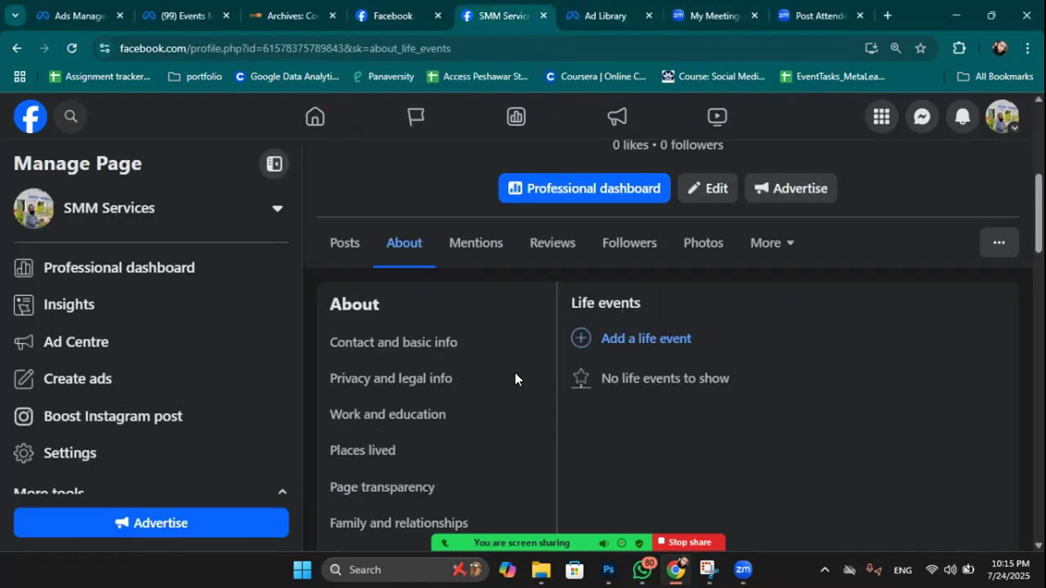
scroll(441, 343, "down", 3)
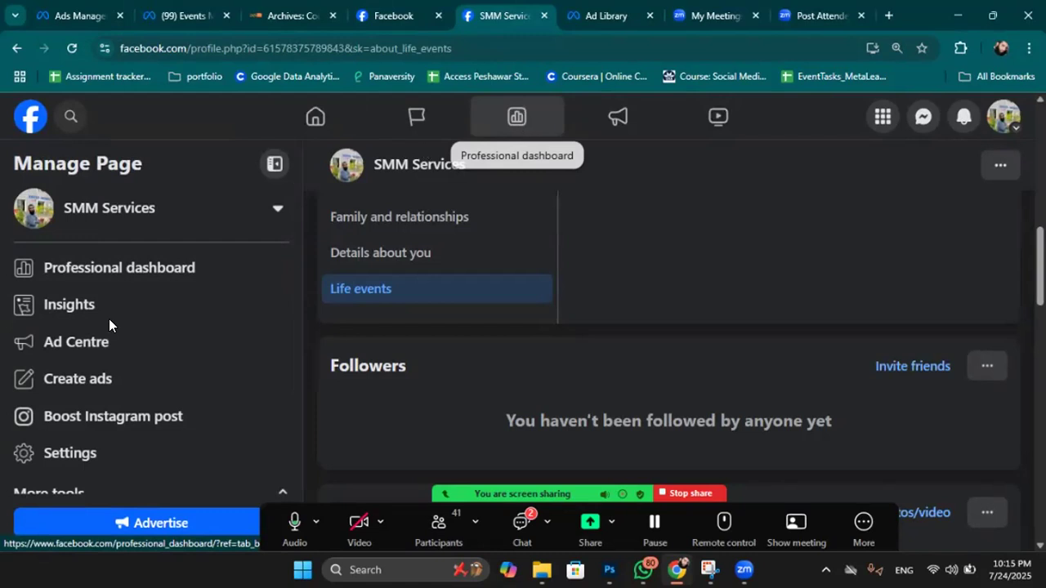
Scroll through the Professional dashboard overview, then view Insights showing 2 page views.
left_click(166, 270)
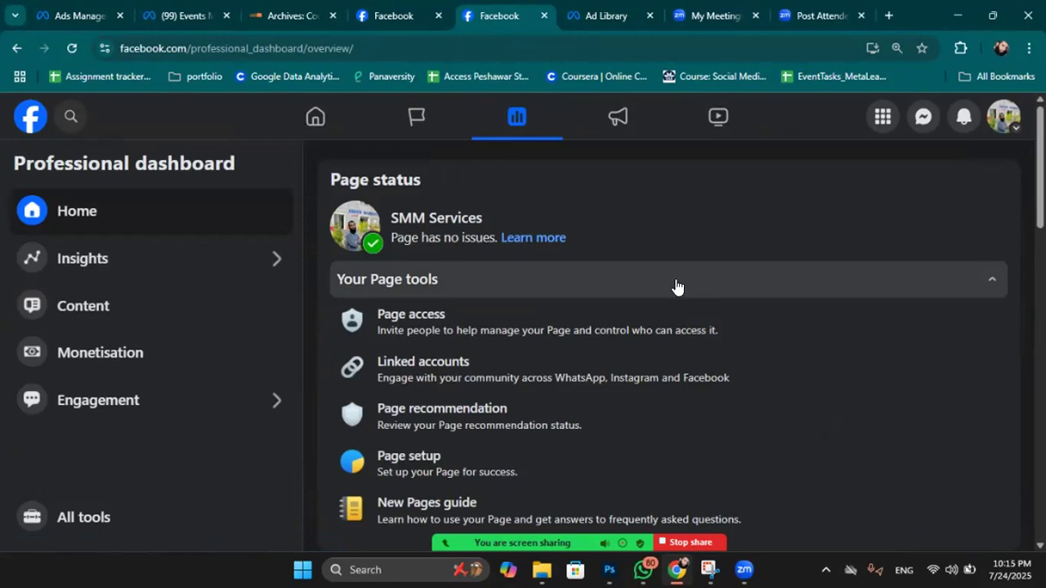
scroll(677, 287, "down", 2)
scroll(540, 285, "down", 2)
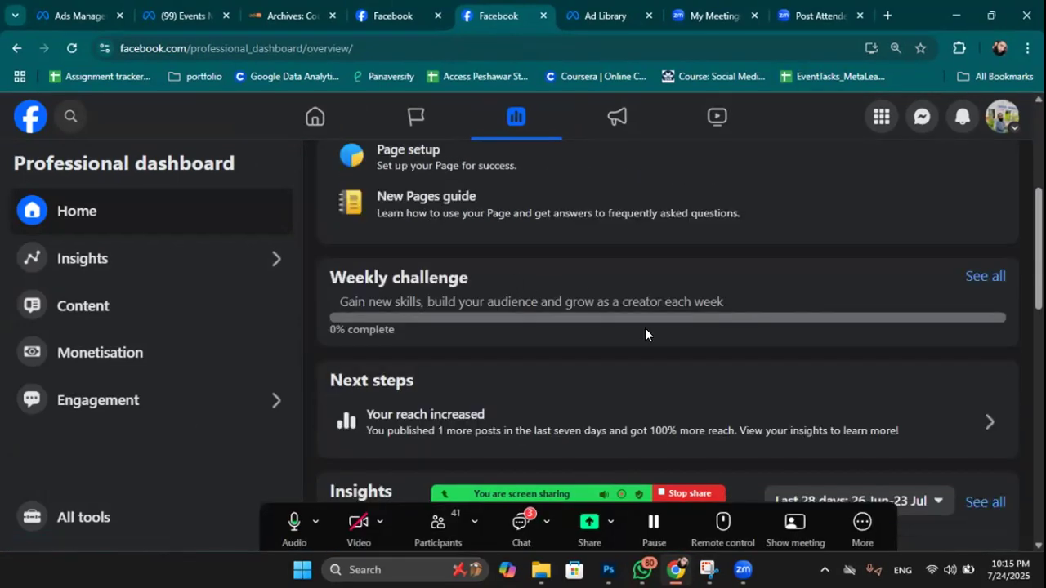
scroll(644, 330, "down", 1)
scroll(645, 333, "down", 1)
scroll(644, 335, "down", 1)
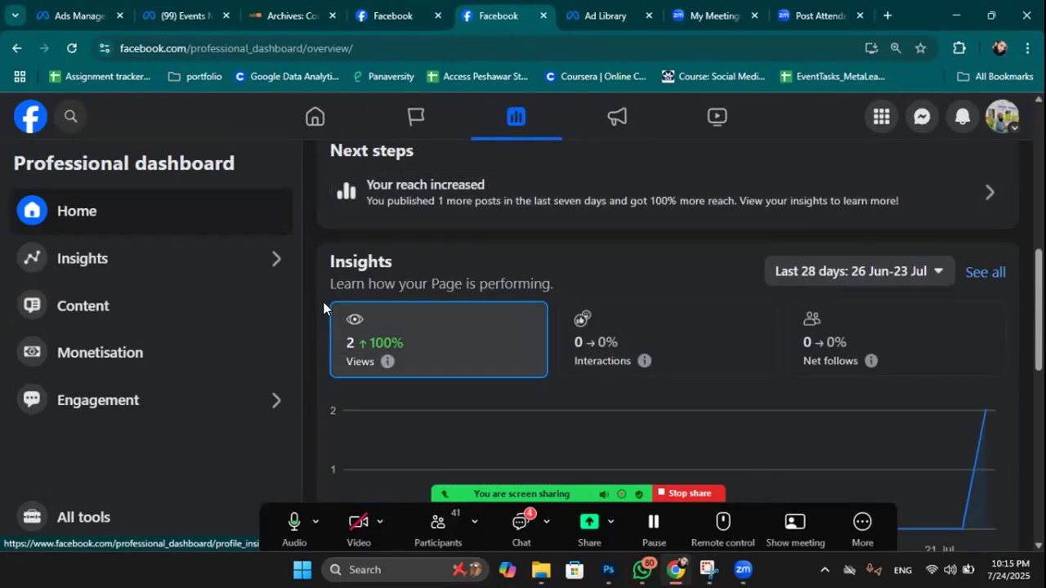
scroll(889, 338, "down", 2)
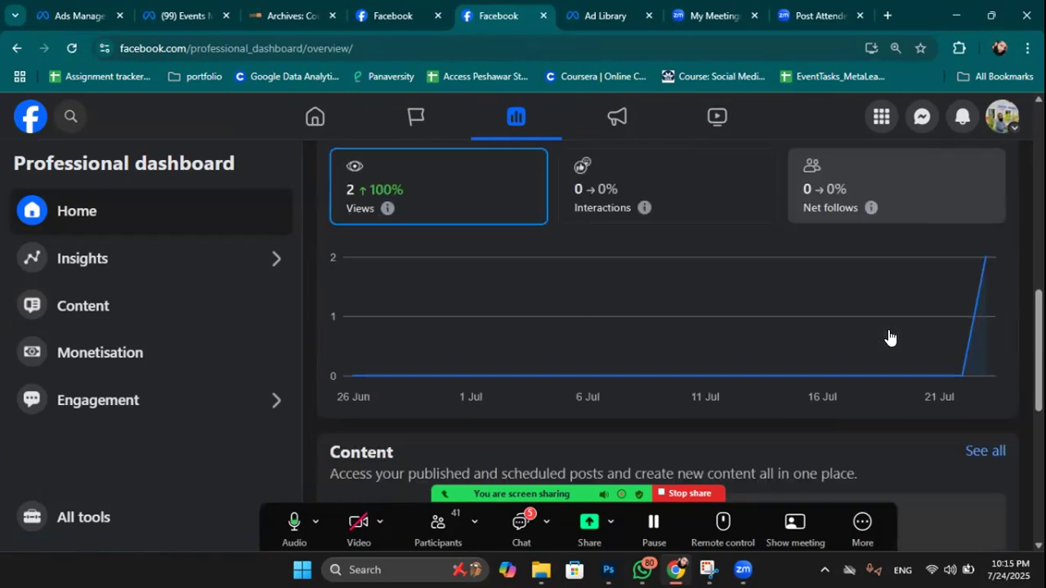
scroll(419, 228, "up", 1)
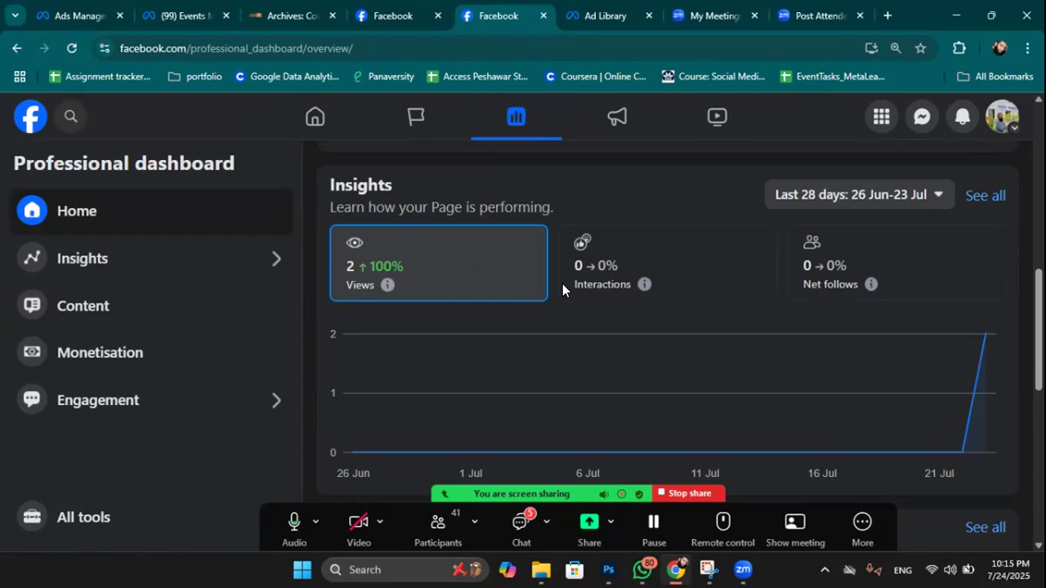
scroll(889, 322, "down", 5)
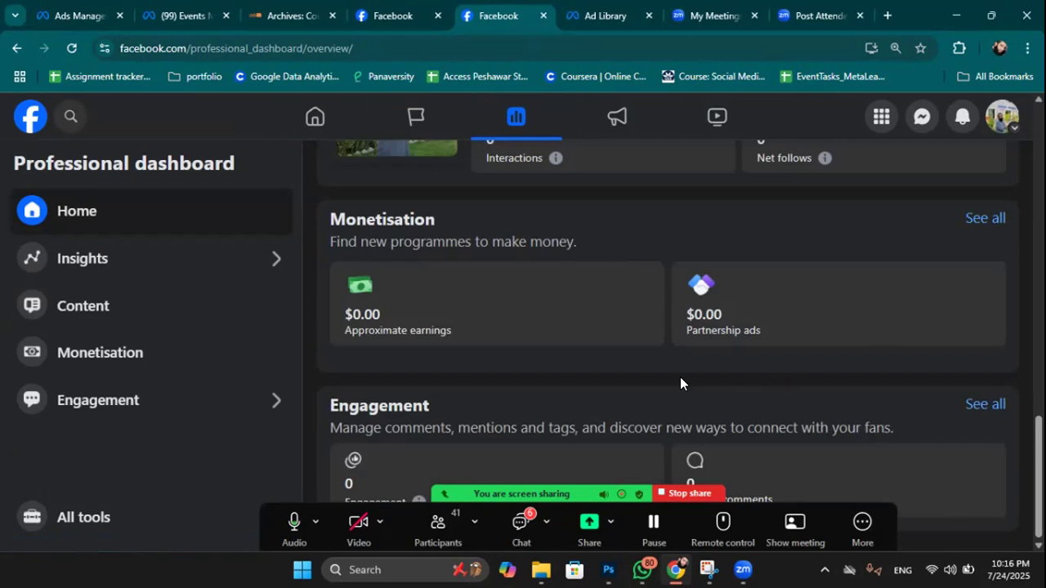
left_click(205, 258)
scroll(487, 210, "down", 1)
scroll(527, 210, "up", 1)
Switch the Views date range to Last 90 days (25 Apr–23 Jul) and inspect the followers chart.
left_click(485, 184)
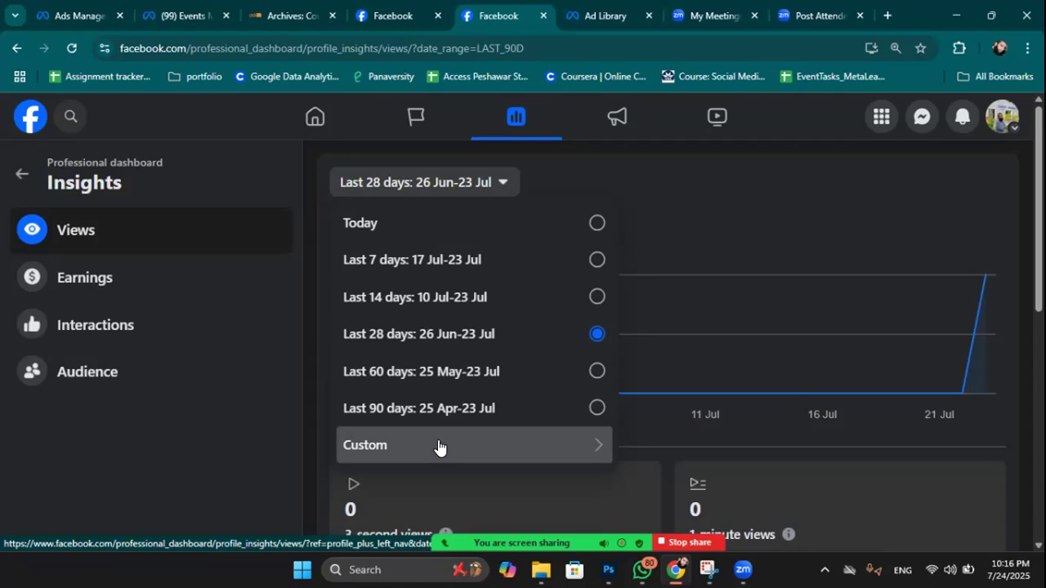
left_click(441, 408)
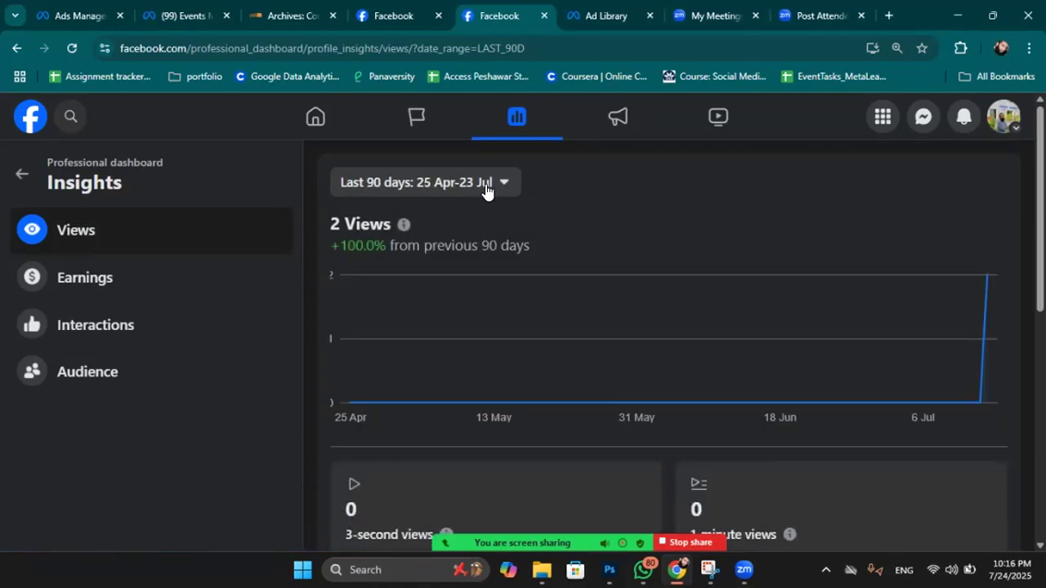
left_click(485, 185)
scroll(668, 331, "down", 6)
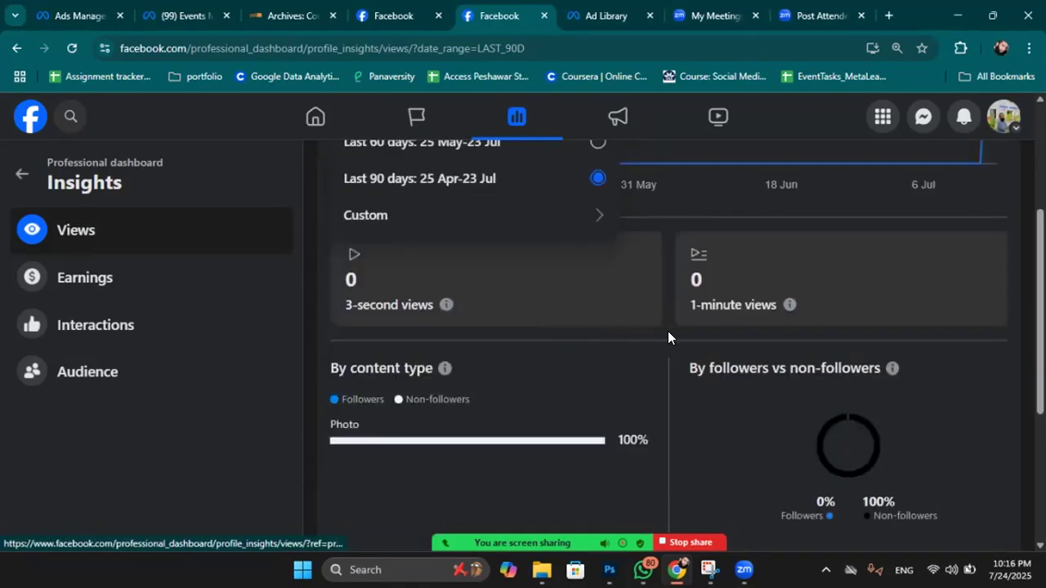
double_click(775, 288)
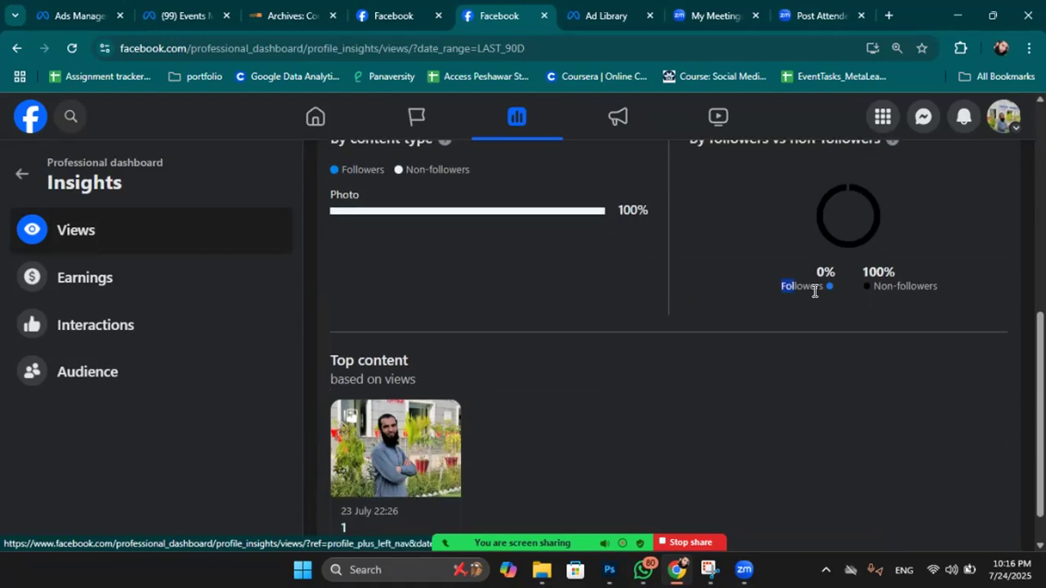
left_click_drag(878, 286, 969, 303)
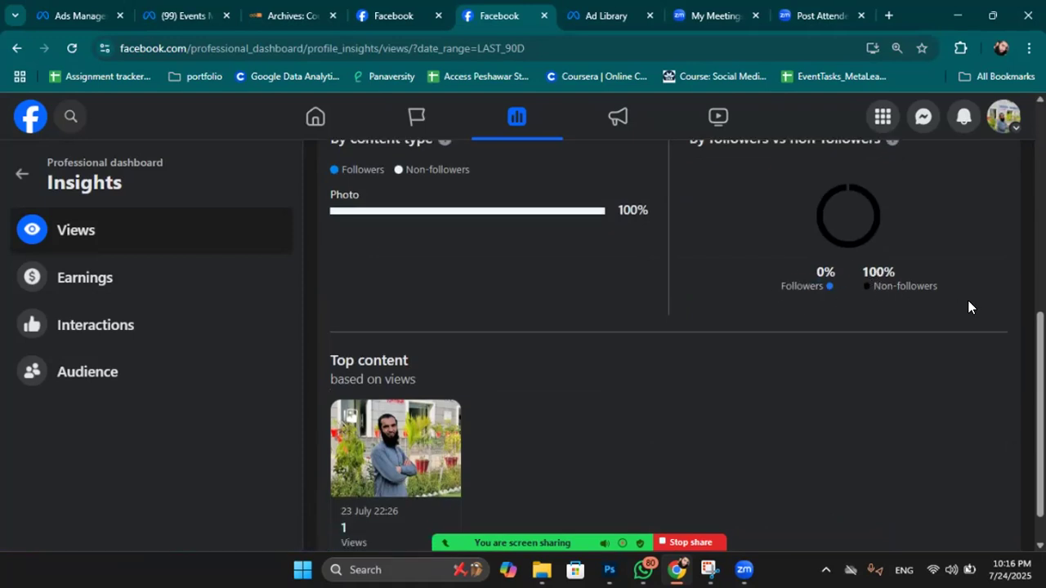
scroll(720, 308, "down", 2)
scroll(639, 318, "up", 4)
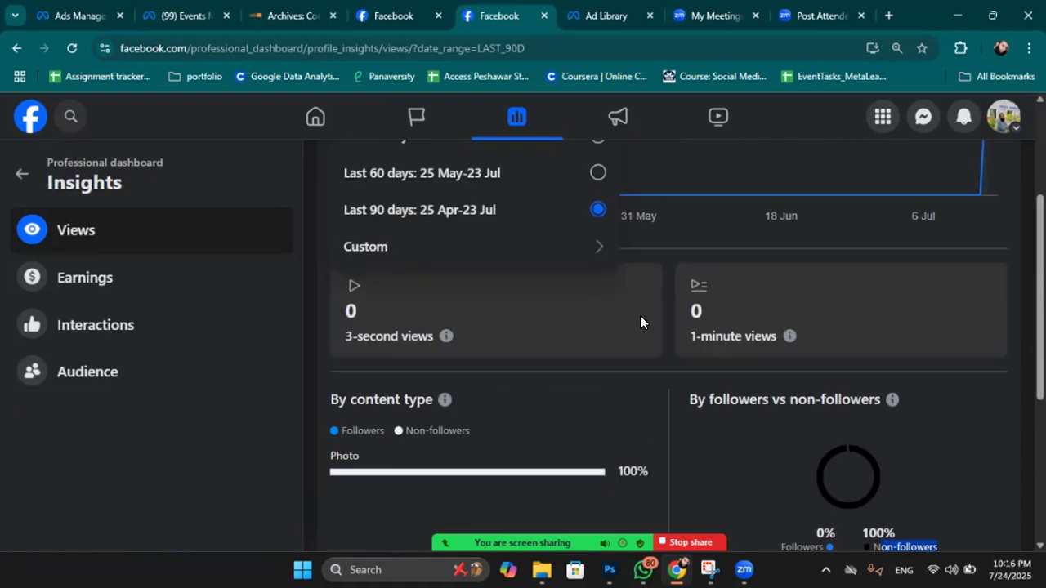
scroll(550, 168, "up", 3)
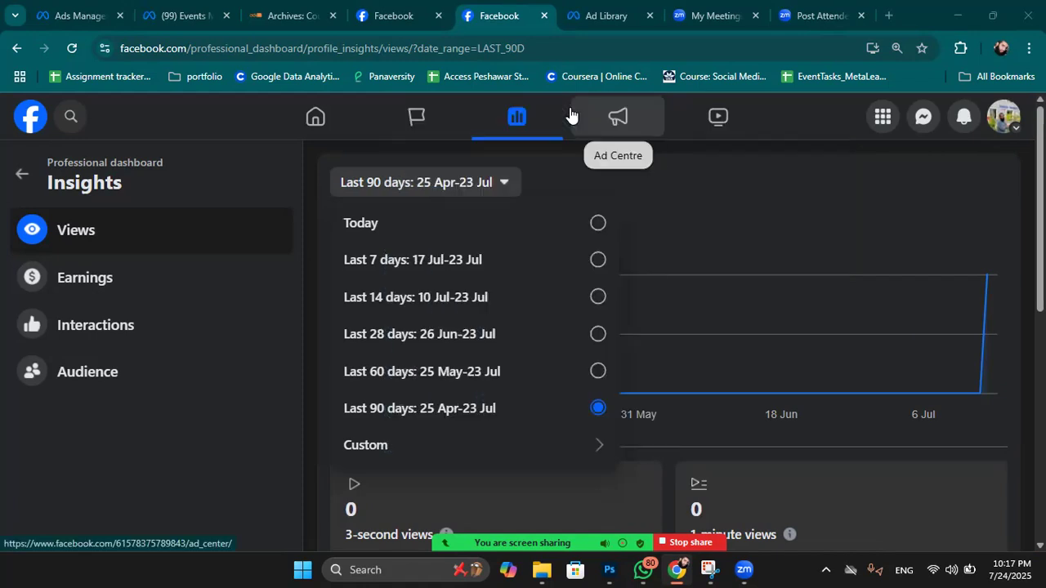
Switch to the other Facebook tab, go to the home feed, and open a new empty browser tab.
left_click(388, 8)
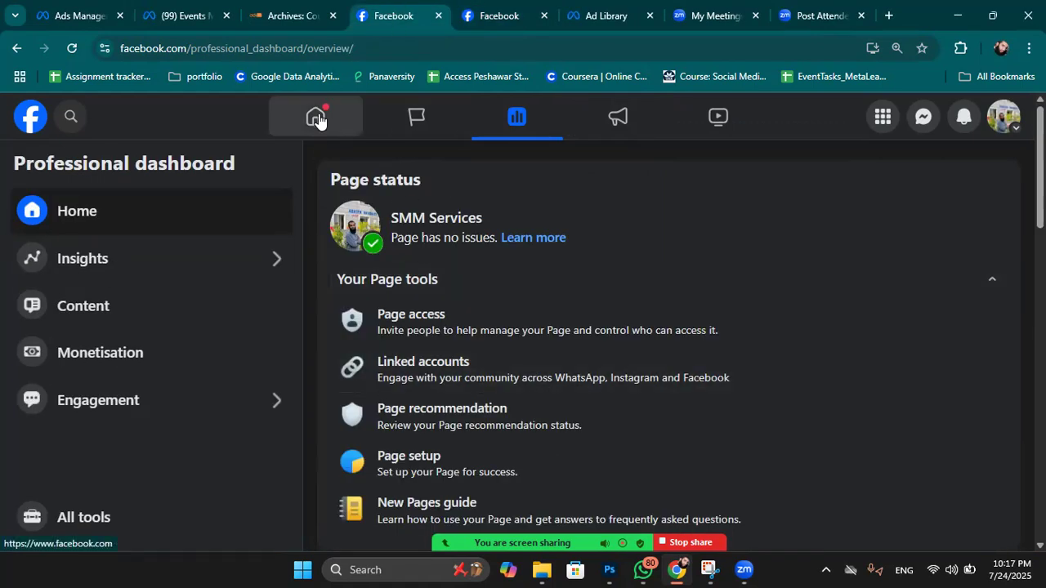
left_click(318, 119)
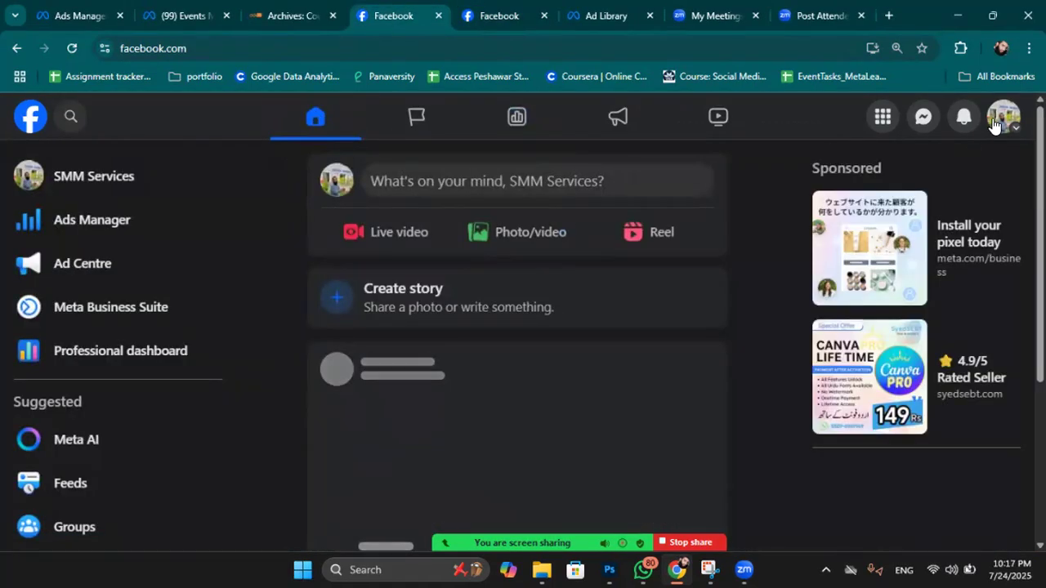
left_click(993, 123)
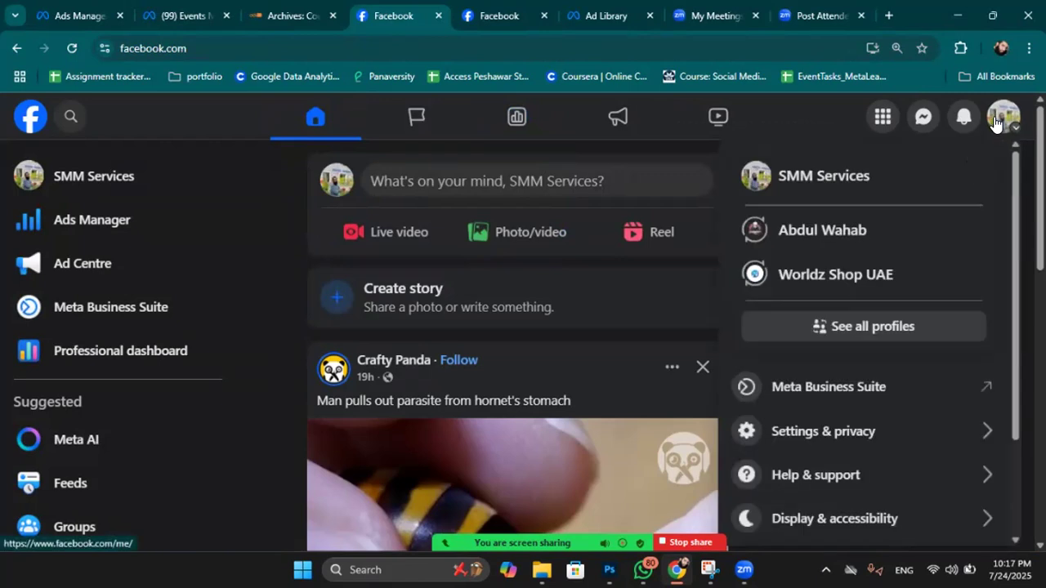
left_click(884, 15)
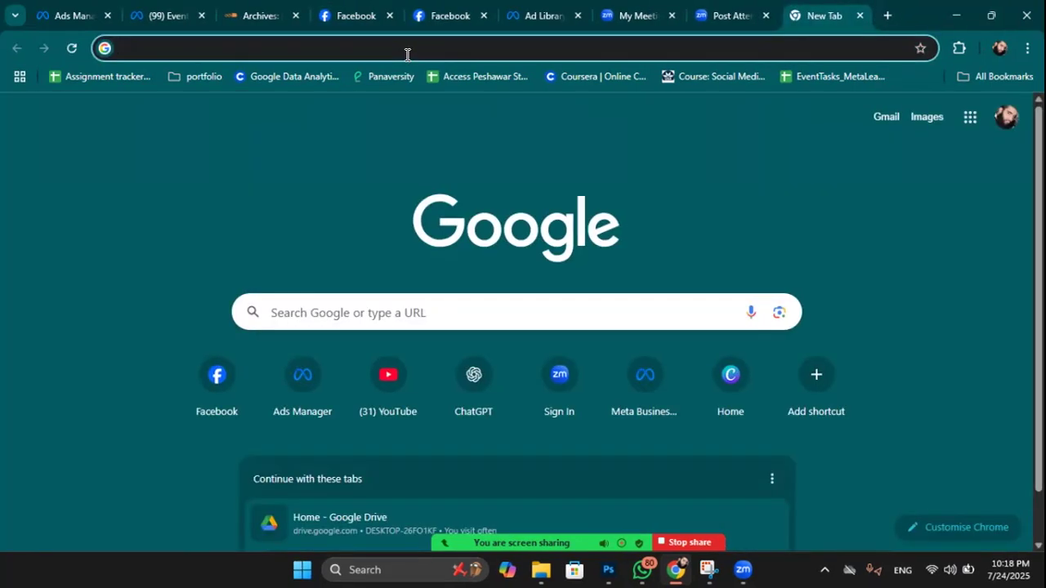
Search Google for 'meta business suite' and open the sponsored Meta Business Suite result.
type("metalearnofficial.com")
key("Return")
type("b")
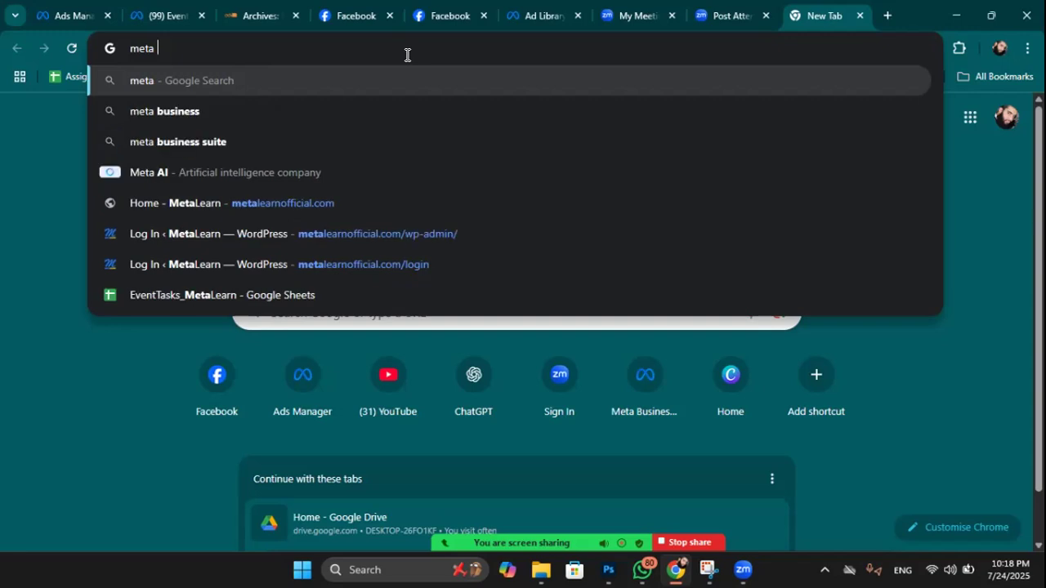
type("usine")
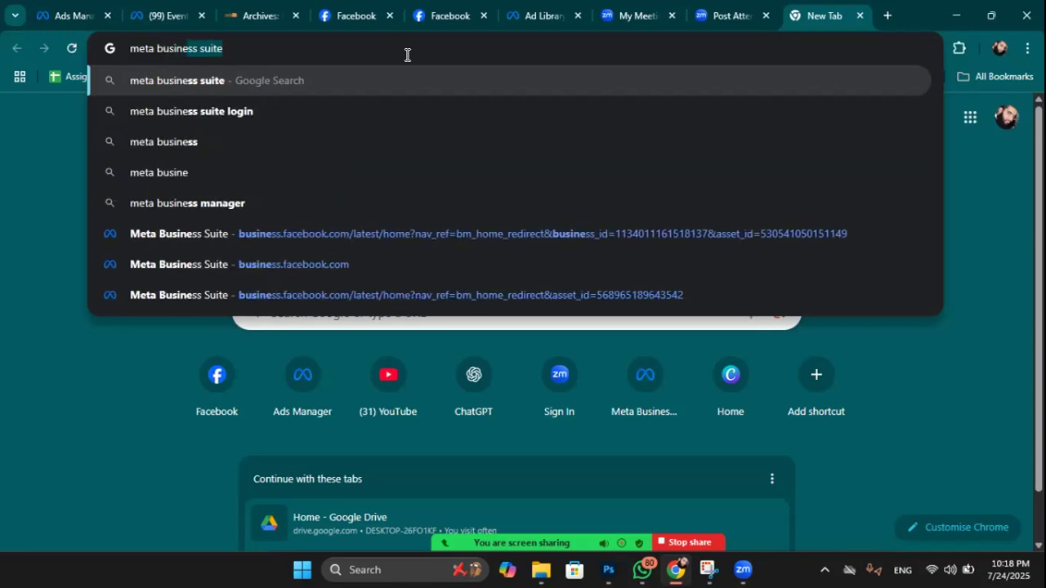
type("ss suite")
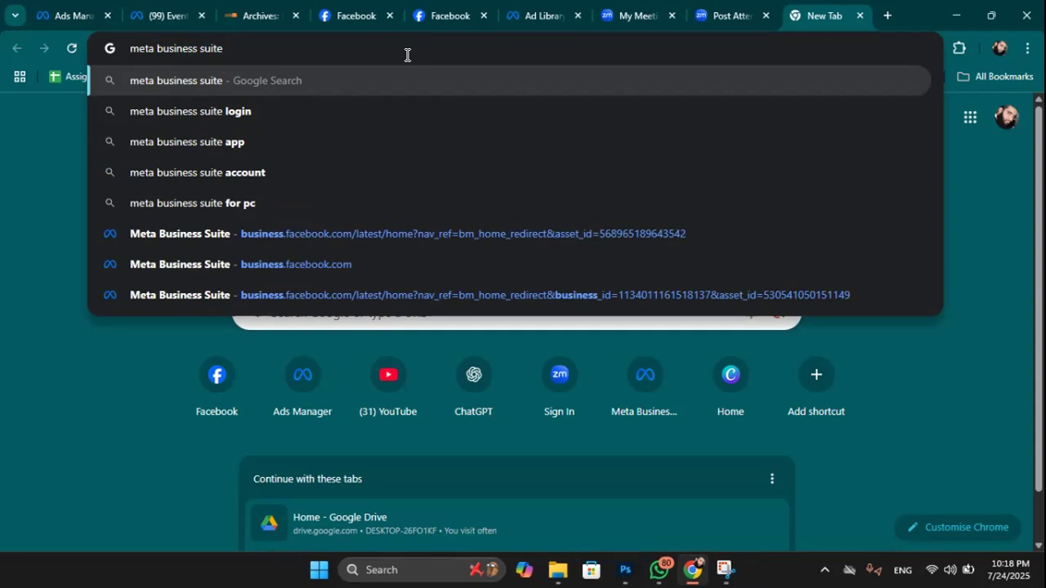
key("Return")
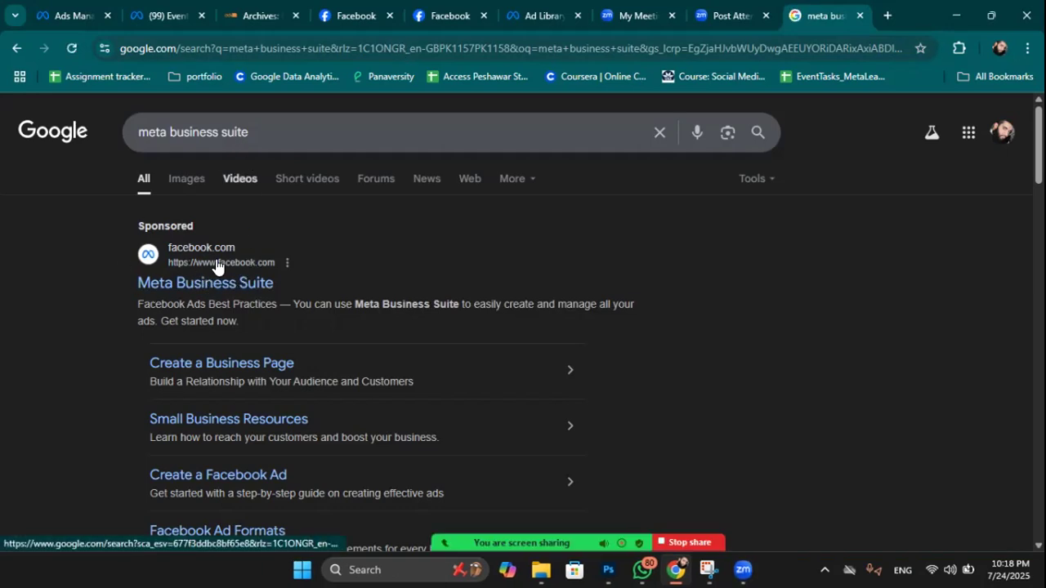
left_click(225, 282)
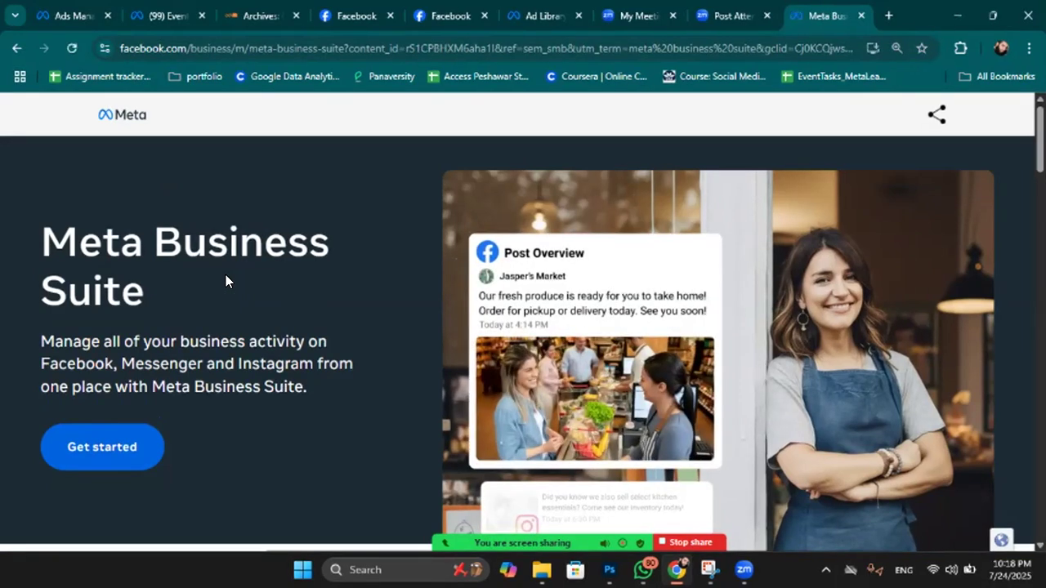
Scroll through the Meta Business Suite landing page.
scroll(170, 298, "down", 3)
scroll(156, 304, "up", 2)
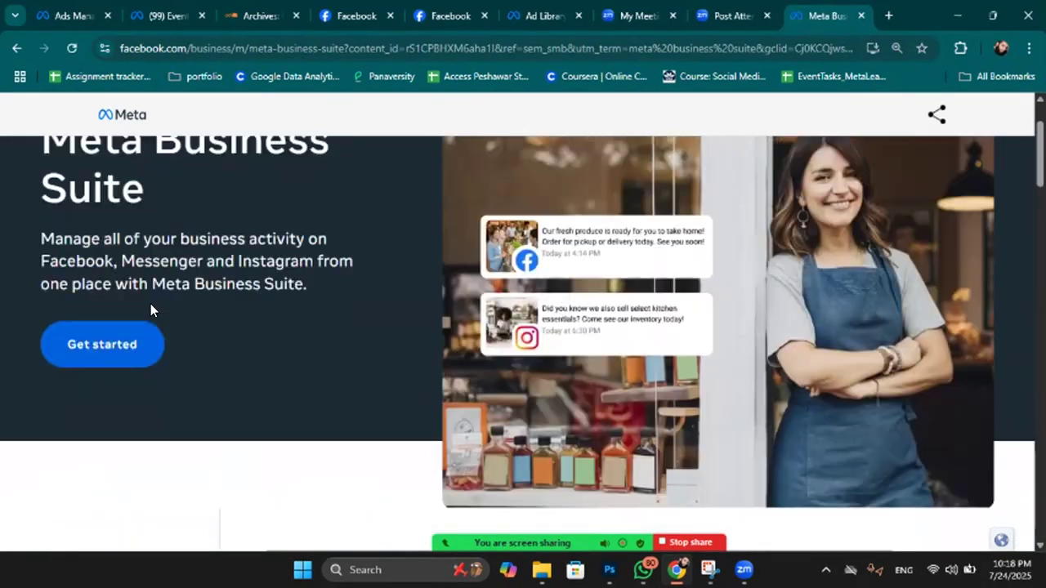
scroll(130, 376, "up", 1)
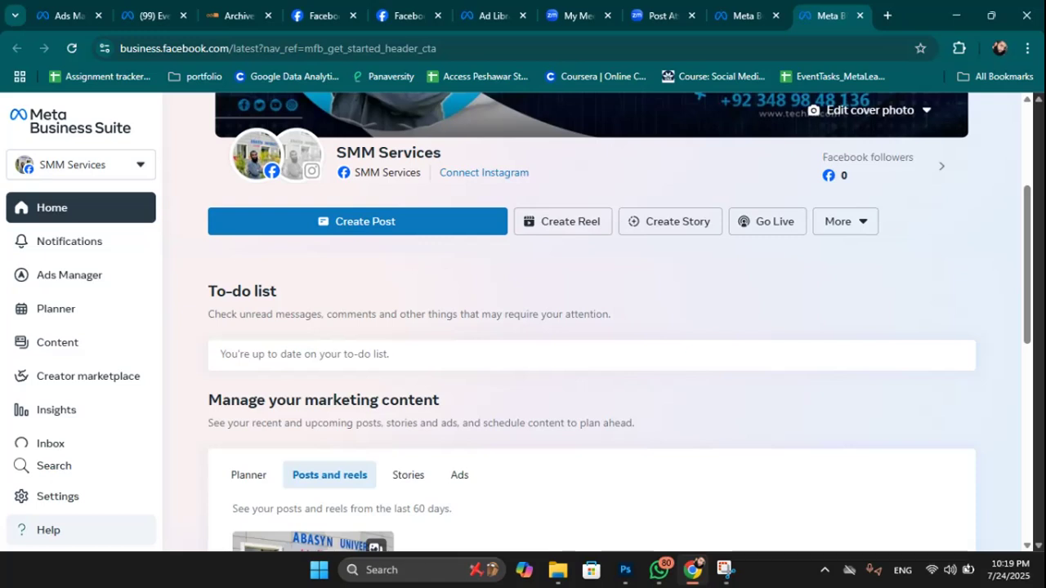
Open the business asset switcher and expand the list to show more assets.
left_click(131, 166)
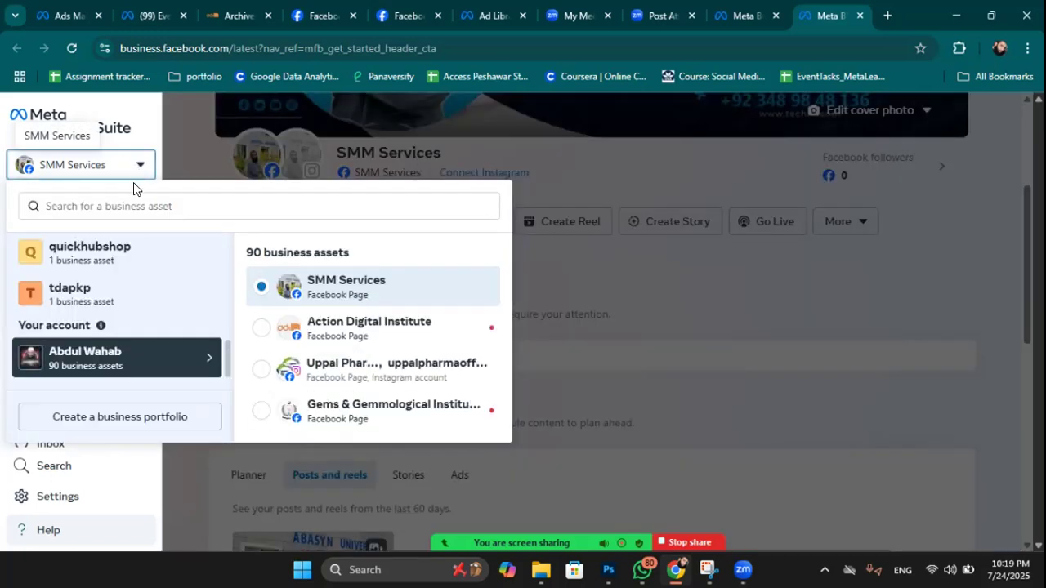
scroll(376, 329, "down", 1)
scroll(377, 330, "down", 5)
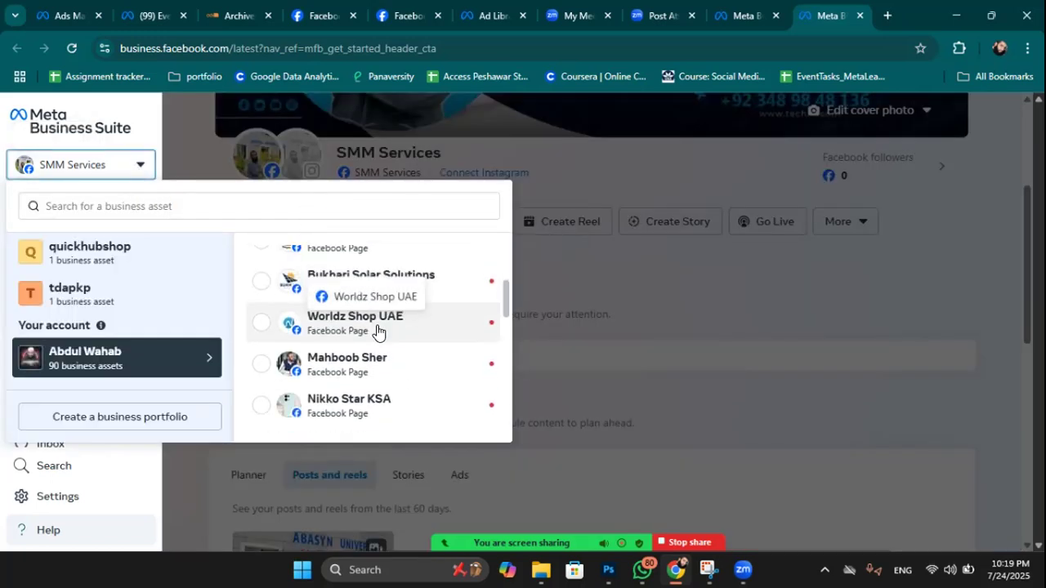
scroll(377, 331, "down", 5)
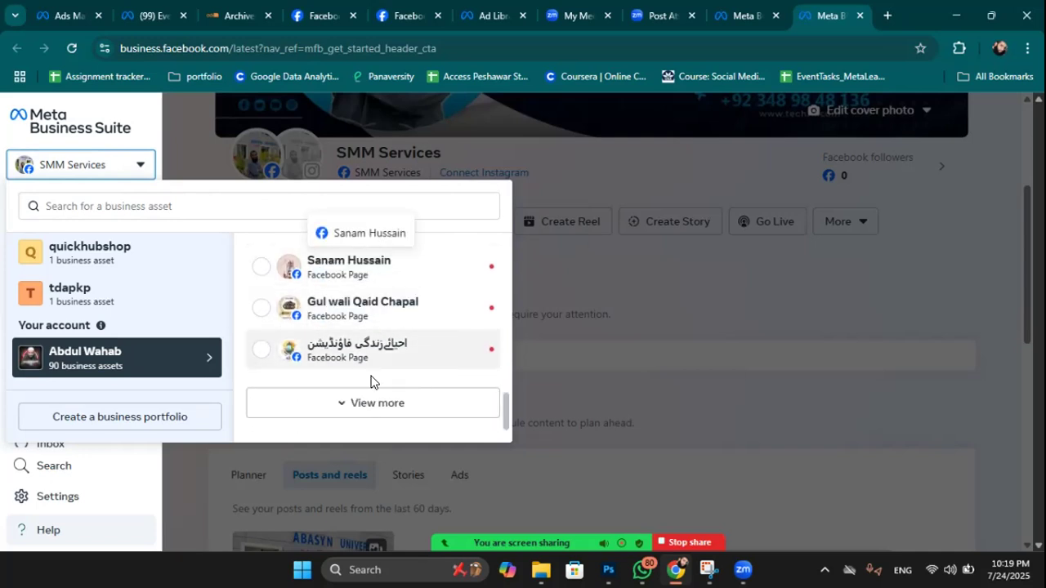
left_click(364, 404)
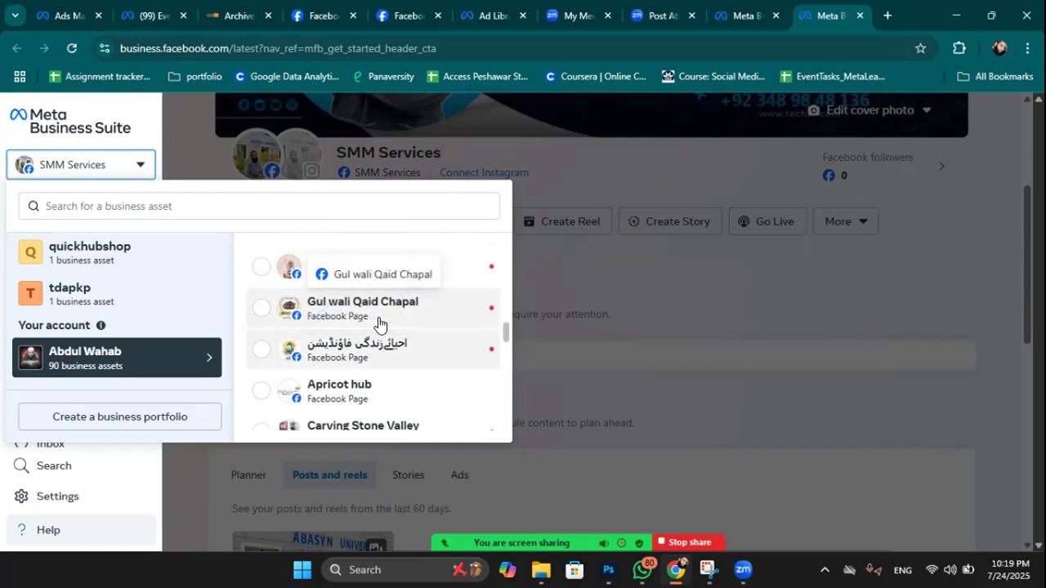
scroll(373, 384, "up", 3)
scroll(374, 384, "down", 5)
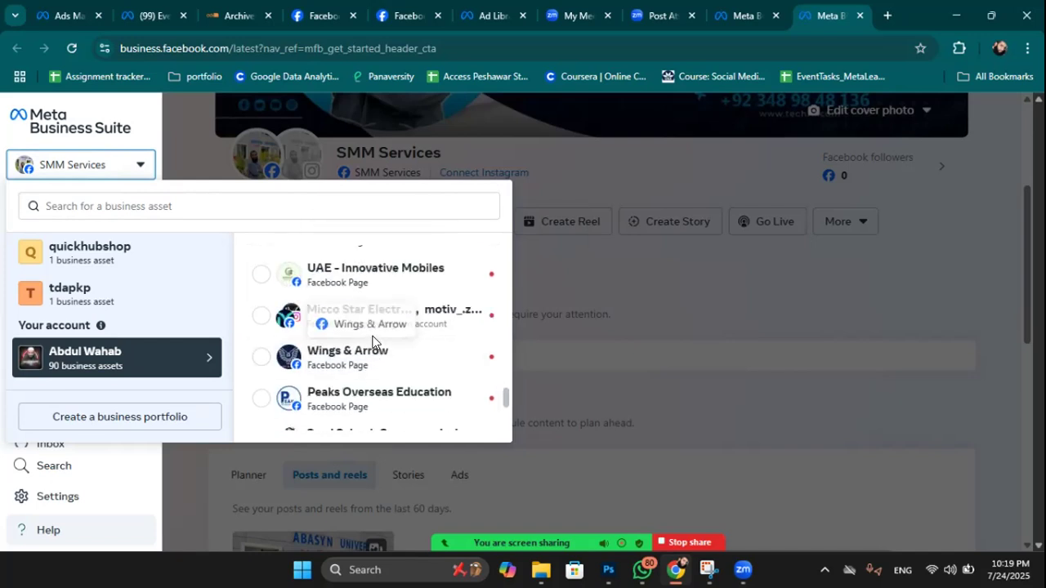
Browse the quickhubshop and tdapkp portfolios' assets.
left_click(93, 256)
left_click(90, 290)
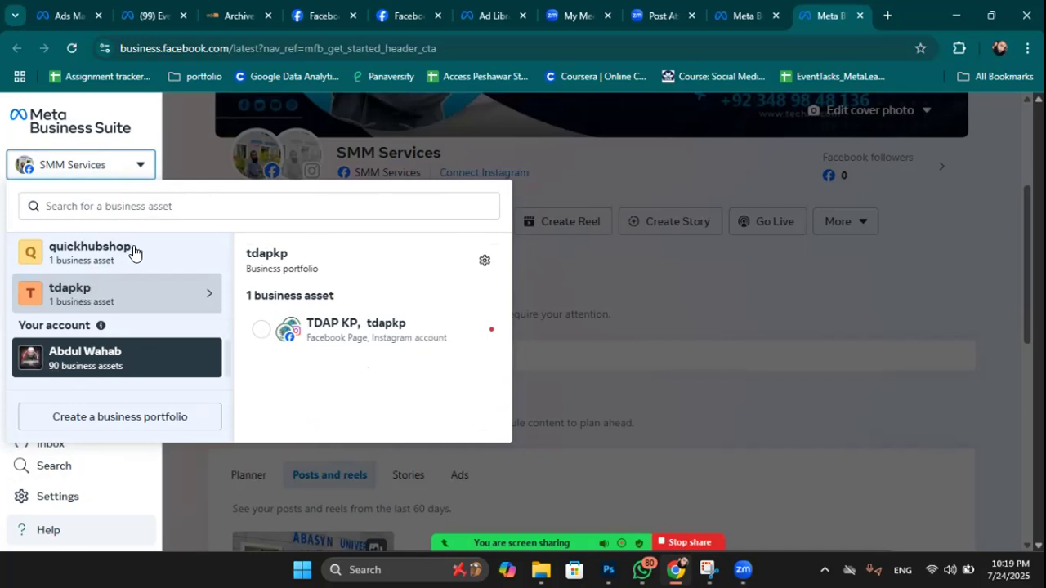
scroll(130, 252, "up", 5)
scroll(133, 270, "down", 3)
scroll(122, 294, "up", 3)
scroll(82, 335, "down", 1)
mouse_move(81, 301)
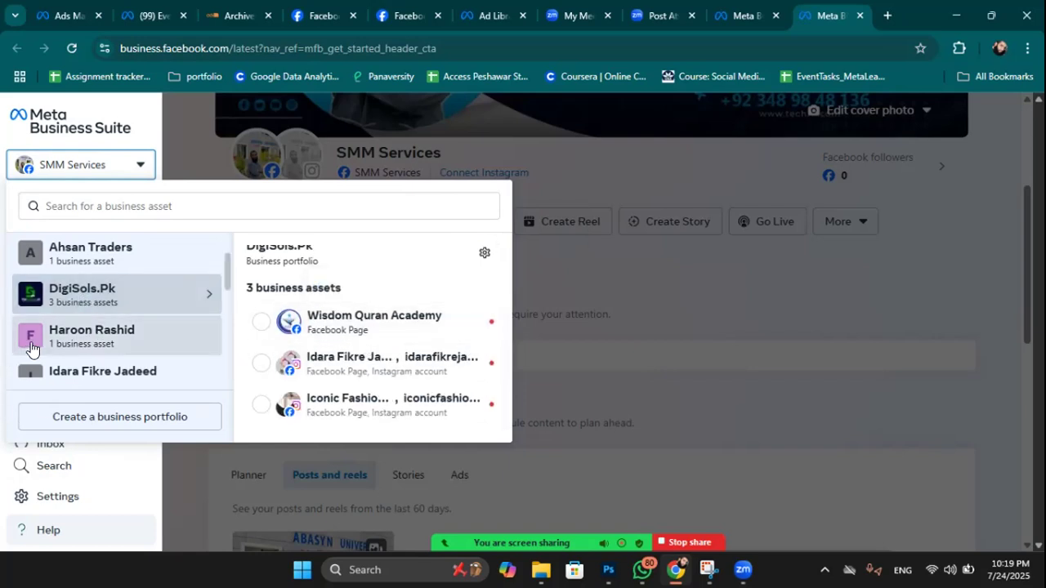
scroll(123, 316, "up", 1)
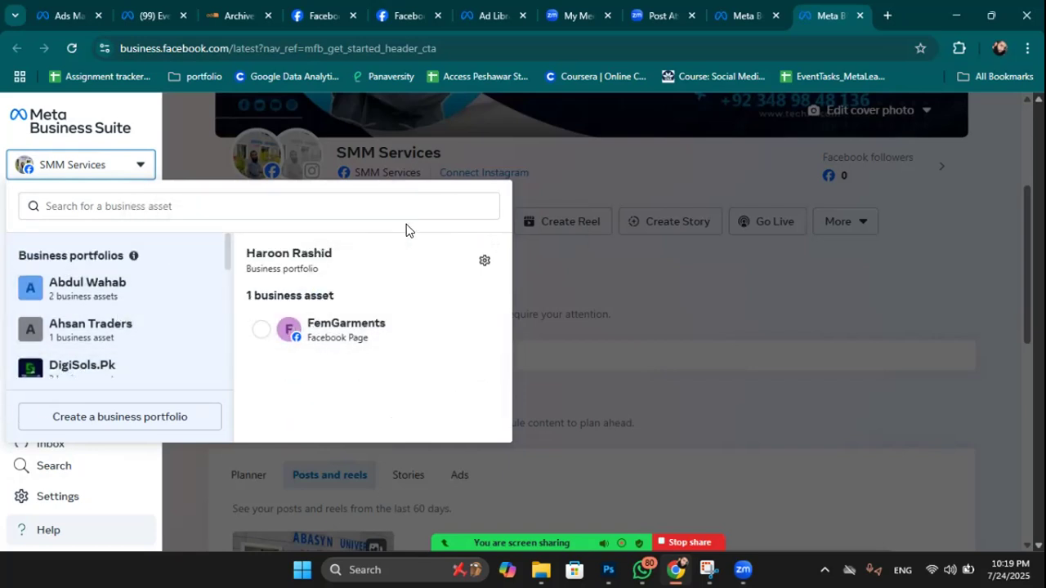
Search the assets for 'u' and switch to the Uppal Pharma page.
left_click(124, 205)
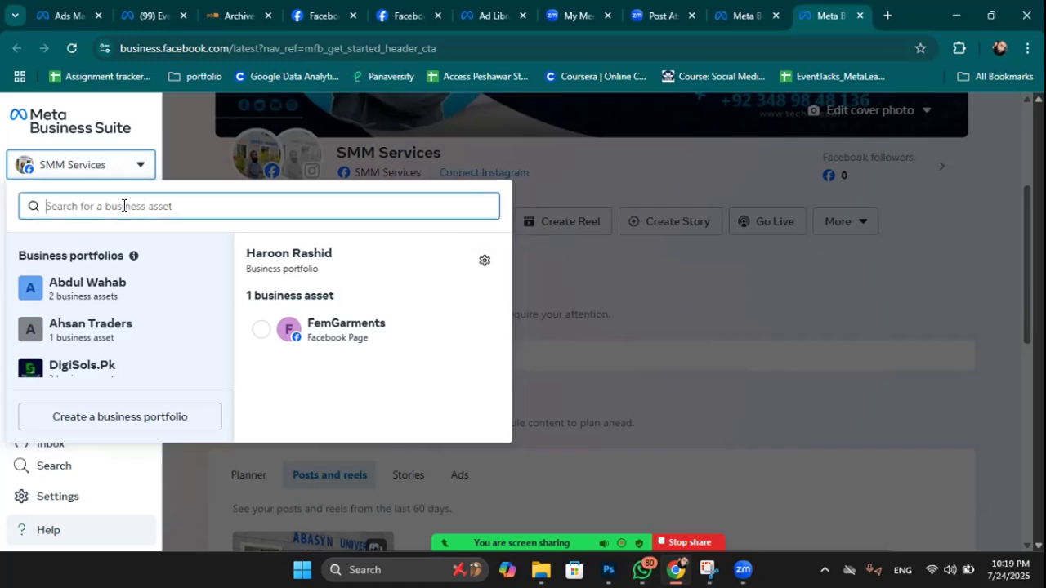
type("uppal")
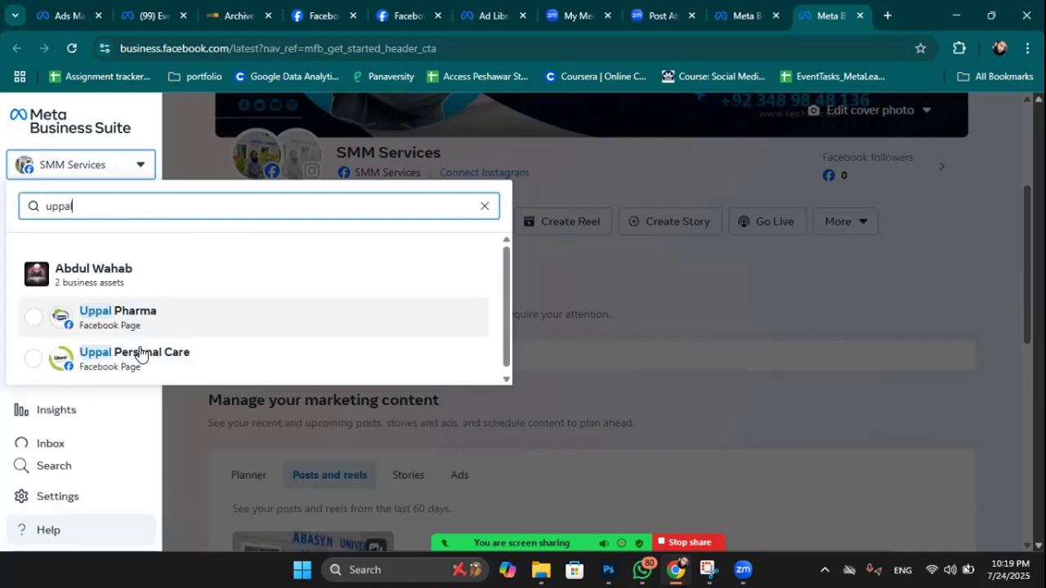
left_click(123, 318)
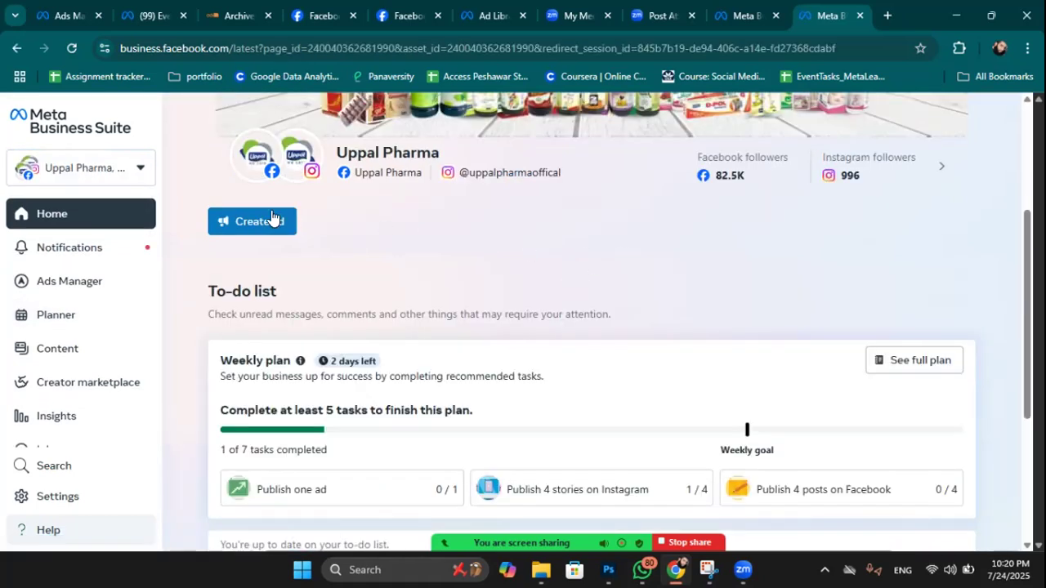
Reopen the asset list and switch to the Gems & Gemmological Institute page.
left_click(129, 169)
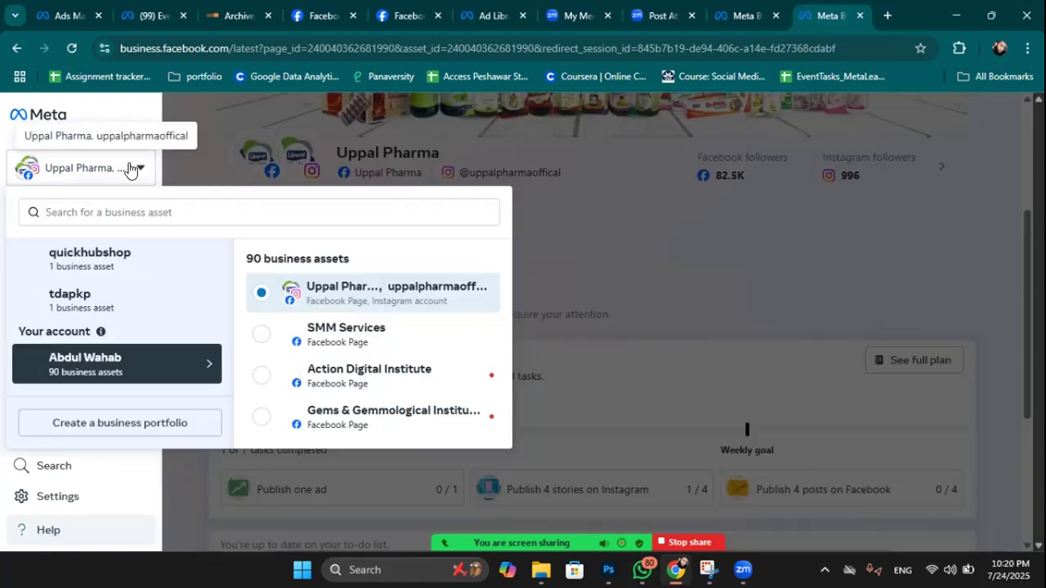
left_click(129, 211)
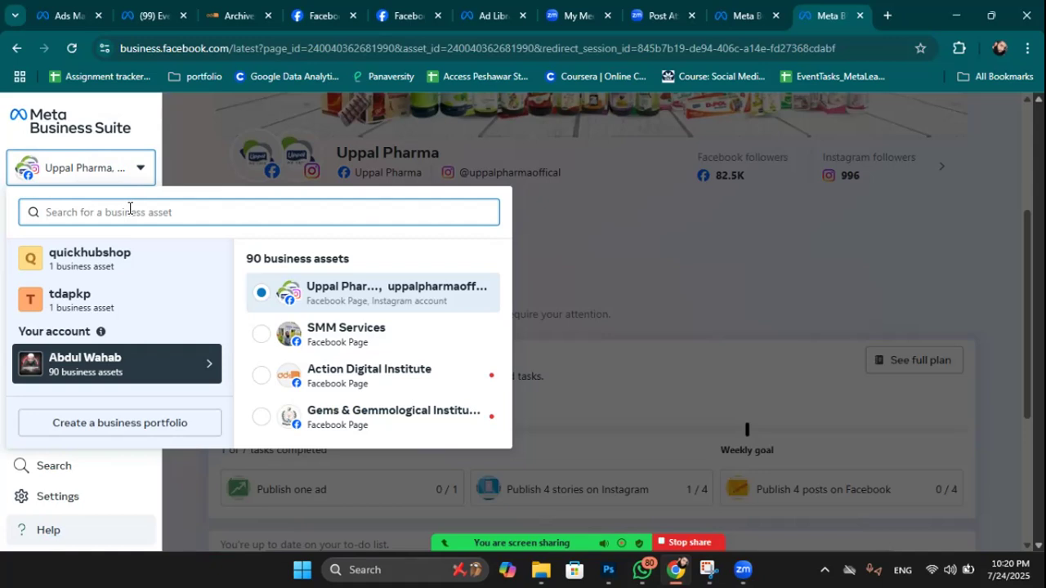
left_click_drag(389, 379, 343, 424)
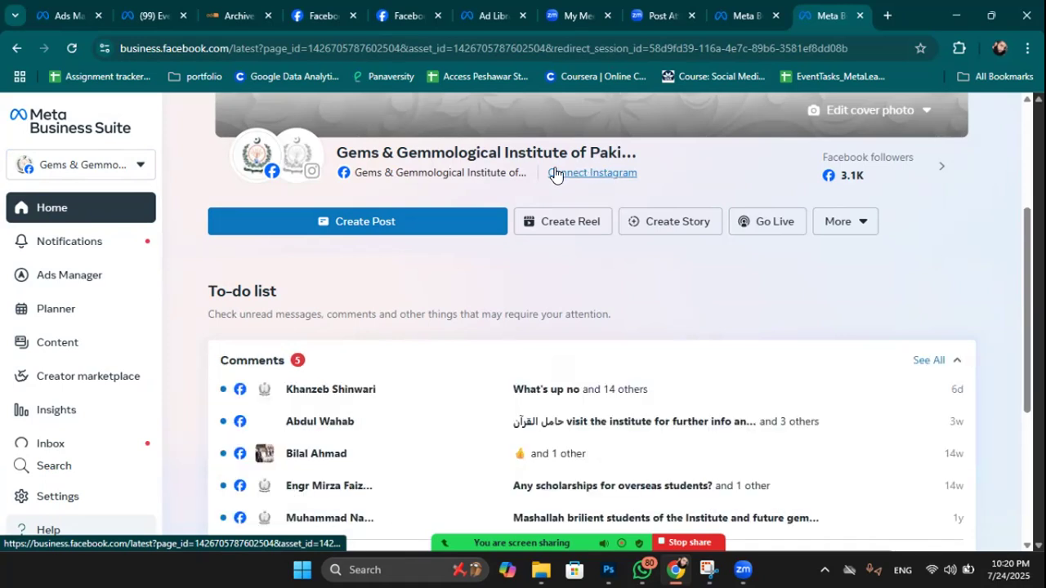
mouse_move(340, 171)
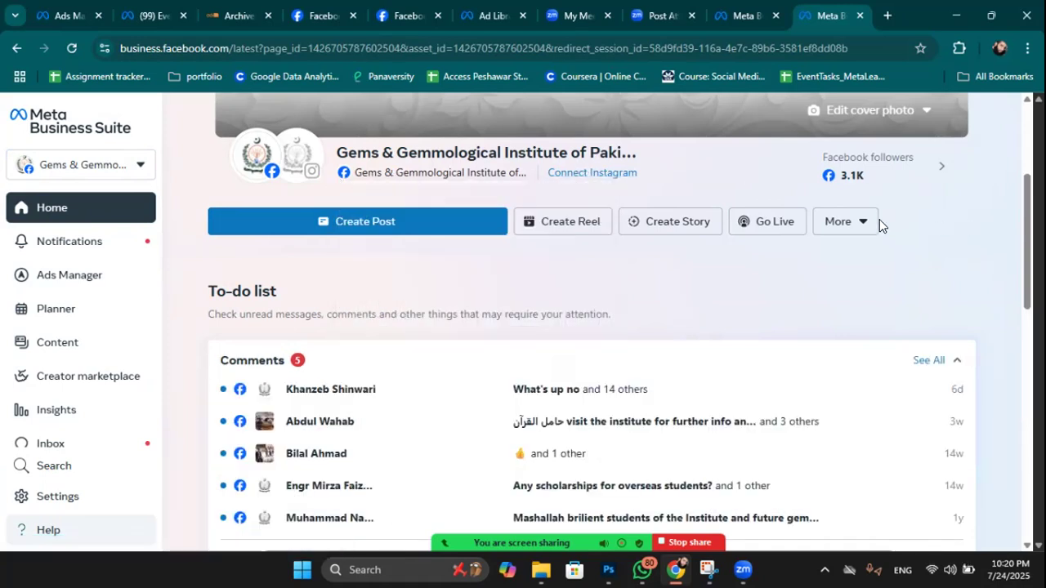
Start a new post for the Gems page, check its destination, and upload the Umrah image.
left_click(341, 225)
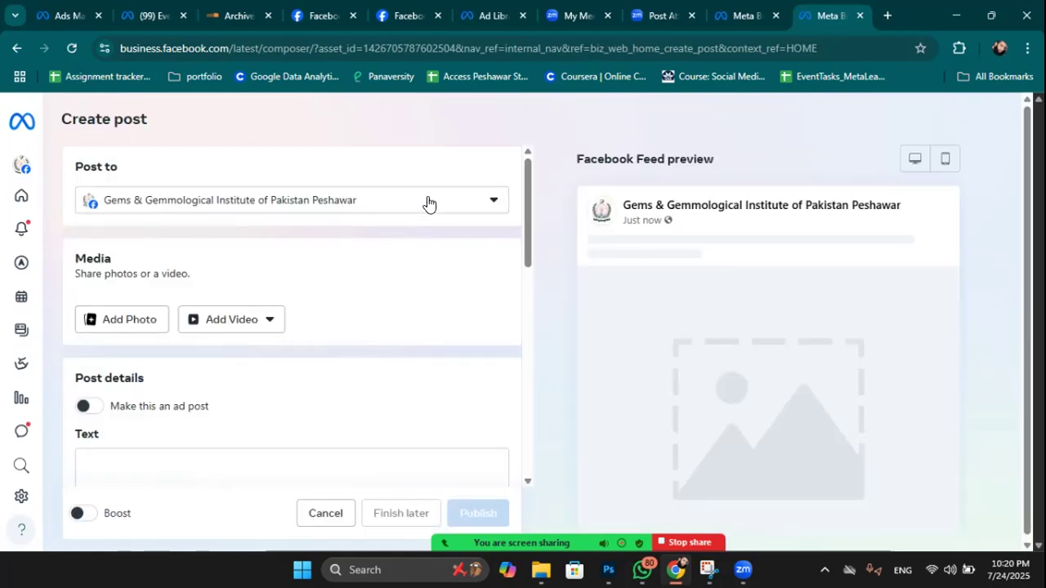
left_click(430, 203)
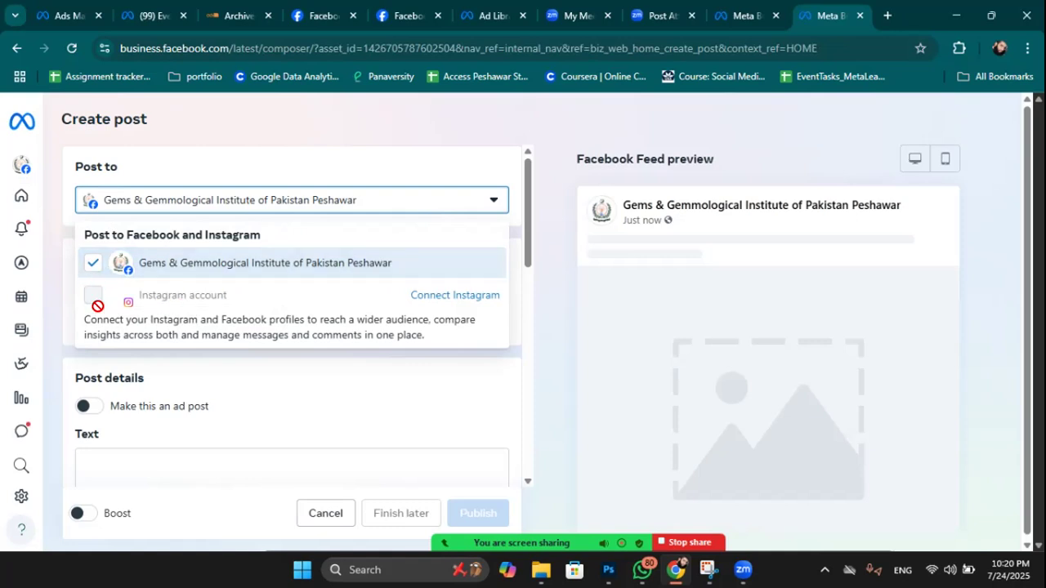
left_click(380, 204)
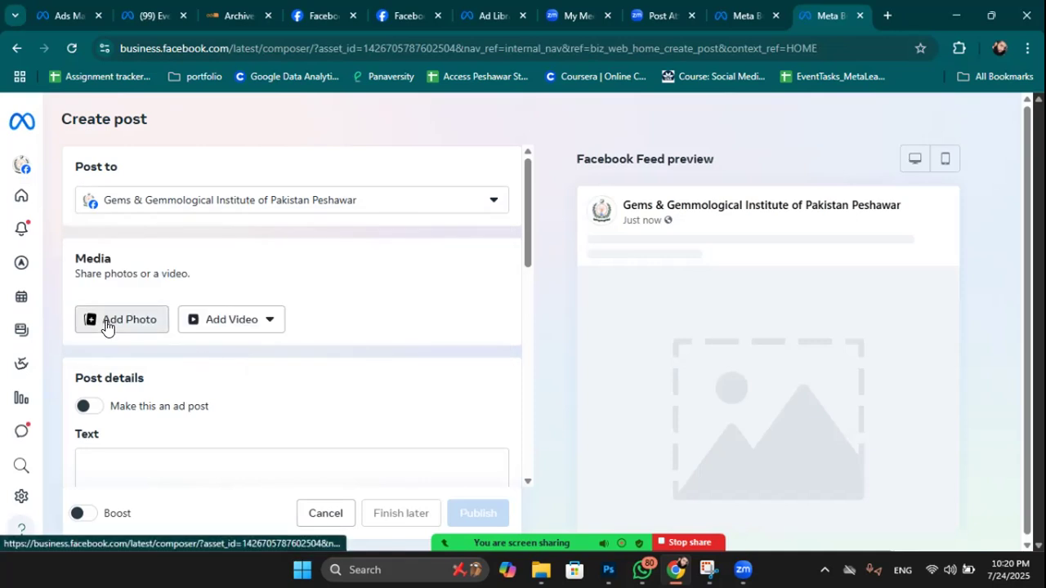
left_click(106, 321)
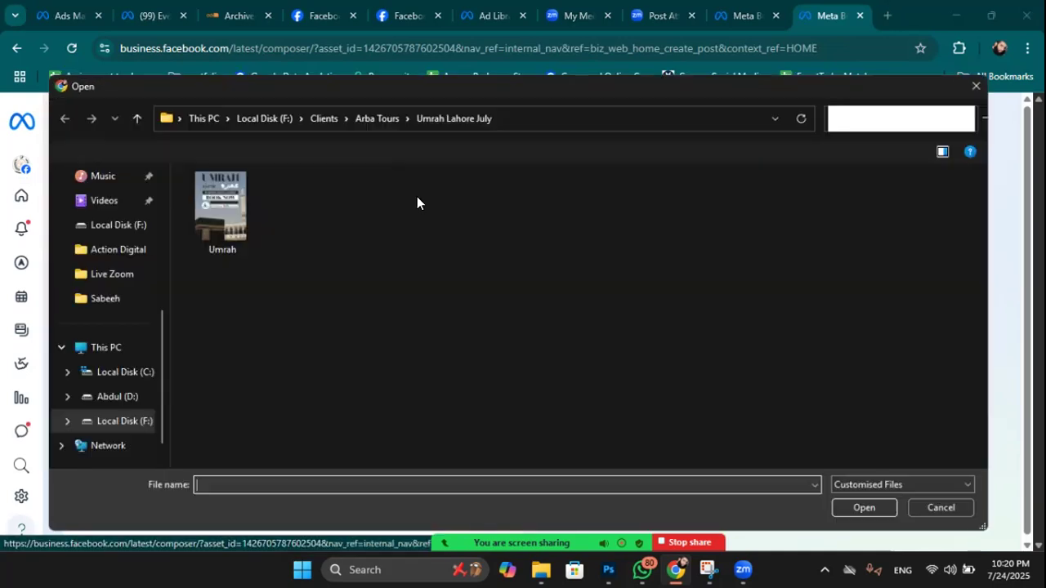
left_click(211, 196)
left_click(841, 509)
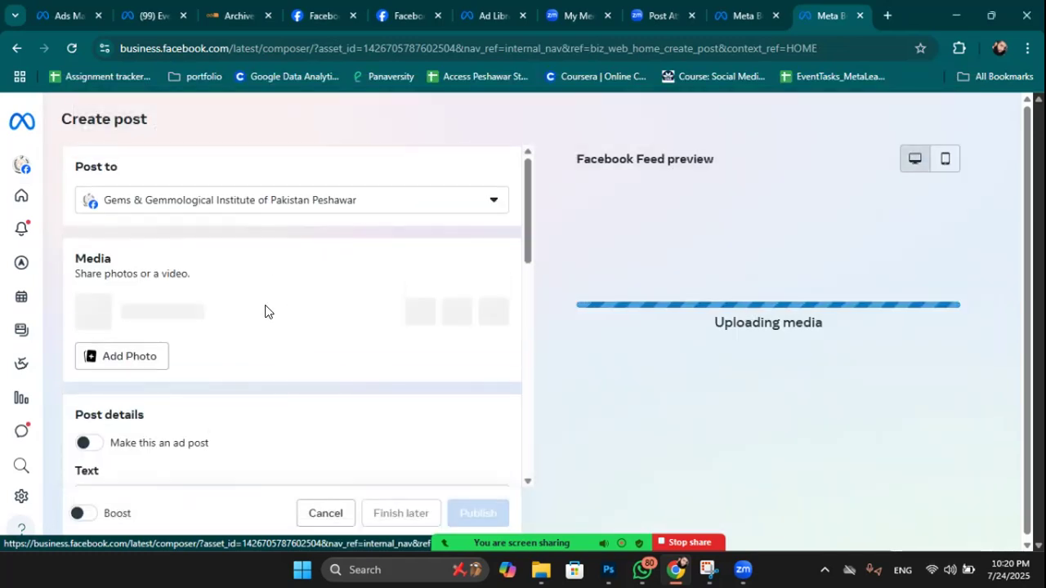
Look at the post text and hashtag suggestions without adding any, then scroll to Scheduling options.
scroll(279, 291, "down", 1)
scroll(275, 290, "down", 1)
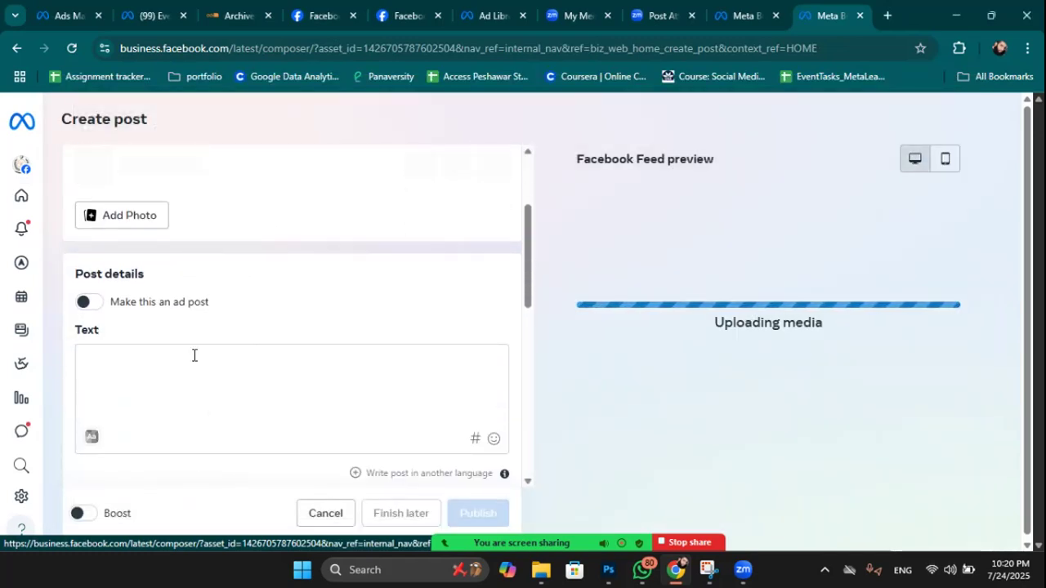
left_click(168, 357)
scroll(144, 318, "down", 2)
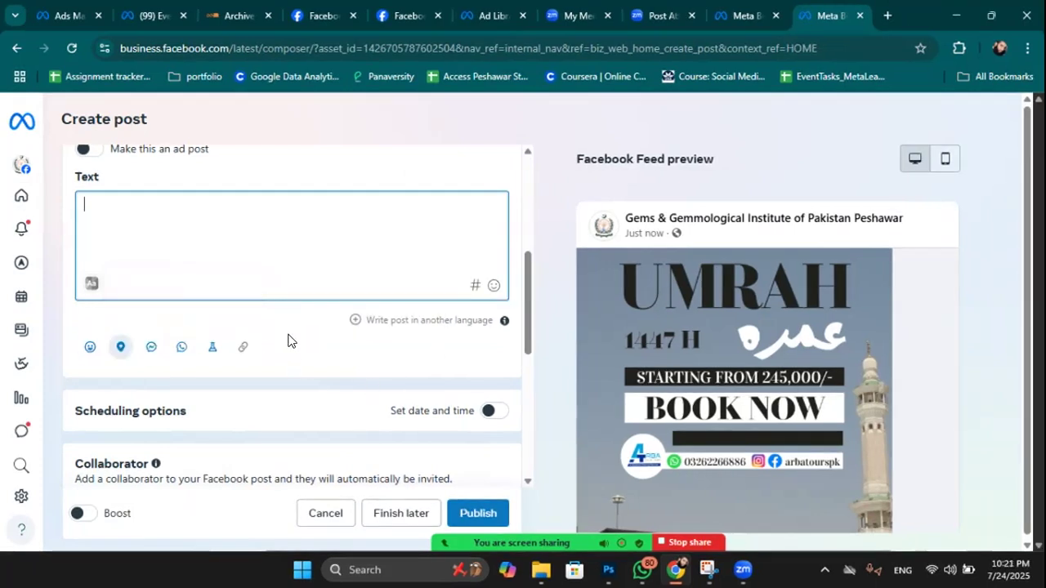
left_click(474, 287)
left_click(425, 170)
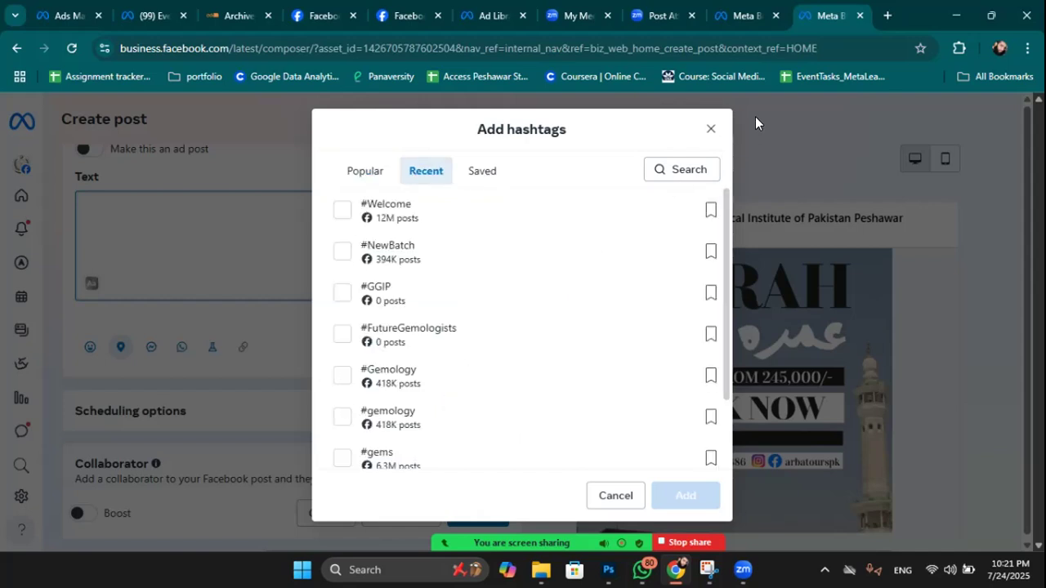
left_click(710, 131)
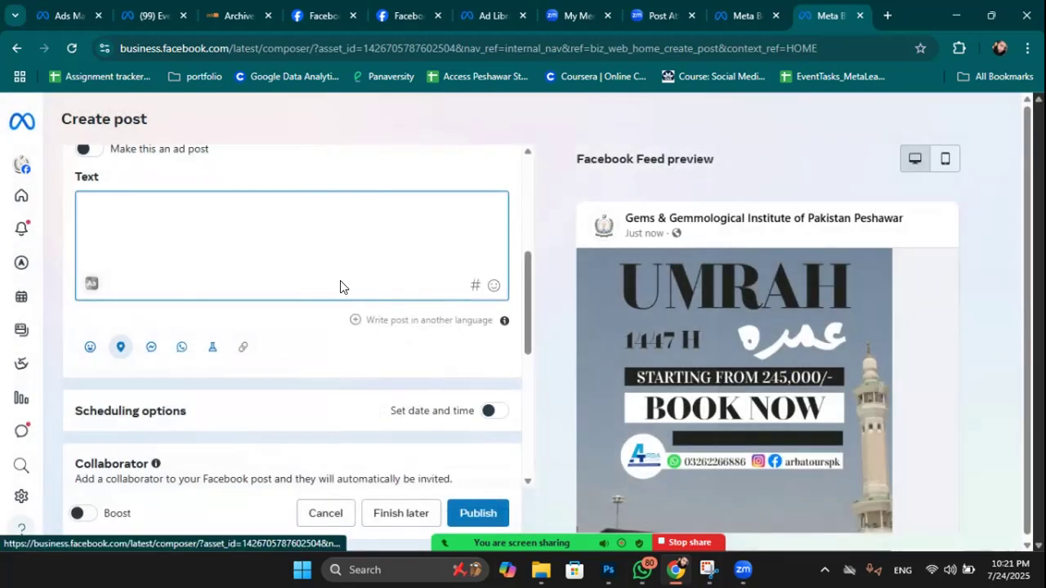
scroll(341, 286, "down", 1)
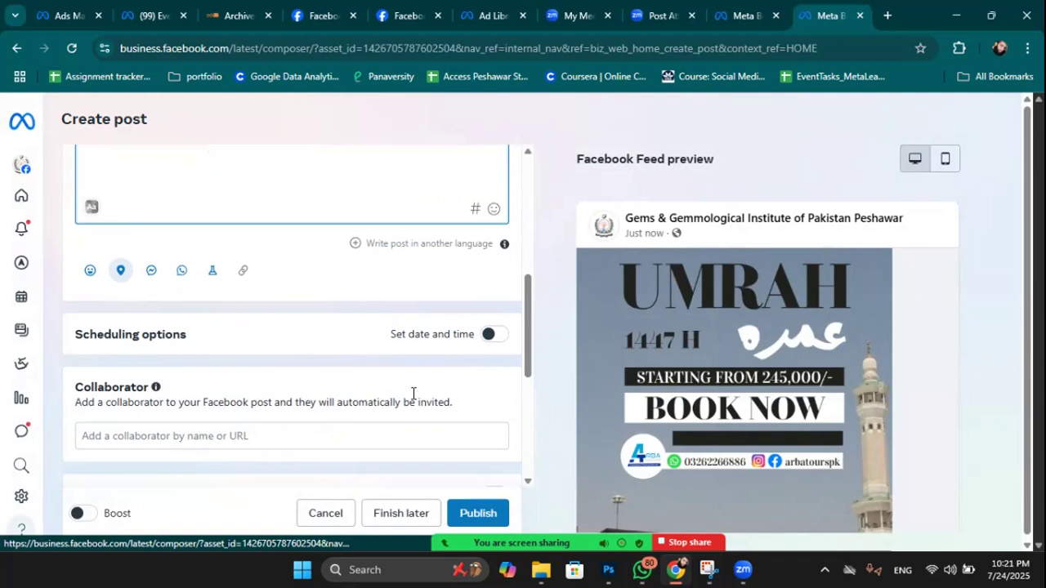
scroll(294, 283, "up", 5)
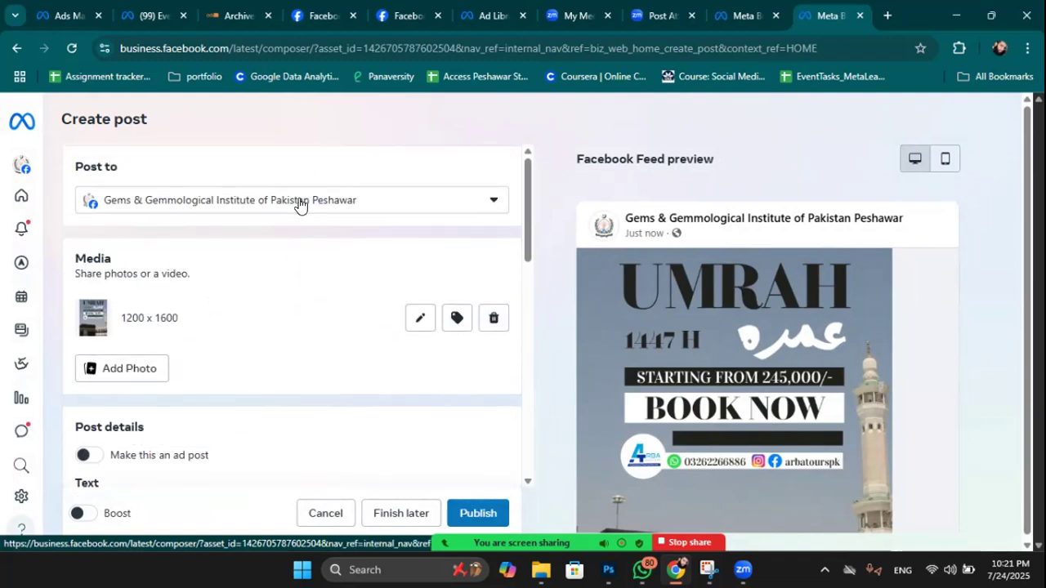
scroll(245, 351, "down", 1)
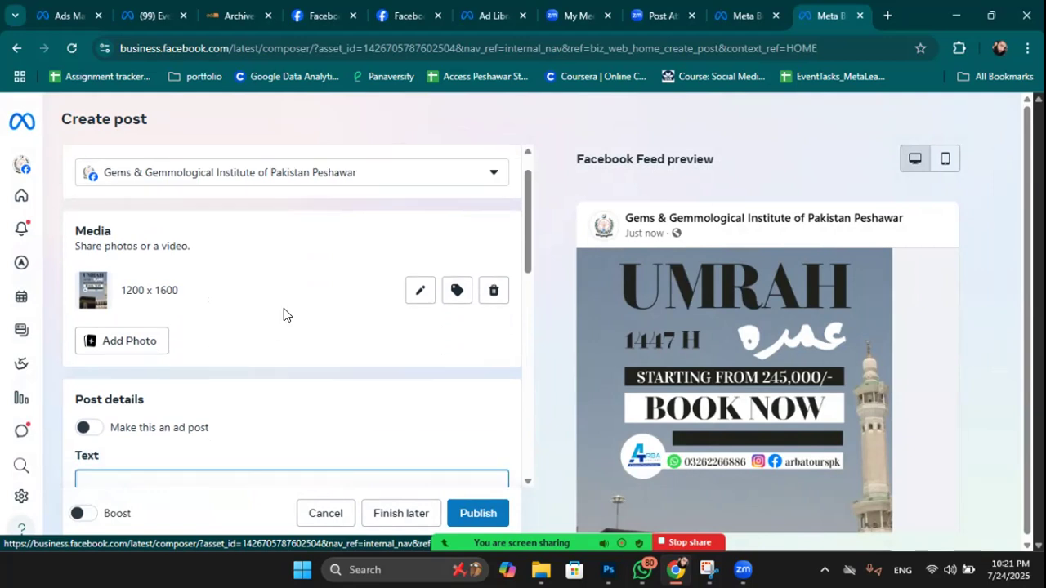
scroll(283, 308, "down", 3)
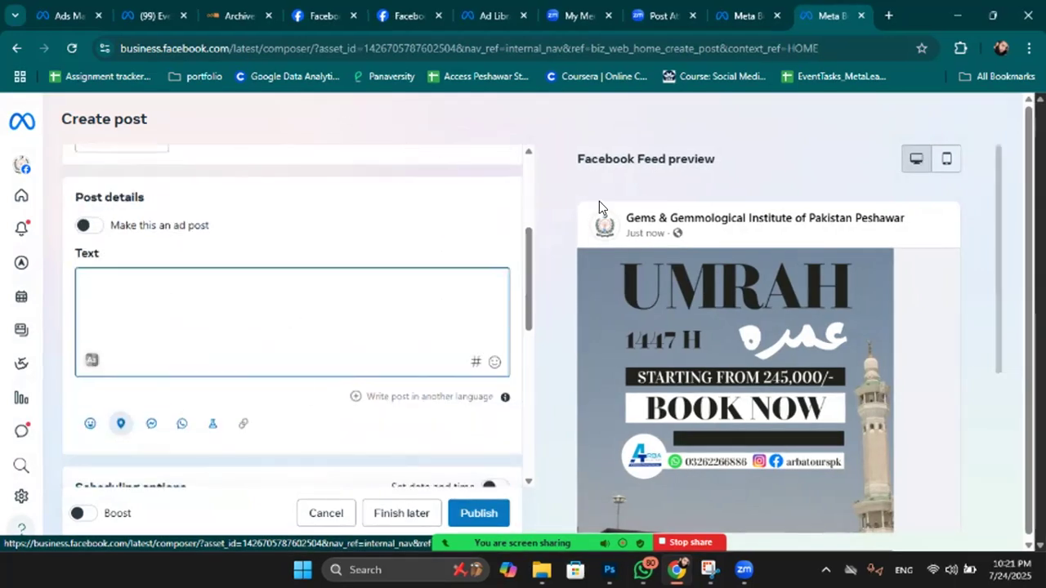
scroll(450, 270, "down", 2)
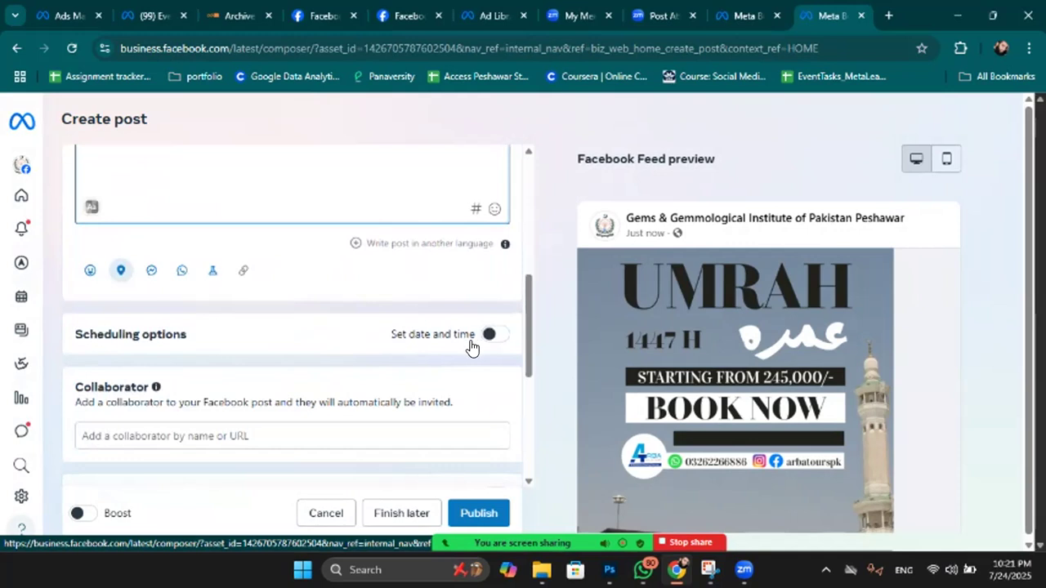
Turn on scheduling and set the publish date to 15 August 2025.
left_click(488, 334)
scroll(189, 210, "down", 2)
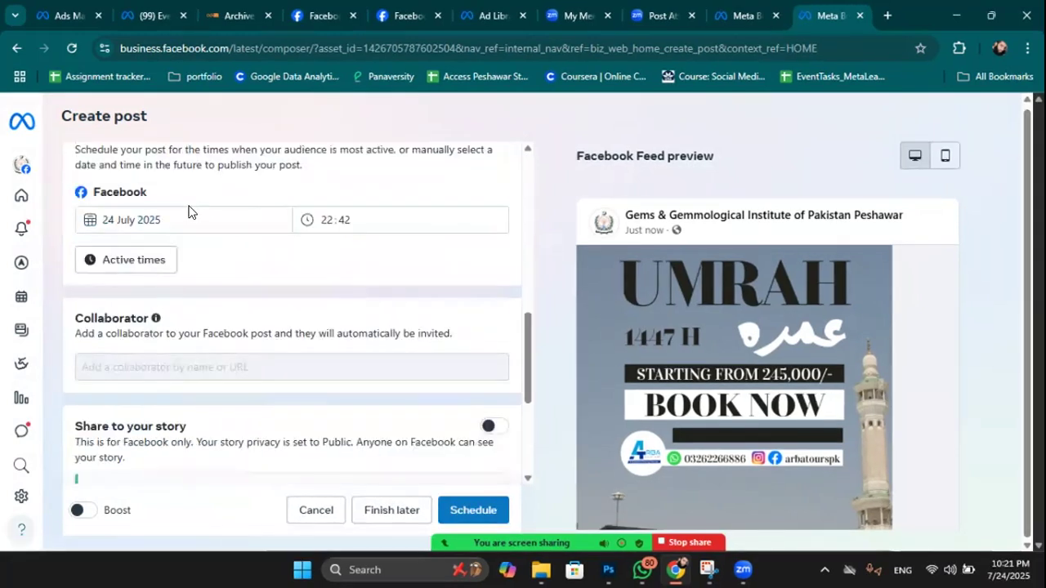
left_click(219, 218)
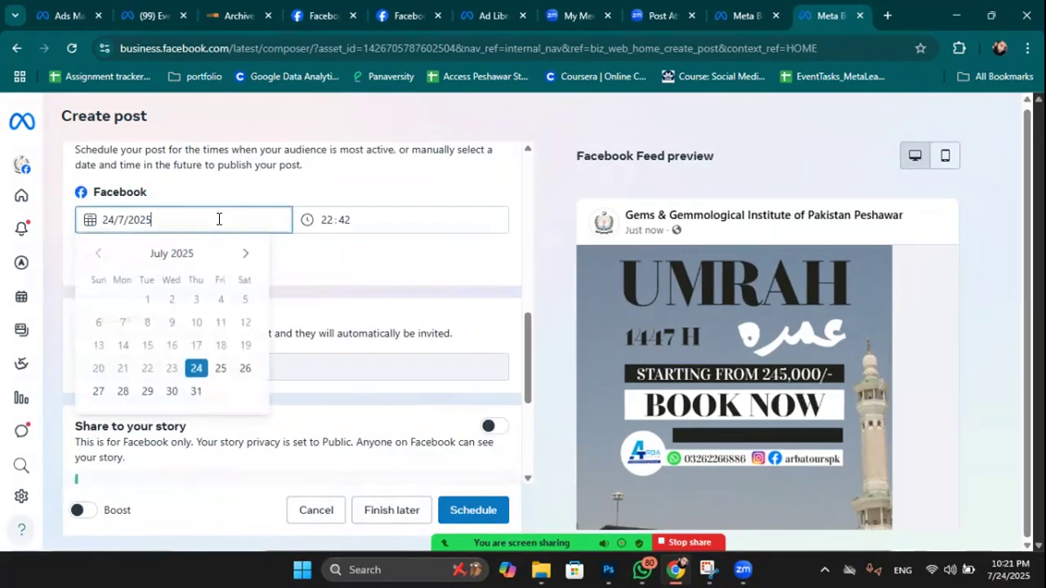
left_click(194, 389)
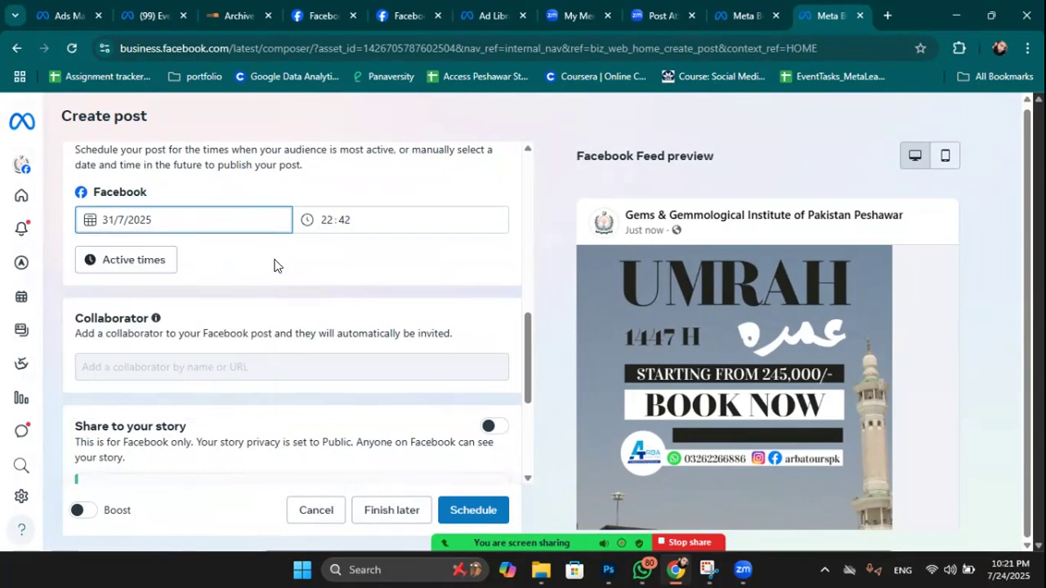
left_click(245, 223)
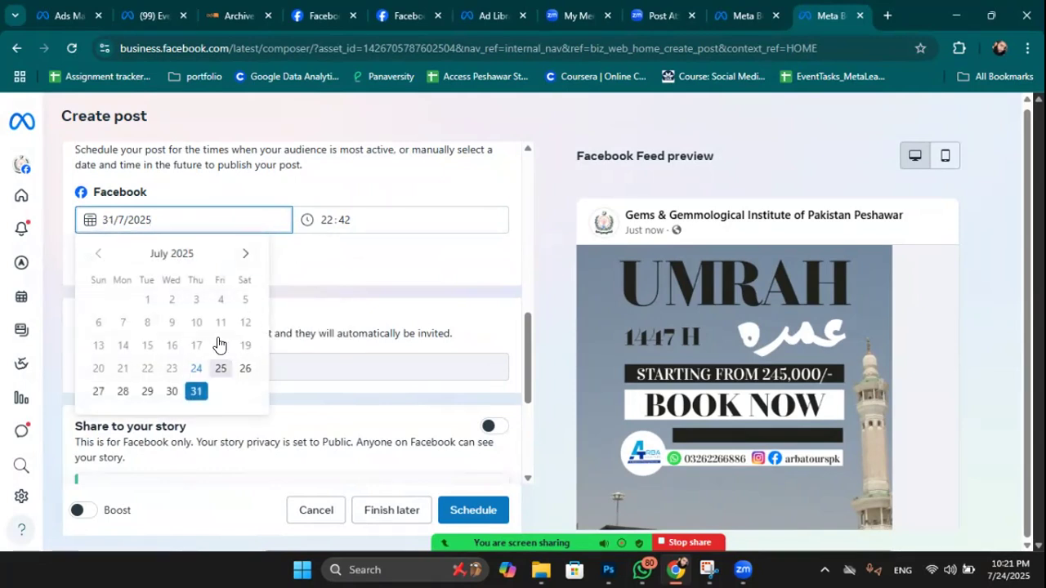
left_click(245, 253)
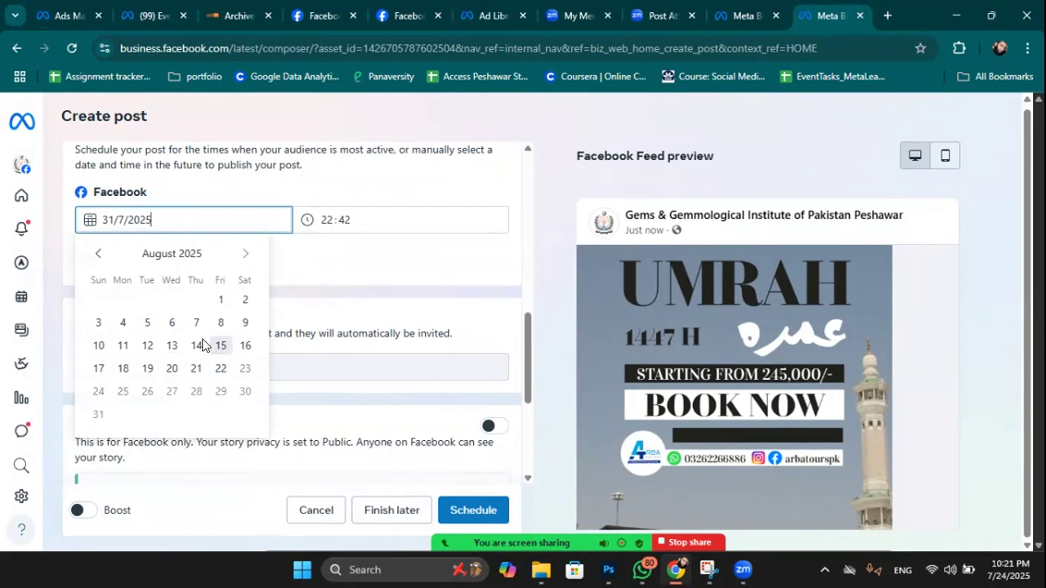
left_click(219, 346)
Set the publish time to 22:00.
left_click(326, 218)
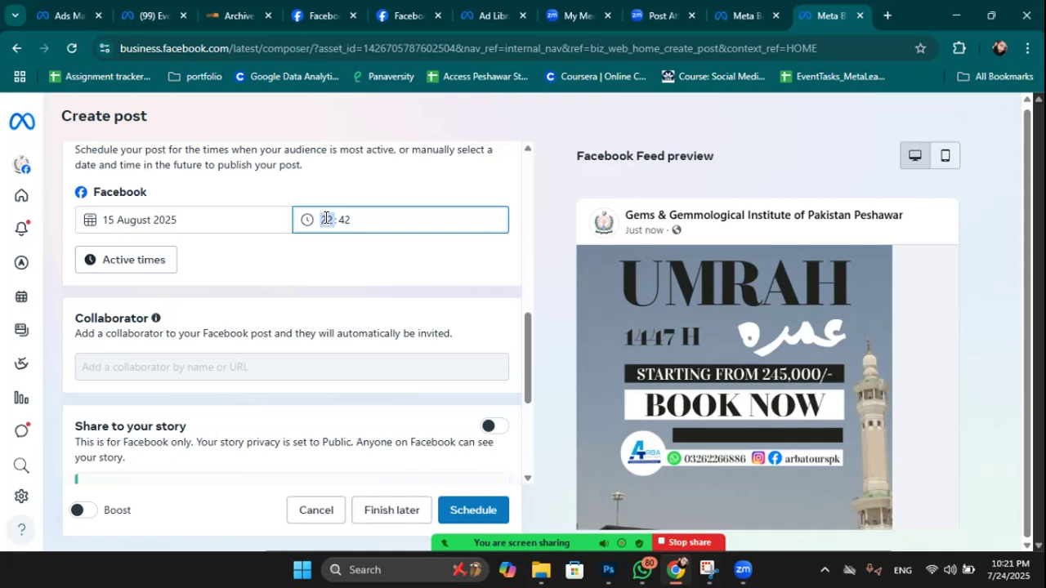
key("Tab")
type("00")
scroll(485, 510, "down", 1)
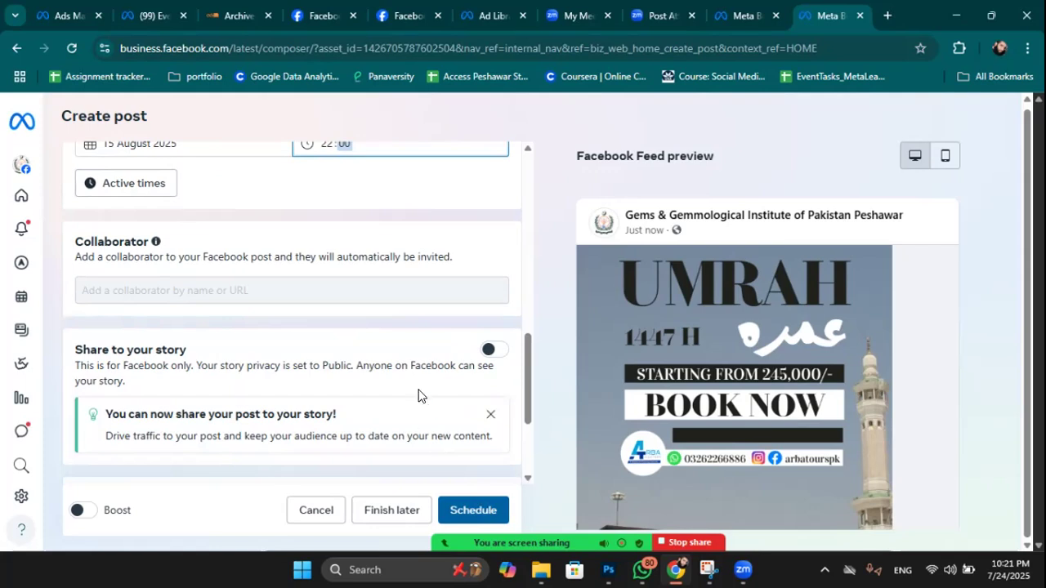
scroll(701, 344, "down", 2)
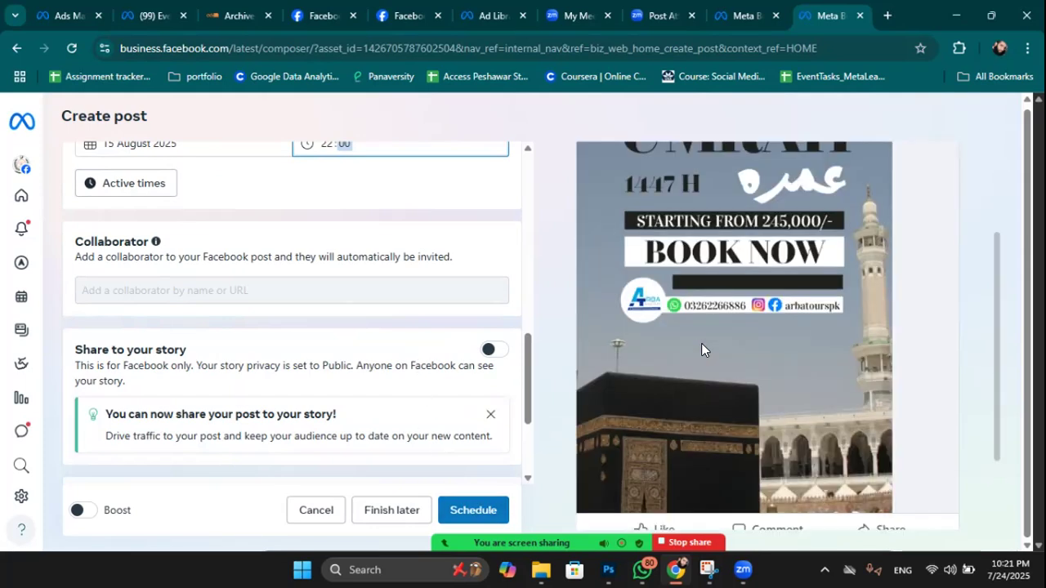
scroll(492, 306, "up", 4)
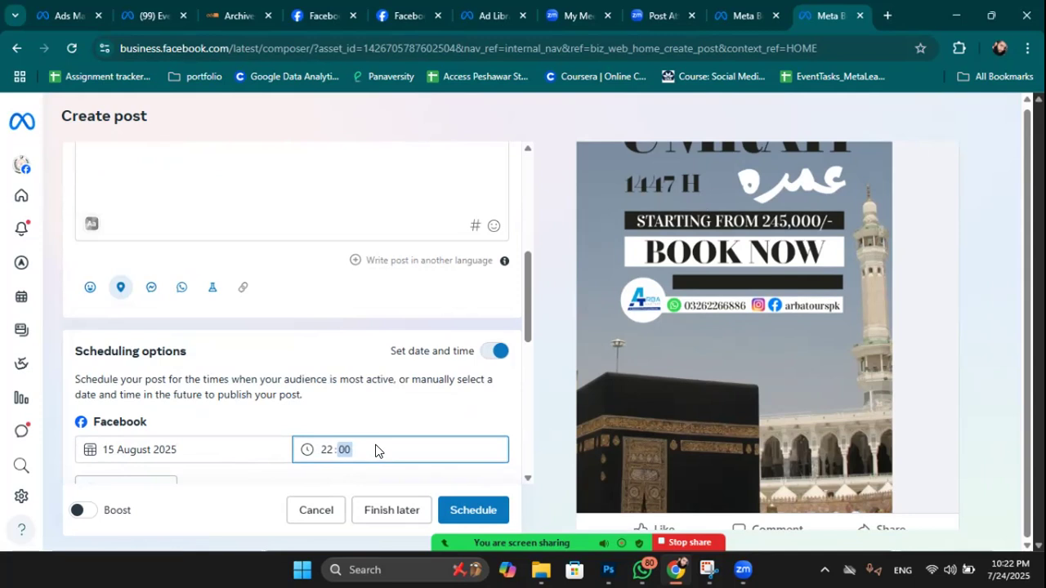
scroll(444, 352, "up", 1)
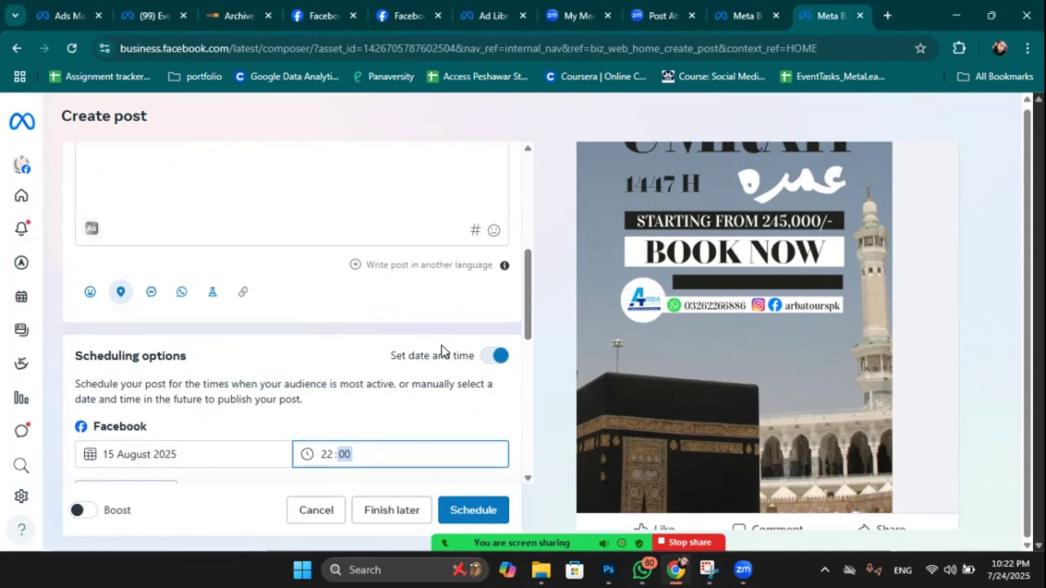
scroll(441, 345, "up", 8)
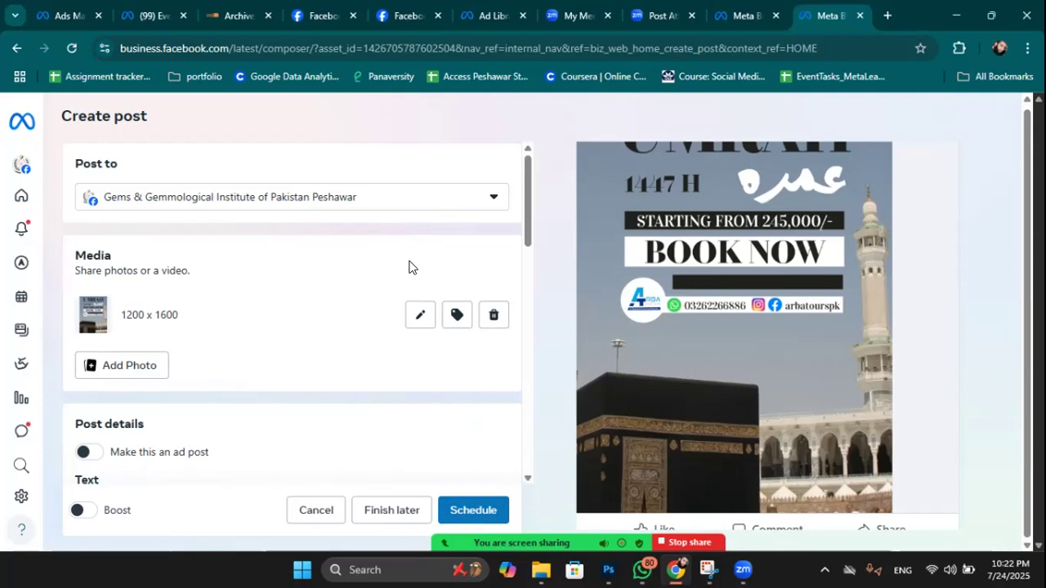
Return to Home and discard the unfinished Umrah post.
mouse_move(26, 177)
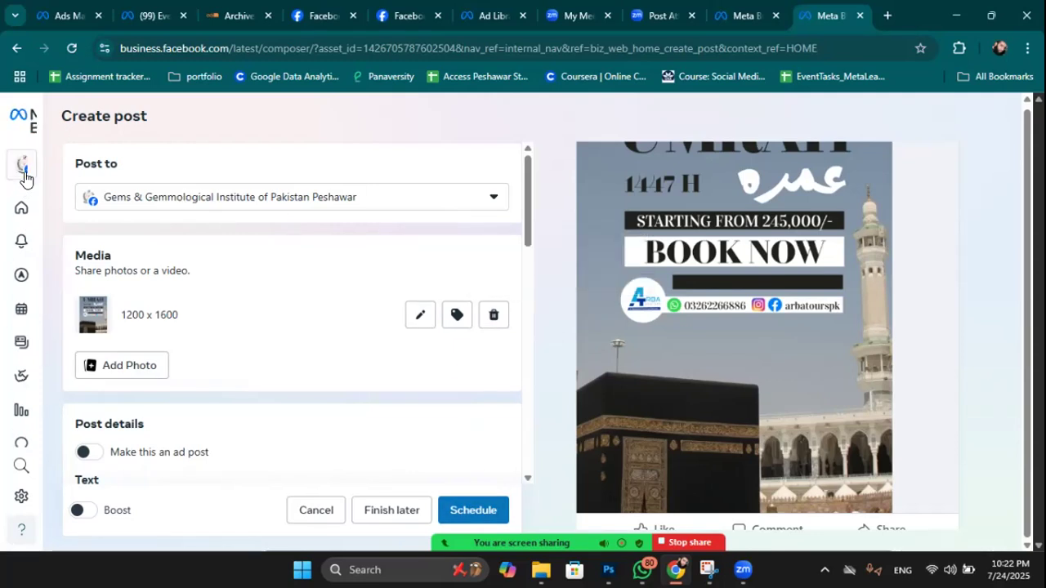
left_click(65, 211)
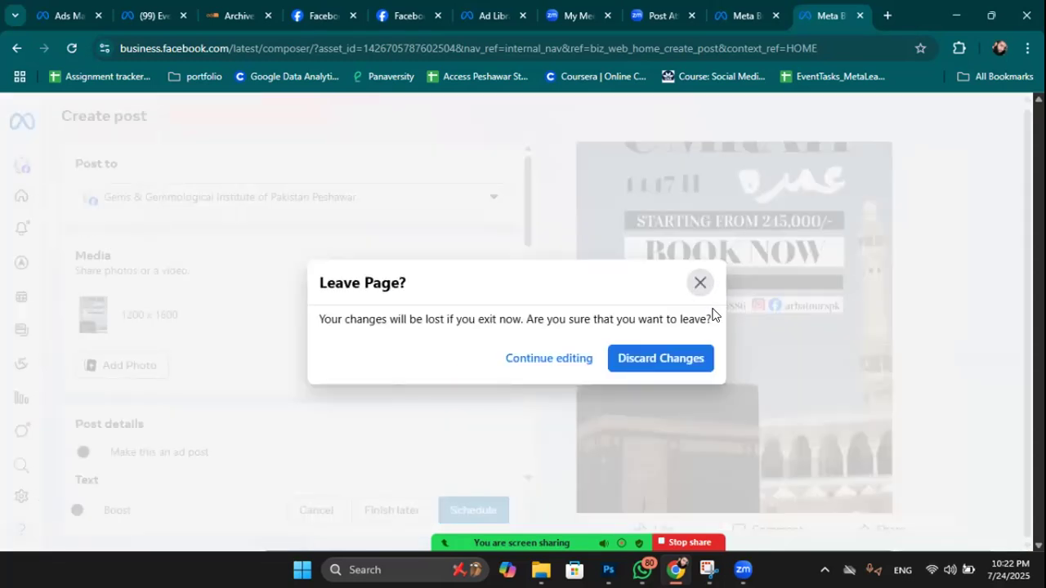
left_click(680, 359)
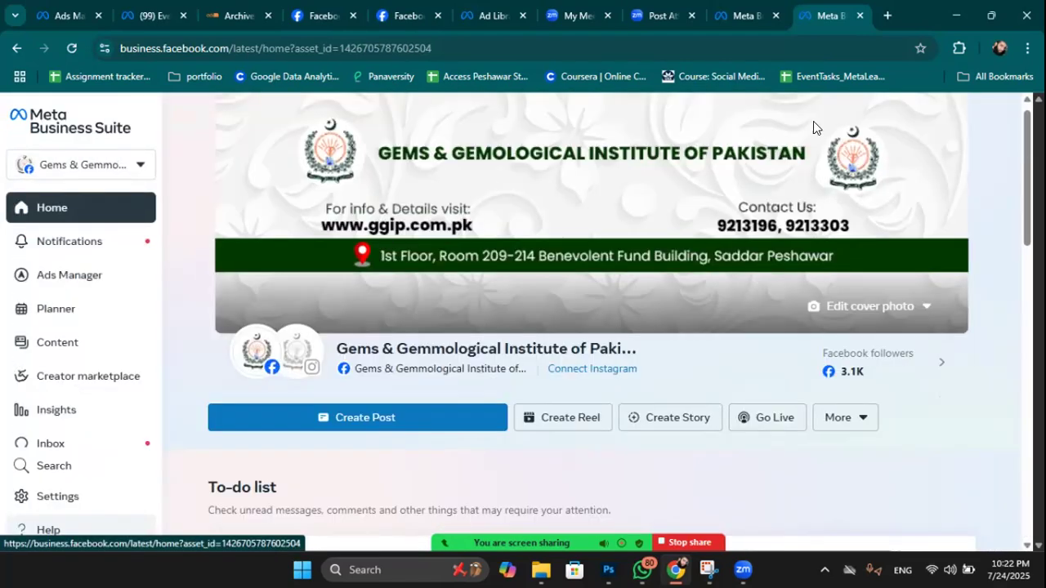
Start a new reel for the Gems page from the home page.
scroll(715, 435, "down", 1)
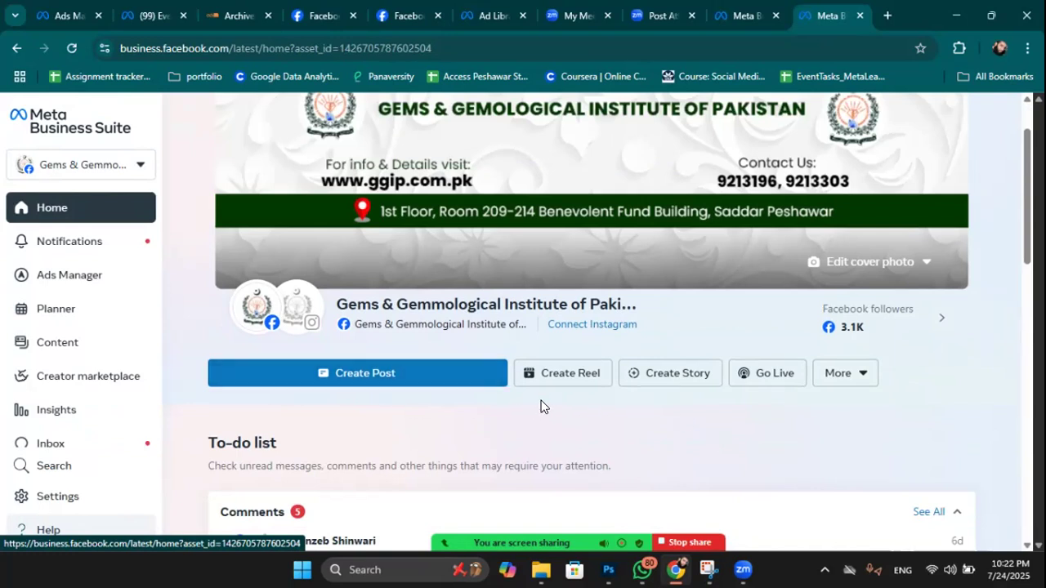
left_click(564, 379)
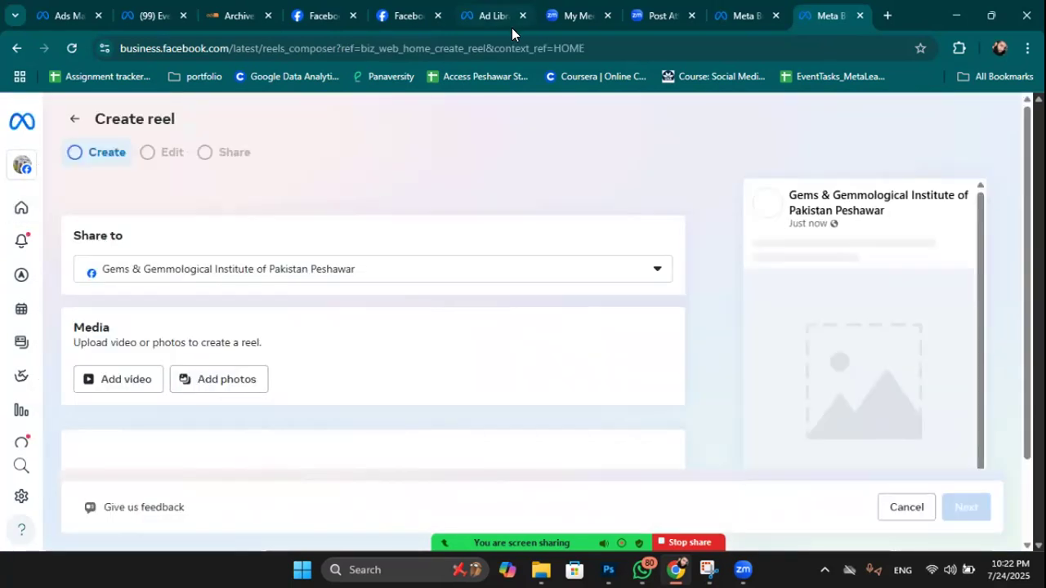
scroll(427, 294, "down", 2)
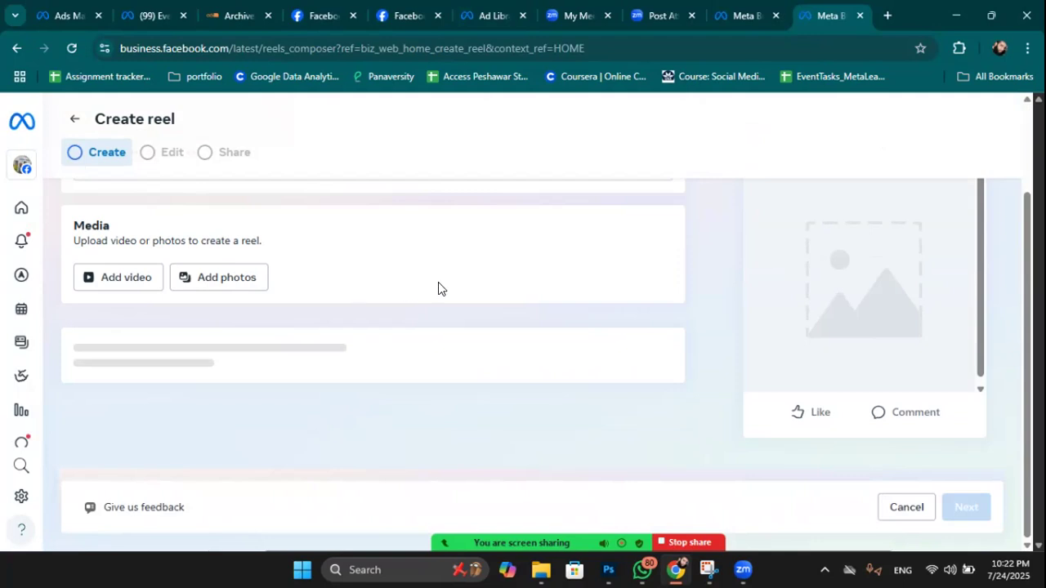
scroll(553, 294, "down", 1)
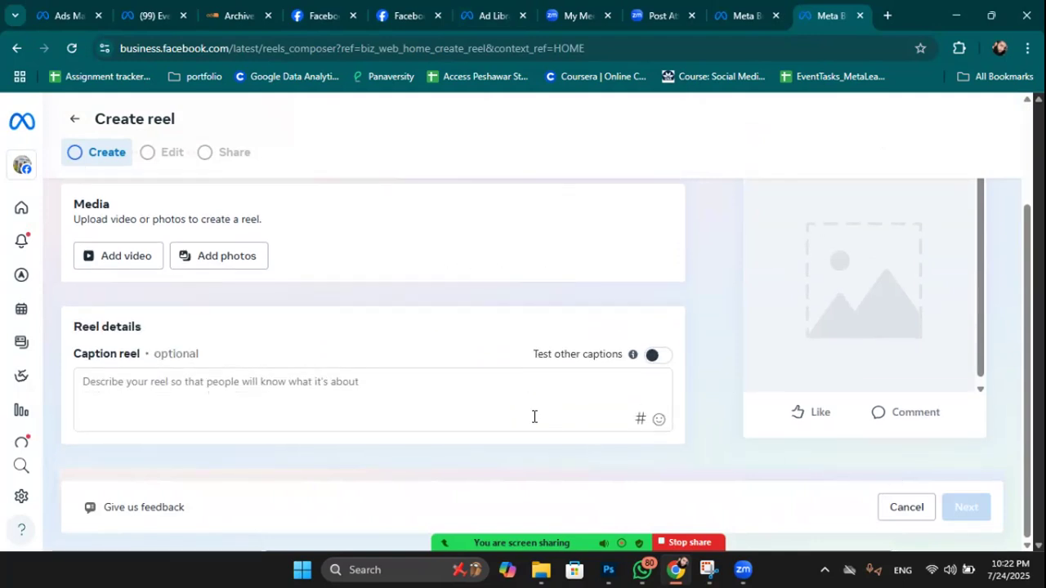
Try adding a reel video but cancel the file browser, then click into the caption.
left_click(116, 260)
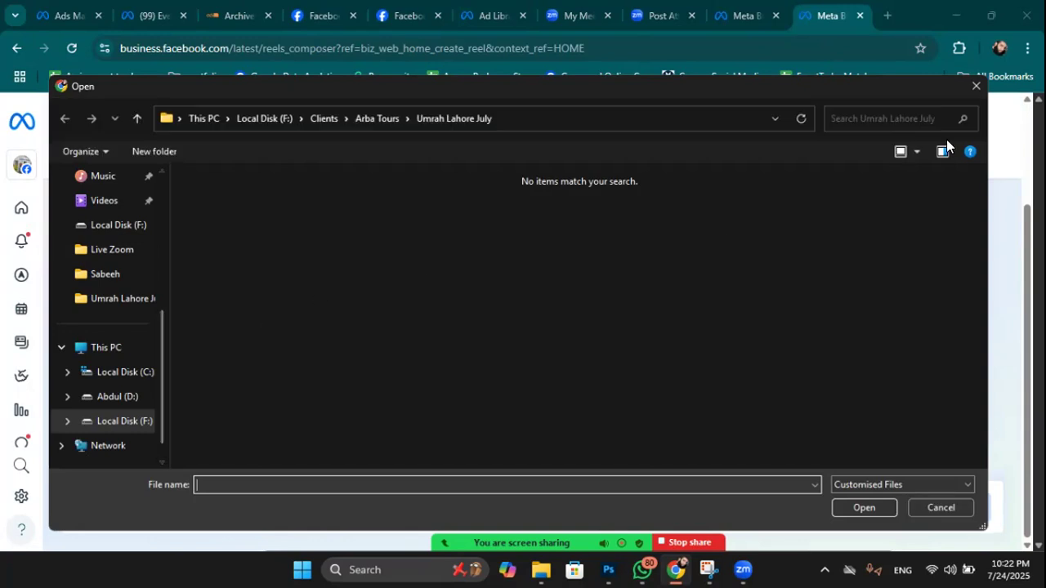
left_click(975, 85)
left_click(193, 396)
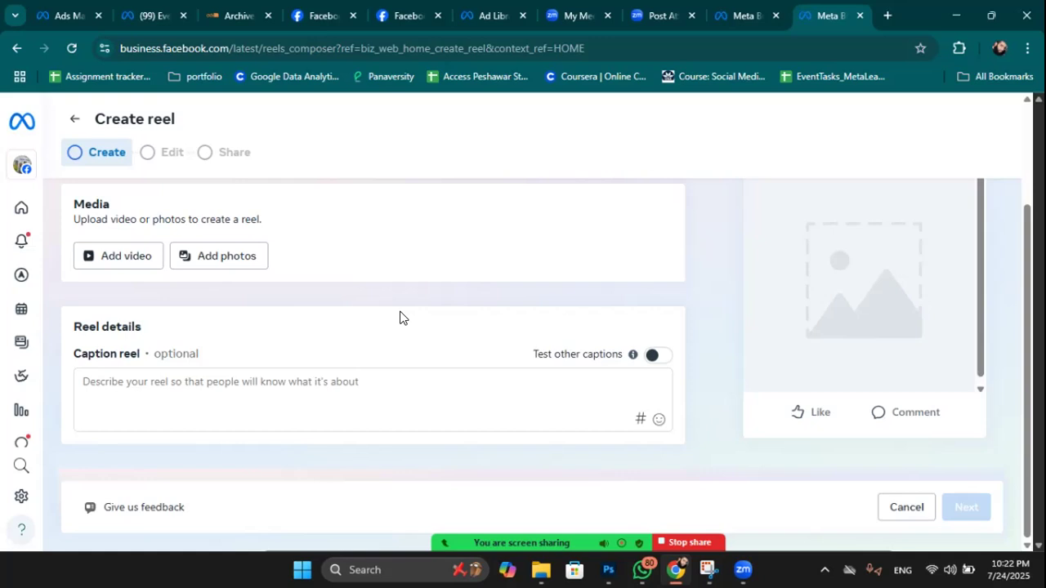
Exit the reel composer without saving and show the More creation options.
scroll(400, 318, "up", 2)
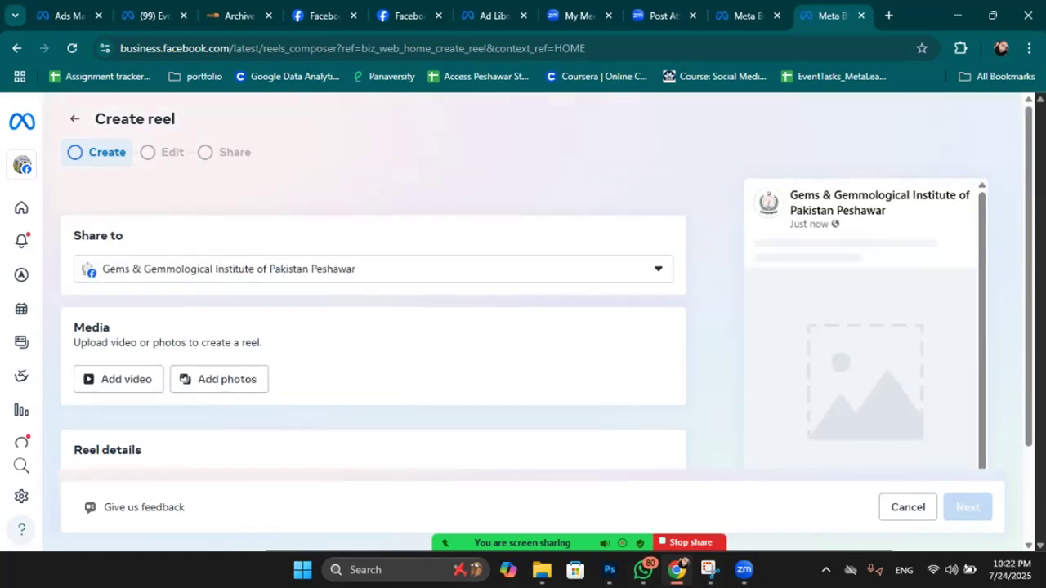
left_click(68, 121)
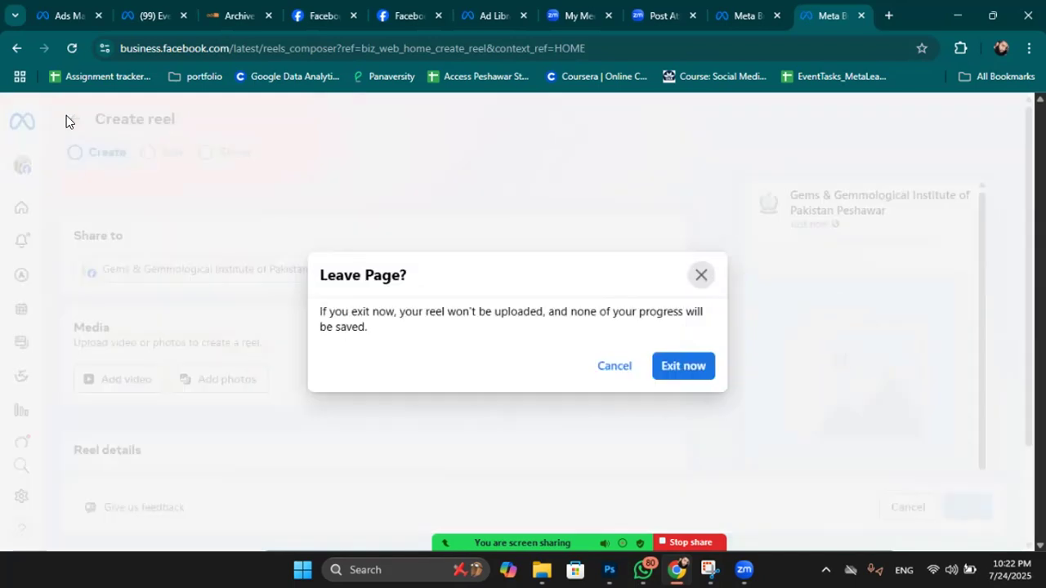
left_click(691, 366)
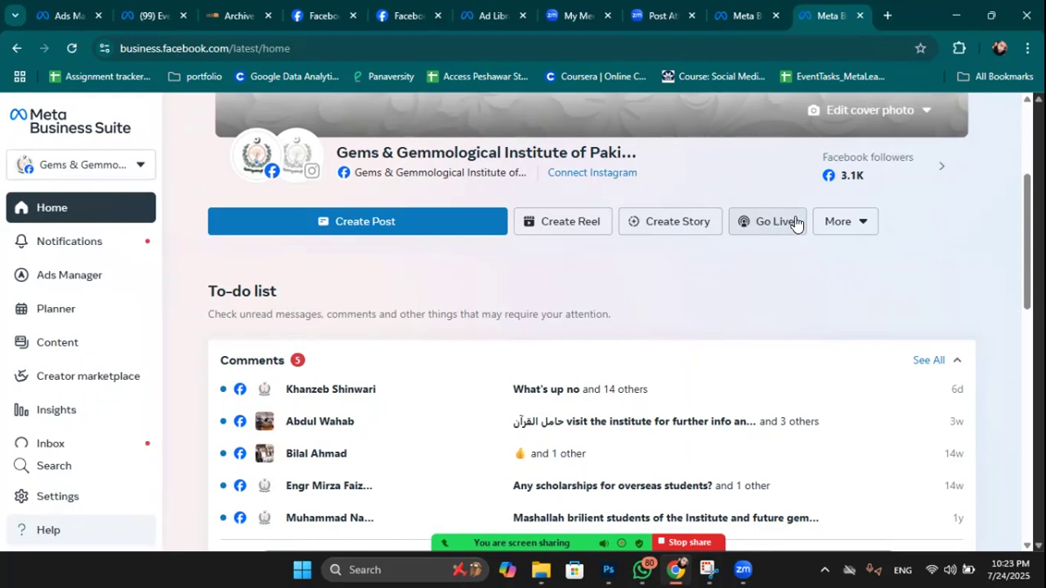
left_click(841, 224)
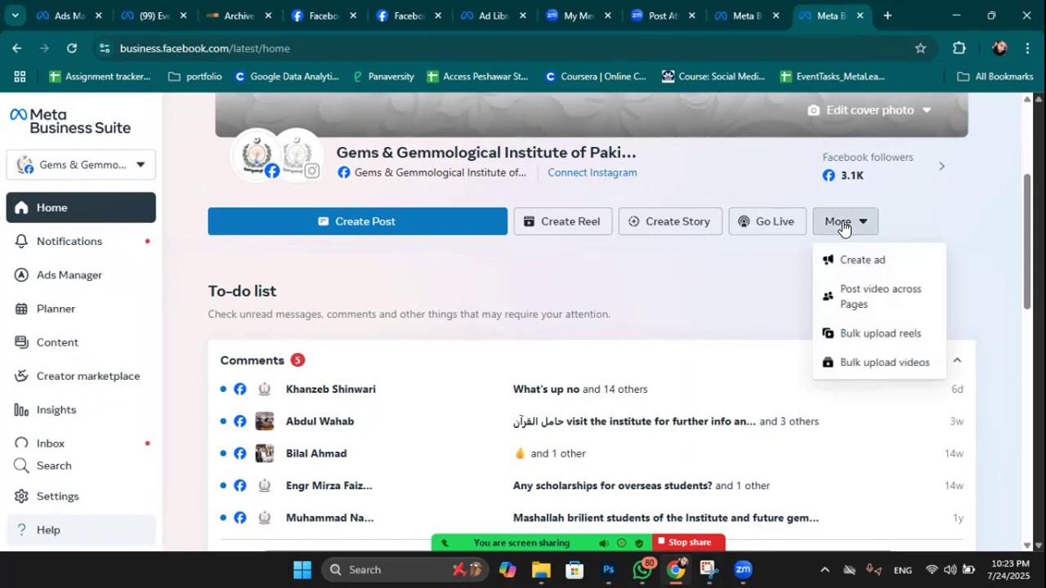
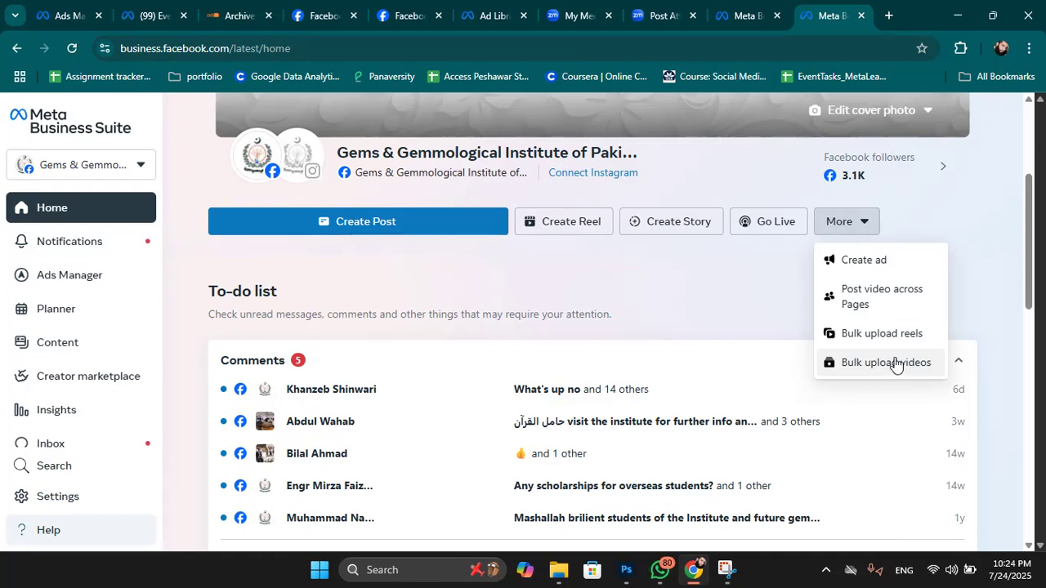
Start Bulk upload videos and add all four VID-20250714 files from F:\Clients\Babar\Mobiles.
left_click(888, 368)
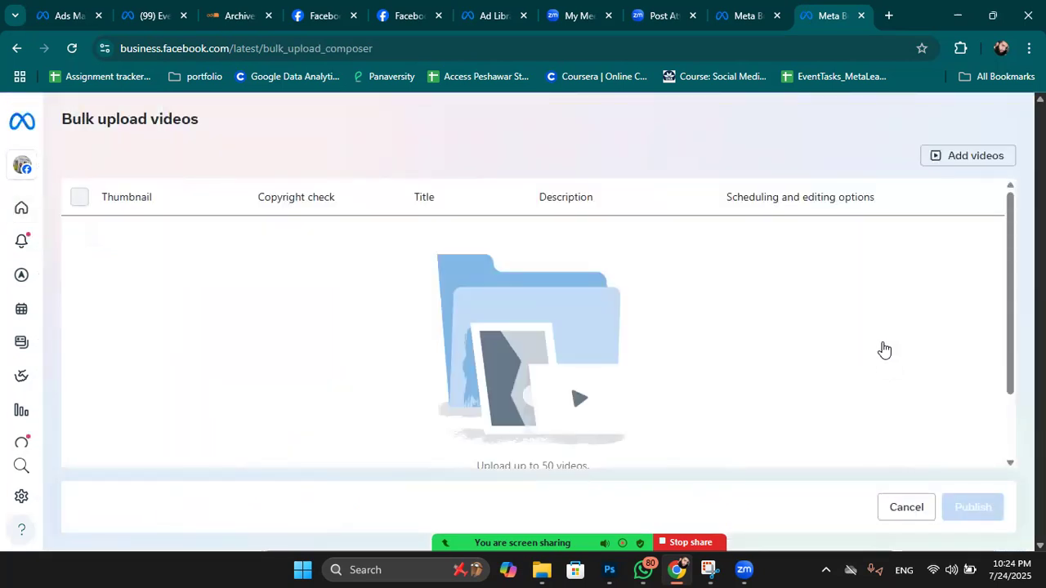
scroll(882, 350, "down", 1)
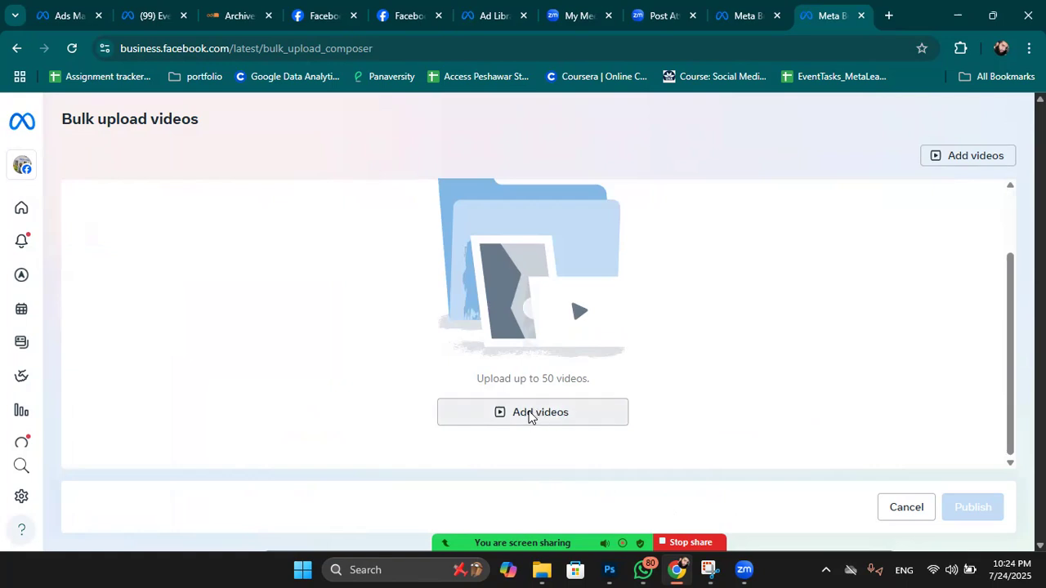
left_click(529, 415)
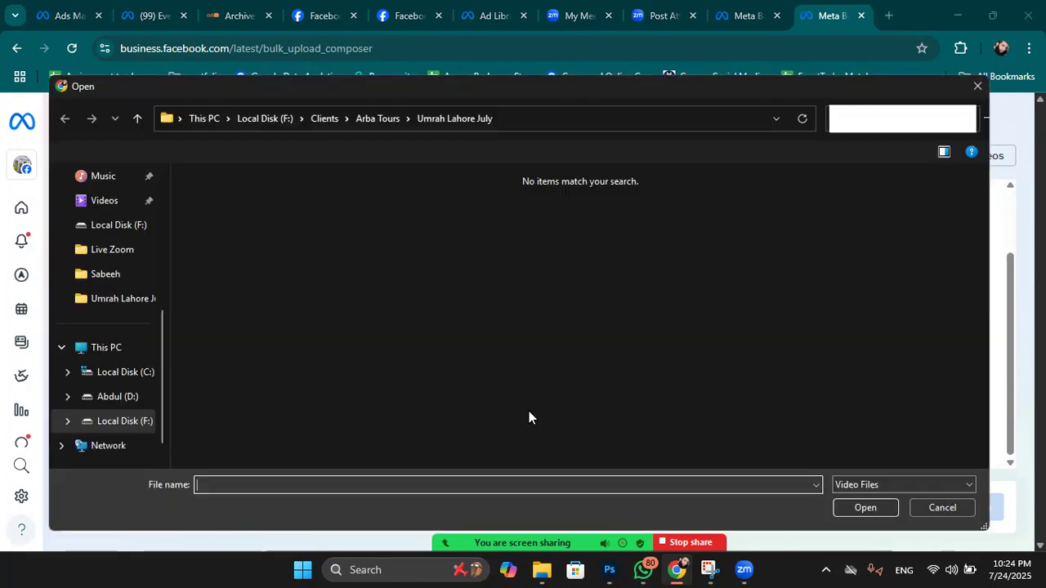
scroll(127, 421, "down", 1)
left_click(119, 398)
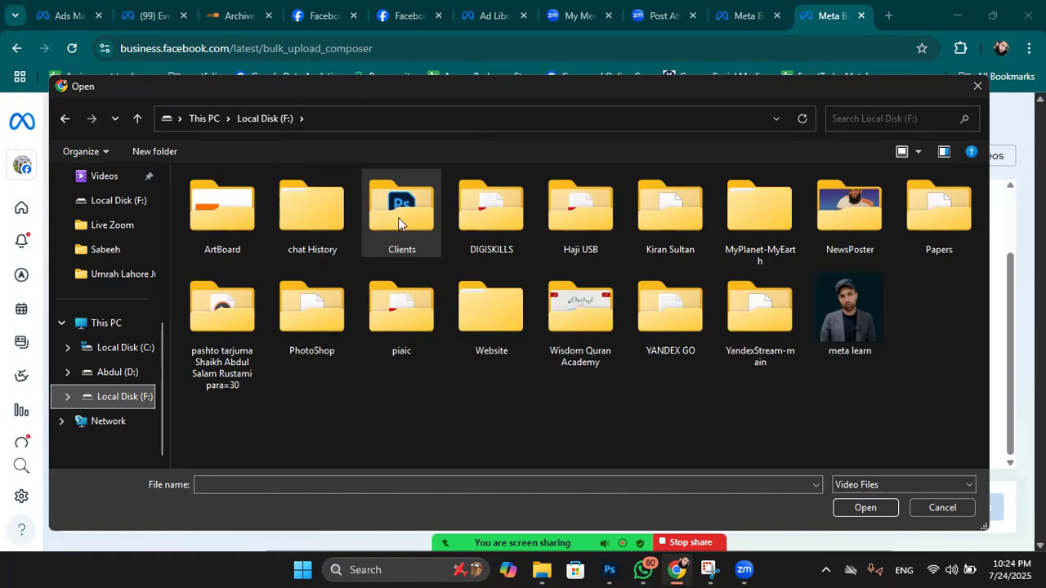
double_click(398, 217)
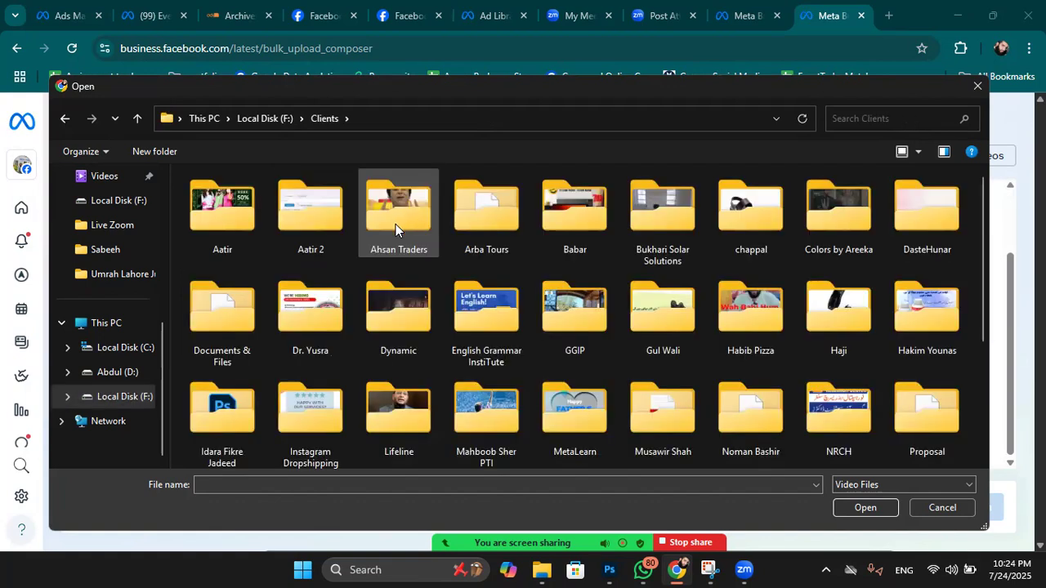
scroll(813, 301, "down", 1)
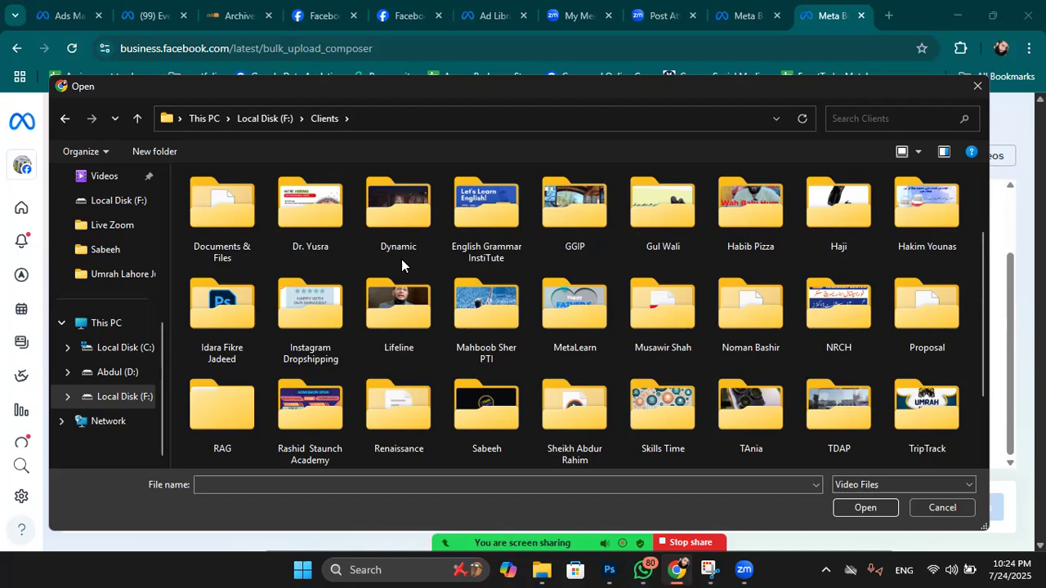
scroll(401, 259, "up", 1)
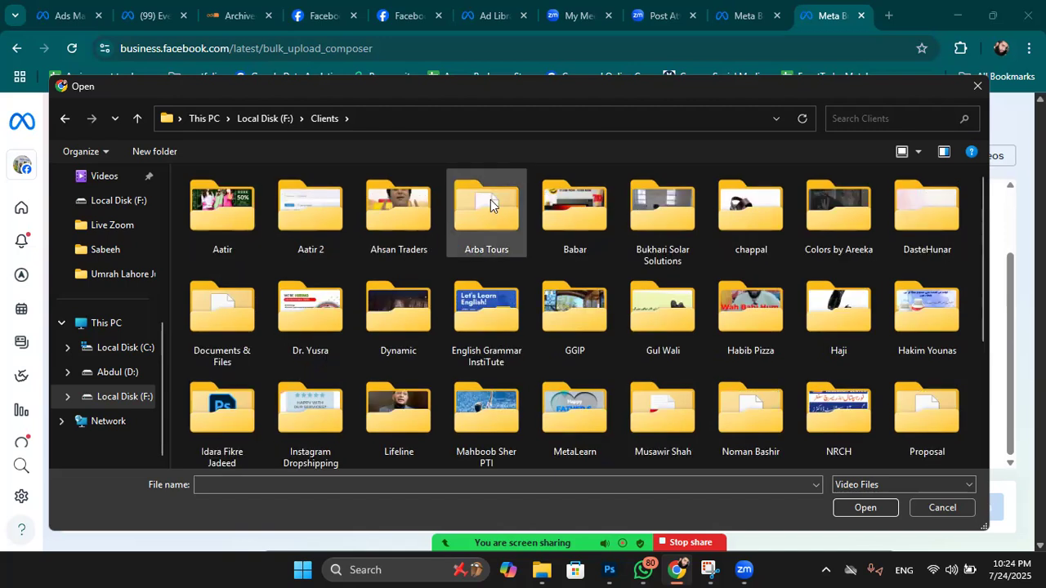
double_click(575, 211)
double_click(205, 200)
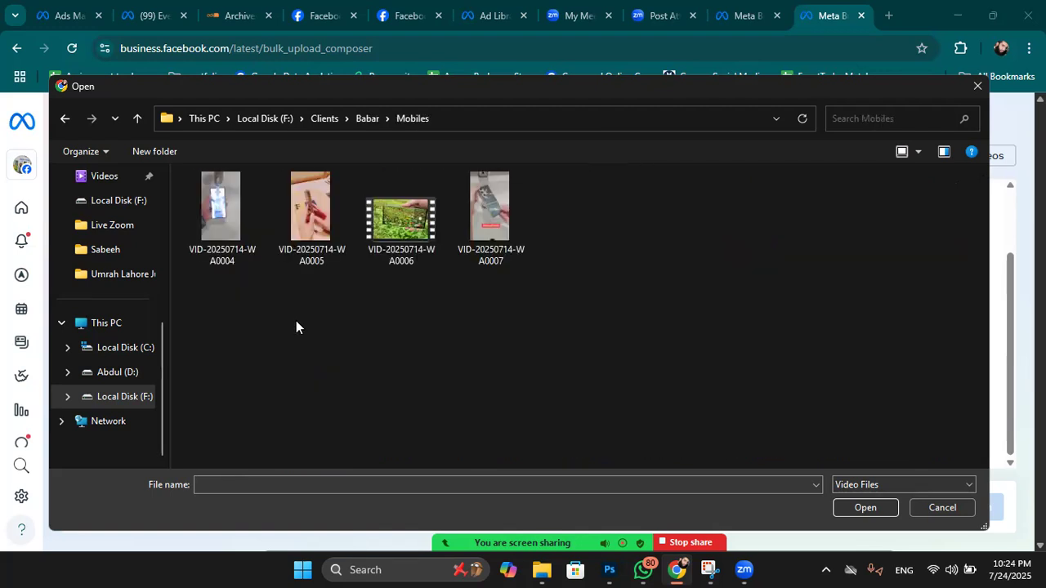
key("ctrl+a")
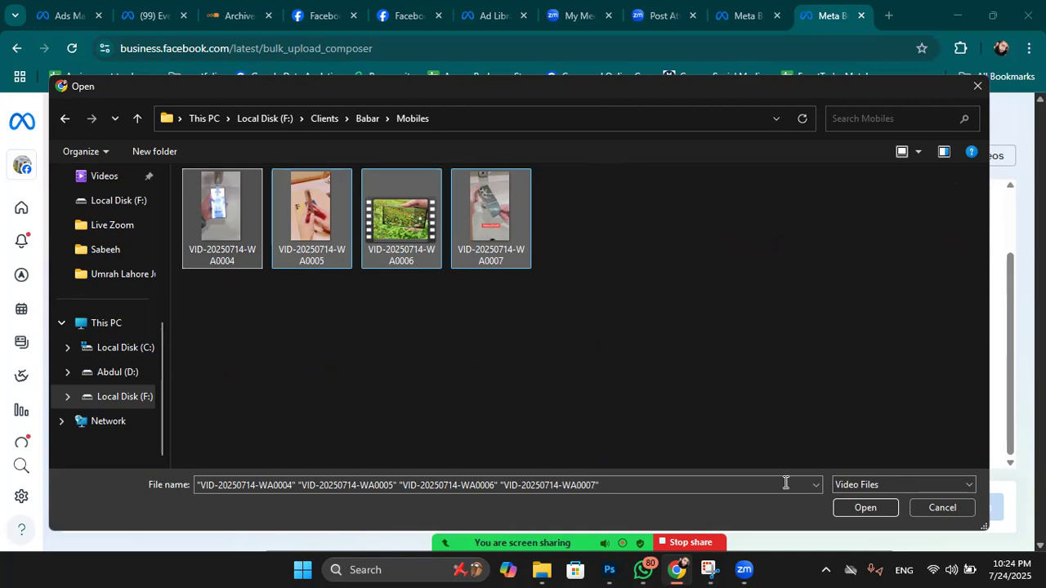
left_click(854, 508)
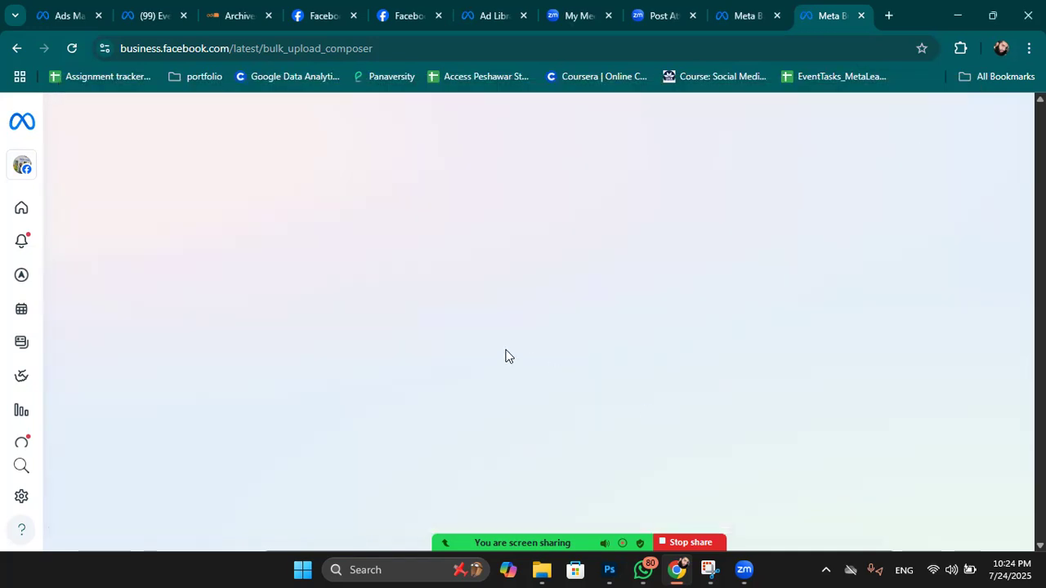
Look over the uploaded videos' titles and description fields.
scroll(215, 283, "up", 2)
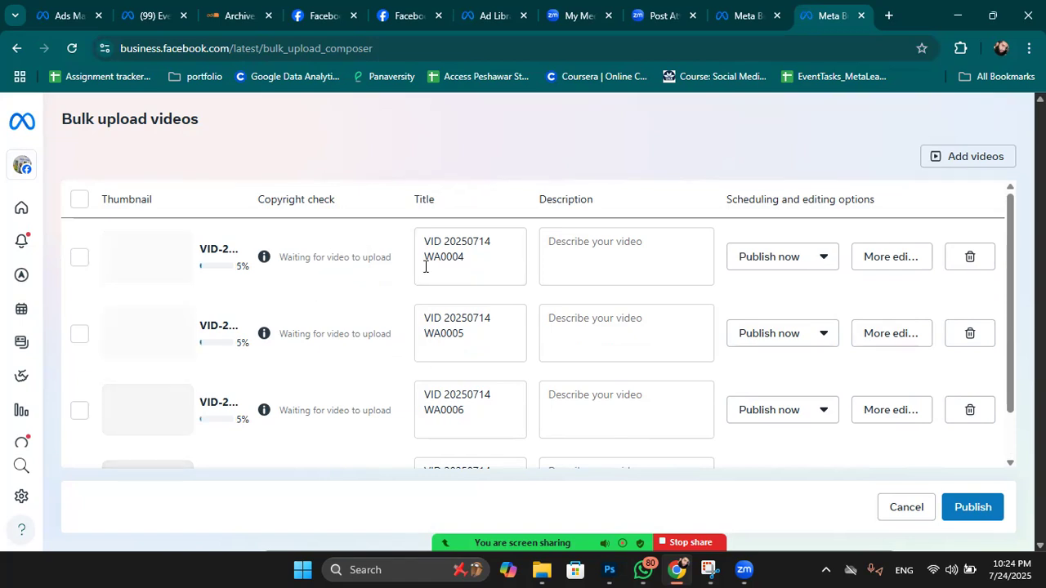
left_click_drag(487, 259, 411, 242)
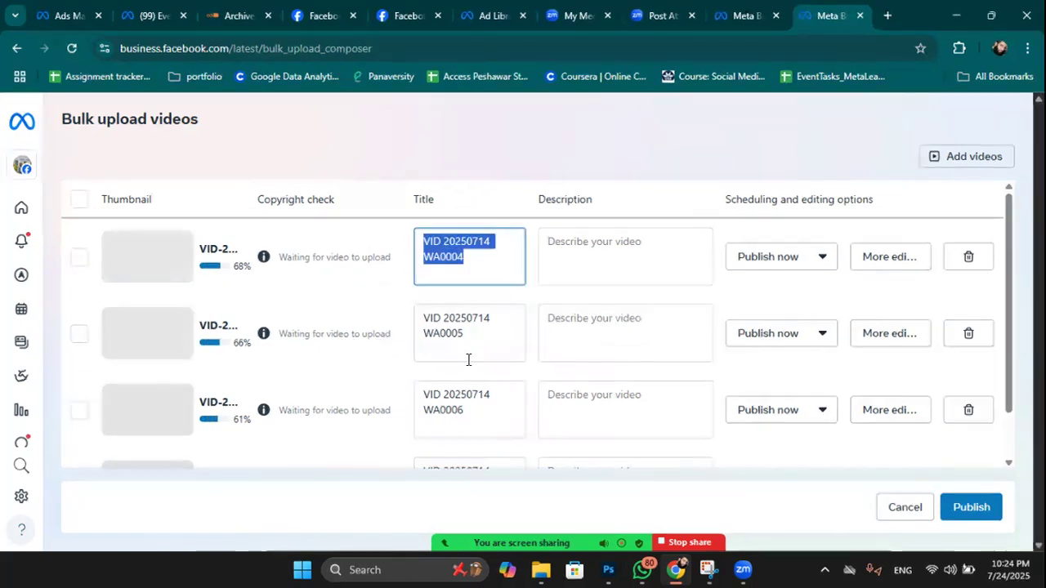
left_click_drag(462, 335, 403, 315)
left_click_drag(462, 414, 402, 392)
scroll(453, 394, "down", 1)
scroll(453, 393, "up", 1)
left_click(587, 259)
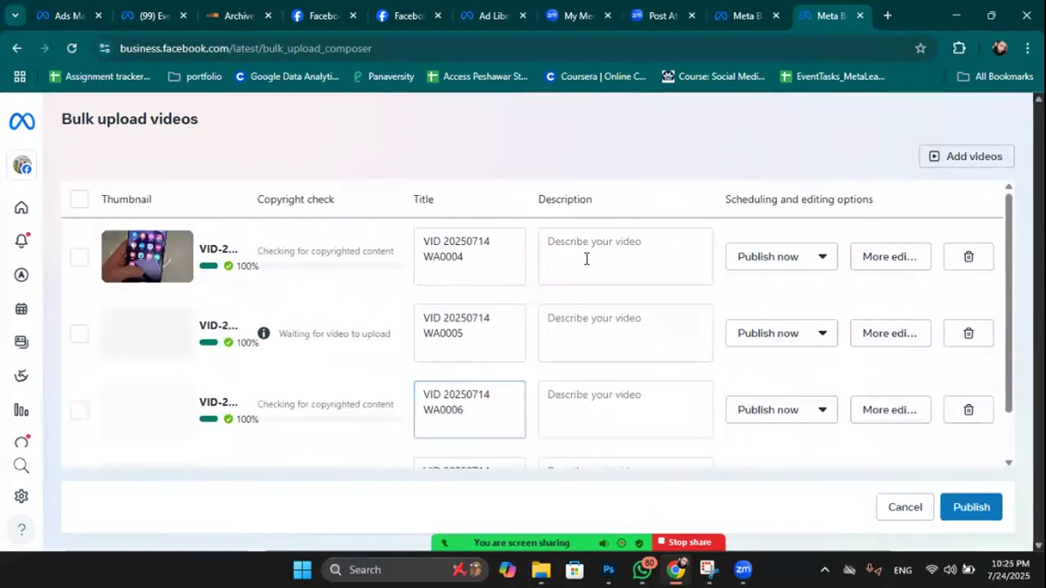
left_click(583, 357)
scroll(584, 358, "down", 1)
left_click(585, 360)
scroll(596, 349, "up", 2)
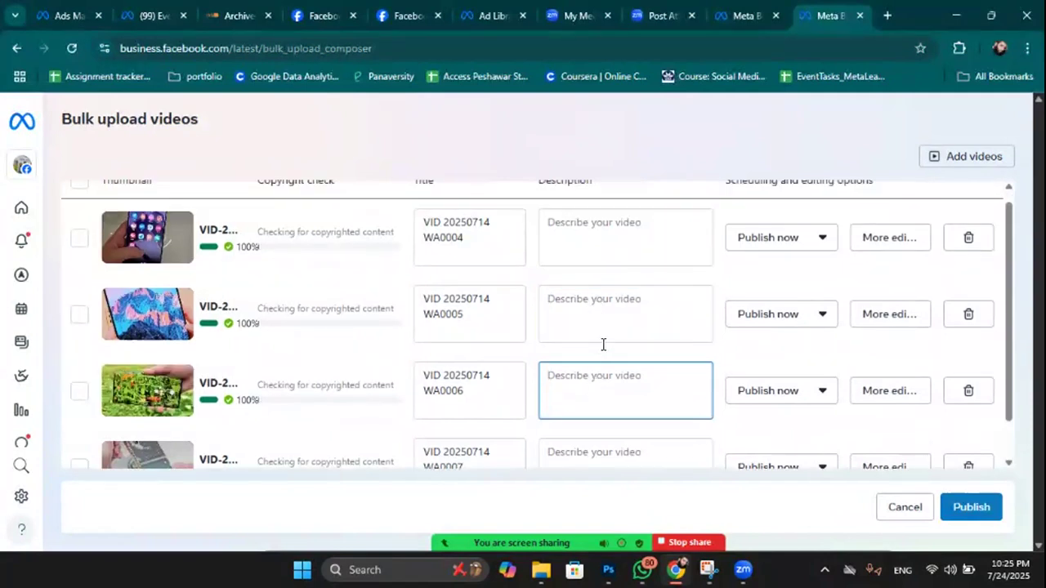
Schedule the first two videos for 24 and 25 Jul 2025 at 23:24.
left_click(809, 258)
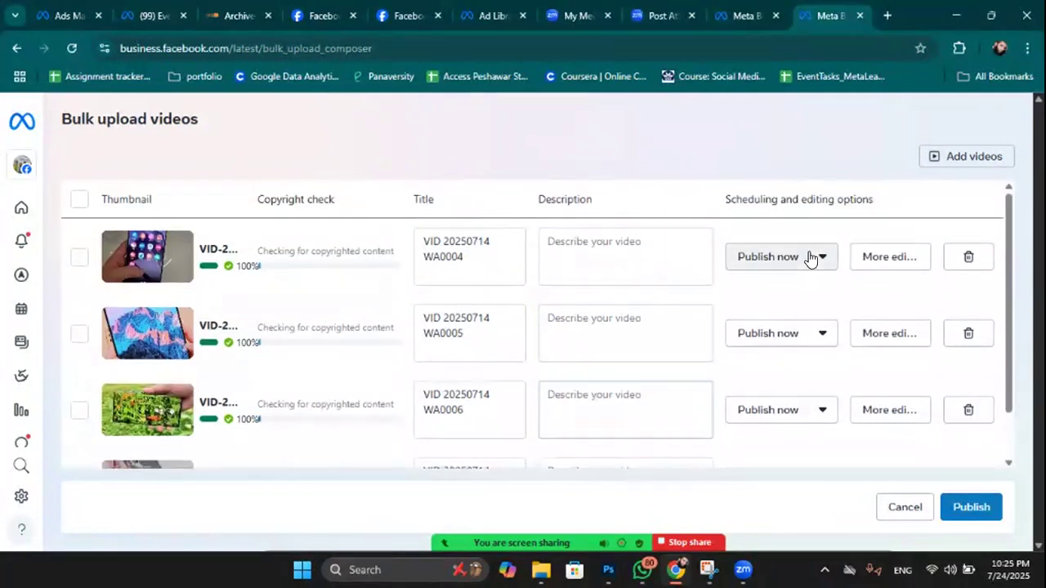
left_click(869, 304)
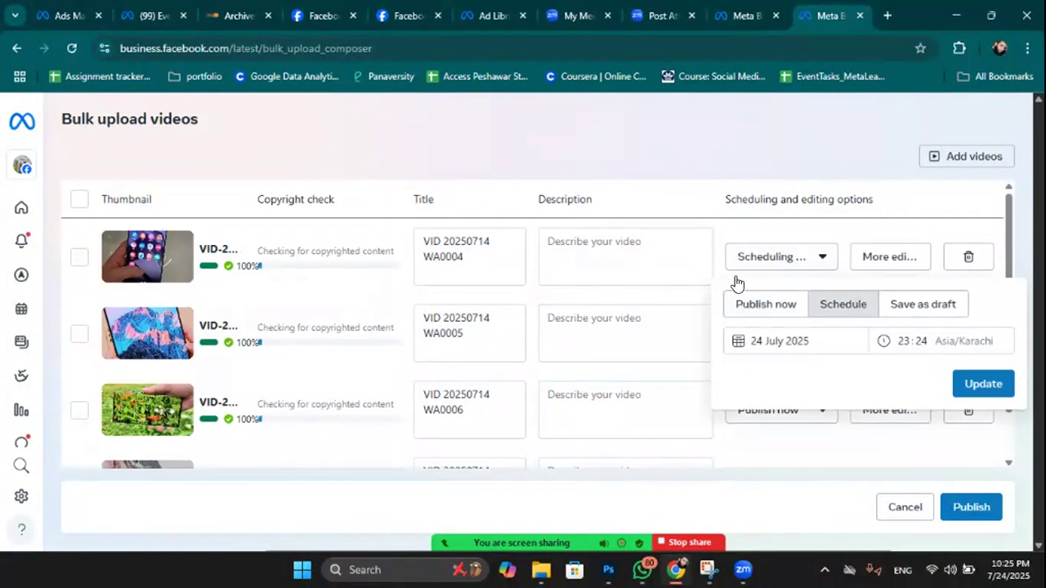
left_click(973, 385)
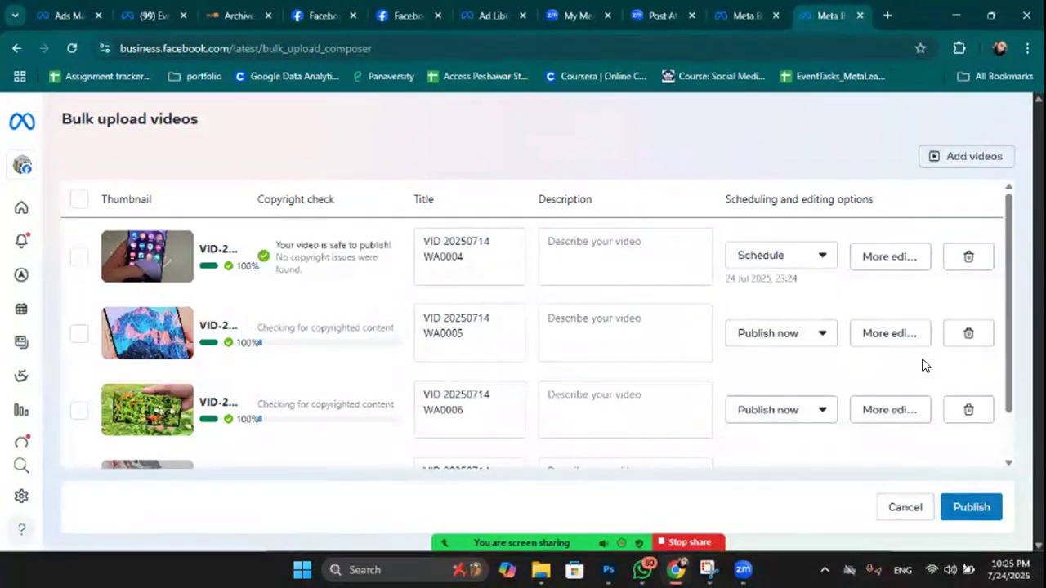
left_click_drag(727, 281, 825, 280)
left_click(827, 282)
left_click(806, 335)
left_click(862, 384)
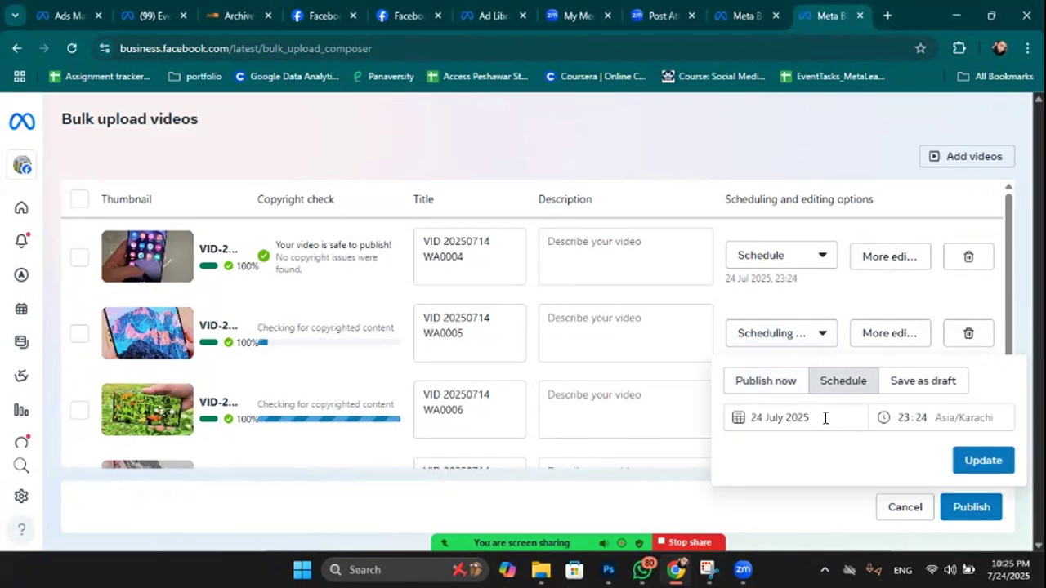
left_click(829, 417)
left_click(864, 356)
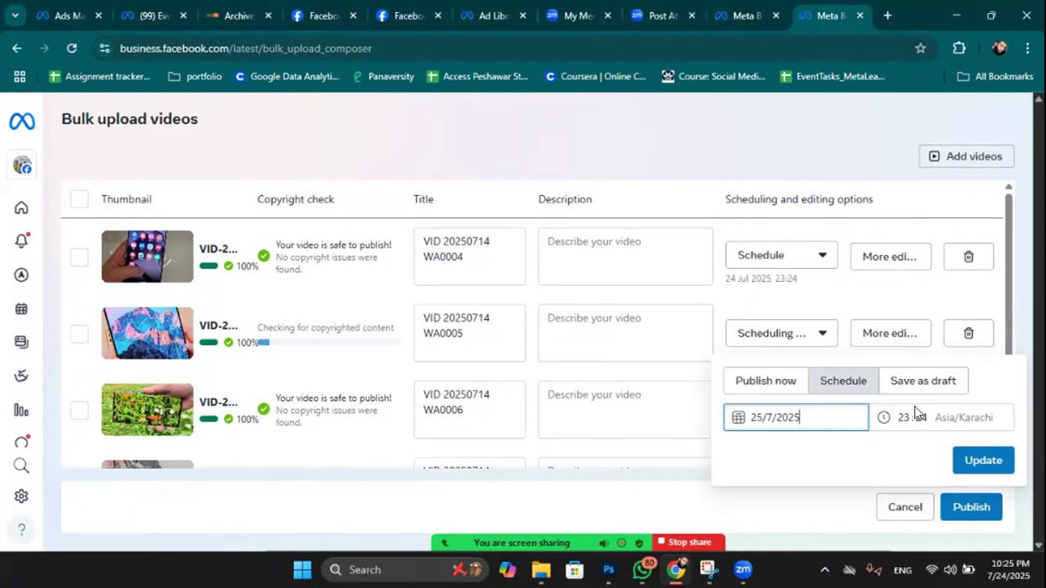
left_click(981, 457)
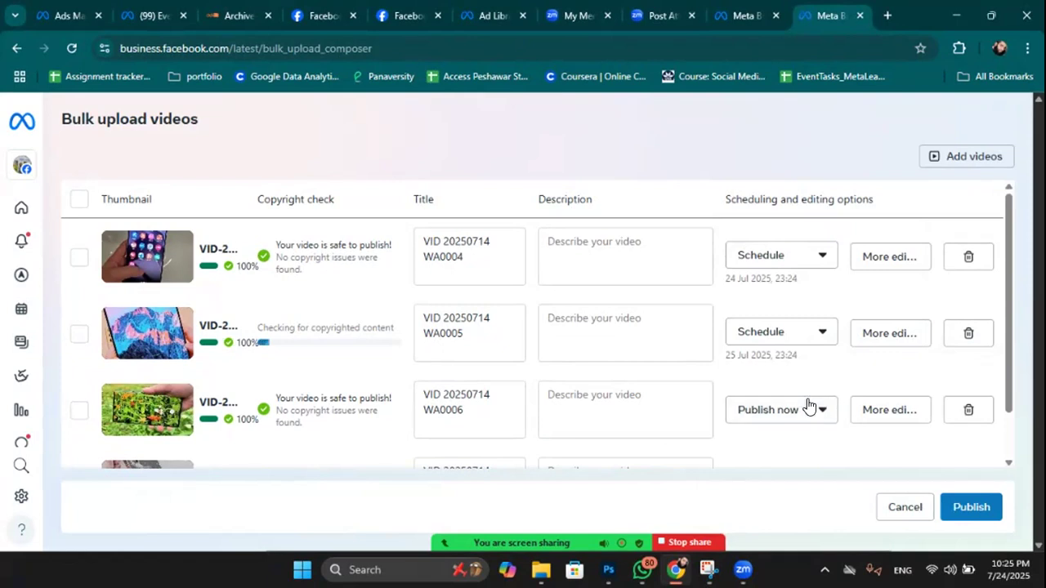
Schedule the third video for 26 Jul 2025 at 23:24.
left_click(811, 413)
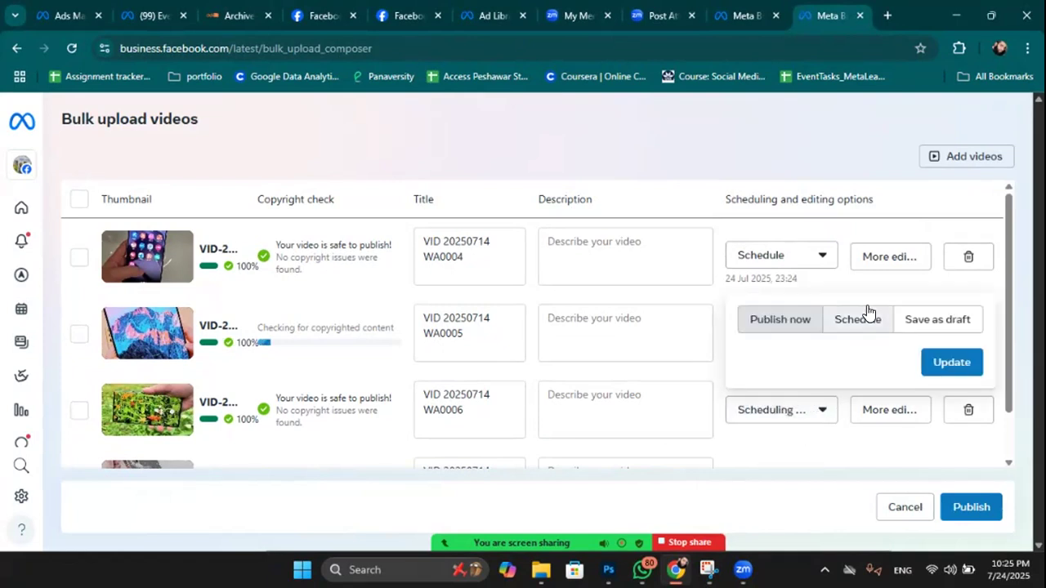
left_click(864, 317)
left_click(812, 410)
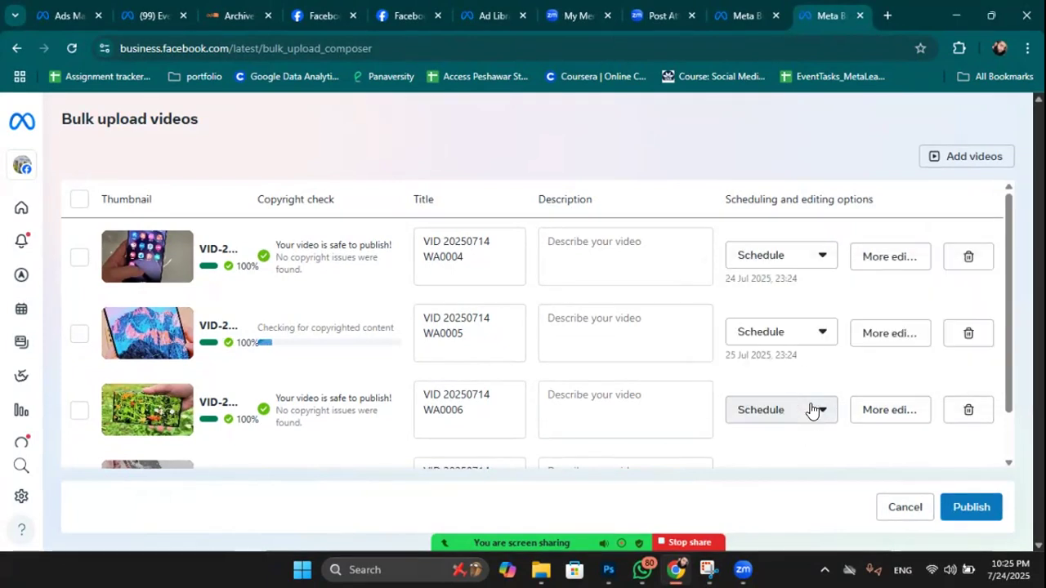
left_click(821, 413)
left_click(822, 415)
left_click(822, 415)
left_click(812, 319)
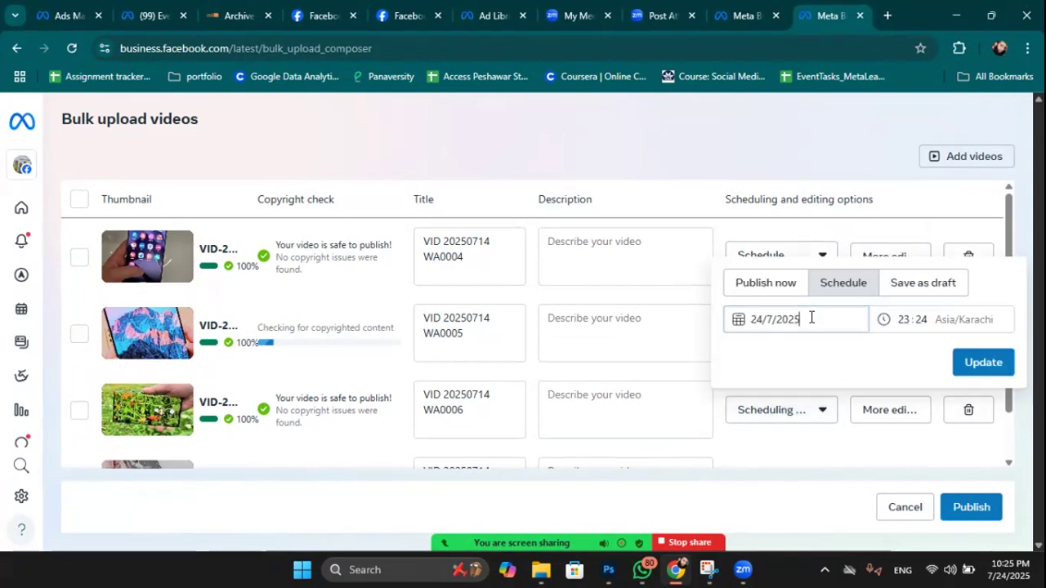
left_click(893, 469)
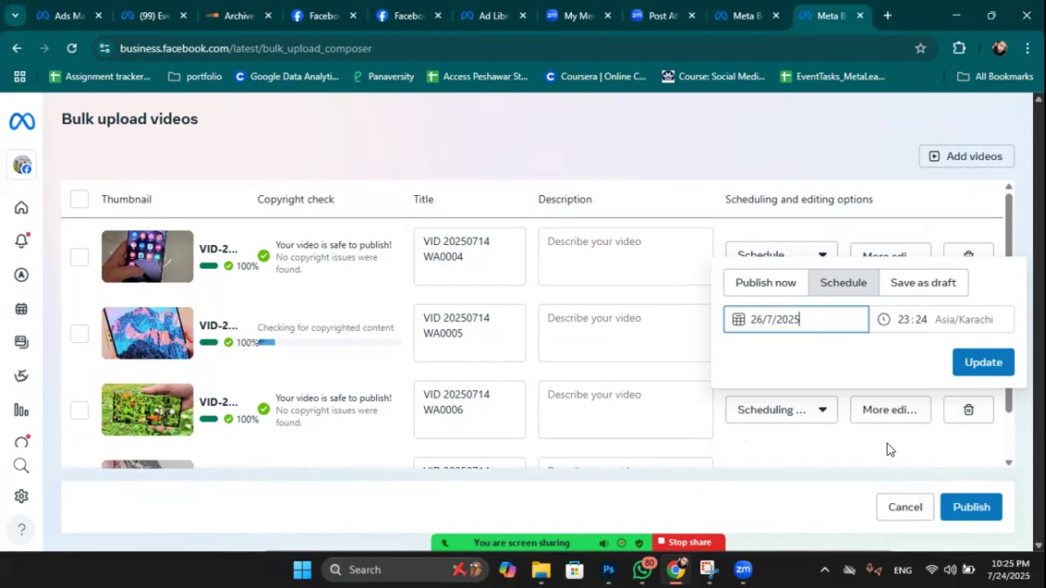
left_click(983, 363)
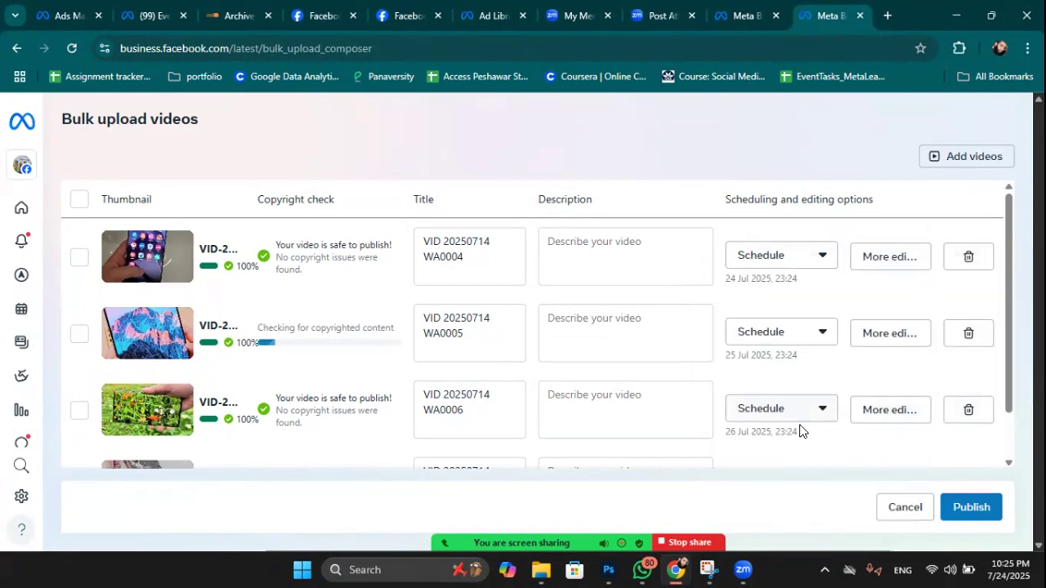
Schedule the fourth video (WA0007) for 27 Jul 2025 at 23:24.
scroll(801, 432, "down", 2)
left_click(813, 440)
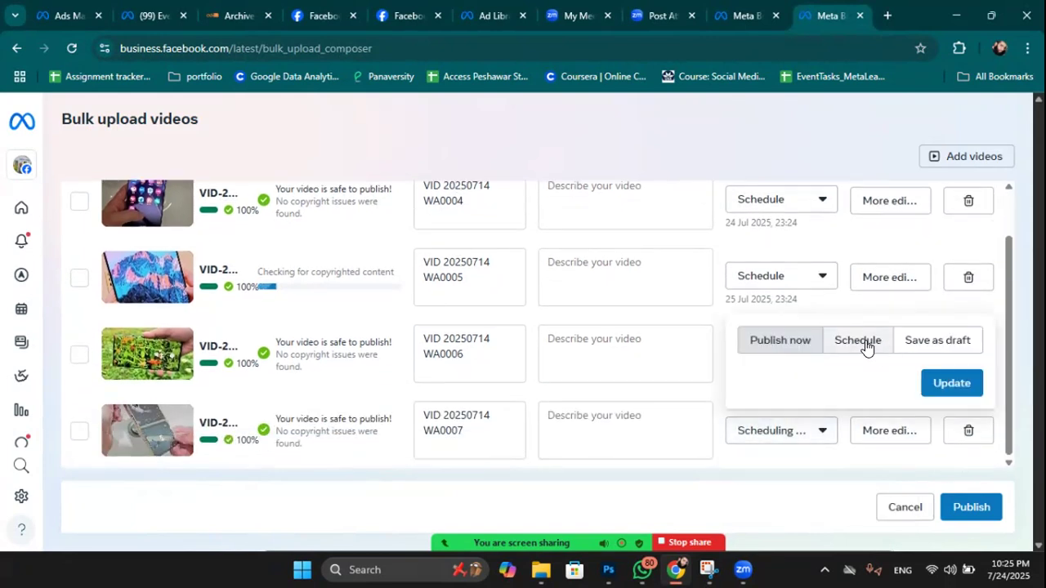
left_click(866, 340)
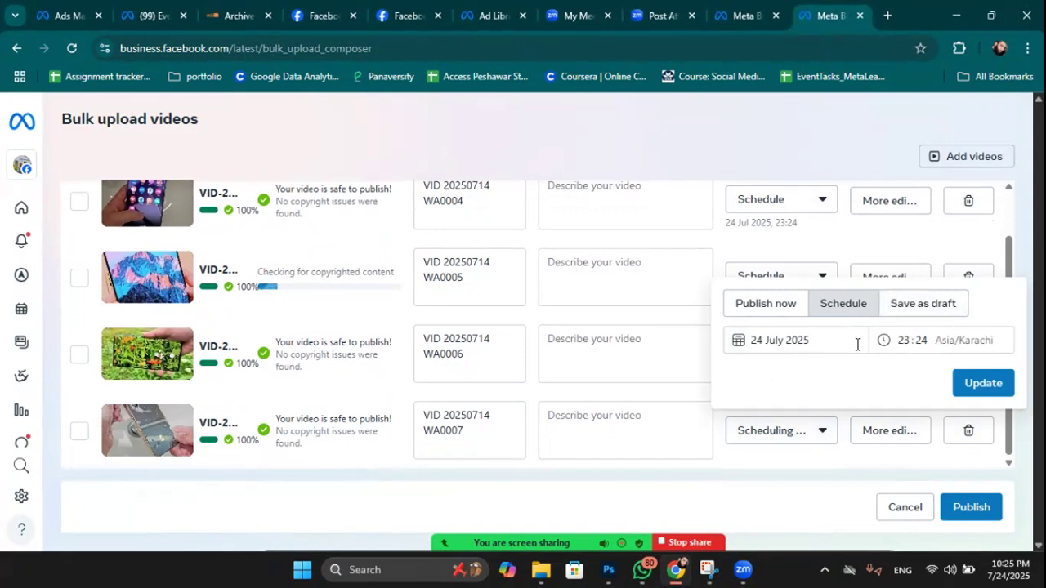
left_click(852, 343)
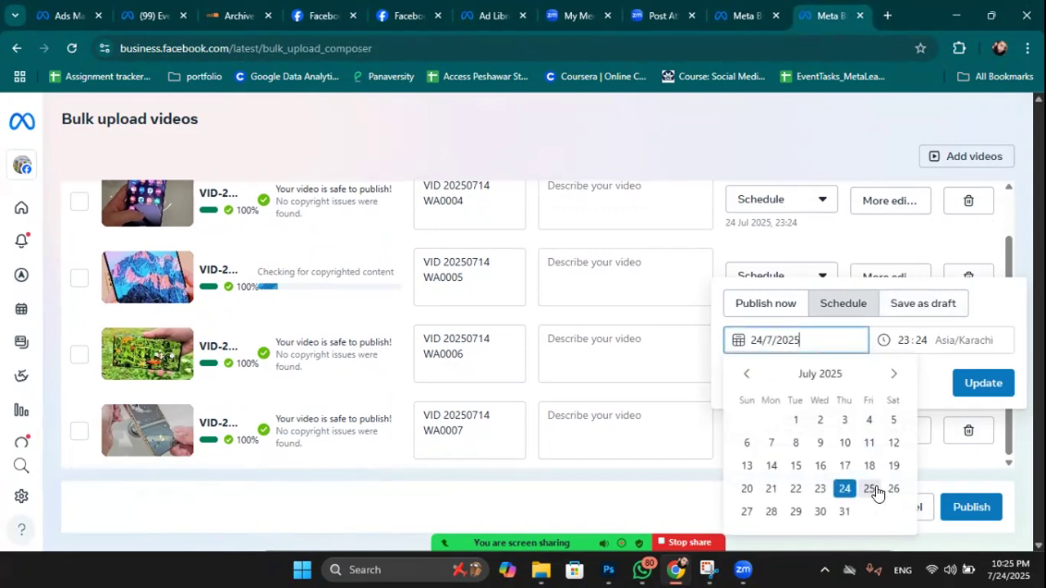
left_click(746, 512)
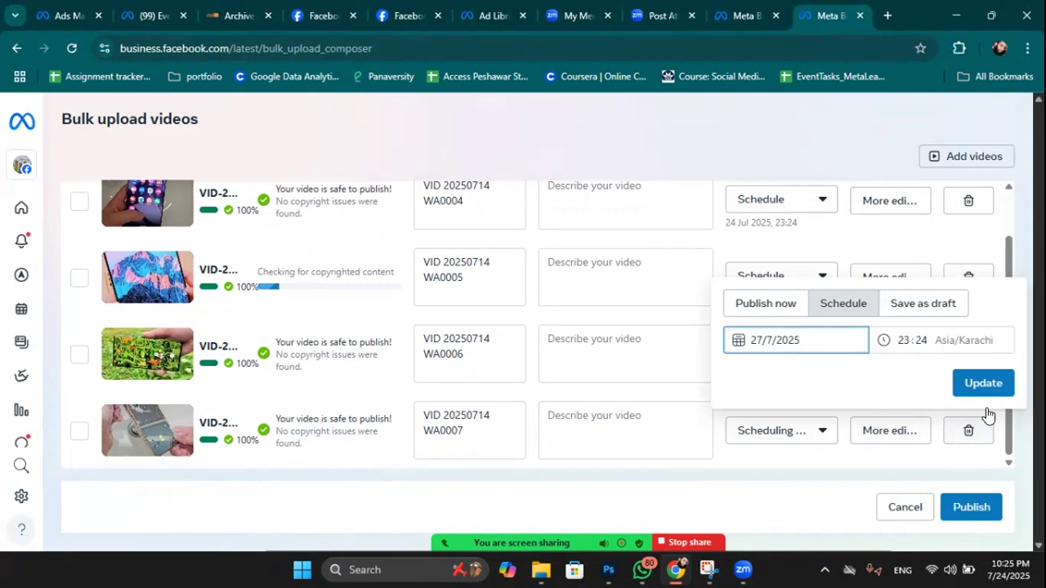
left_click(984, 383)
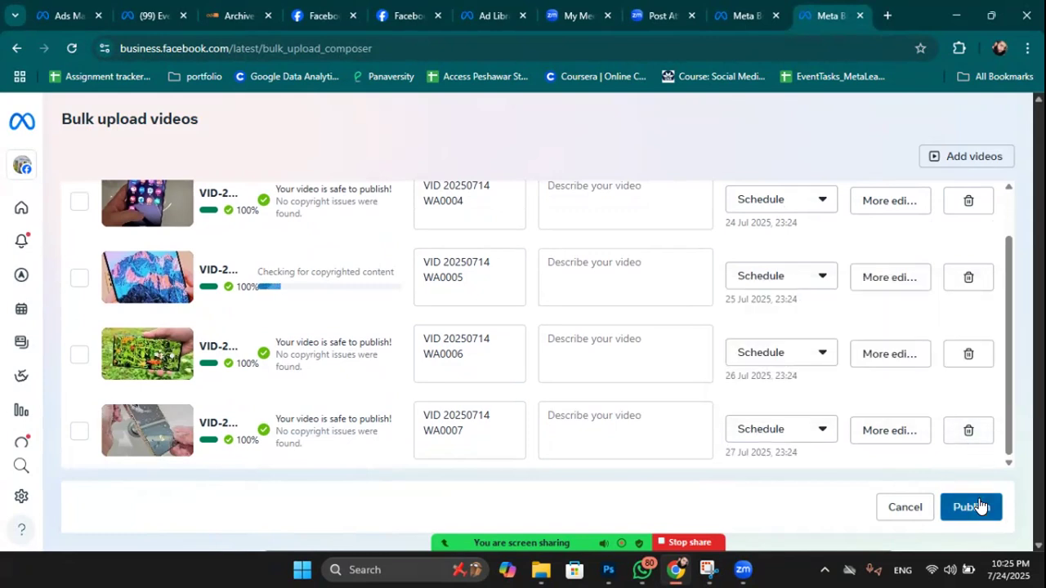
Review the scheduled dates and times of all four videos.
scroll(593, 337, "up", 1)
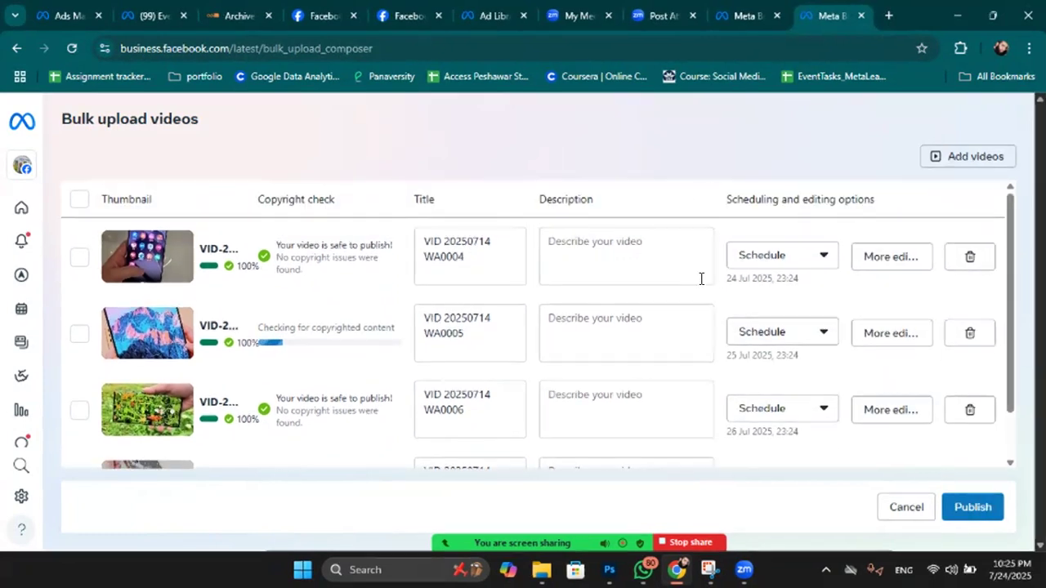
left_click_drag(727, 280, 731, 281)
scroll(736, 426, "down", 1)
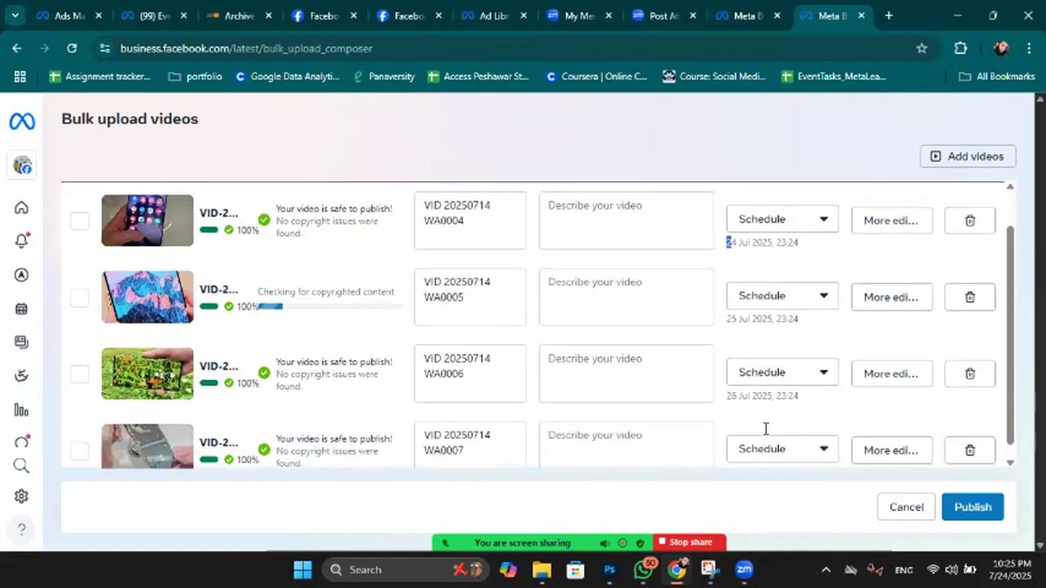
left_click_drag(776, 454, 801, 459)
left_click_drag(775, 373, 746, 320)
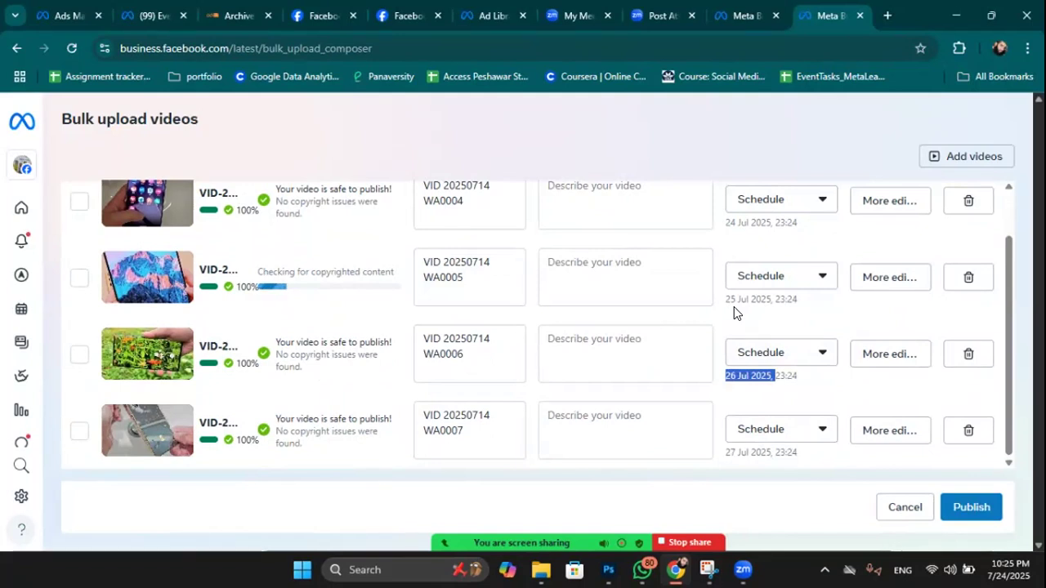
scroll(734, 306, "up", 1)
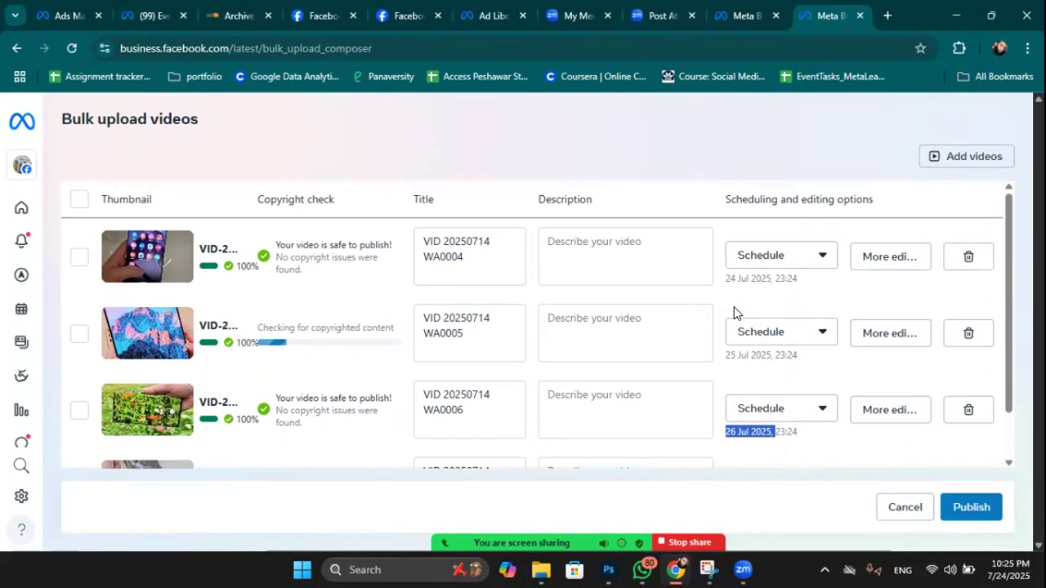
In the first video's full editor, upload emerlad.jpg from the Desktop as its thumbnail.
left_click(887, 262)
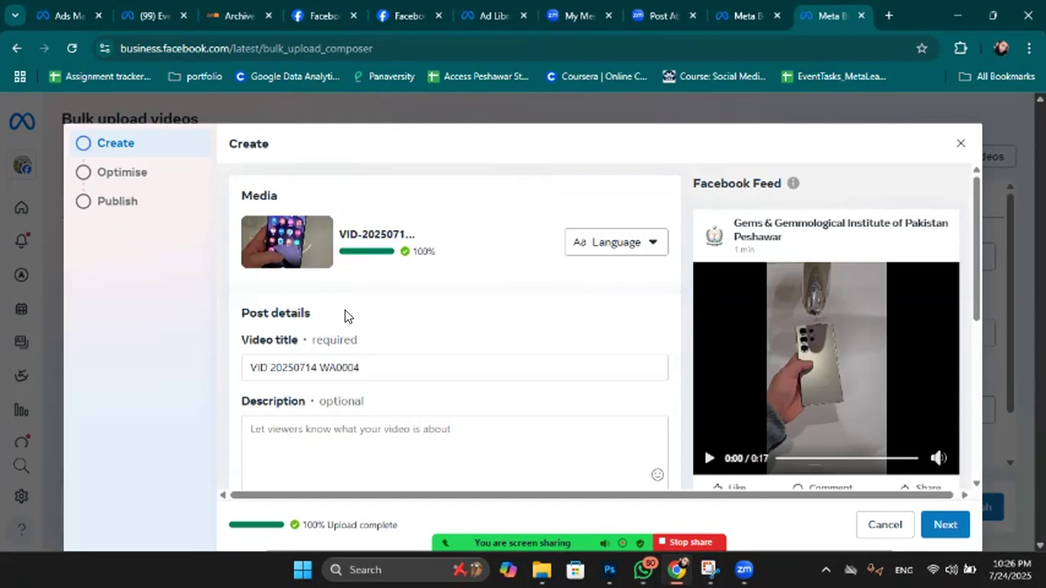
scroll(345, 311, "down", 3)
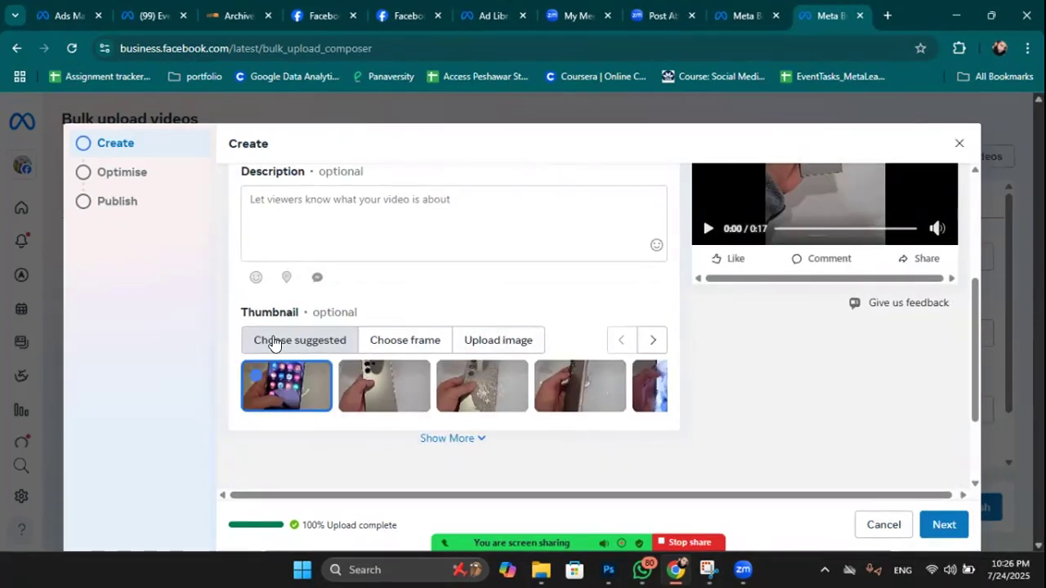
left_click(414, 388)
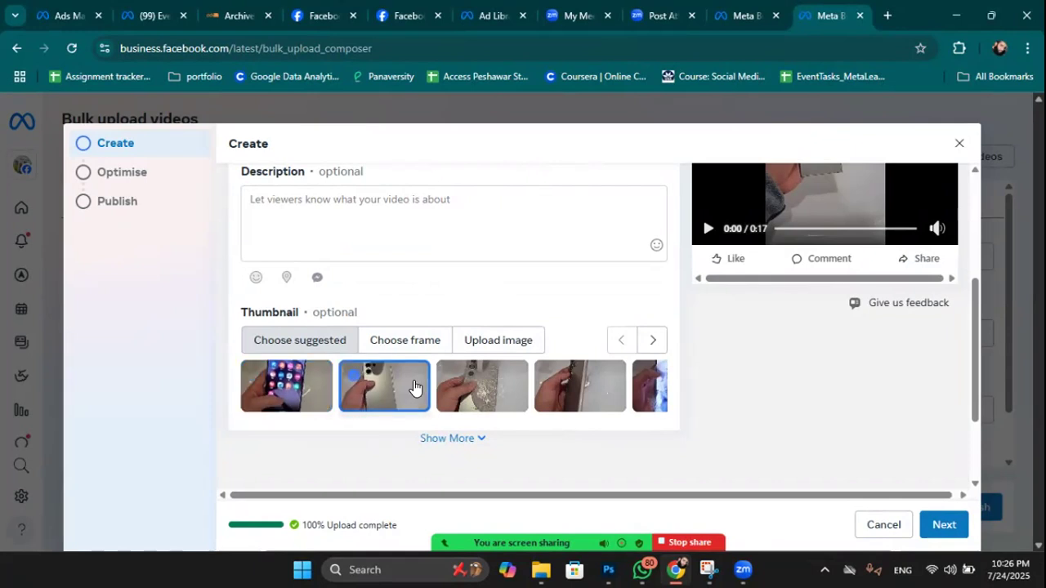
left_click(514, 343)
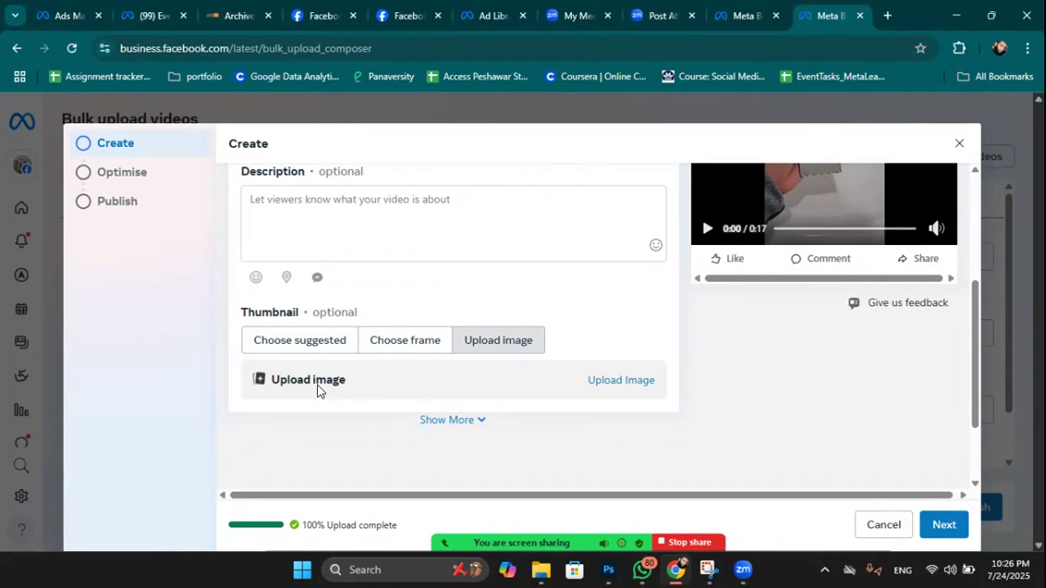
left_click(631, 381)
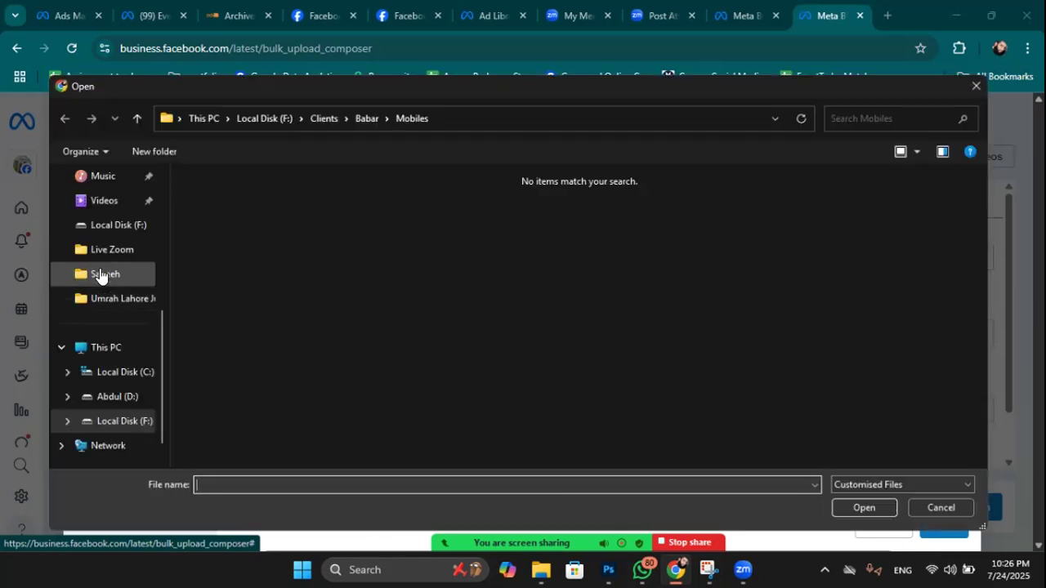
scroll(107, 343, "up", 4)
left_click(107, 260)
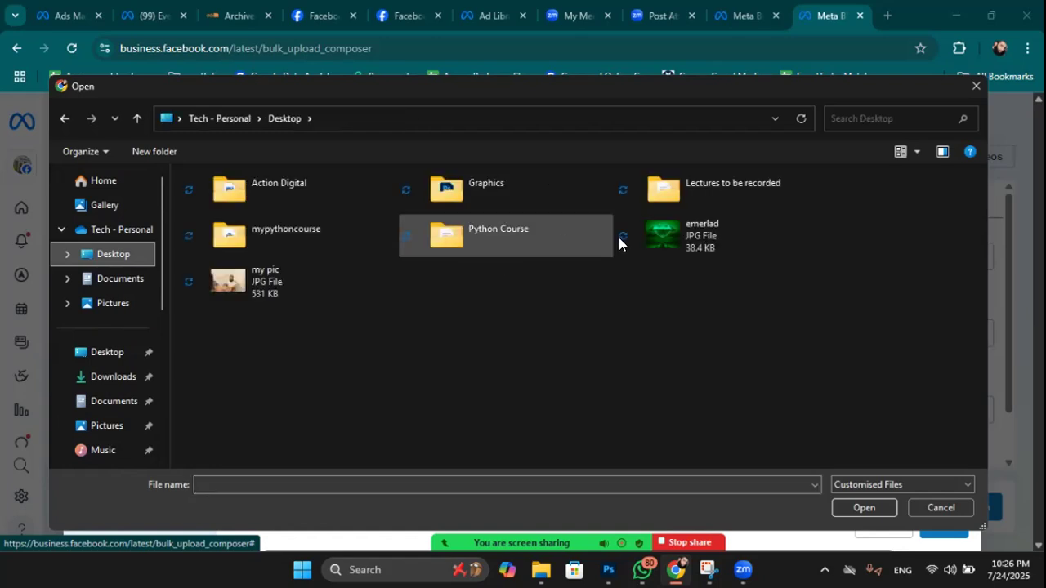
left_click(682, 232)
left_click(850, 508)
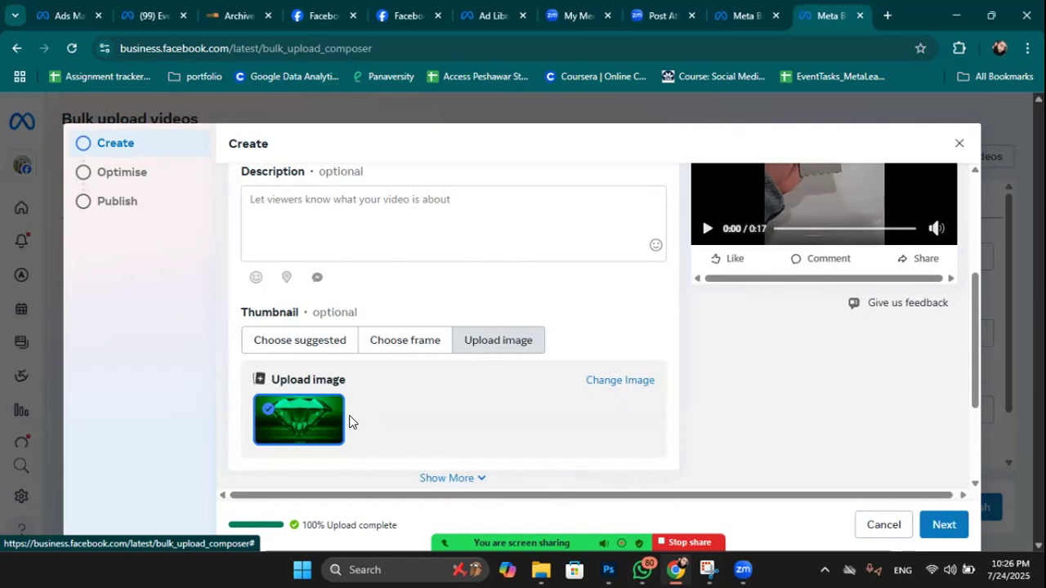
Scroll through the Create step and expand the Show More post options.
scroll(459, 396, "up", 2)
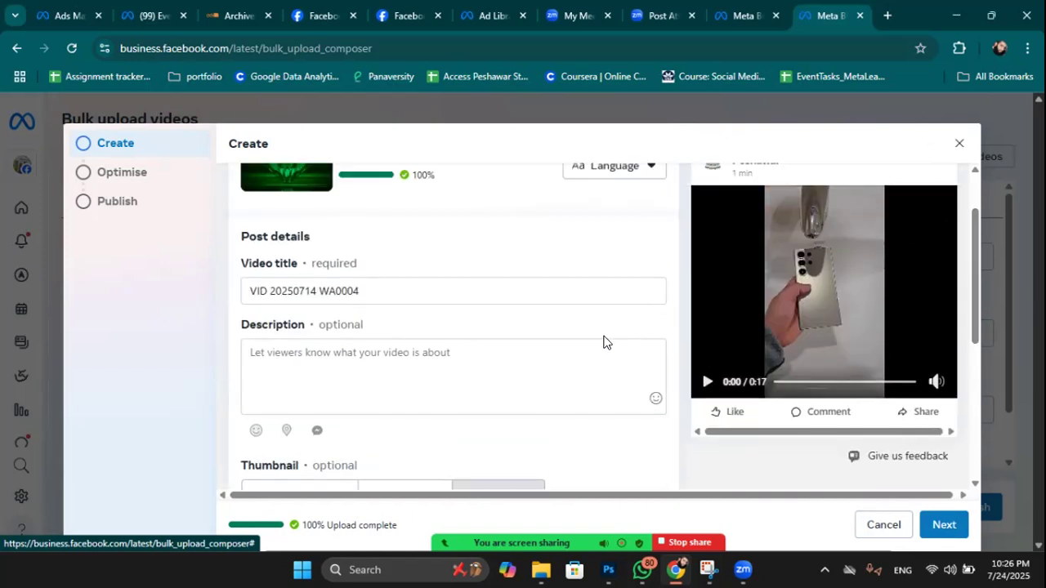
scroll(551, 323, "up", 1)
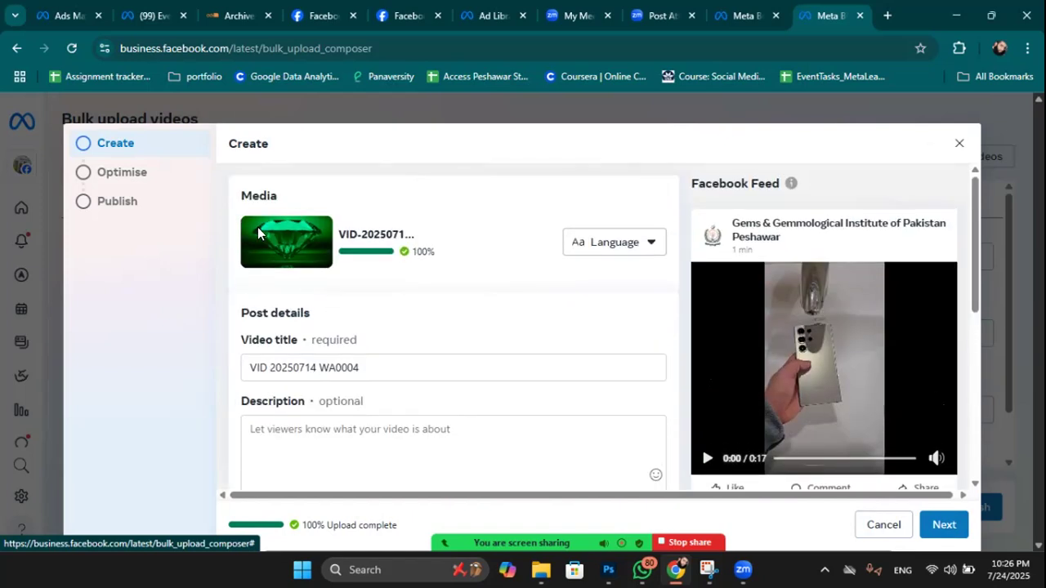
scroll(834, 352, "down", 2)
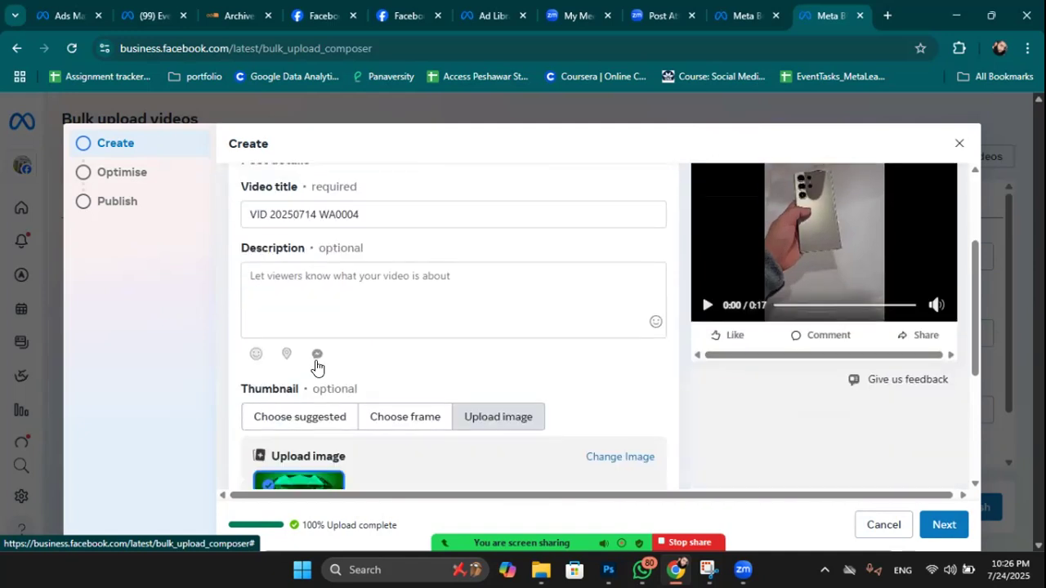
scroll(490, 314, "down", 1)
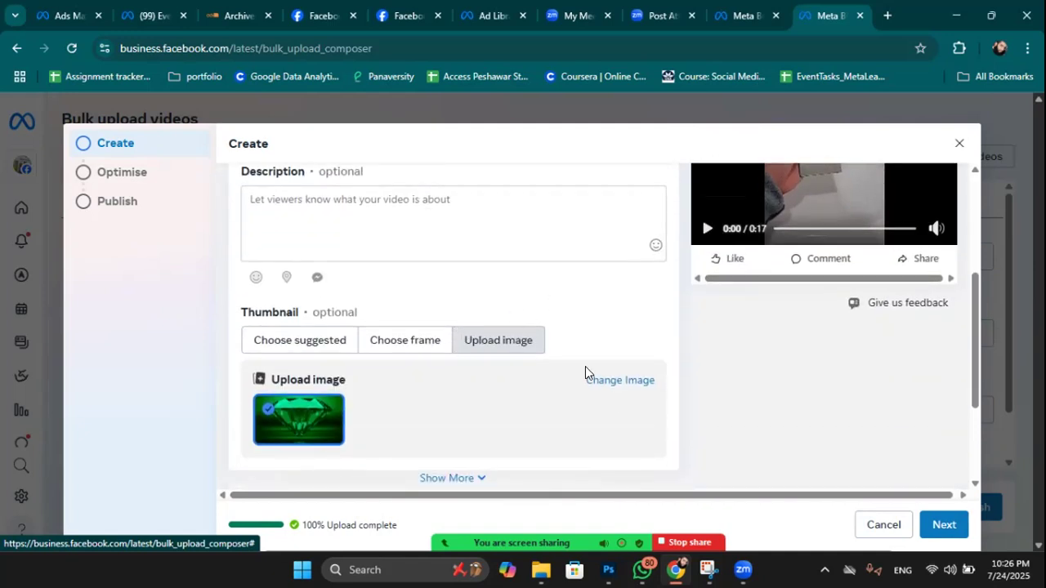
scroll(539, 467, "down", 1)
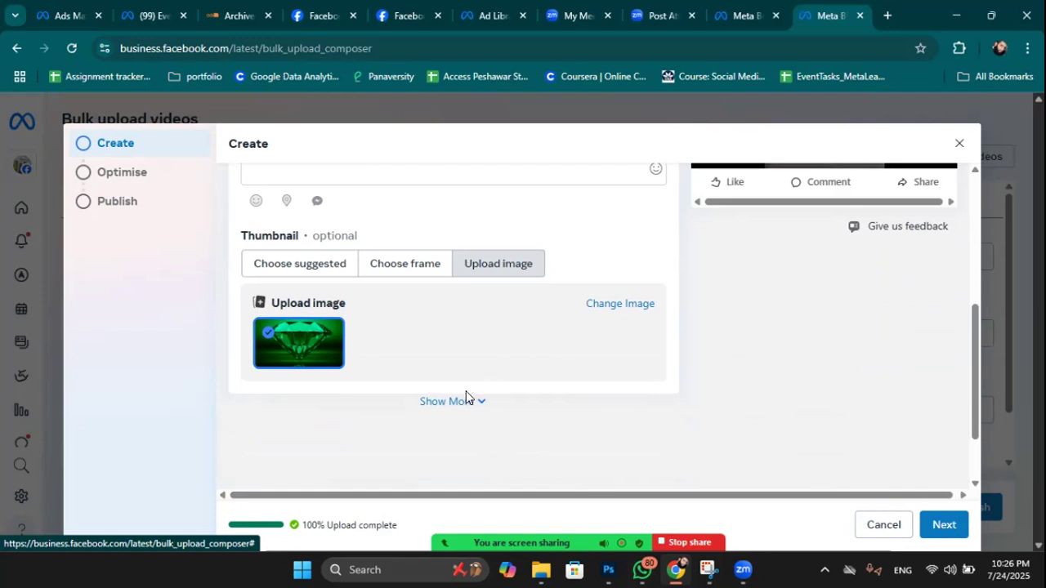
left_click(467, 404)
scroll(530, 360, "down", 2)
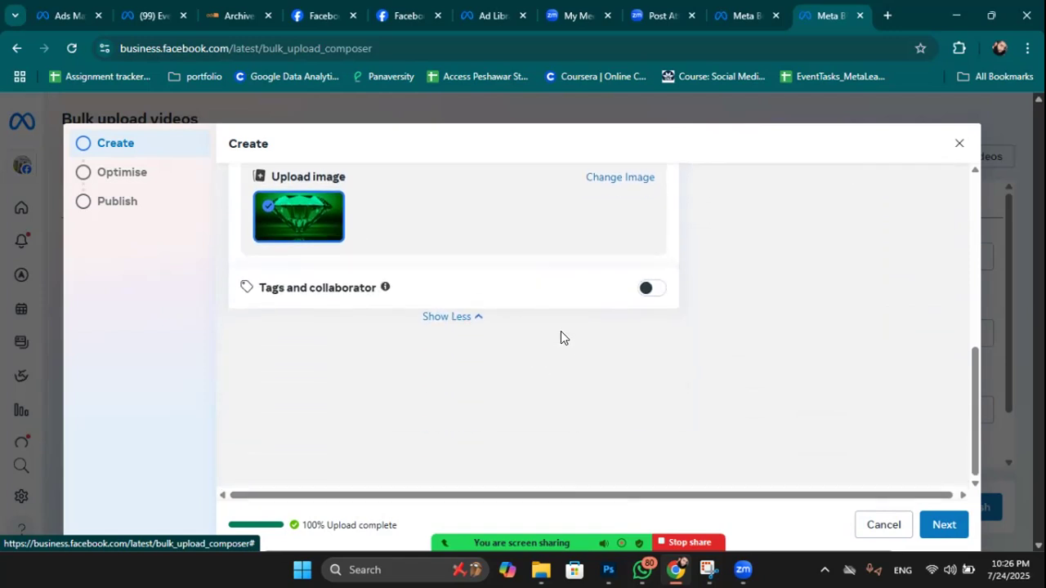
Switch on Tags and collaborator and type a collaborator's name to see suggestions.
left_click(645, 290)
left_click(338, 310)
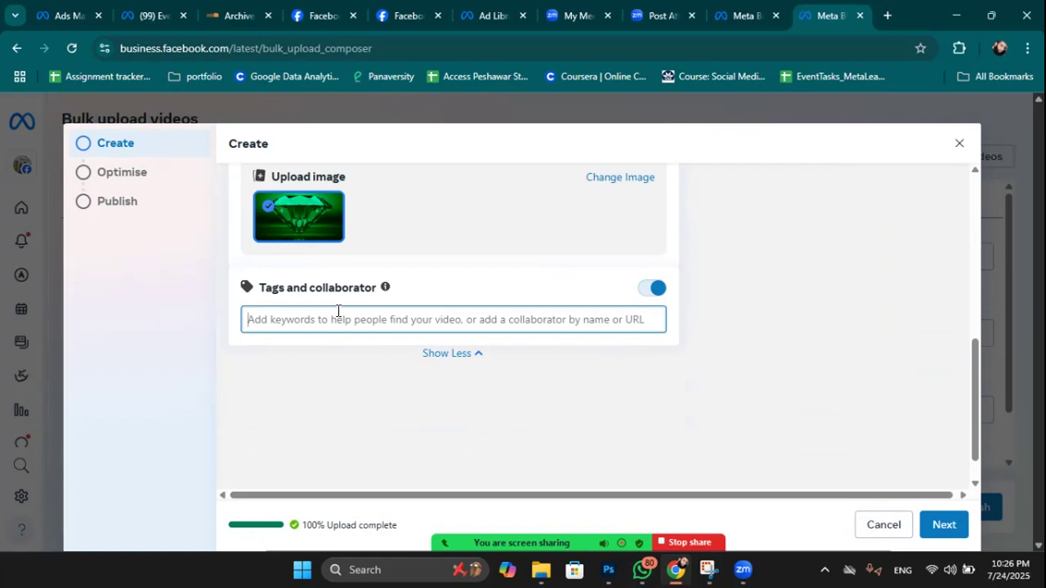
type("abdu")
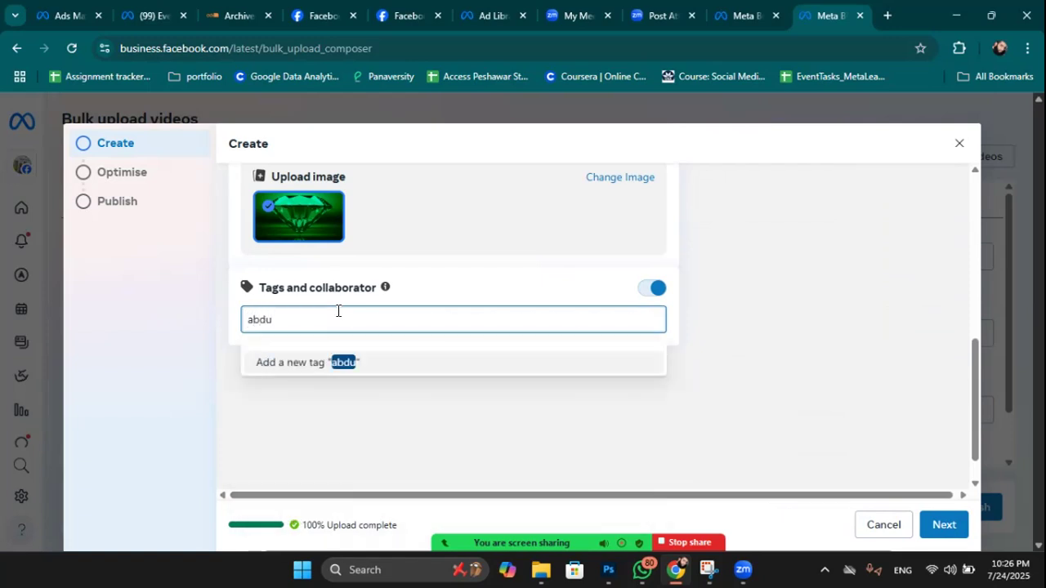
type("l")
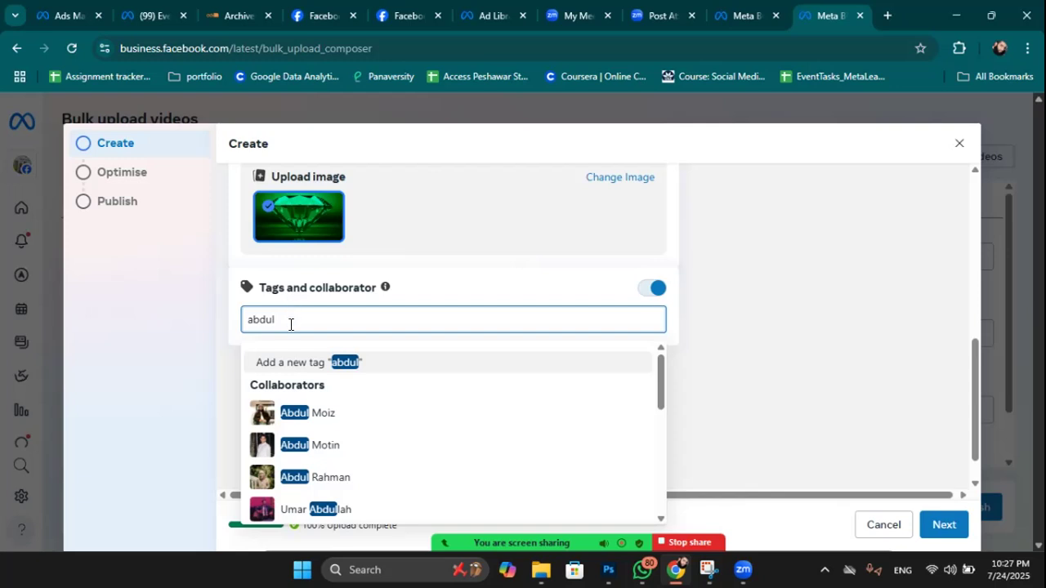
left_click_drag(279, 320, 226, 315)
scroll(384, 317, "up", 1)
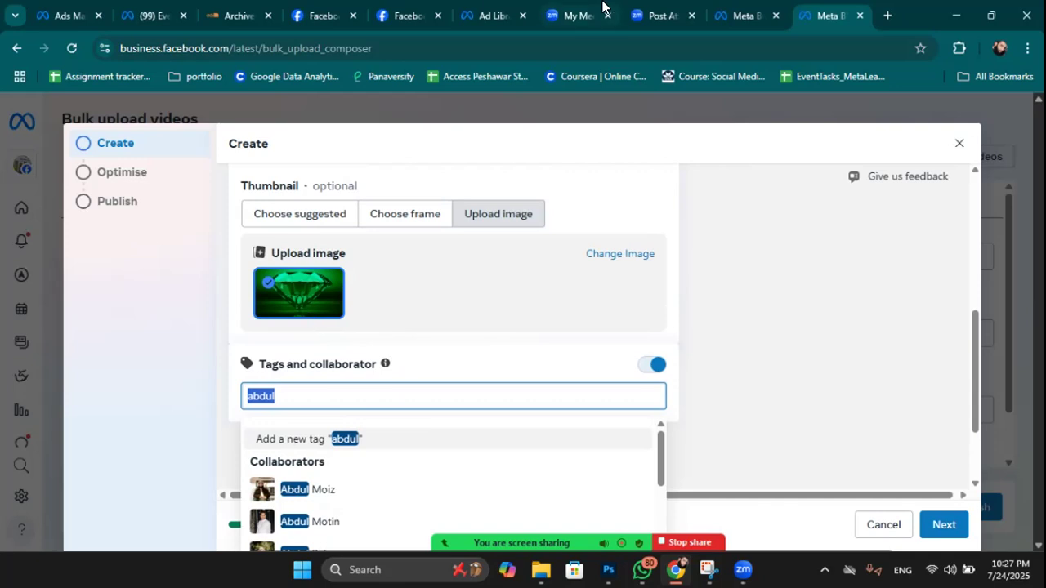
scroll(536, 279, "down", 2)
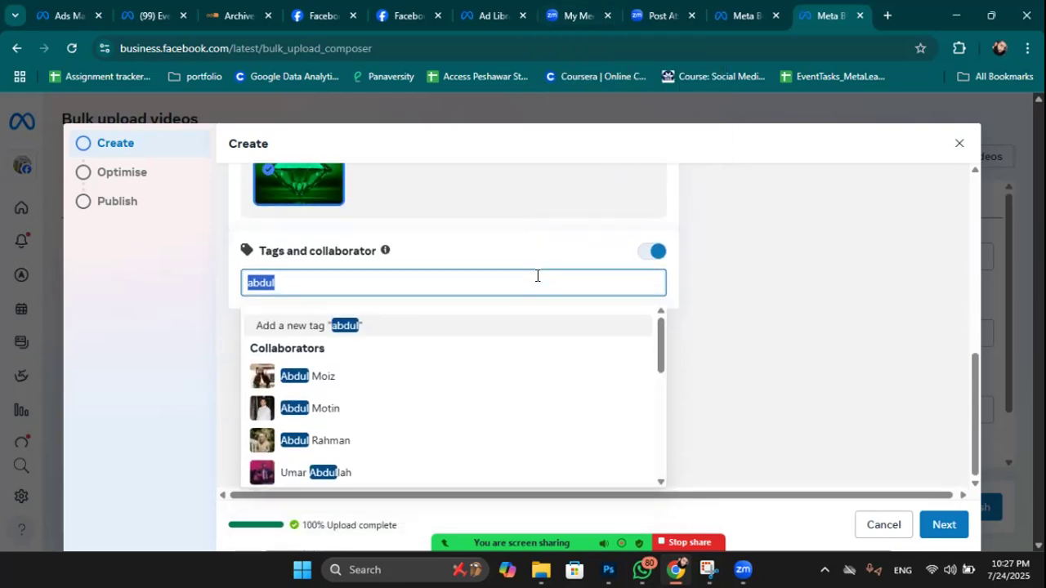
scroll(912, 189, "up", 3)
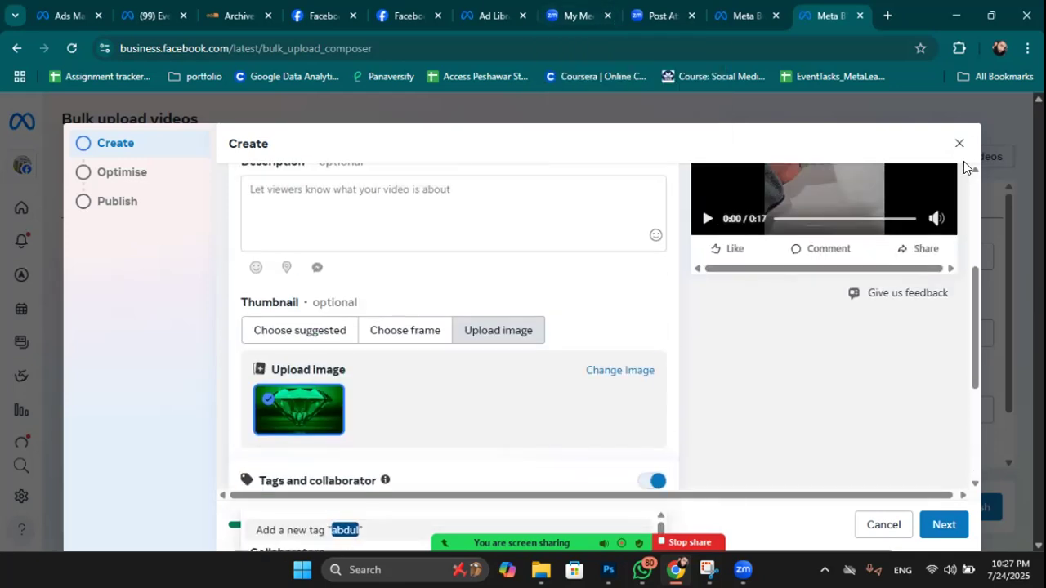
scroll(926, 291, "down", 3)
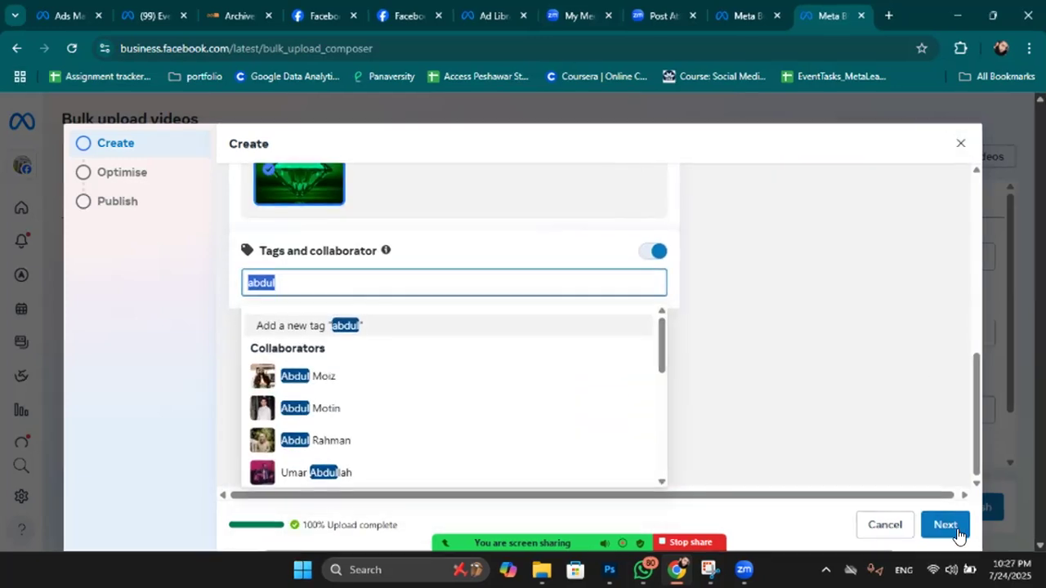
Advance past Optimise to the Publish step and switch on Add to playlist.
left_click(948, 524)
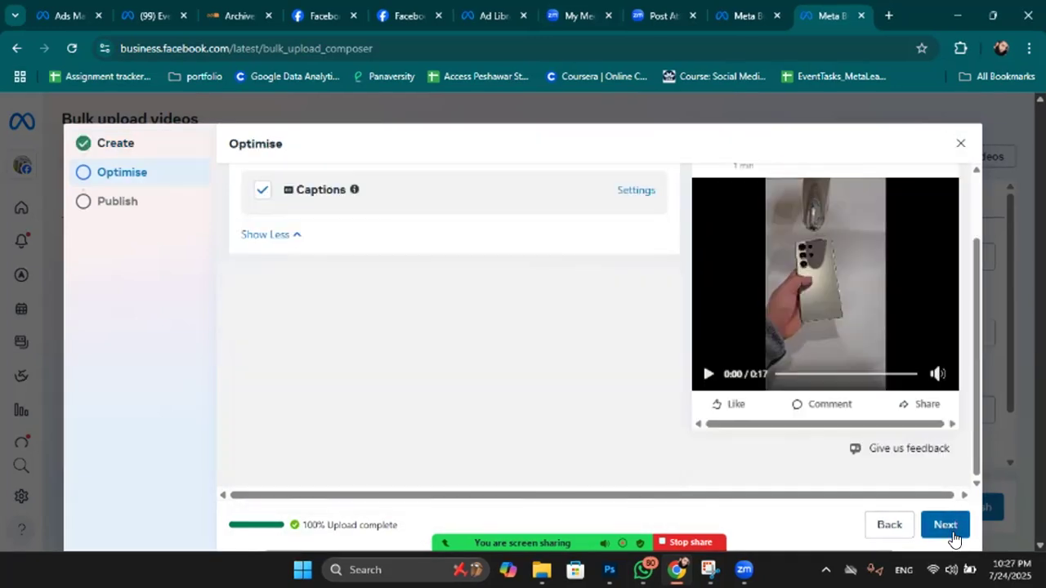
left_click(946, 526)
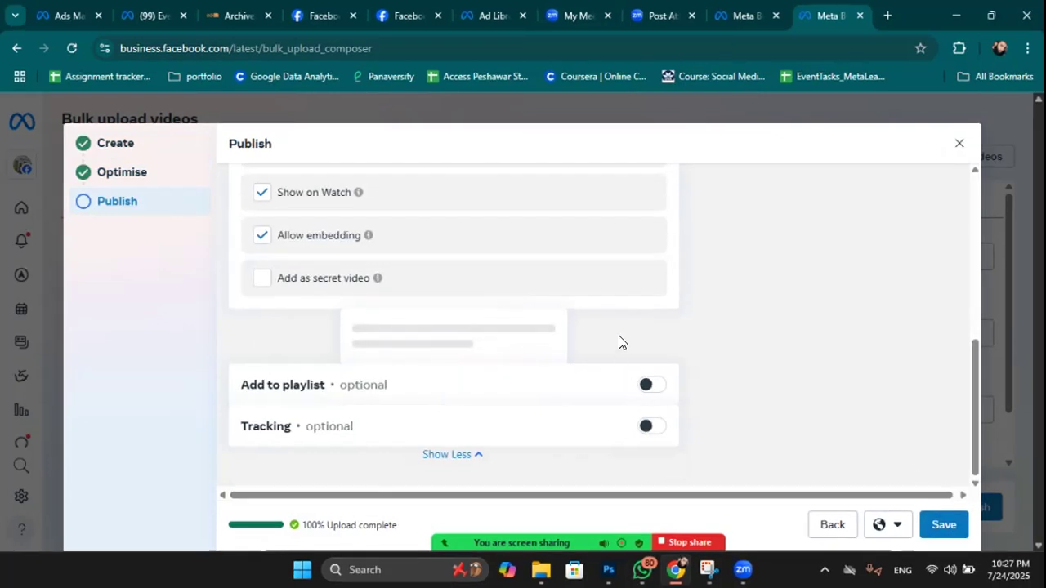
left_click_drag(246, 381, 463, 392)
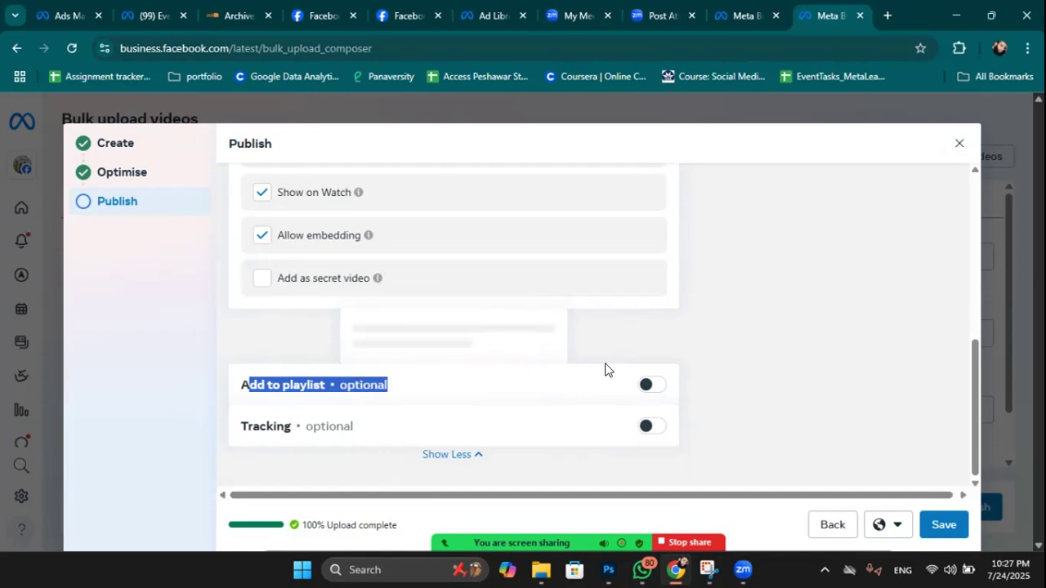
left_click(650, 385)
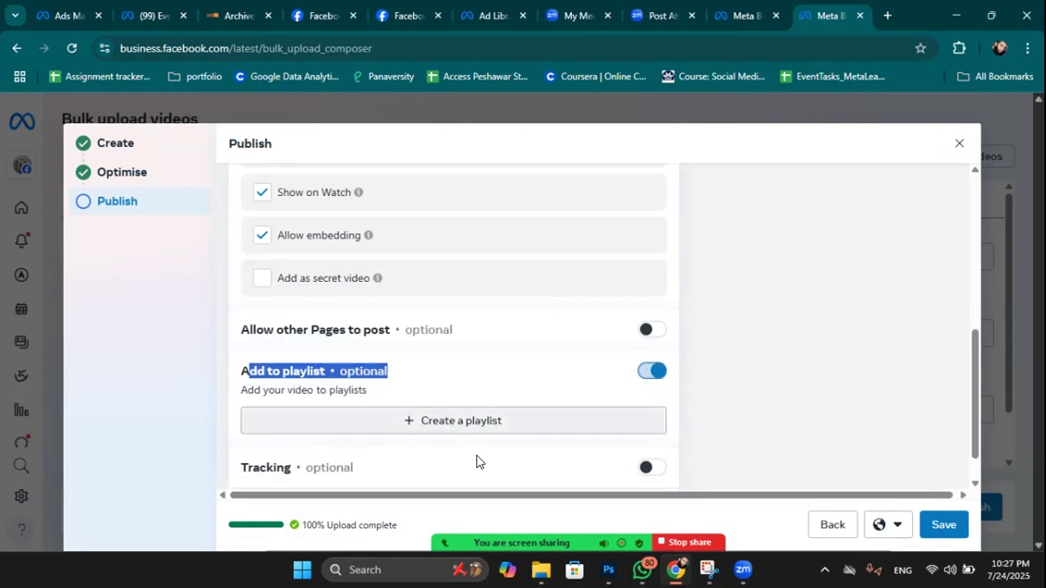
scroll(593, 337, "down", 1)
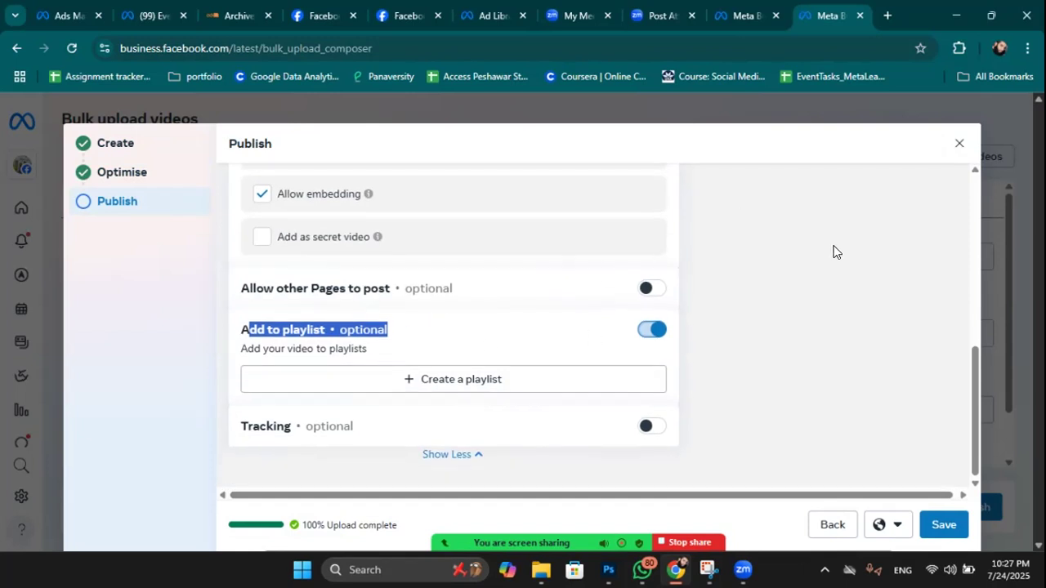
Close the Publish dialog and scroll through the Bulk upload videos list.
left_click(959, 143)
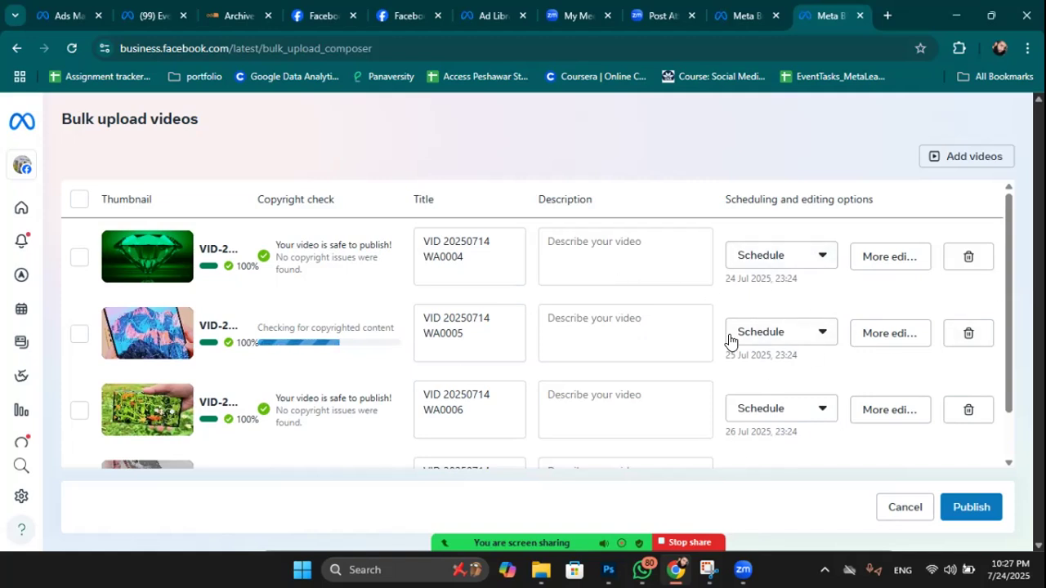
scroll(790, 309, "down", 1)
scroll(790, 305, "up", 1)
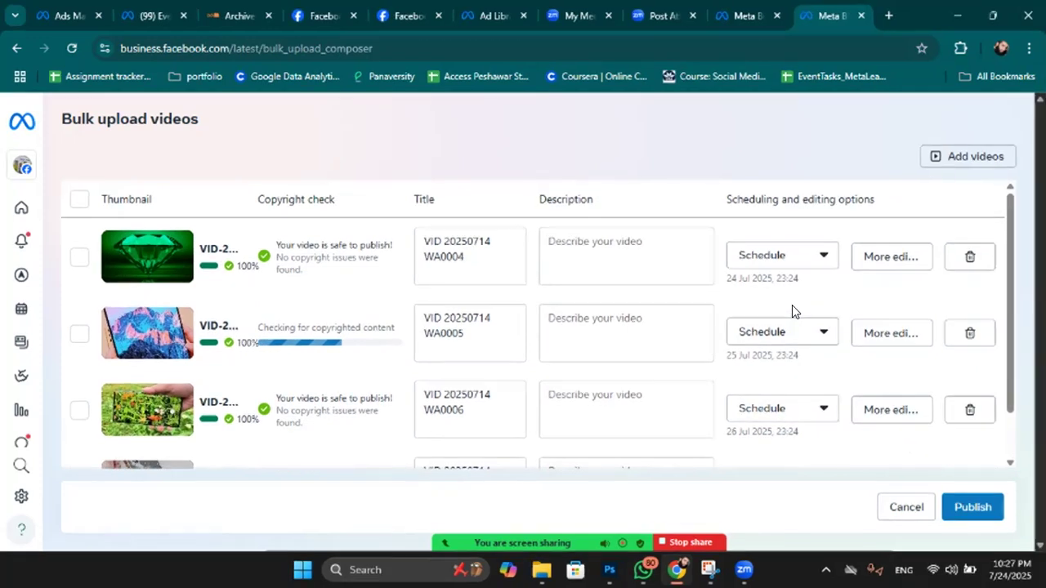
scroll(792, 304, "down", 1)
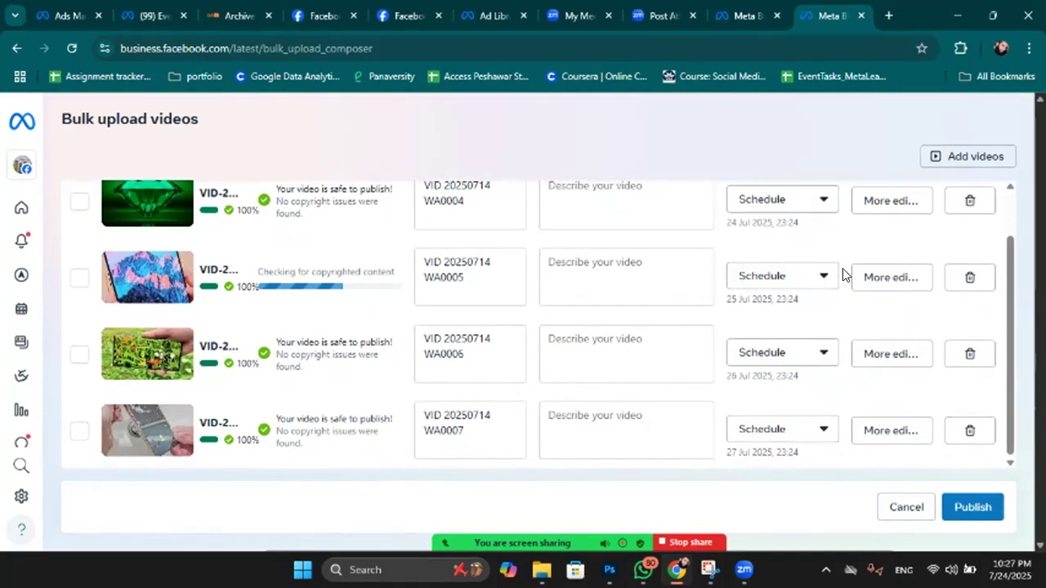
scroll(844, 275, "up", 1)
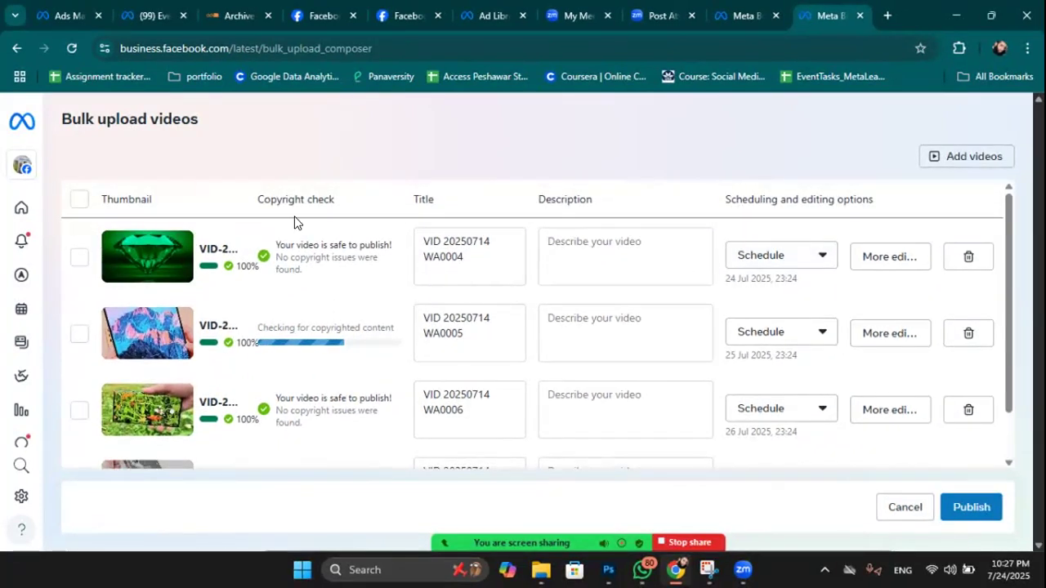
Select all uploaded videos and choose One post per day group scheduling.
left_click(78, 201)
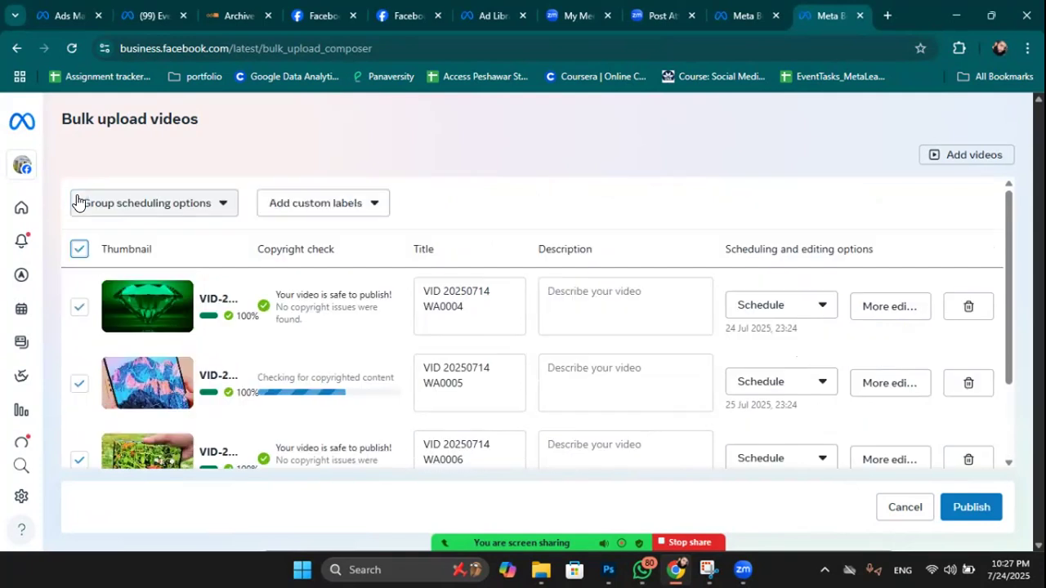
scroll(110, 382, "down", 3)
scroll(110, 382, "up", 3)
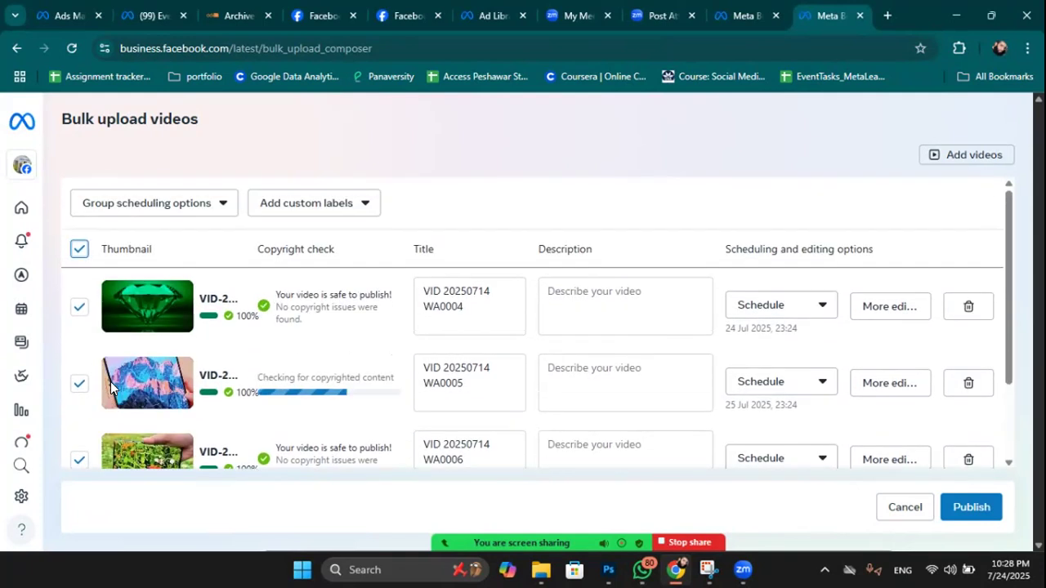
left_click(213, 208)
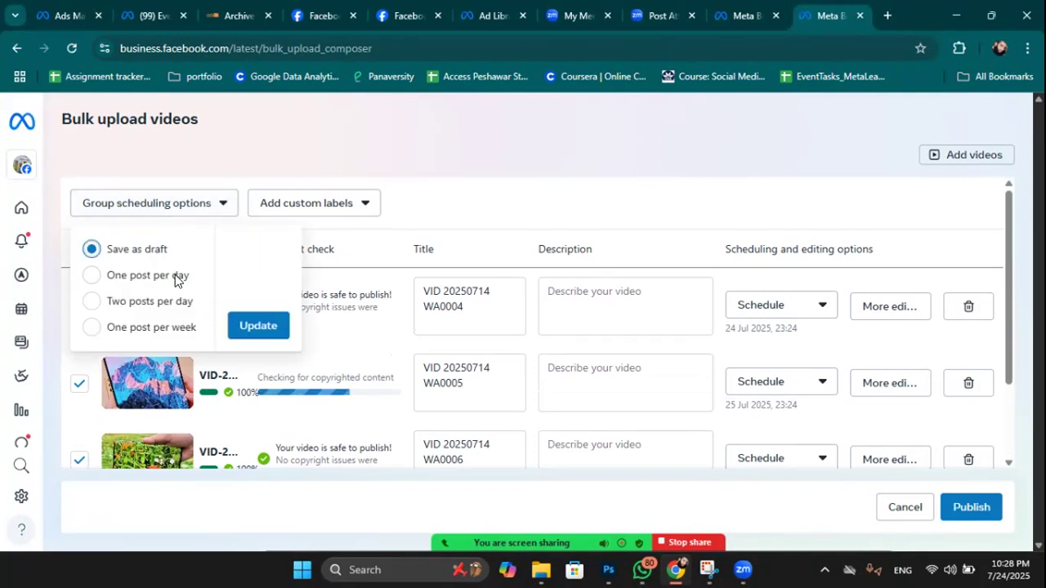
left_click(154, 278)
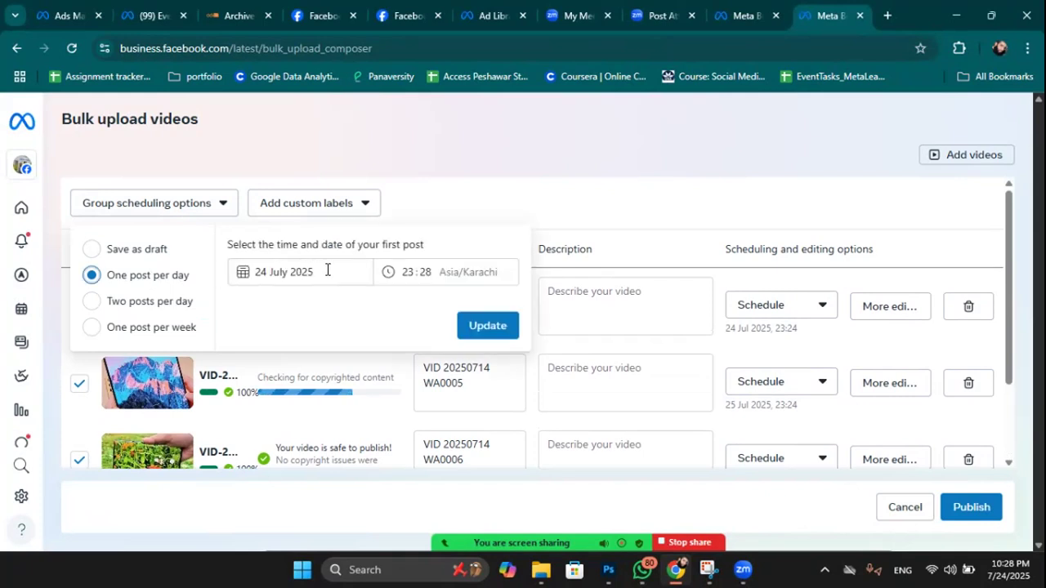
Set the first post to 1 August 2025 at 10:00 and apply the schedule.
left_click(357, 265)
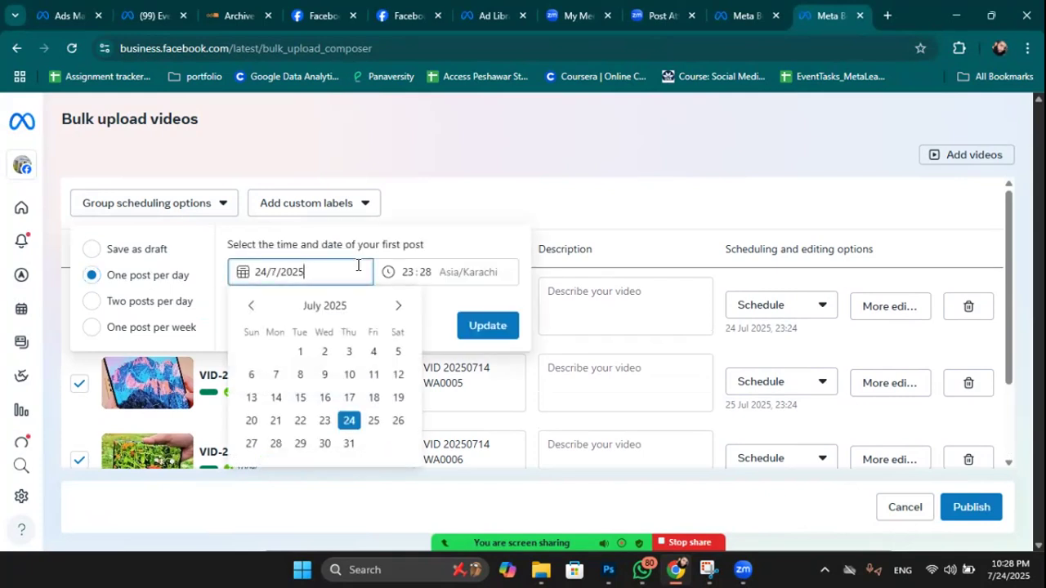
left_click(406, 272)
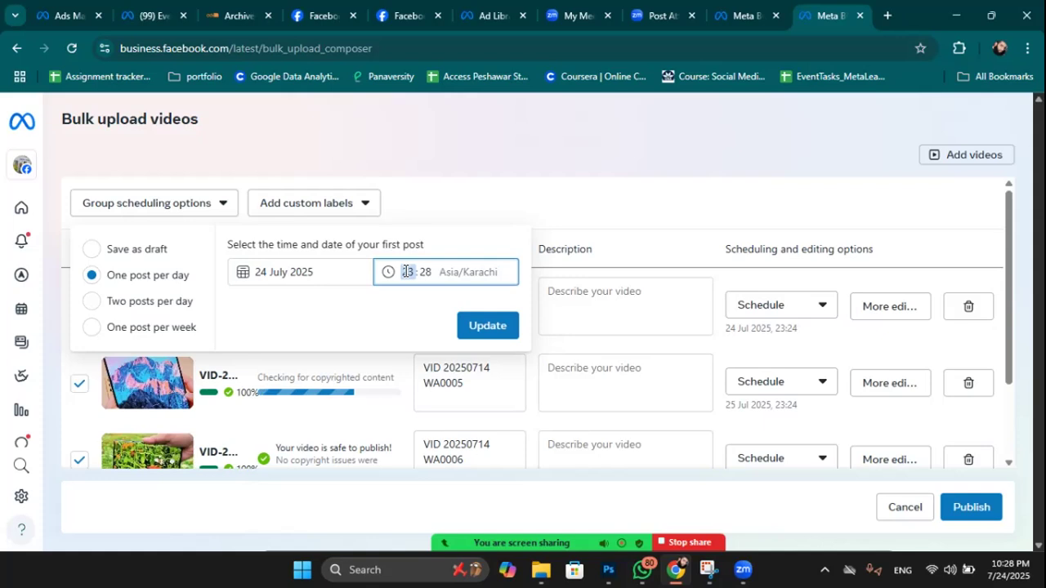
left_click(339, 272)
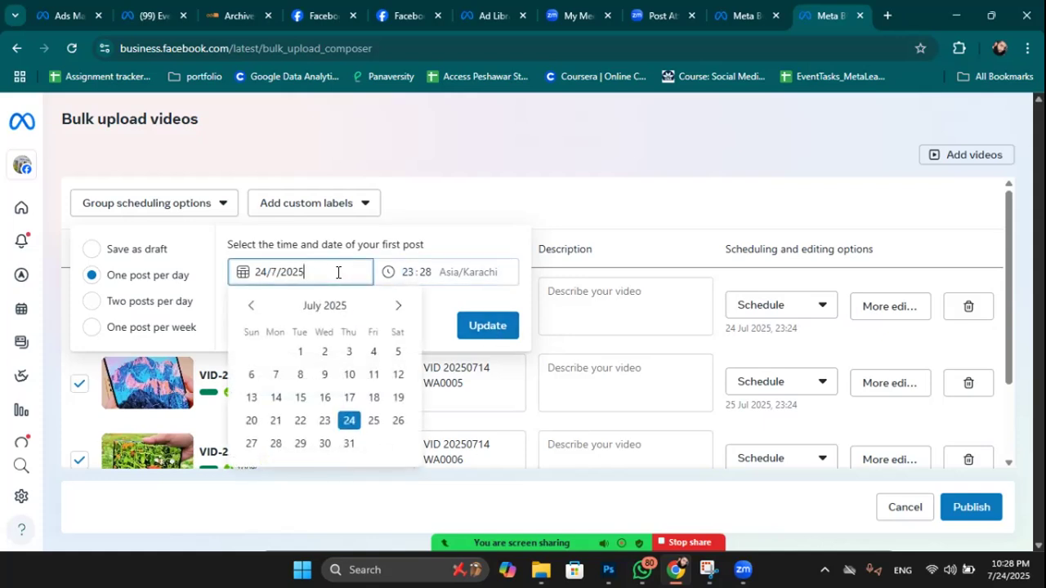
left_click(399, 305)
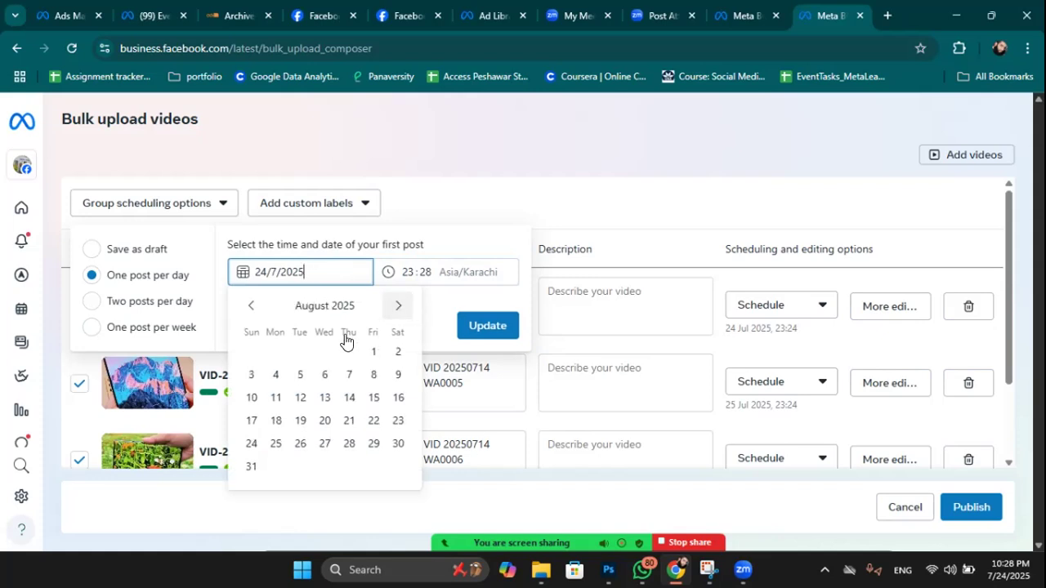
left_click(371, 352)
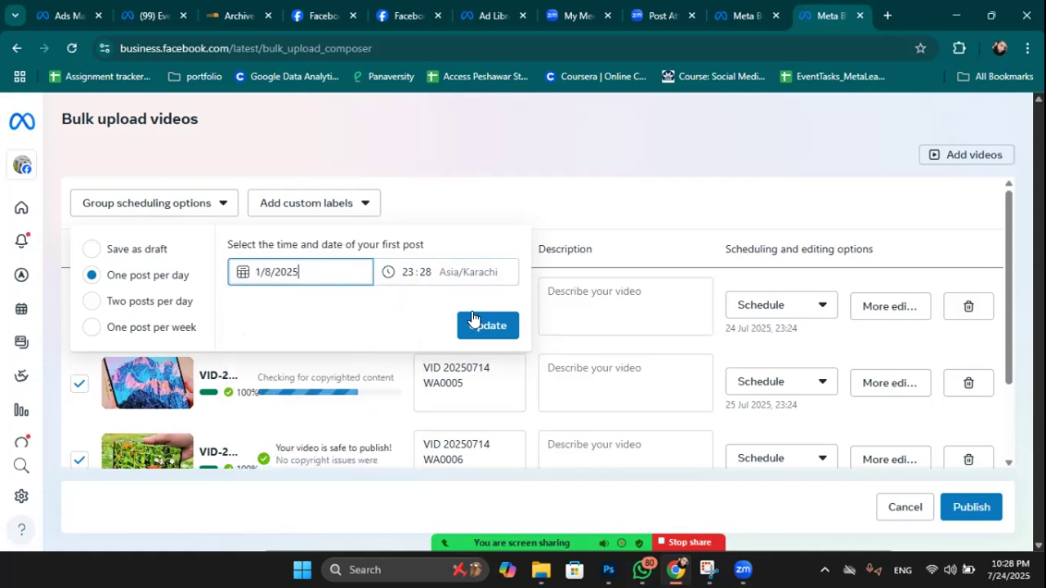
left_click(402, 267)
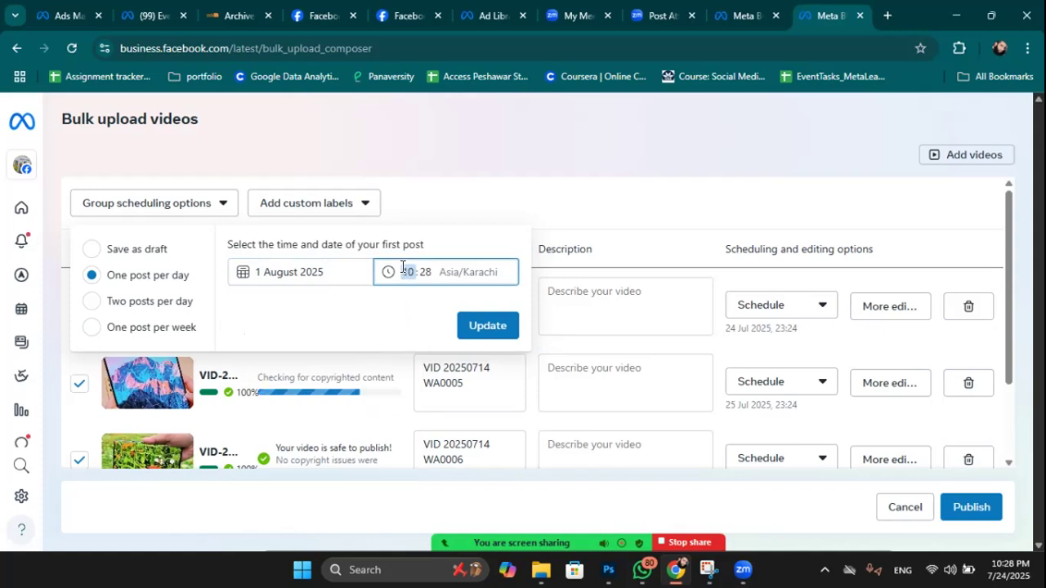
left_click(425, 271)
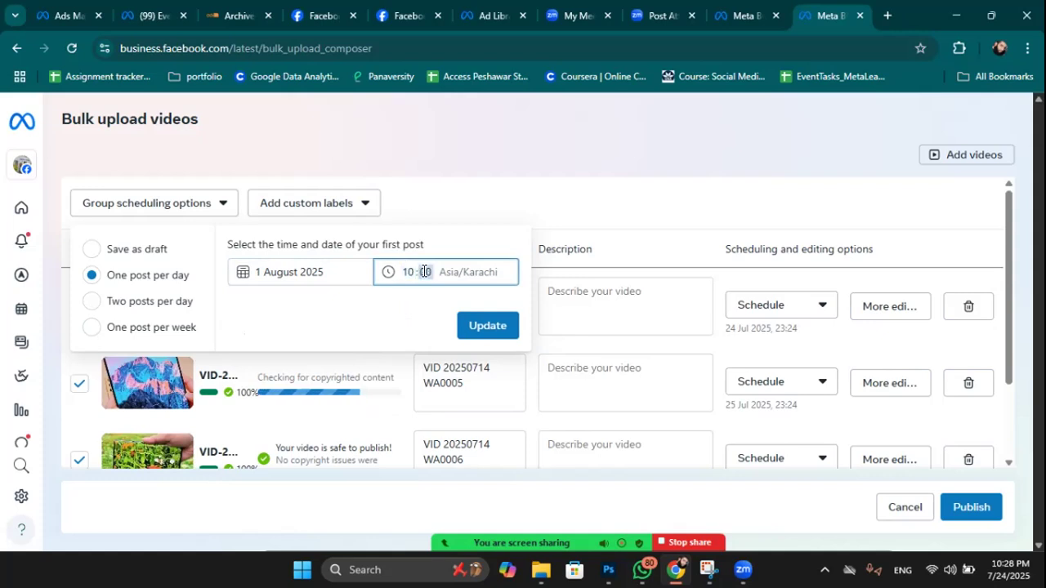
left_click(474, 328)
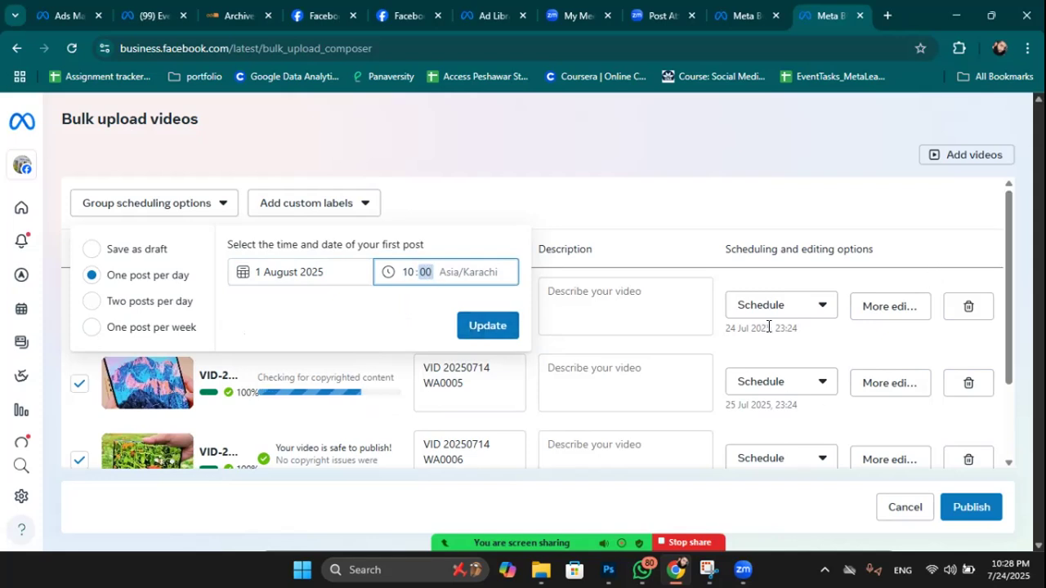
left_click(493, 325)
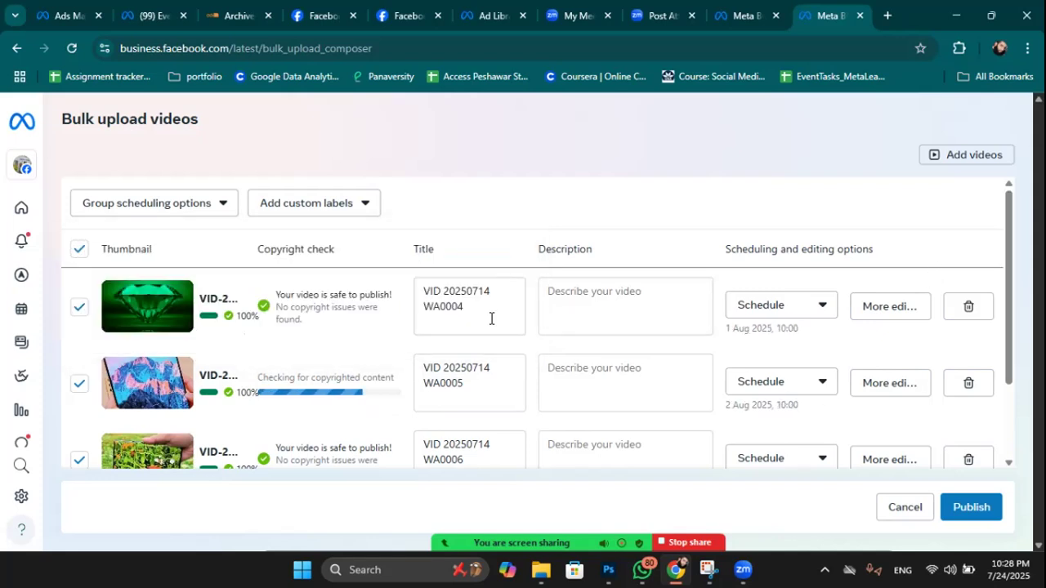
left_click_drag(734, 331, 763, 398)
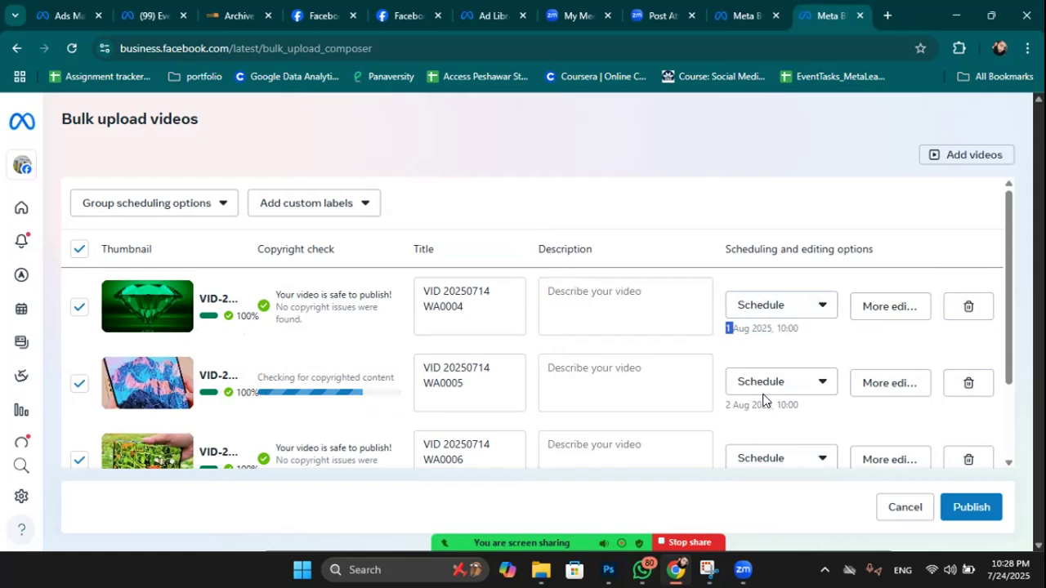
Change the group schedule to two posts per day.
scroll(753, 412, "down", 1)
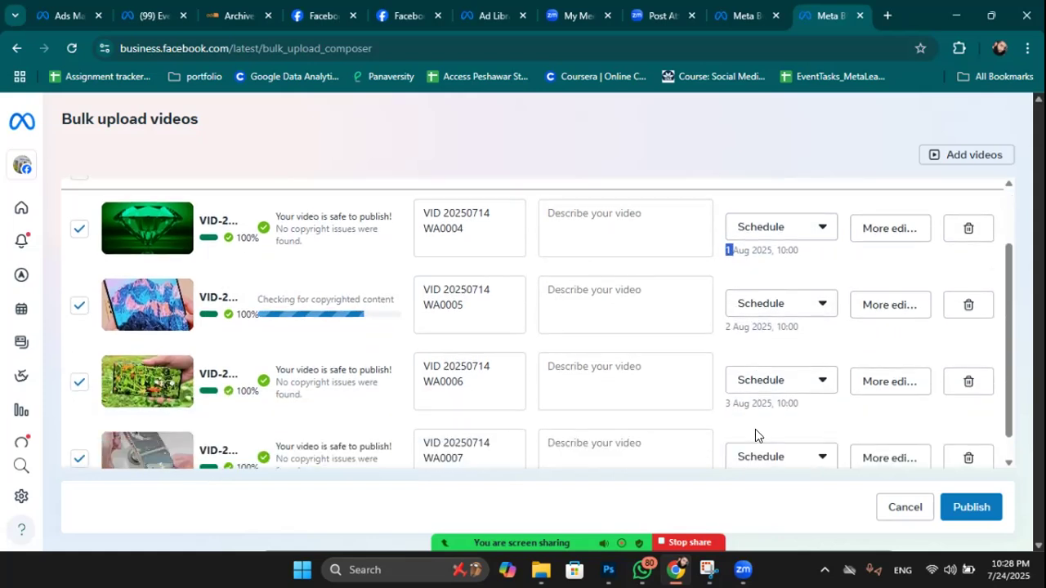
scroll(755, 429, "down", 1)
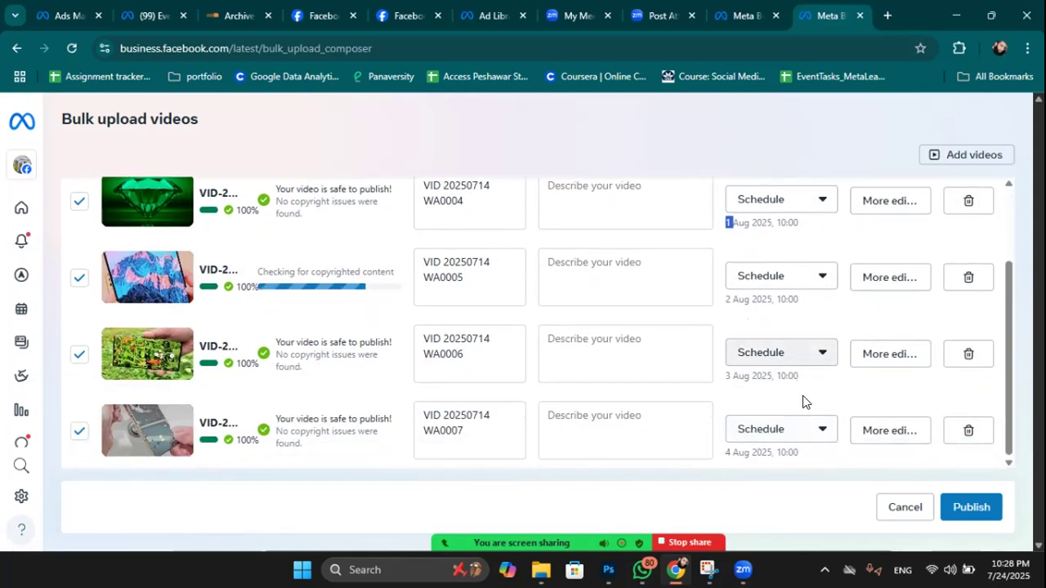
scroll(304, 370, "up", 2)
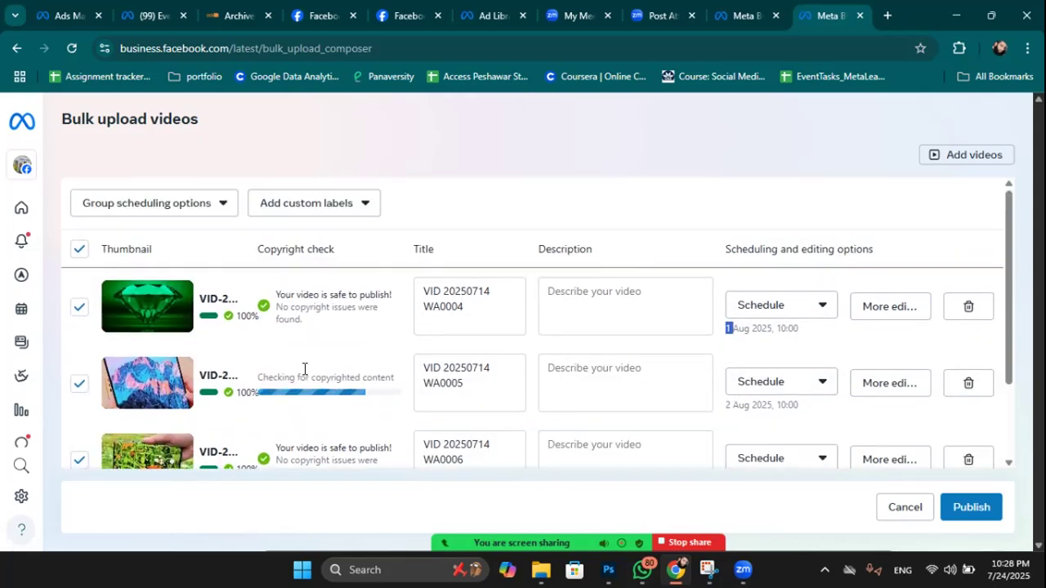
left_click(201, 202)
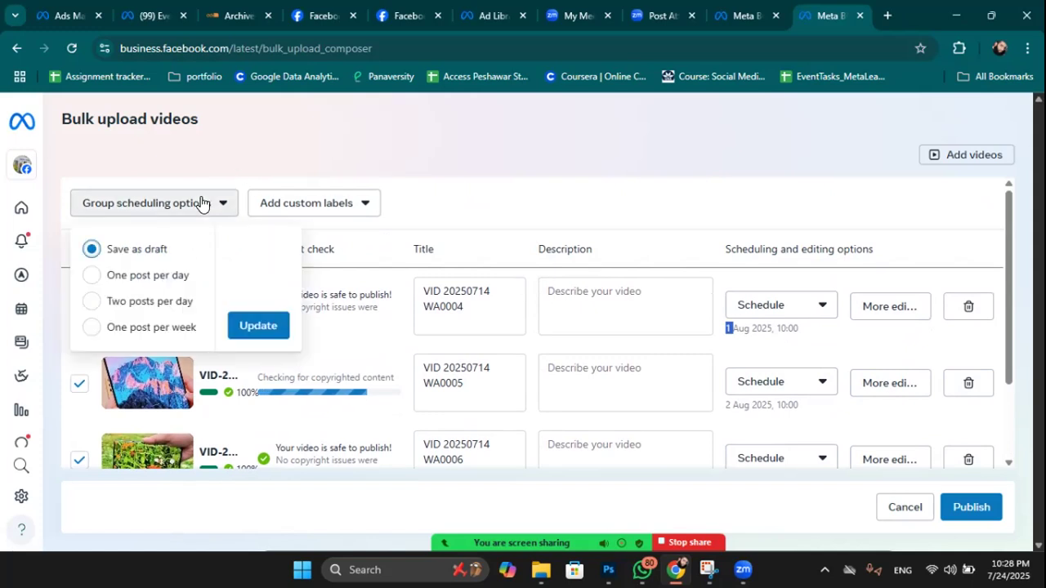
left_click(125, 303)
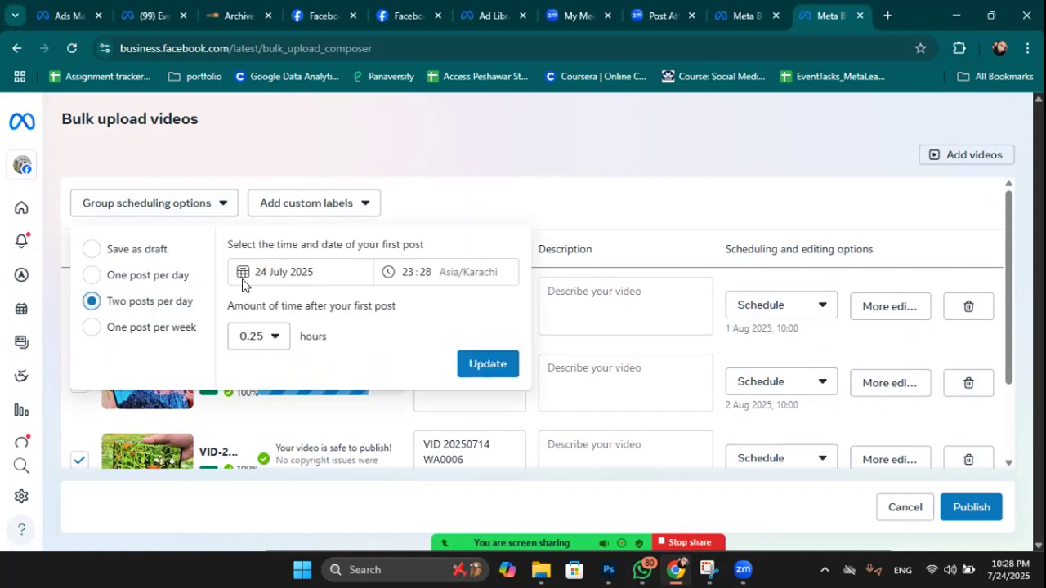
left_click(494, 365)
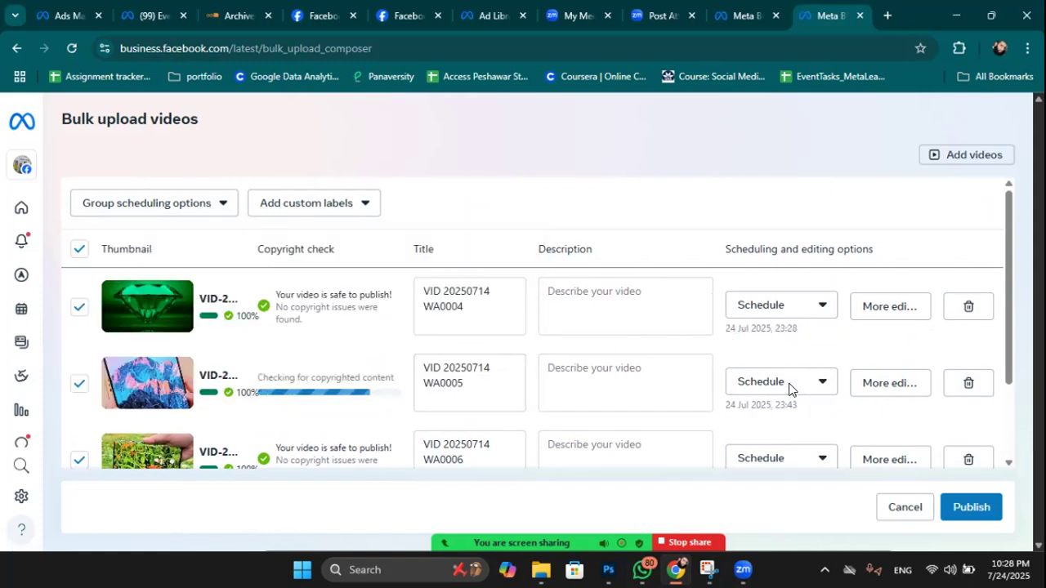
Change the group schedule to one post per week and review the list.
scroll(785, 408, "down", 1)
scroll(296, 324, "up", 1)
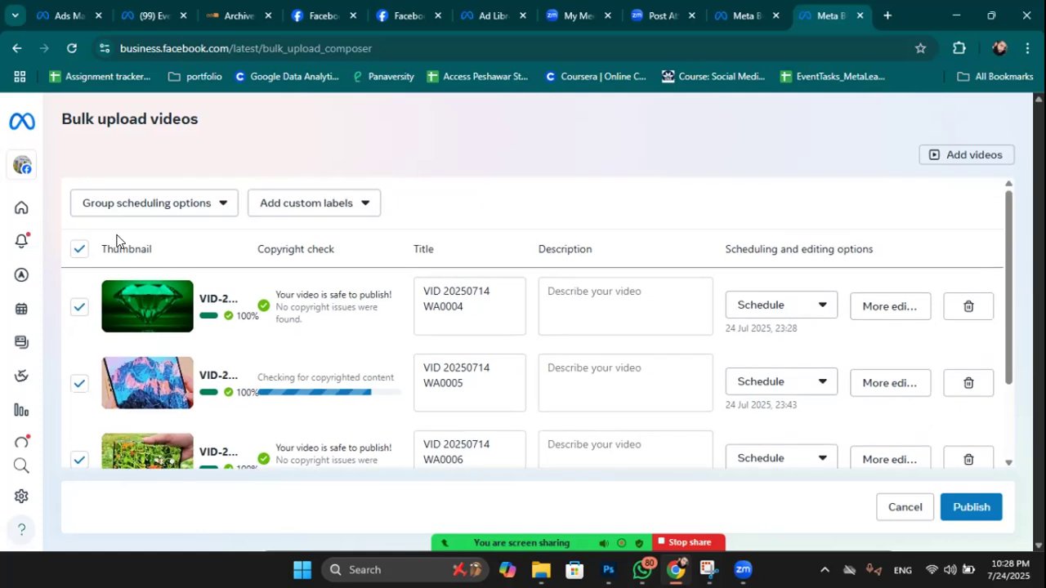
left_click(219, 205)
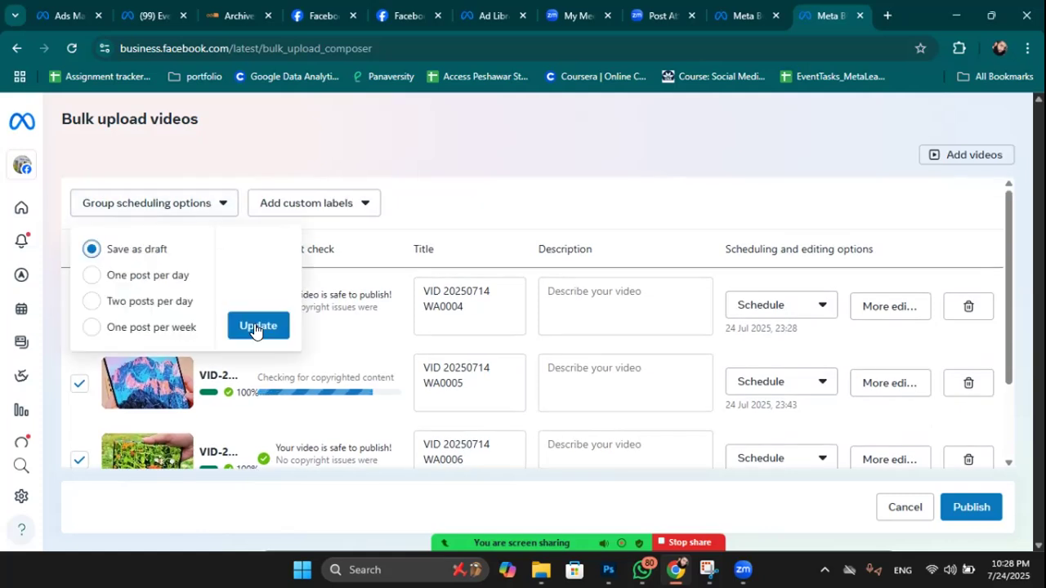
left_click(128, 328)
left_click(488, 326)
scroll(764, 323, "down", 2)
scroll(764, 325, "up", 1)
scroll(760, 327, "down", 1)
scroll(757, 351, "up", 1)
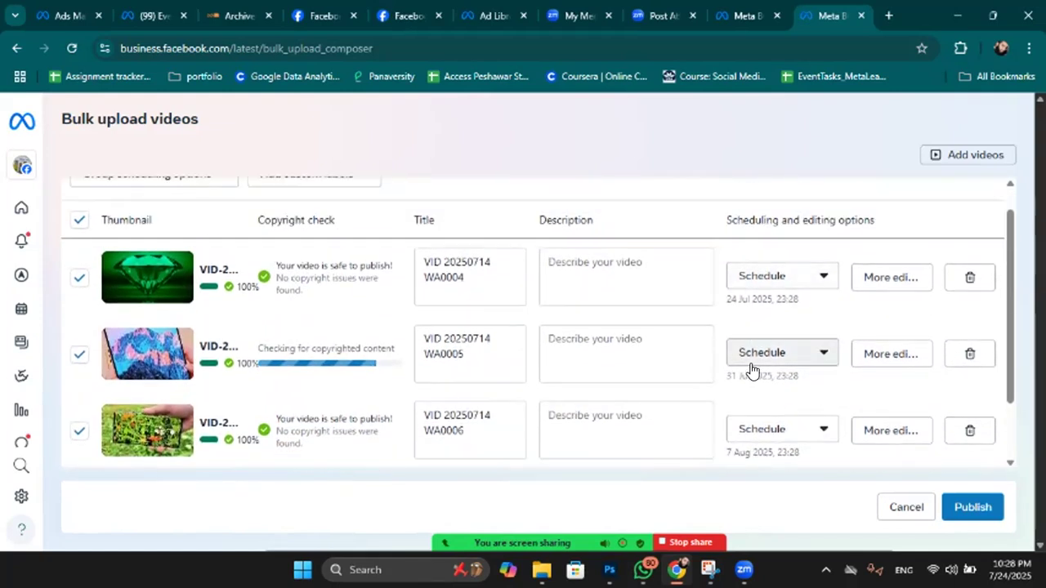
scroll(750, 368, "down", 1)
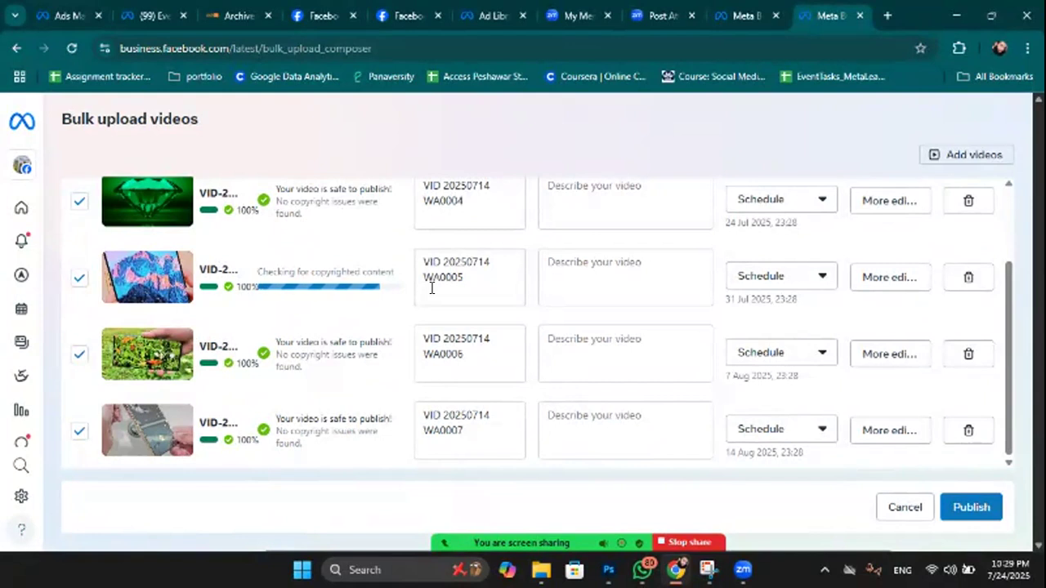
scroll(544, 211, "up", 2)
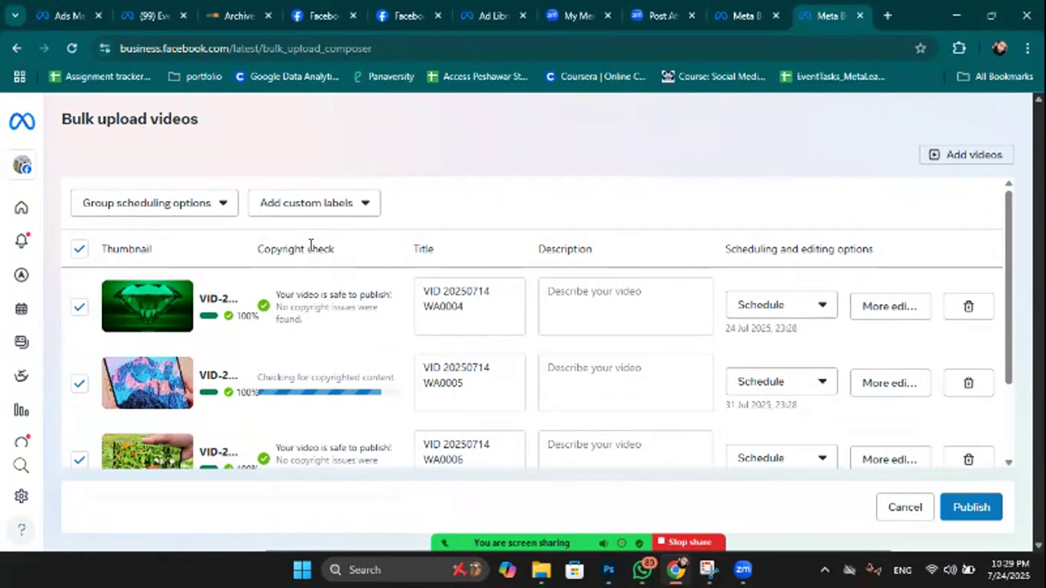
Go back to the Page's Home and discard the unfinished bulk upload.
mouse_move(25, 135)
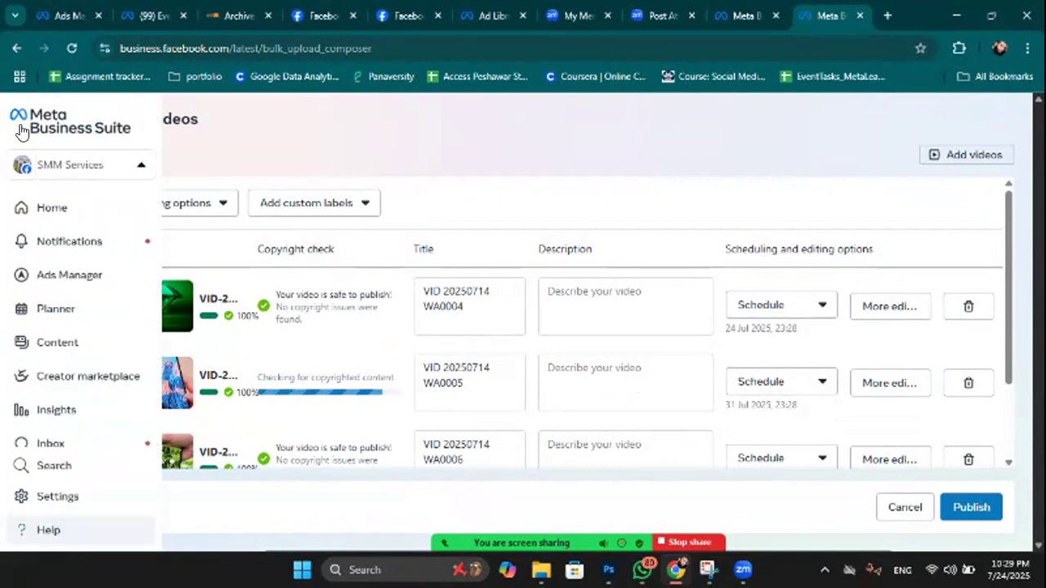
left_click(90, 170)
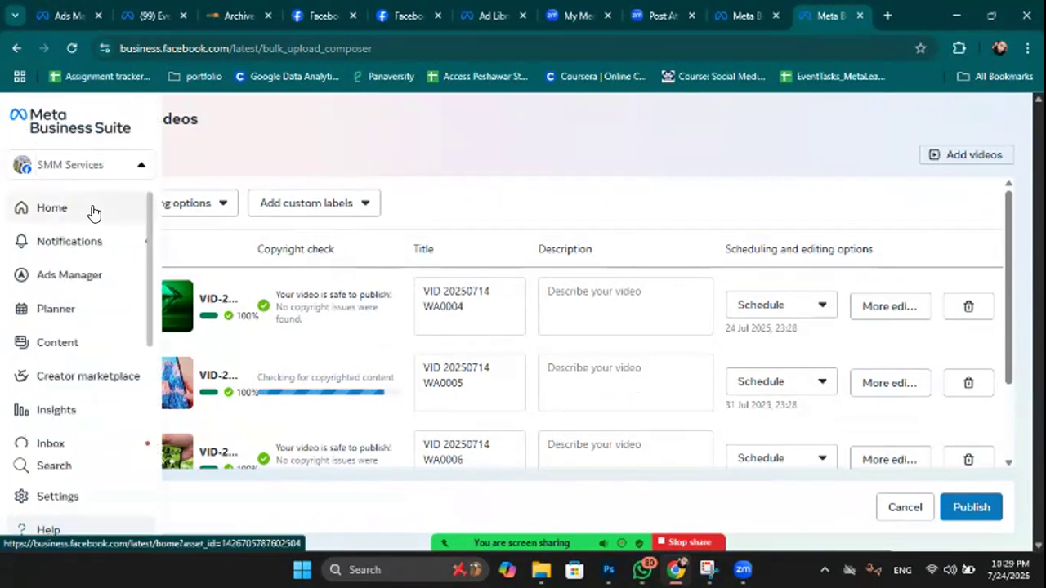
left_click(93, 211)
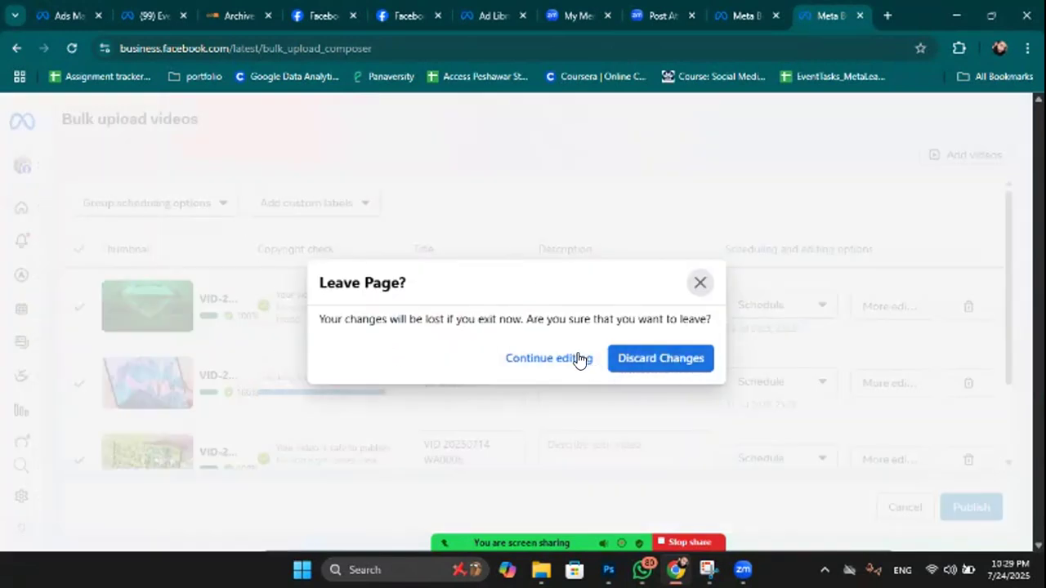
left_click(660, 361)
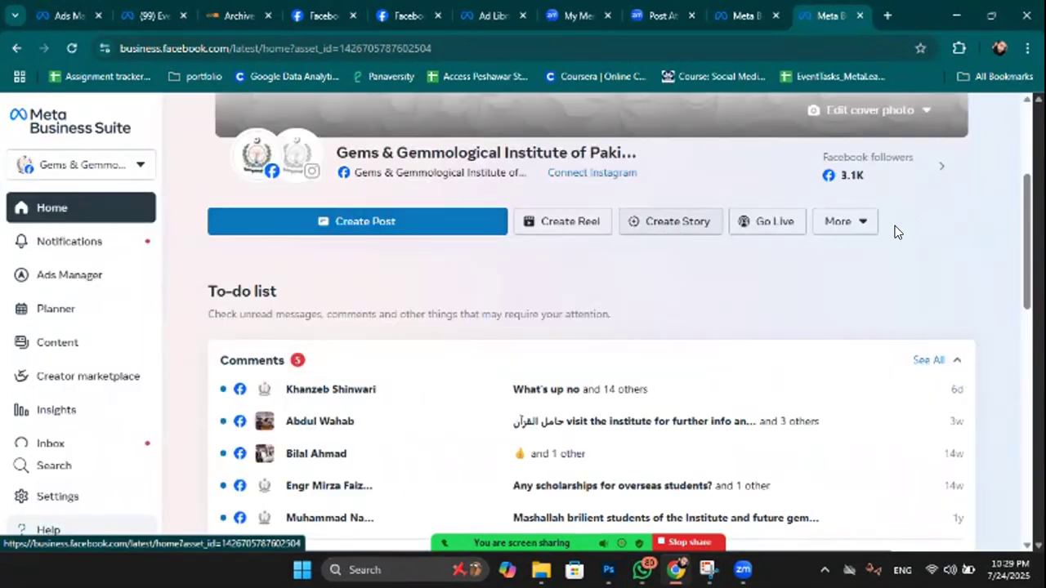
Open the Page's Notifications panel and scroll through message replies and post comments.
left_click(850, 221)
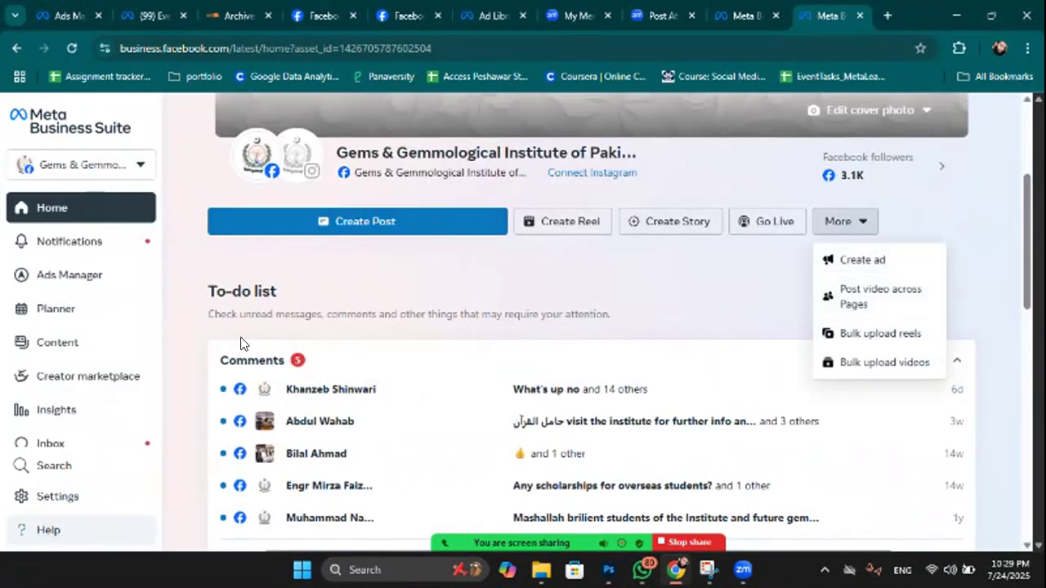
left_click(87, 244)
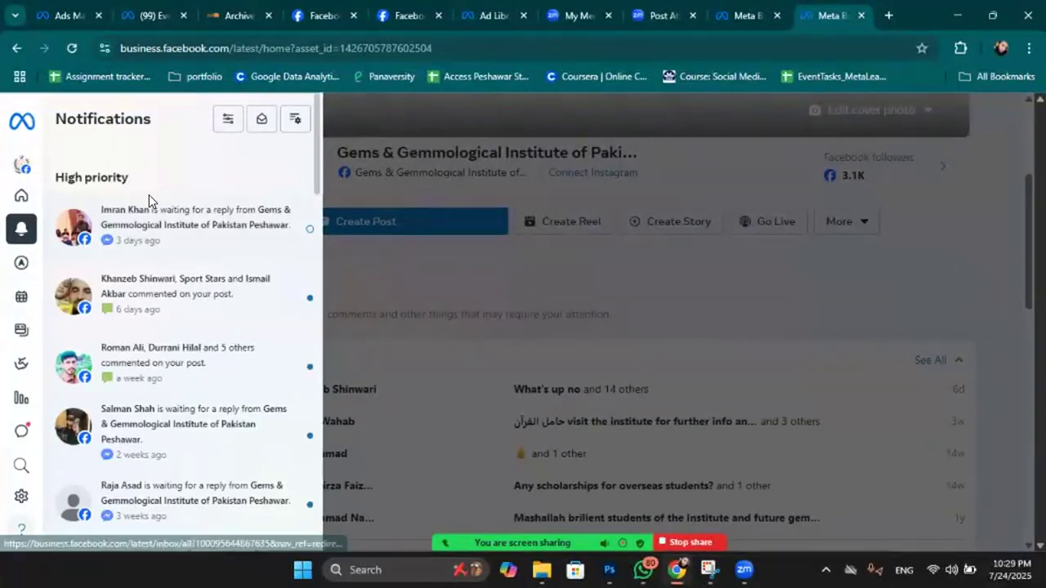
scroll(185, 361, "down", 1)
scroll(185, 362, "down", 1)
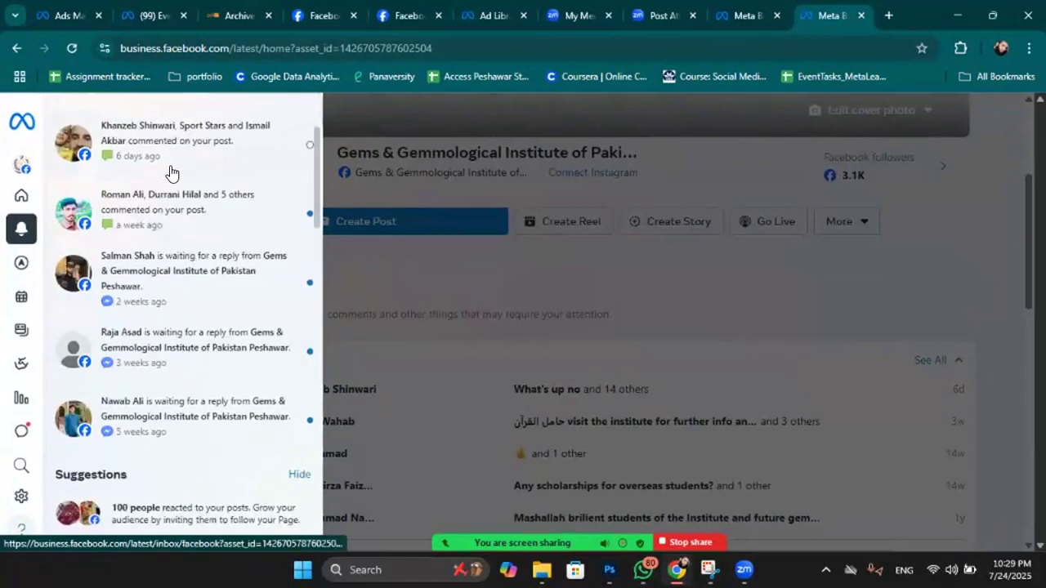
scroll(170, 173, "up", 2)
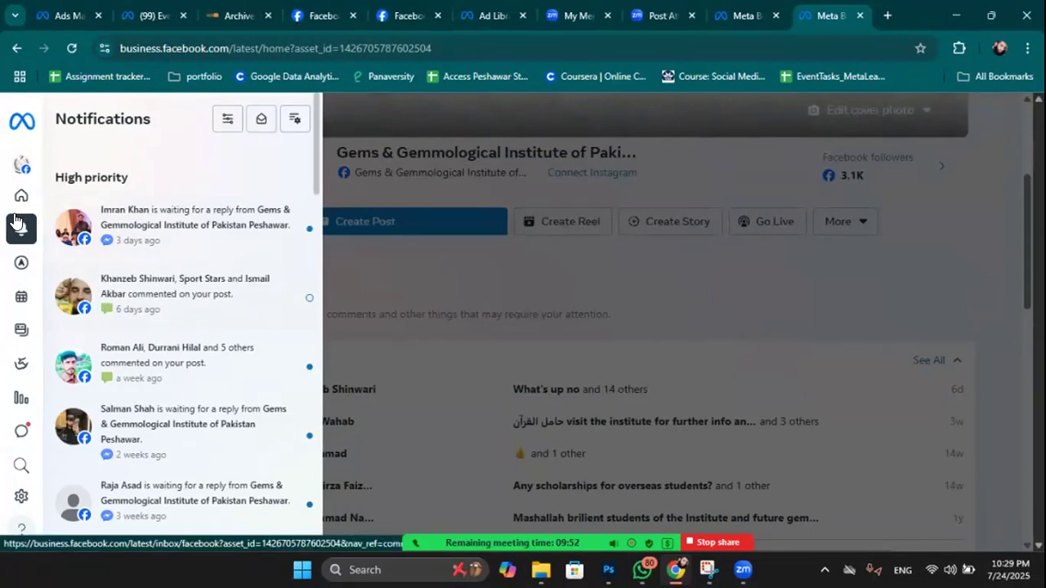
mouse_move(133, 273)
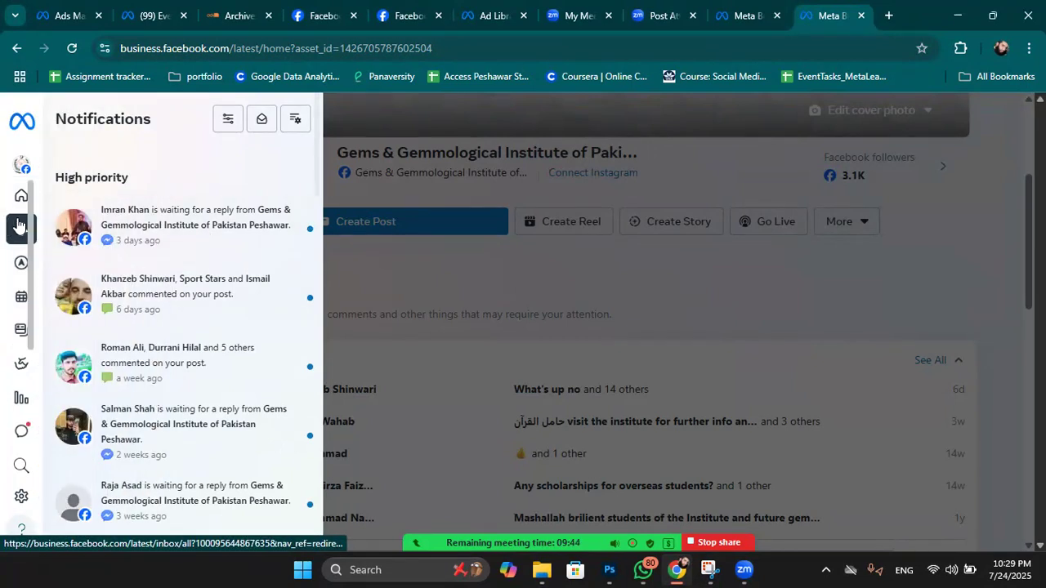
mouse_move(33, 239)
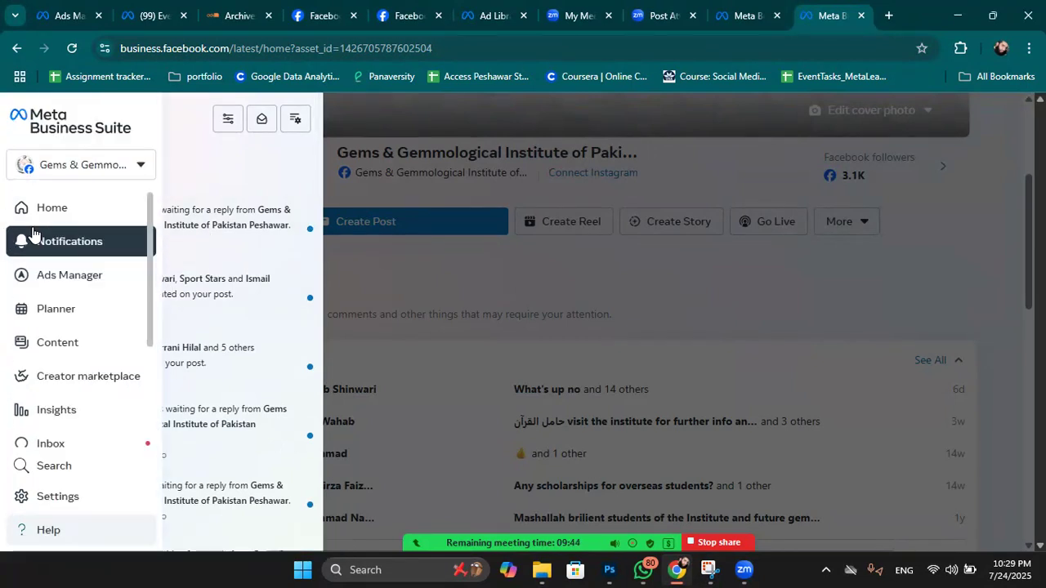
Show the Page's published posts in Content with the date range set to Lifetime.
left_click(52, 345)
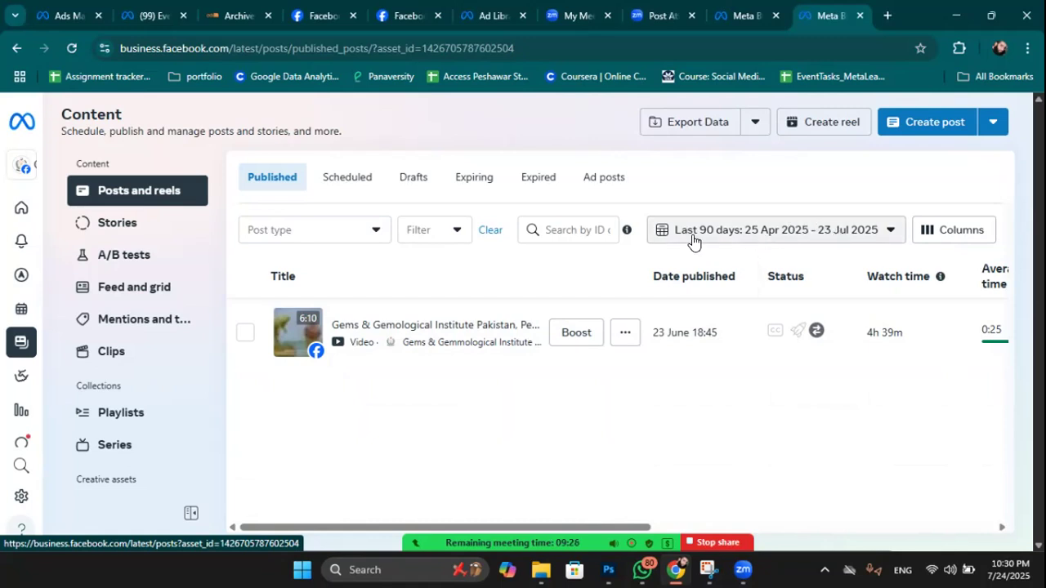
left_click(871, 234)
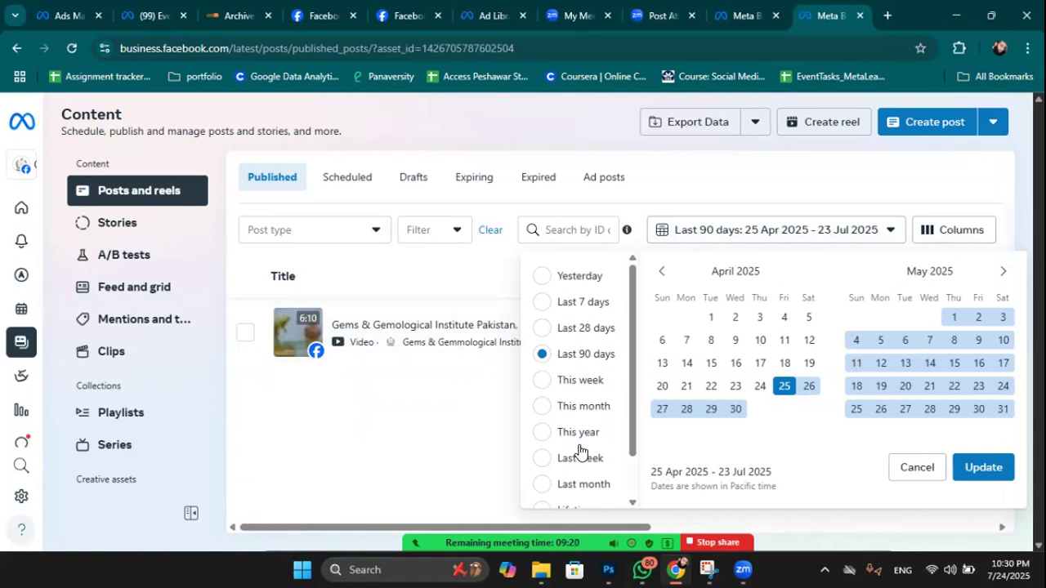
scroll(572, 454, "down", 2)
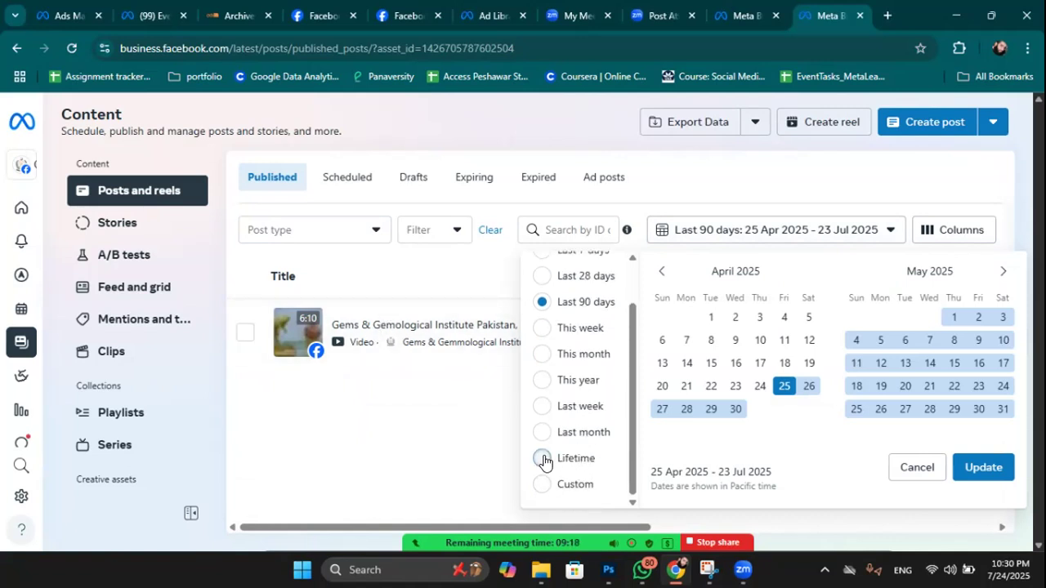
left_click(544, 459)
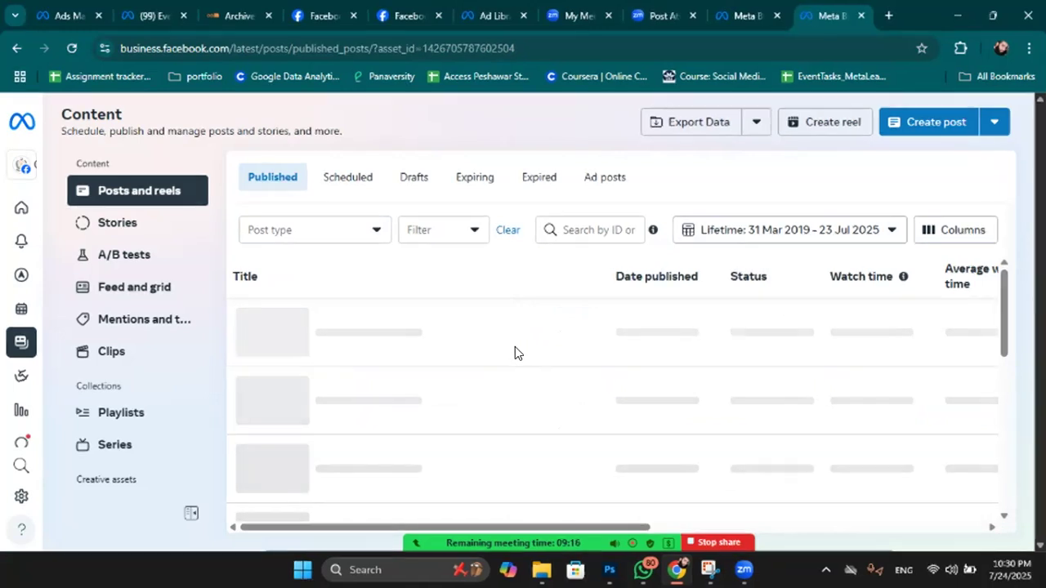
scroll(515, 353, "down", 2)
scroll(514, 353, "down", 3)
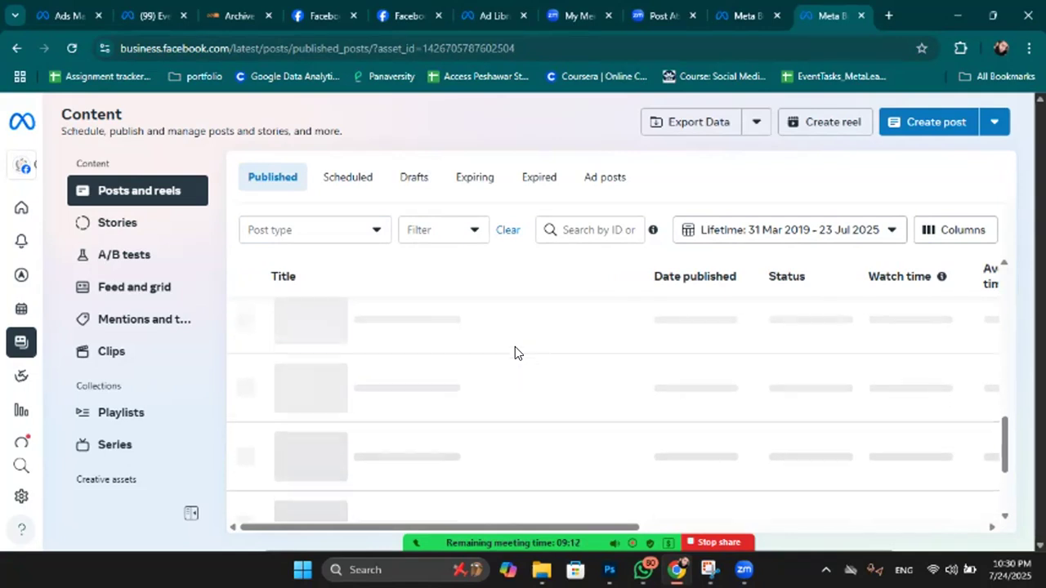
scroll(515, 353, "up", 3)
scroll(514, 353, "up", 5)
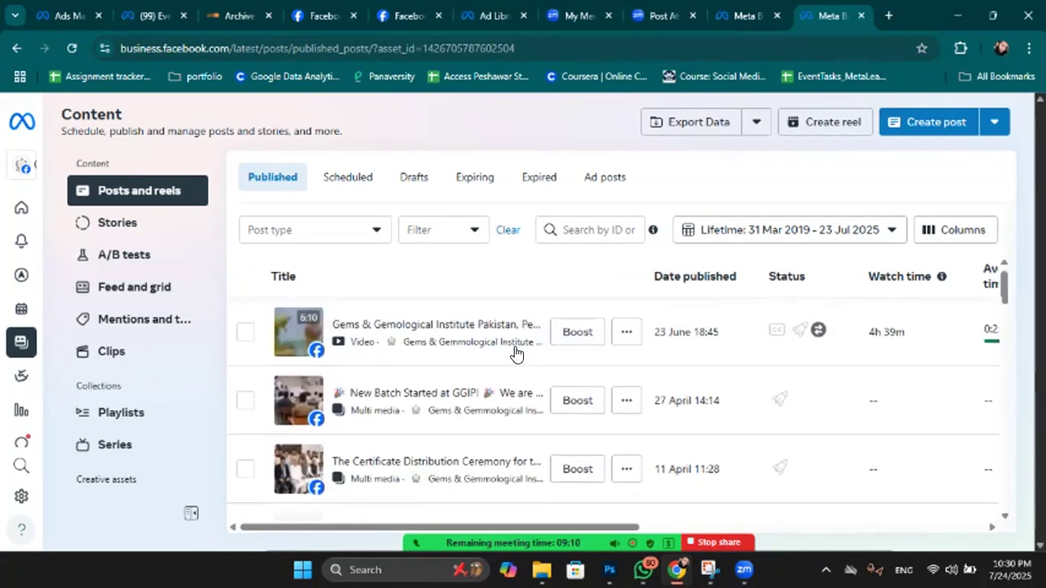
Select Photos, Videos, Text, Links, Live and Reels in the post type filter.
left_click(468, 228)
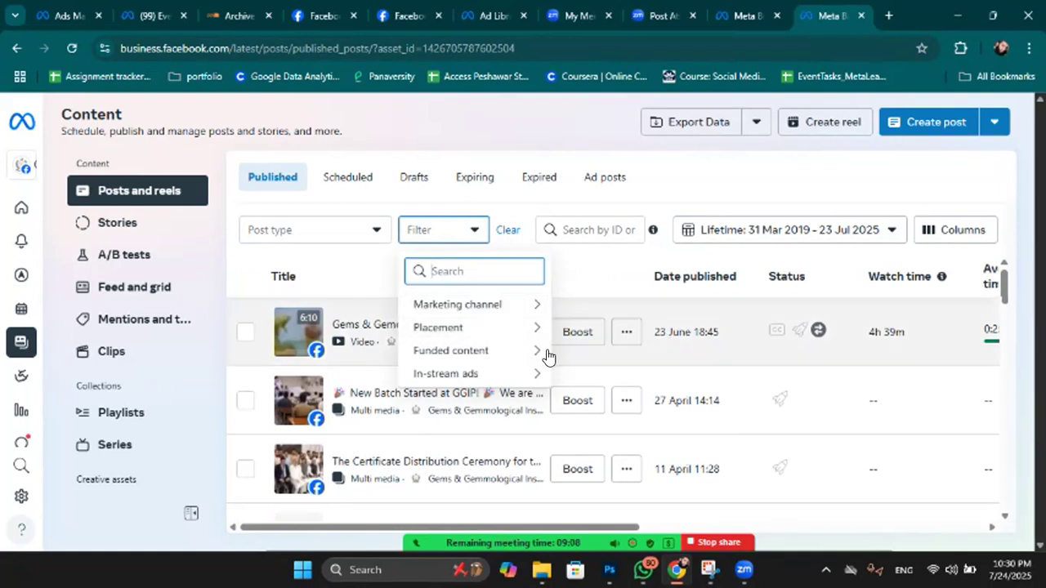
left_click(347, 228)
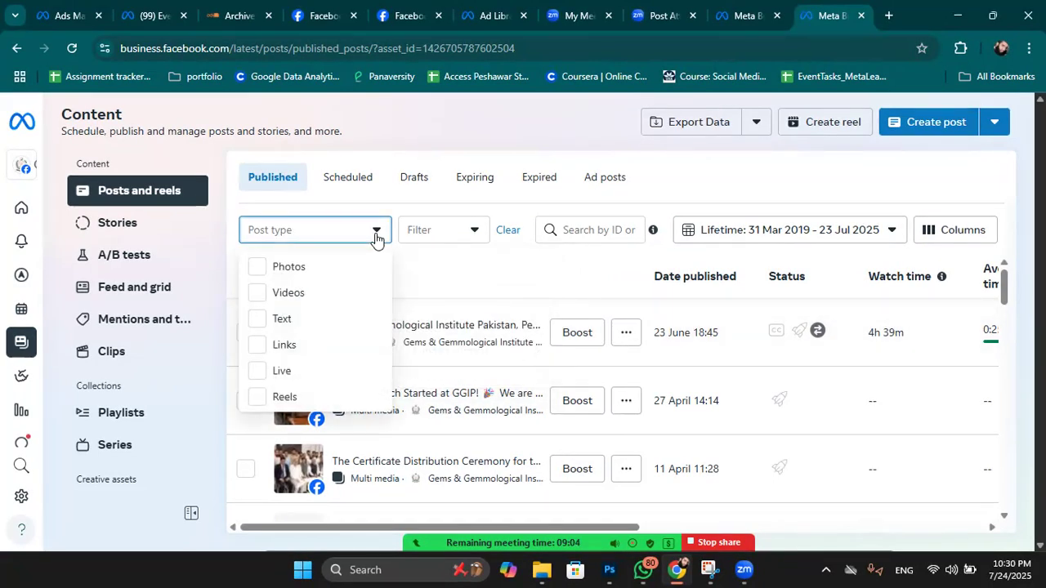
left_click(262, 269)
left_click(265, 294)
left_click(266, 321)
left_click(266, 347)
left_click(263, 371)
left_click(262, 398)
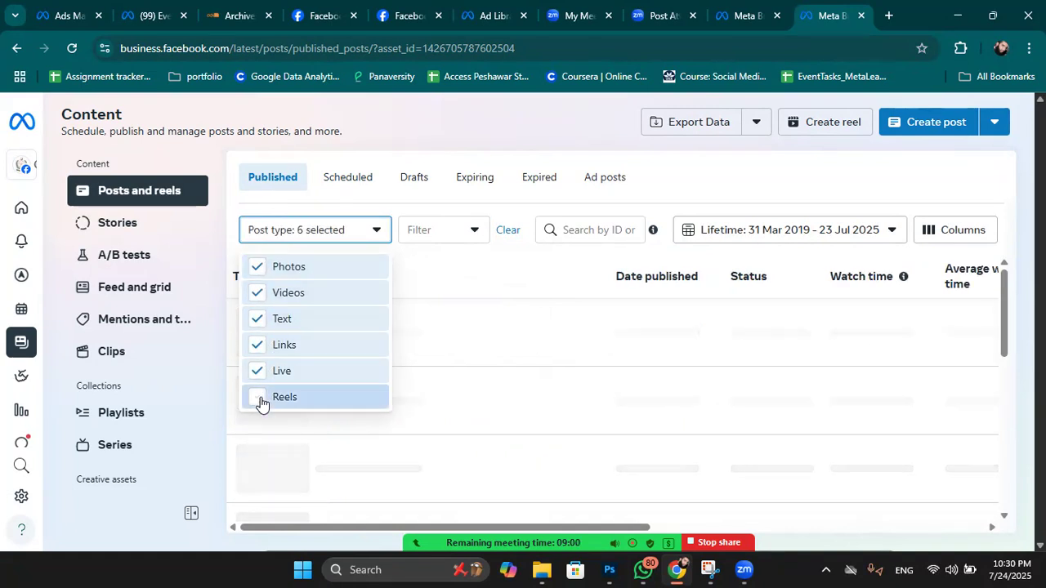
Clear all six post types from the filter and close the post type choices.
left_click(260, 270)
left_click(260, 293)
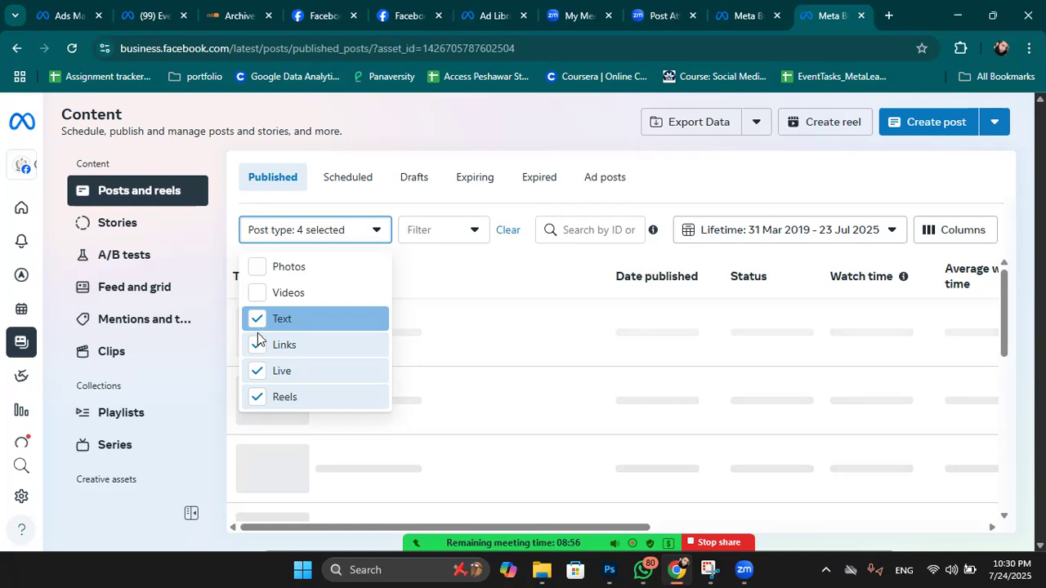
left_click(258, 327)
left_click(259, 347)
left_click(259, 372)
left_click(259, 398)
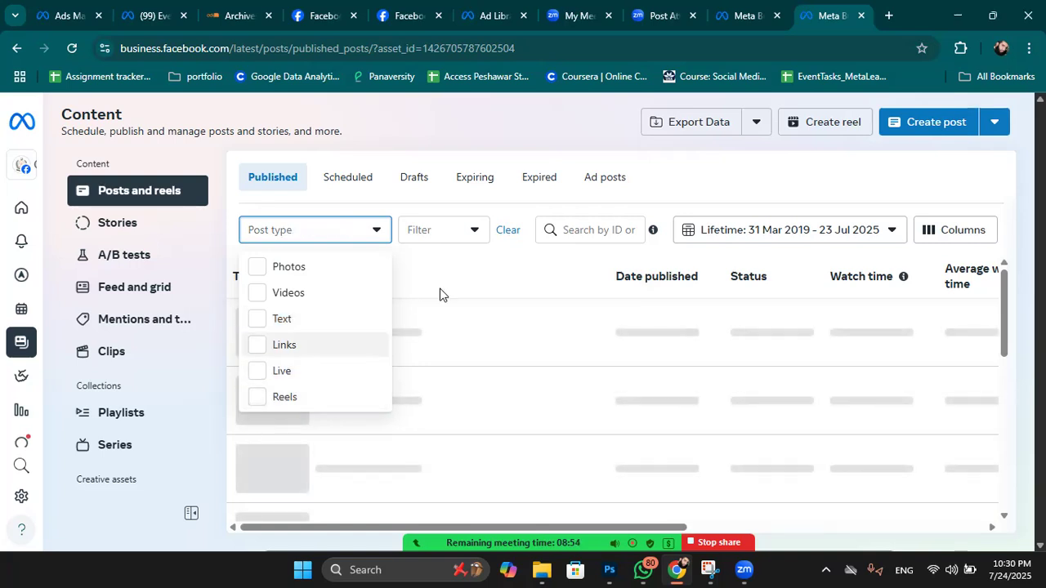
left_click(491, 270)
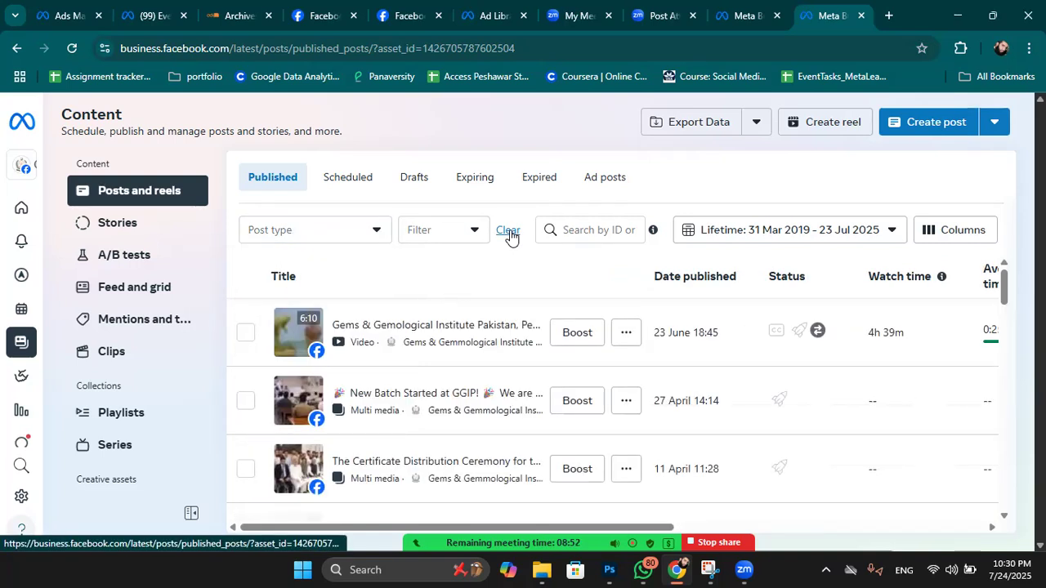
Browse the Page's Scheduled, Drafts, Expiring, Ads and Stories content views.
left_click(365, 183)
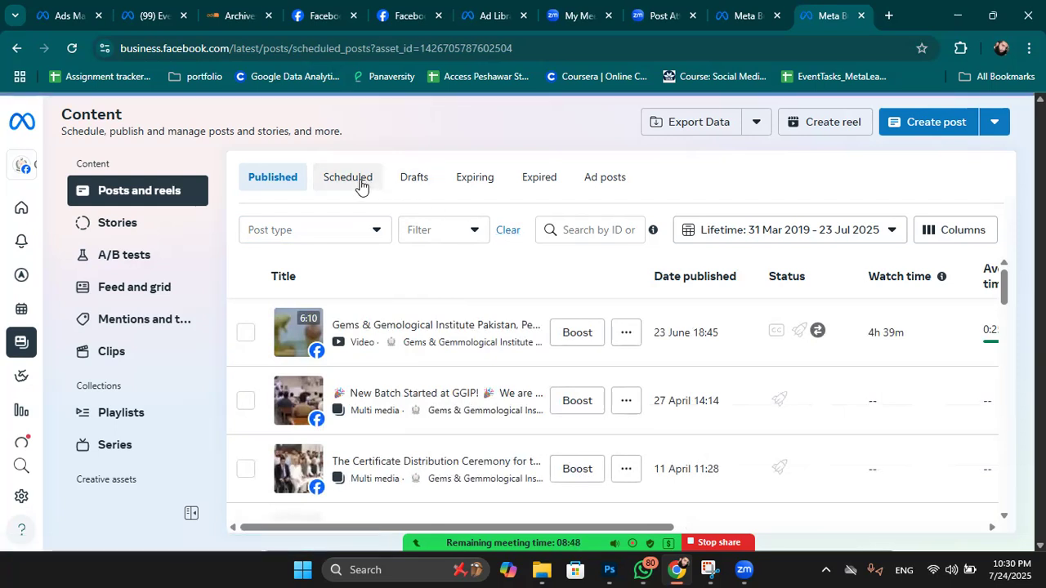
left_click(417, 184)
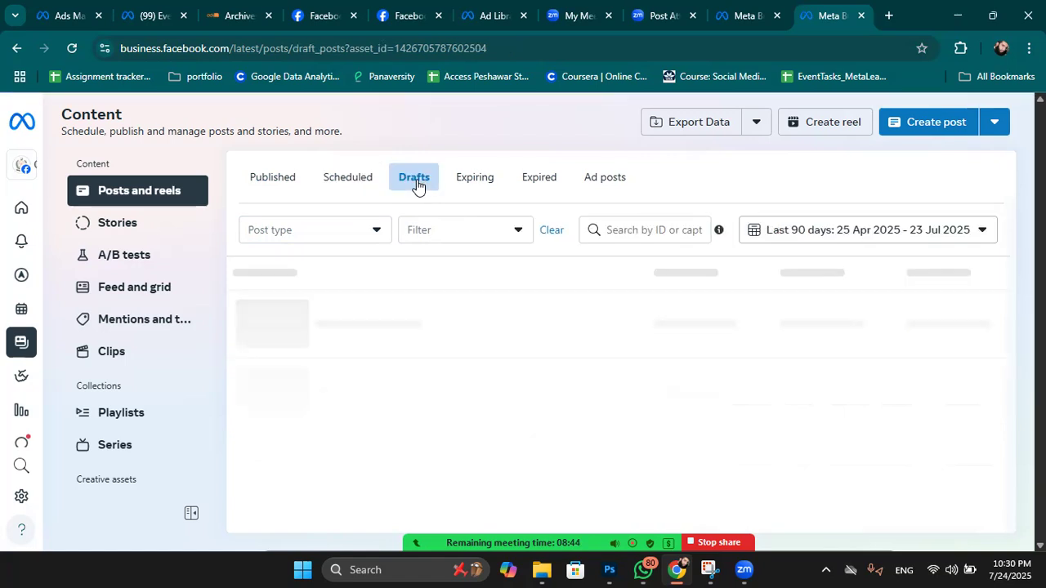
left_click(476, 180)
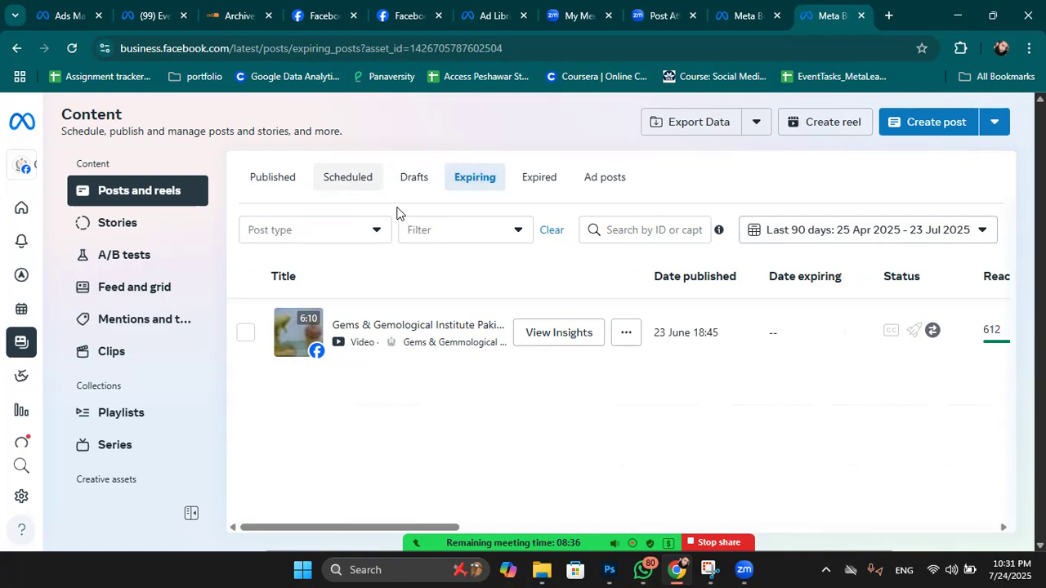
left_click(615, 186)
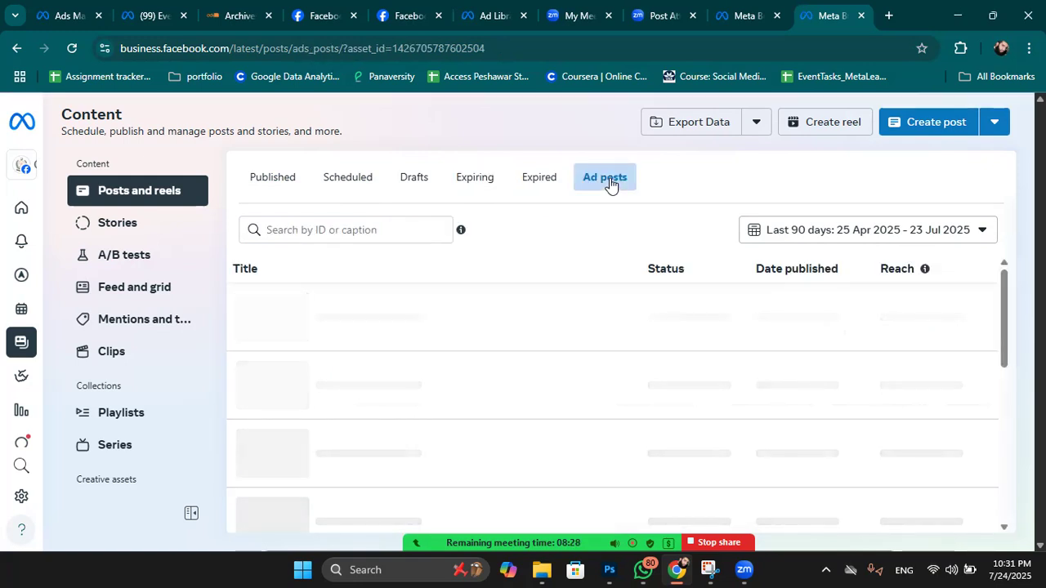
left_click(110, 223)
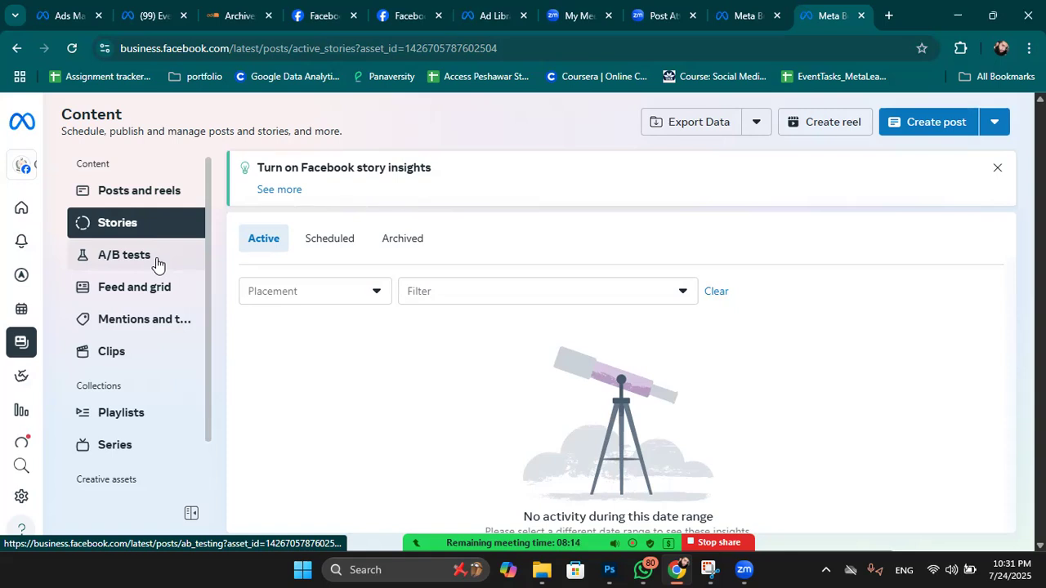
scroll(158, 265, "down", 1)
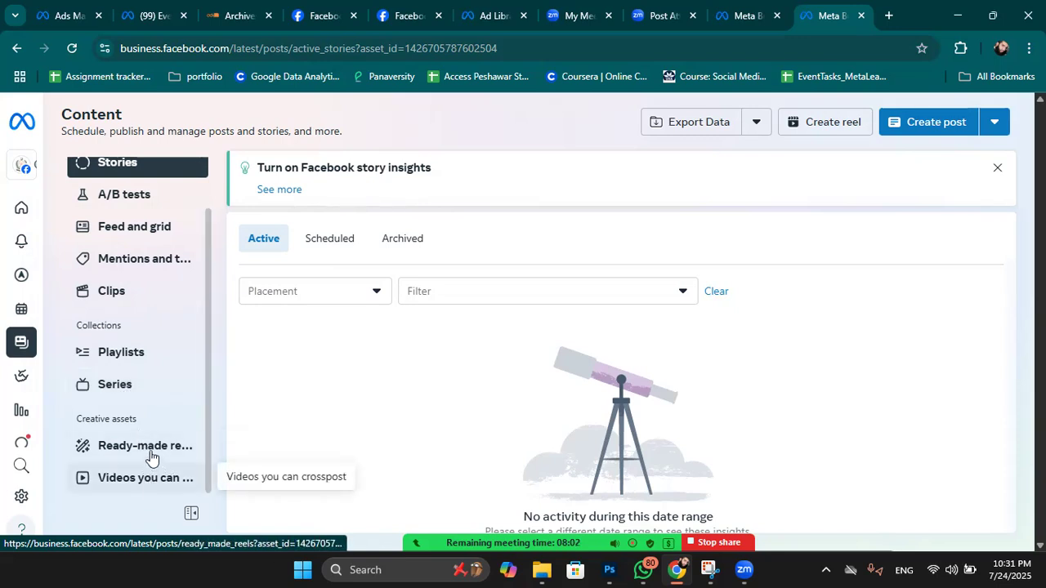
scroll(161, 471, "up", 1)
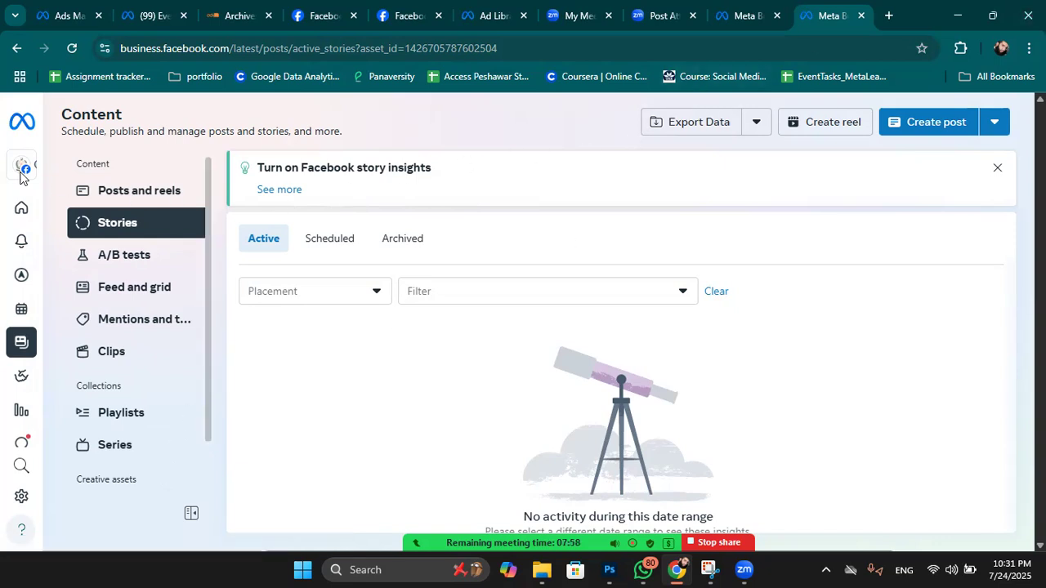
Return to the Home overview and look over its to-do list and weekly plan.
left_click(76, 209)
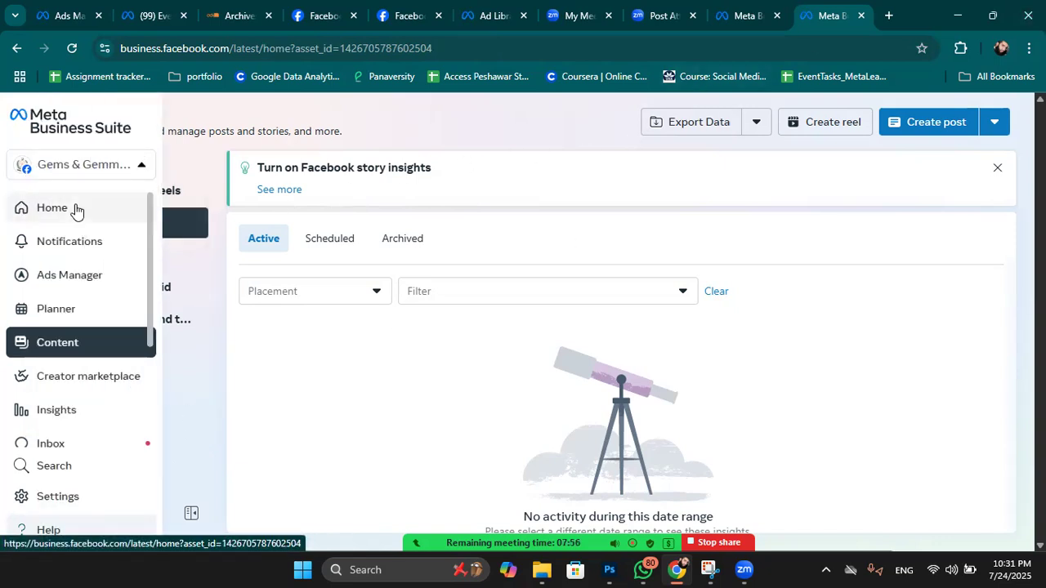
scroll(70, 331, "down", 3)
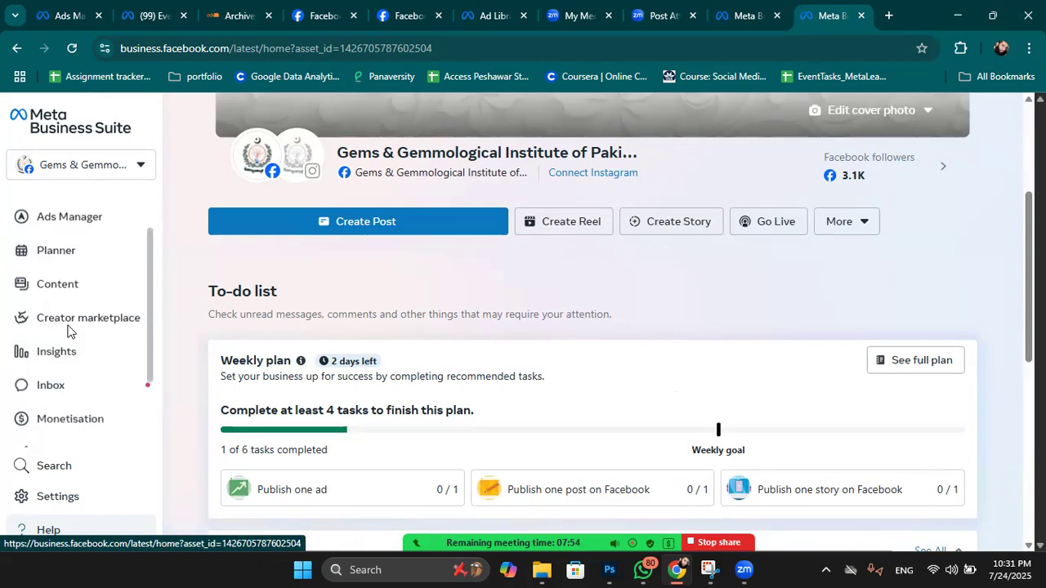
scroll(69, 331, "up", 1)
scroll(69, 331, "up", 3)
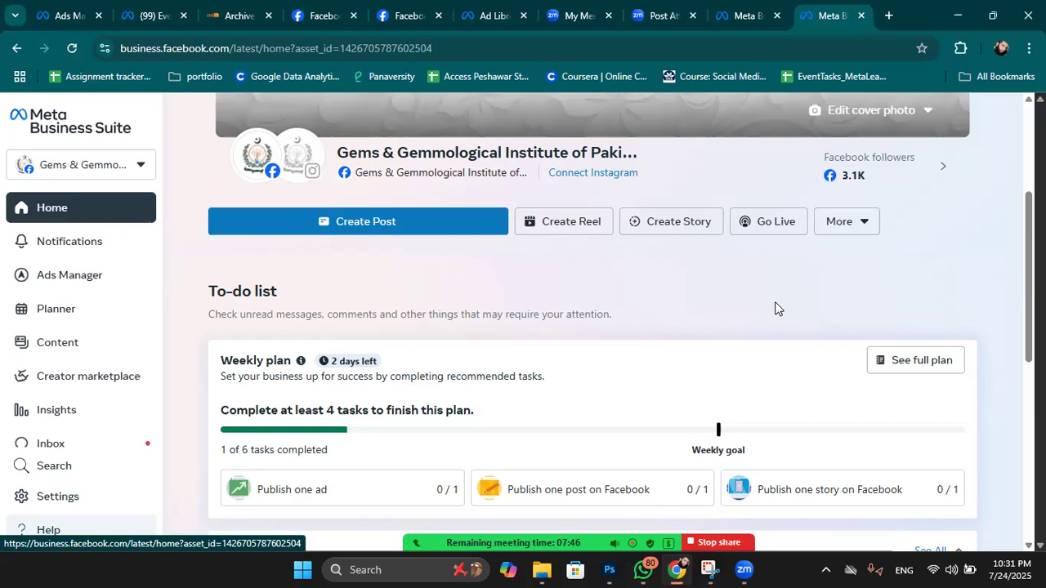
Search Google for 'meta business suite' in a new tab and scroll to the Google Play result.
left_click(889, 16)
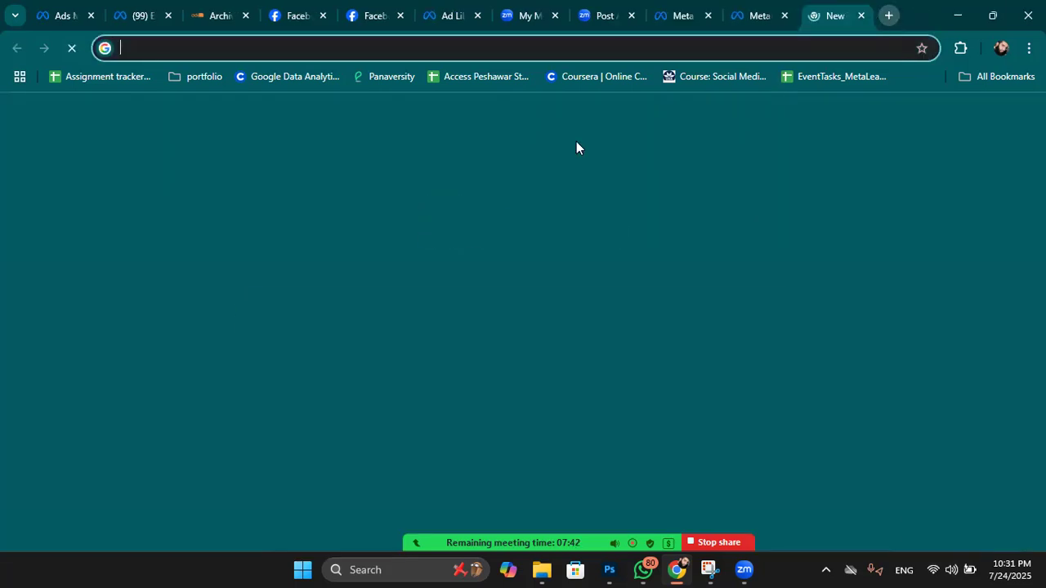
type("meta")
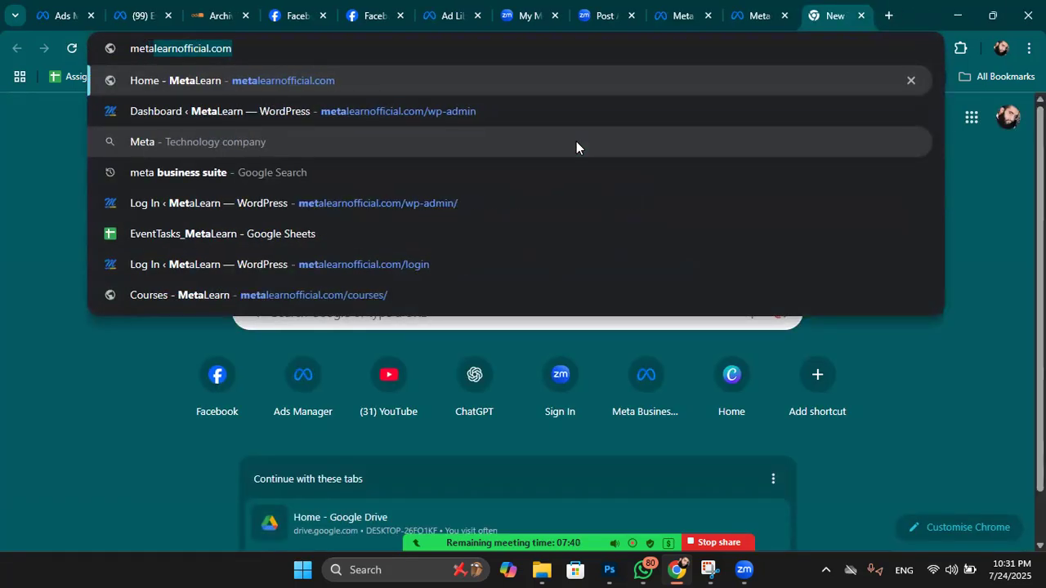
type(" bus")
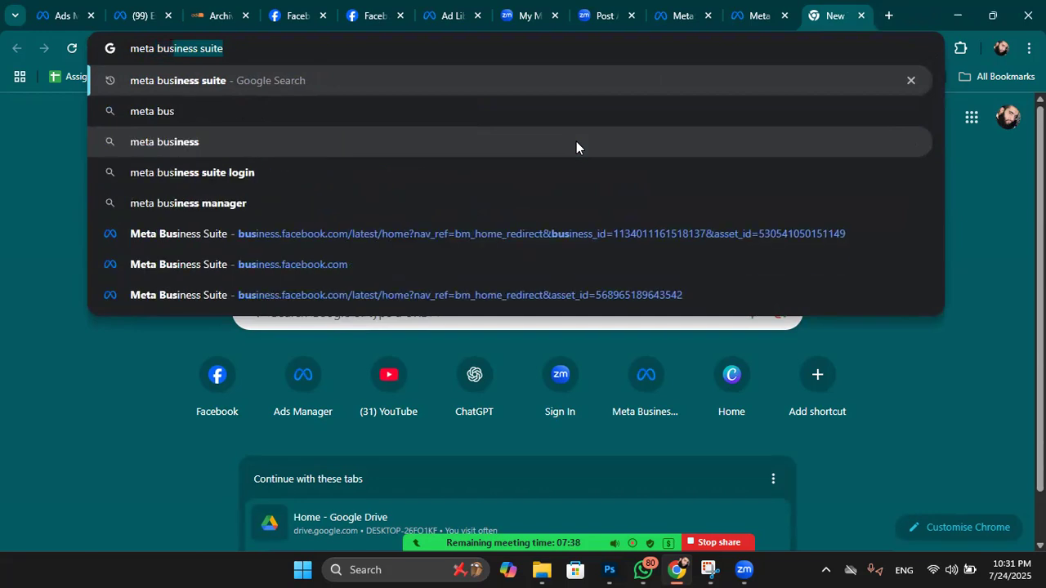
type("iness su")
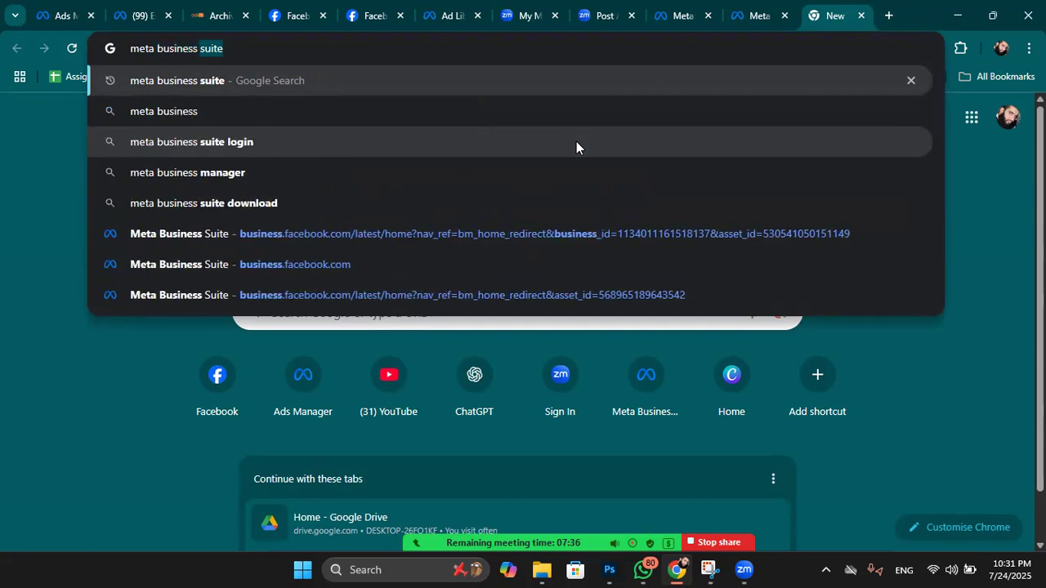
type("ite")
key("Return")
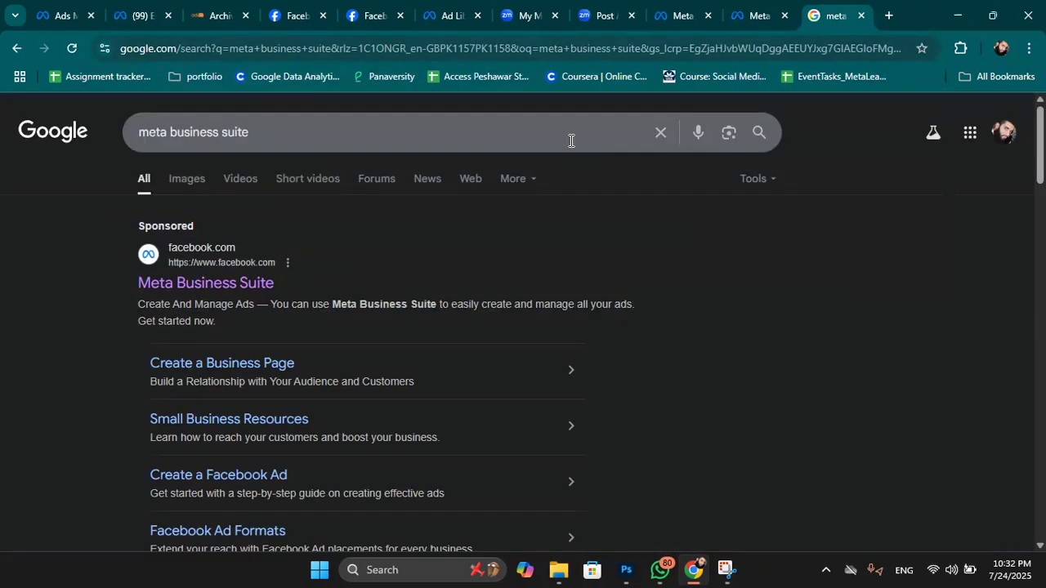
scroll(355, 278, "down", 3)
scroll(355, 278, "down", 7)
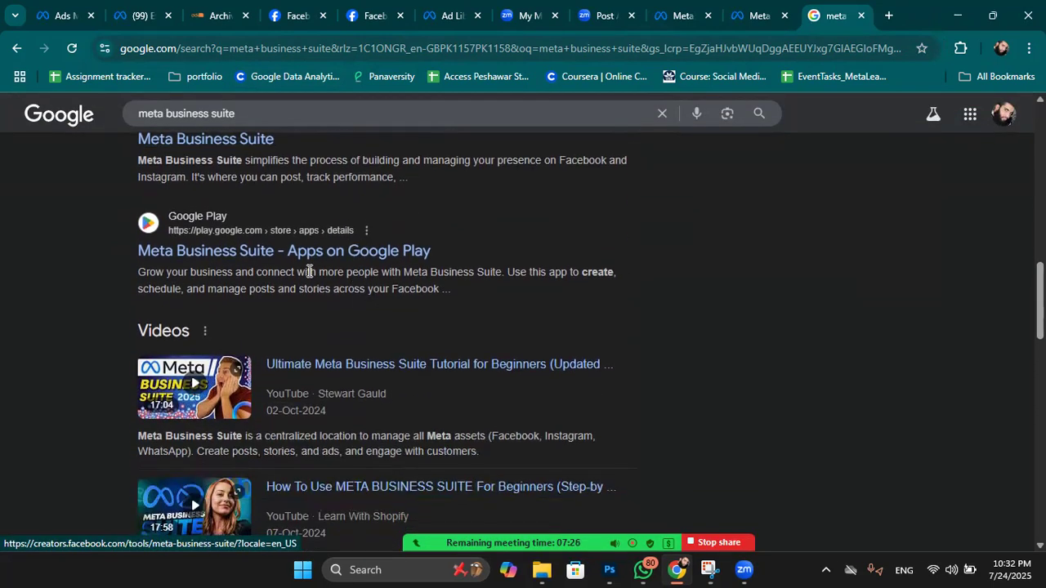
Open the 'Meta Business Suite - Apps on Google Play' result to view the app's store listing.
left_click(272, 253)
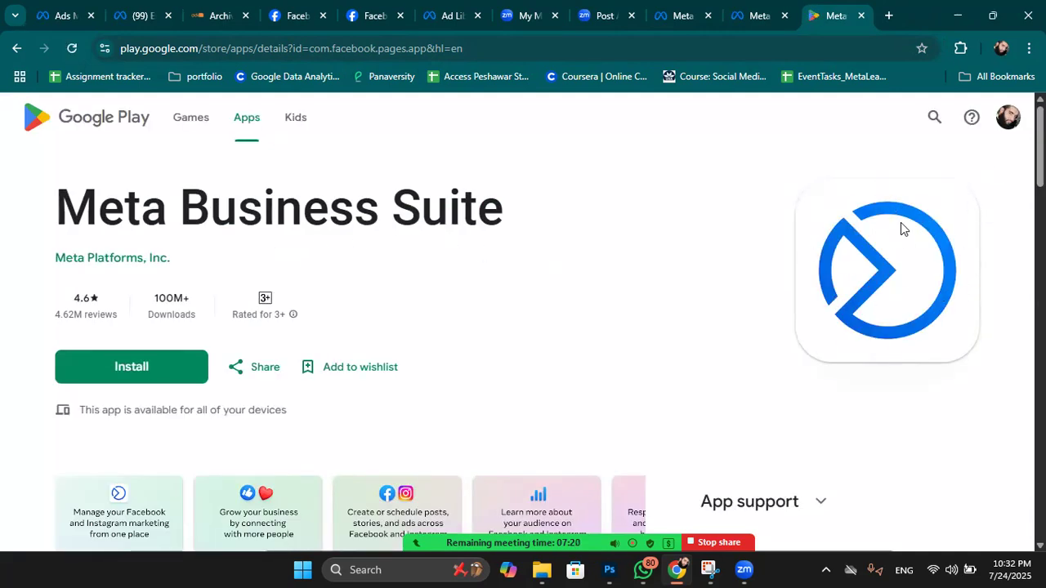
scroll(889, 186, "down", 1)
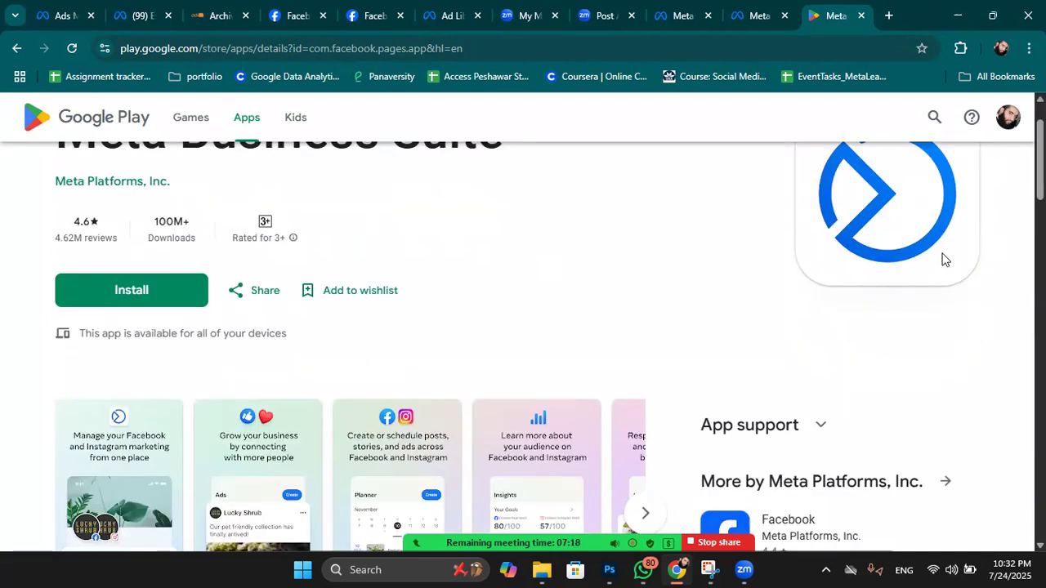
scroll(880, 268, "up", 1)
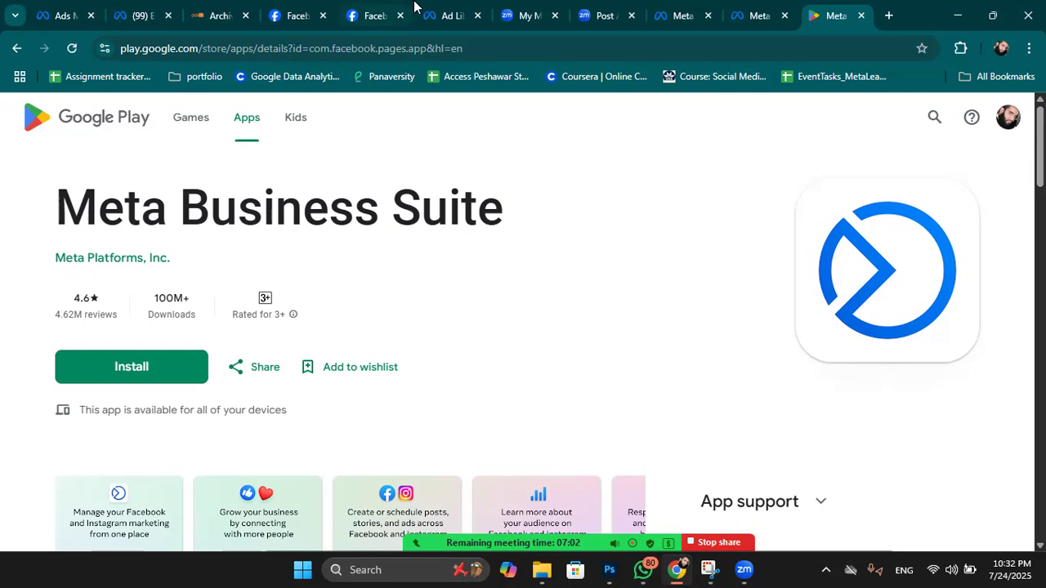
Switch back to the Business Suite tab and scroll Home past Comments and Posts to Grow your audience.
left_click(753, 7)
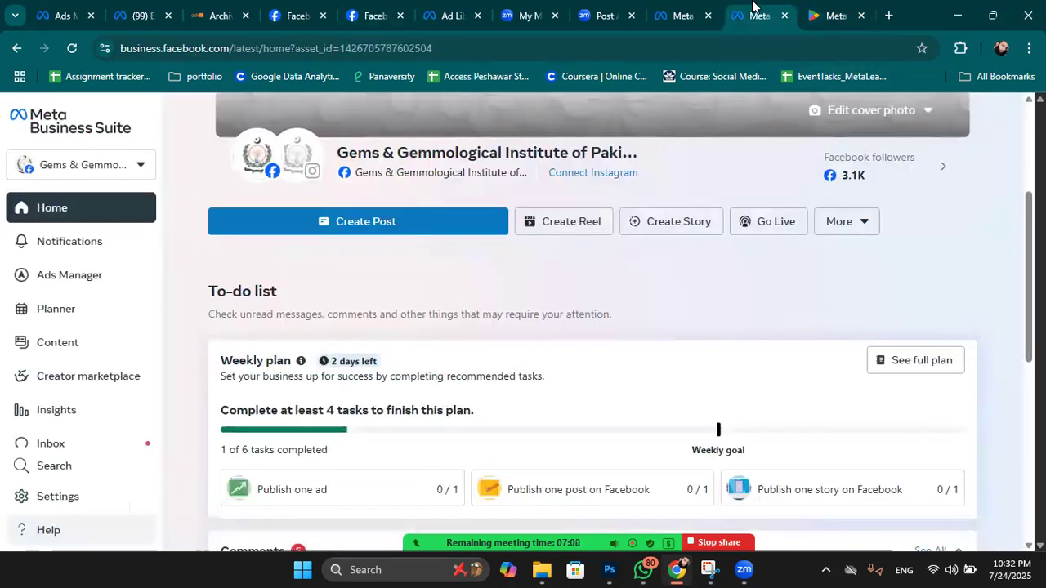
scroll(602, 315, "down", 4)
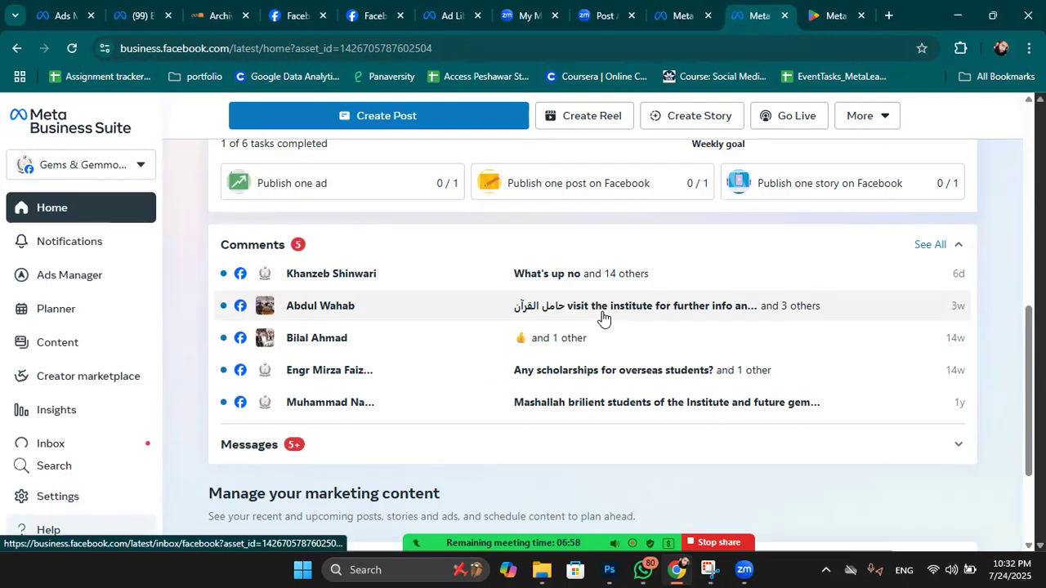
scroll(602, 315, "up", 3)
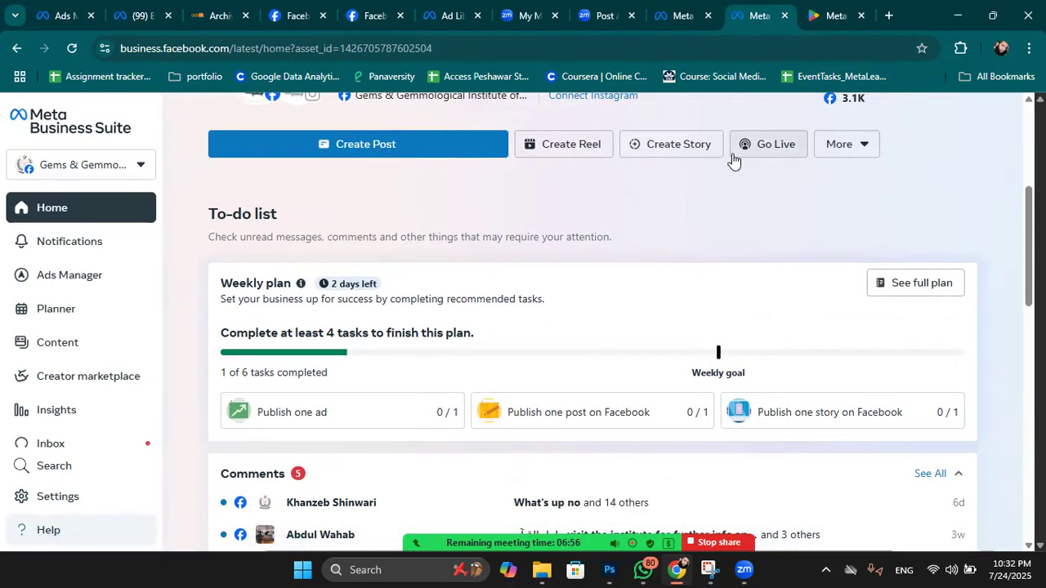
scroll(229, 296, "down", 1)
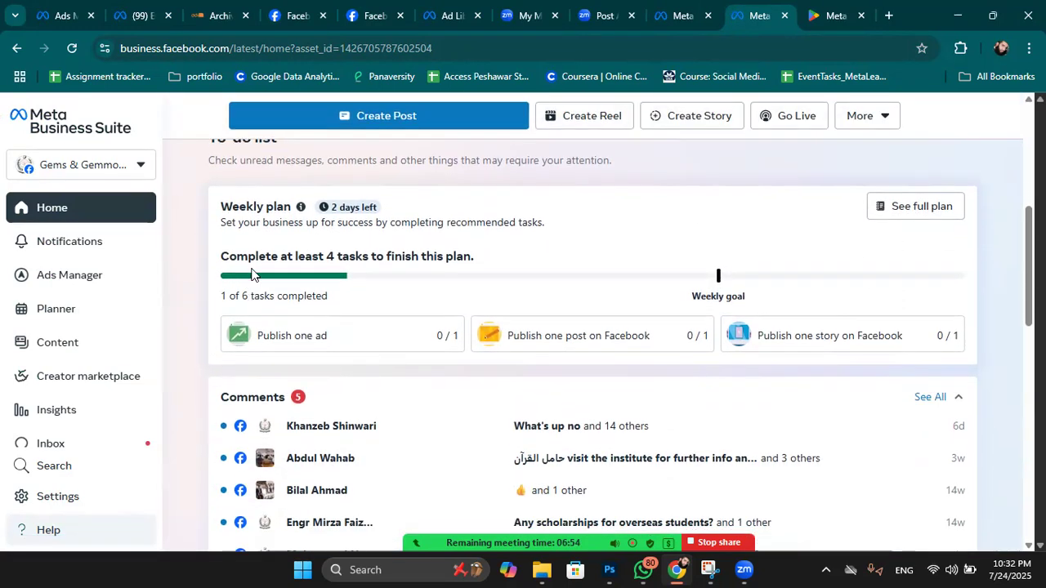
scroll(634, 289, "down", 1)
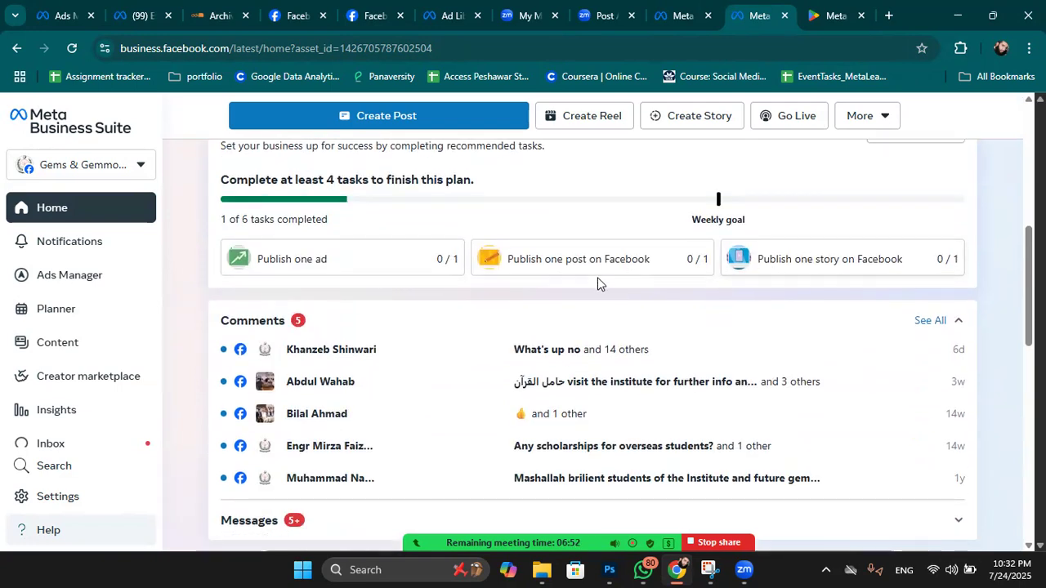
scroll(496, 266, "down", 1)
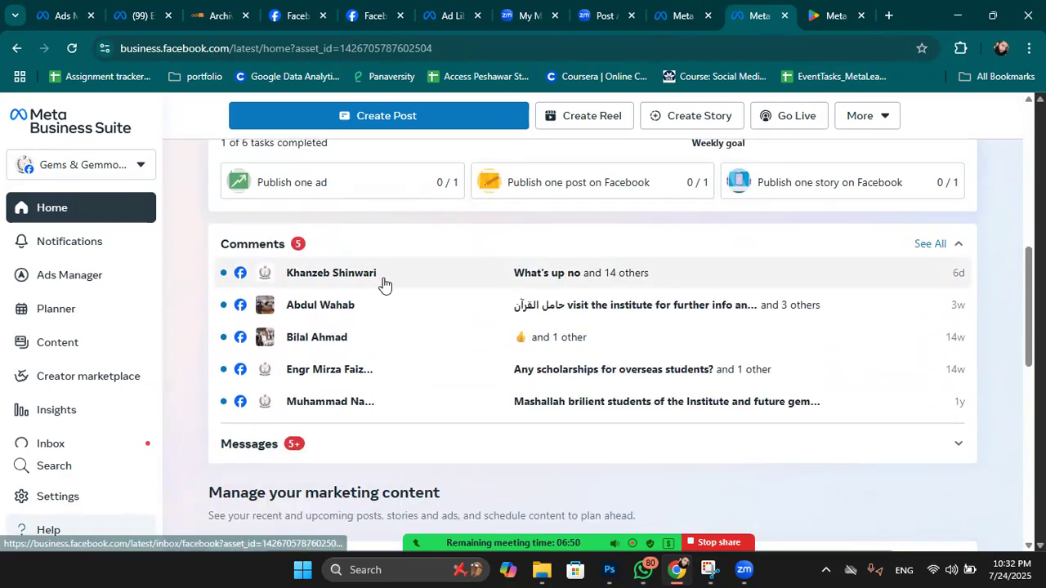
scroll(590, 292, "down", 1)
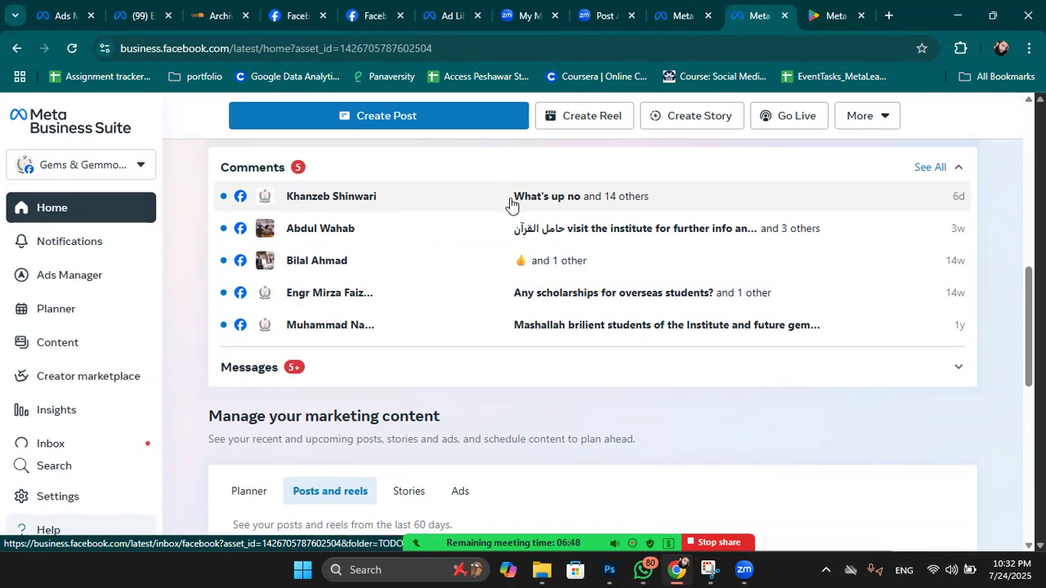
scroll(510, 201, "down", 2)
scroll(493, 303, "down", 3)
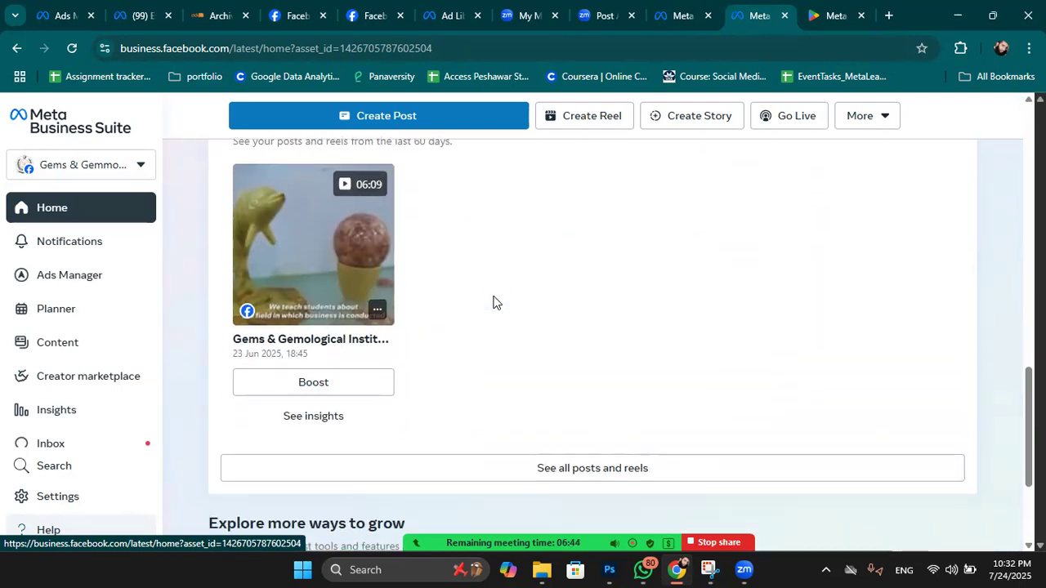
scroll(495, 283, "up", 1)
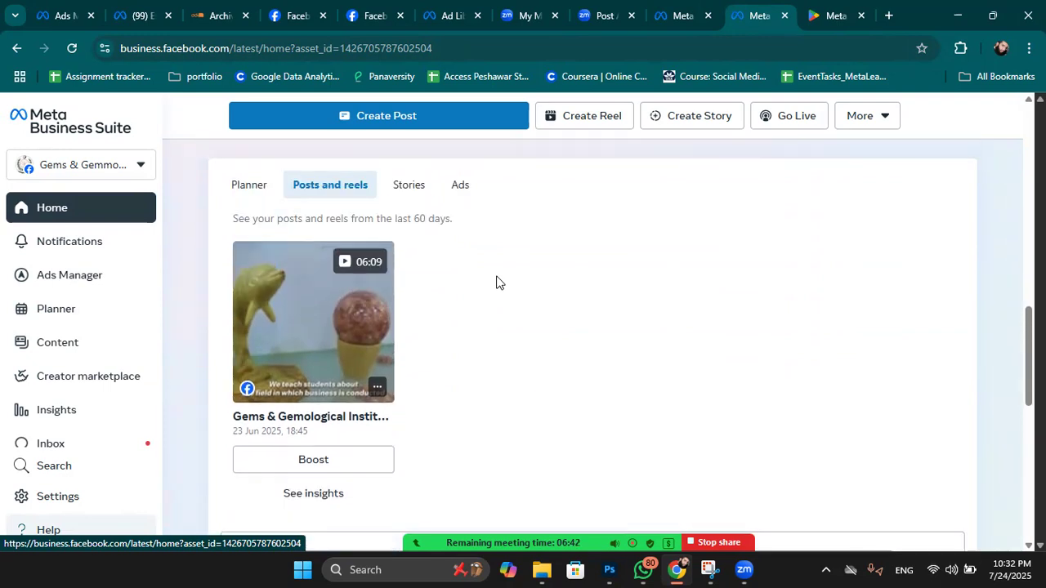
scroll(650, 321, "down", 6)
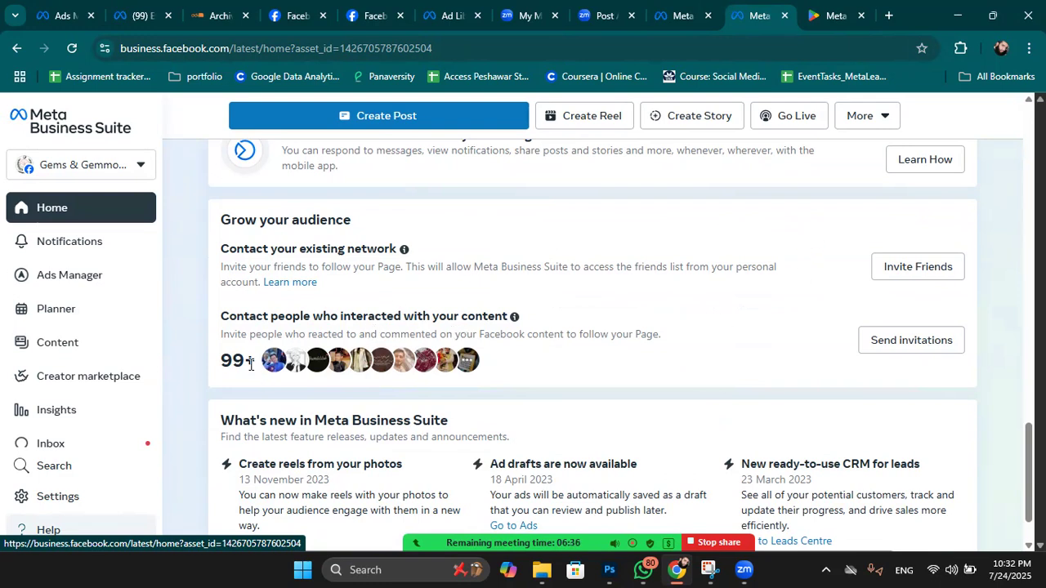
left_click(910, 343)
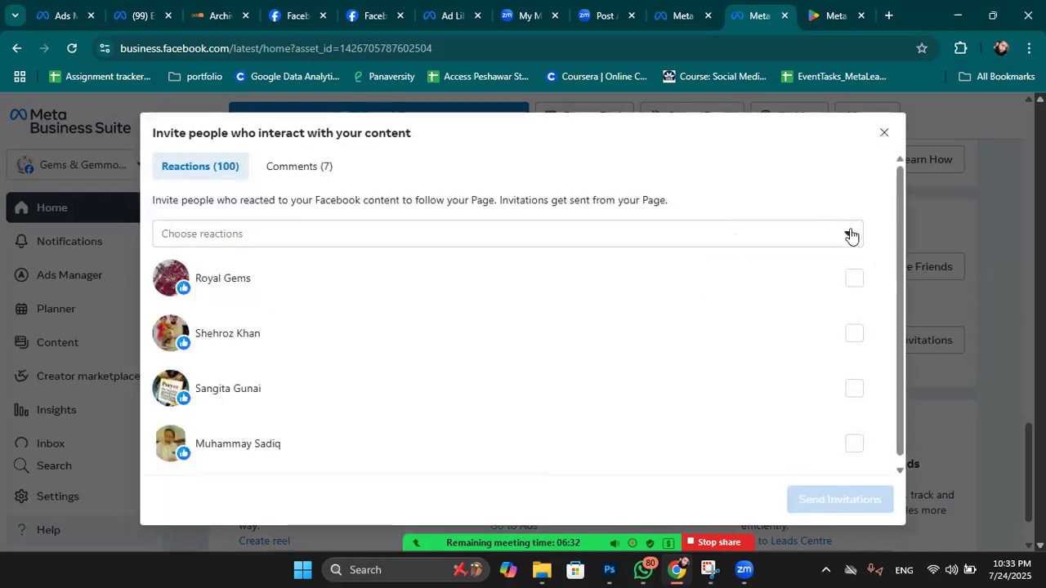
left_click(849, 235)
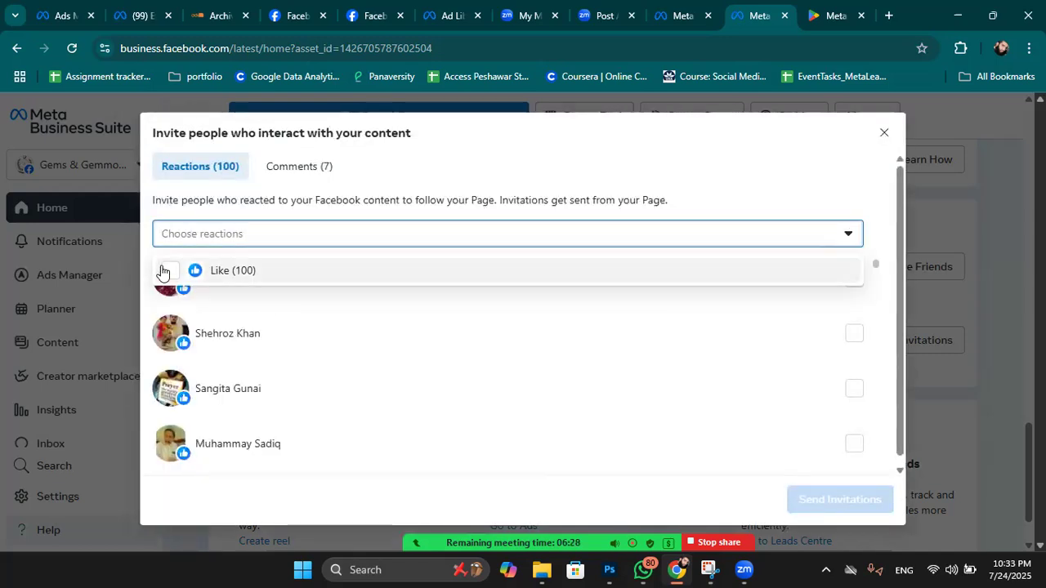
left_click(168, 276)
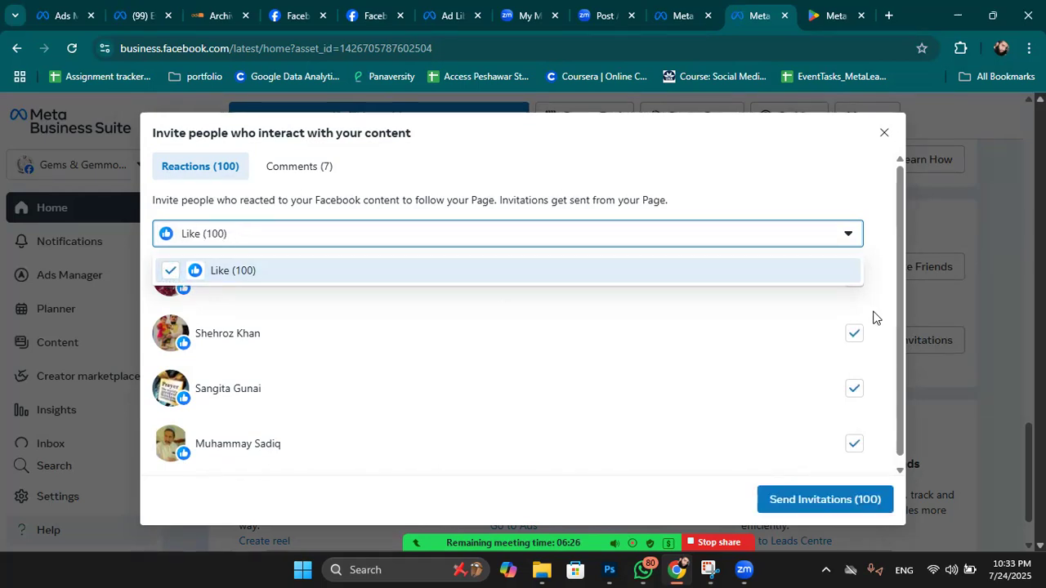
scroll(870, 368, "down", 2)
left_click(825, 499)
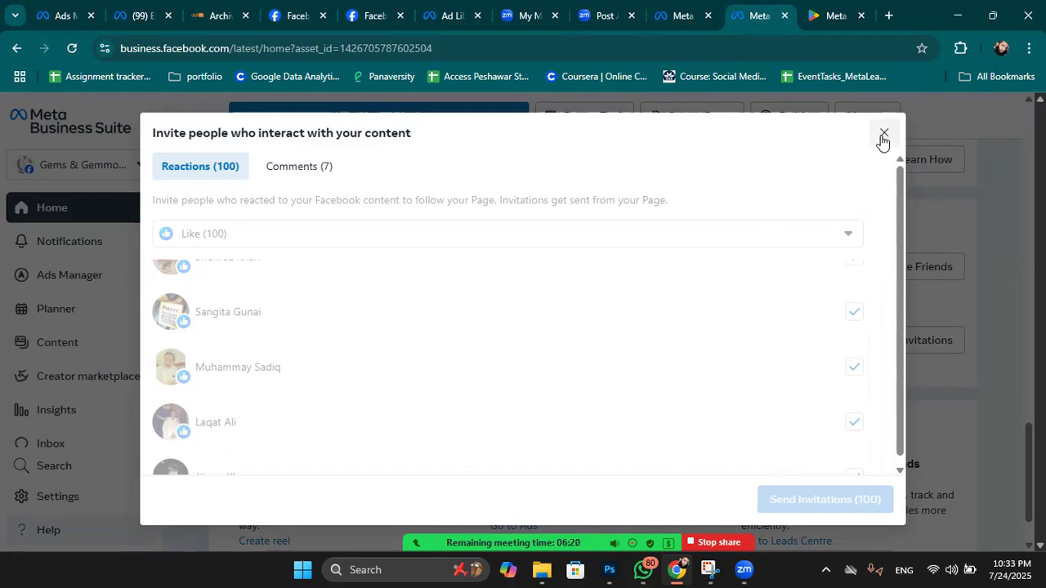
left_click(883, 134)
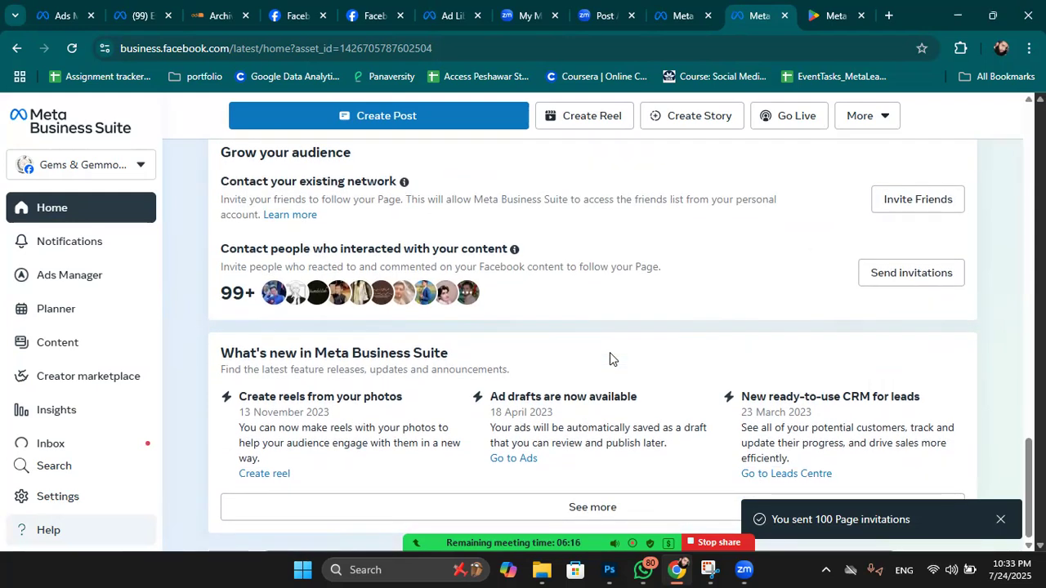
scroll(609, 358, "up", 3)
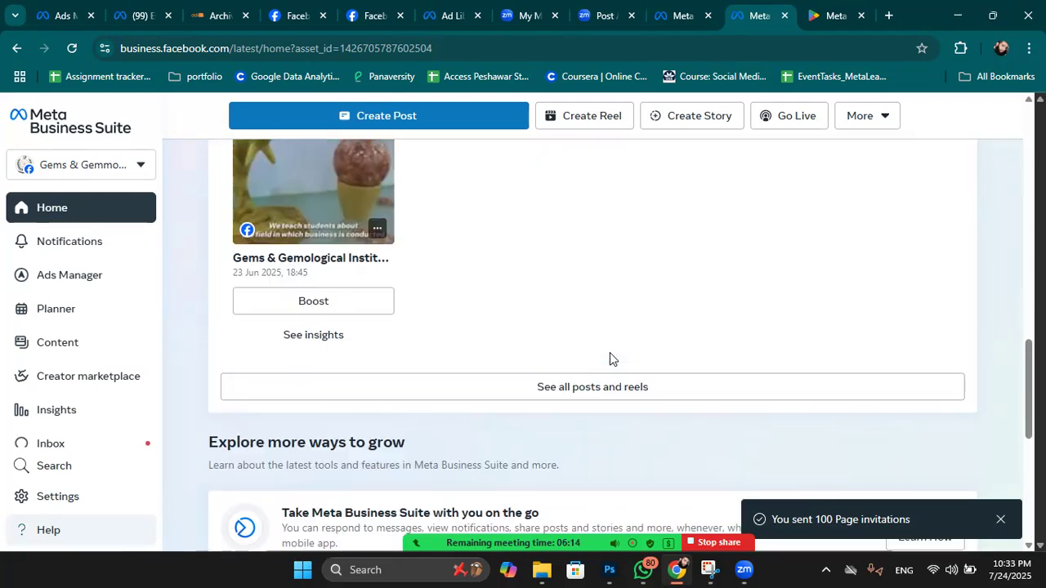
scroll(151, 396, "down", 3)
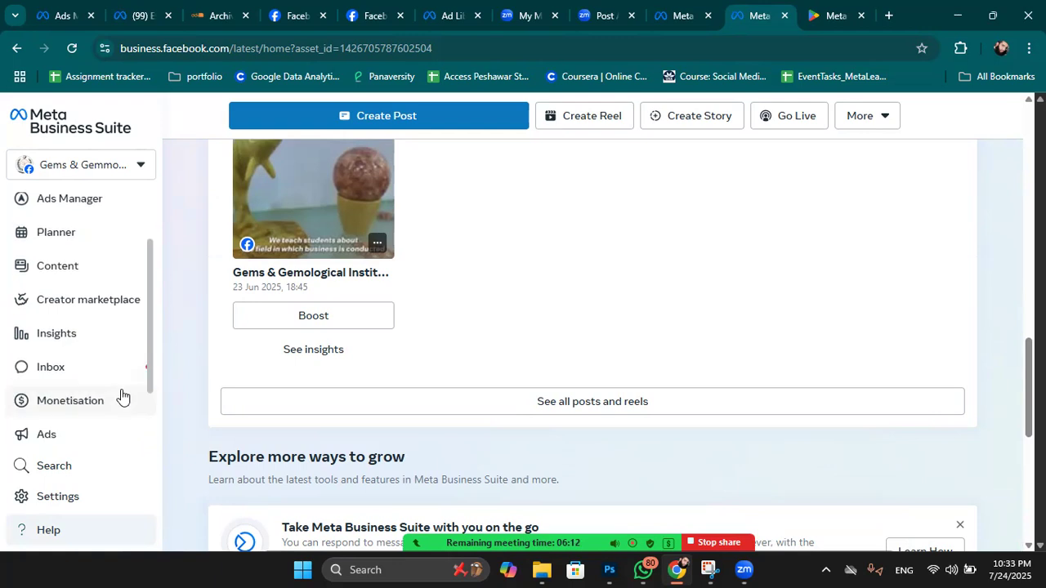
Open the Inbox and check the Messenger, Instagram and WhatsApp conversation sections.
left_click(45, 292)
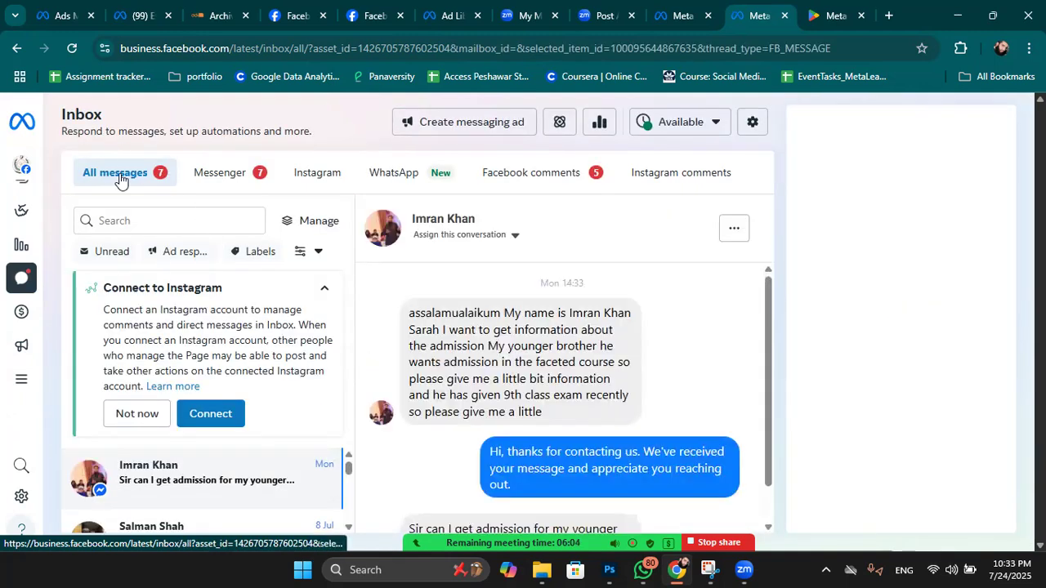
left_click(229, 173)
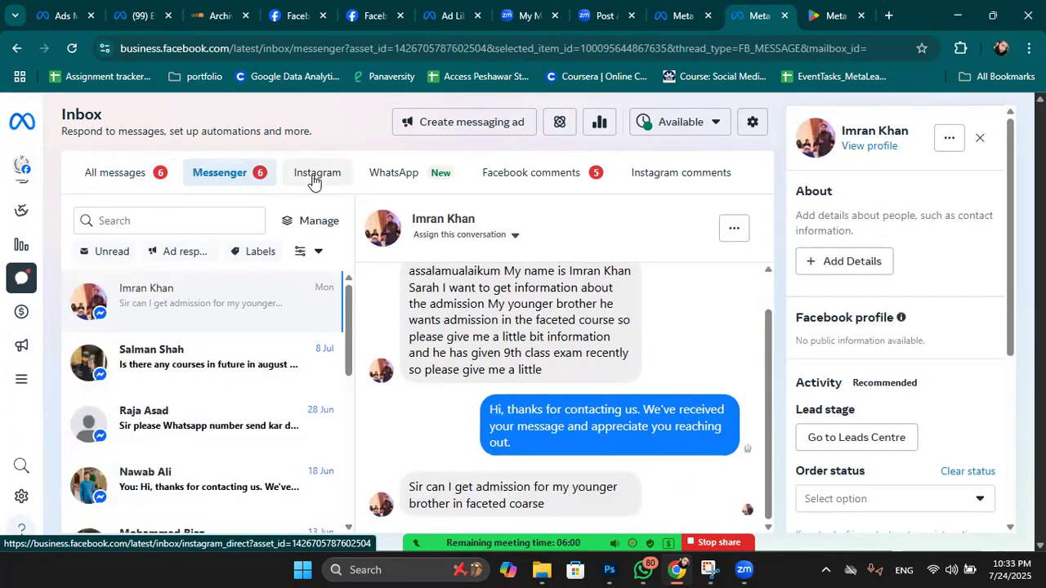
left_click(319, 176)
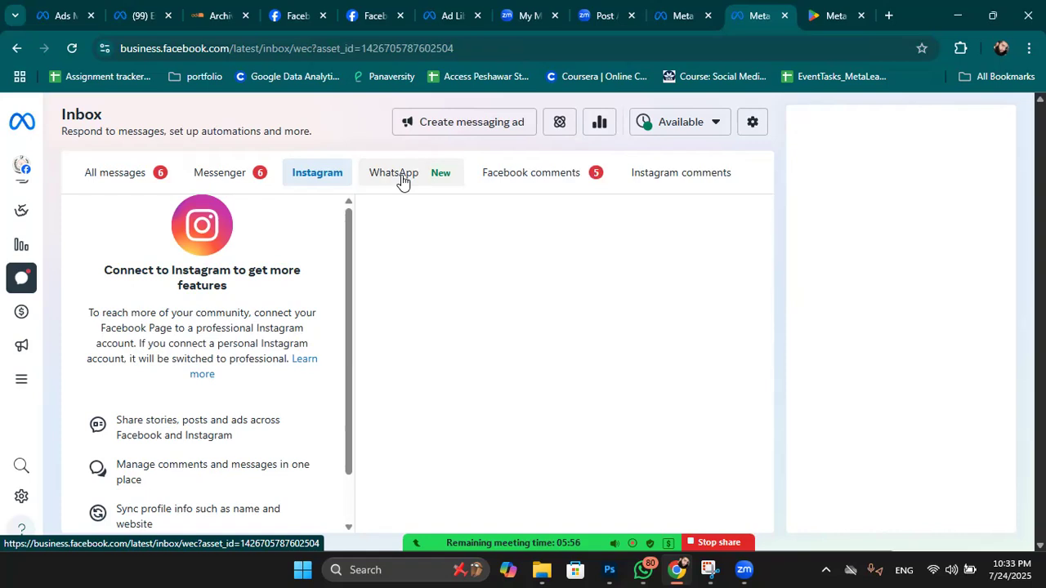
left_click(401, 177)
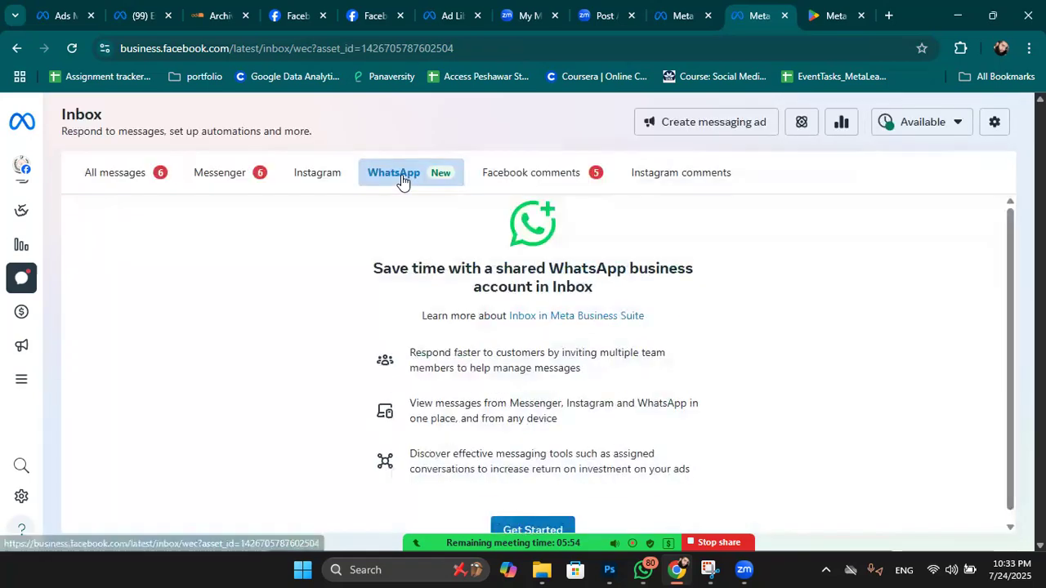
scroll(583, 322, "down", 1)
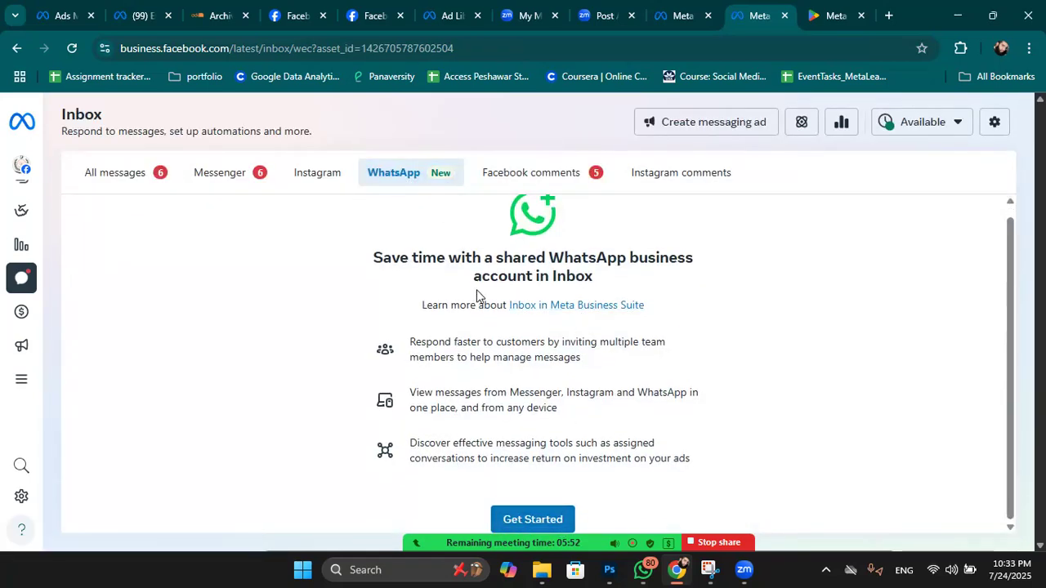
scroll(476, 277, "up", 1)
Review the Facebook comments and then the Instagram comments sections.
left_click(556, 184)
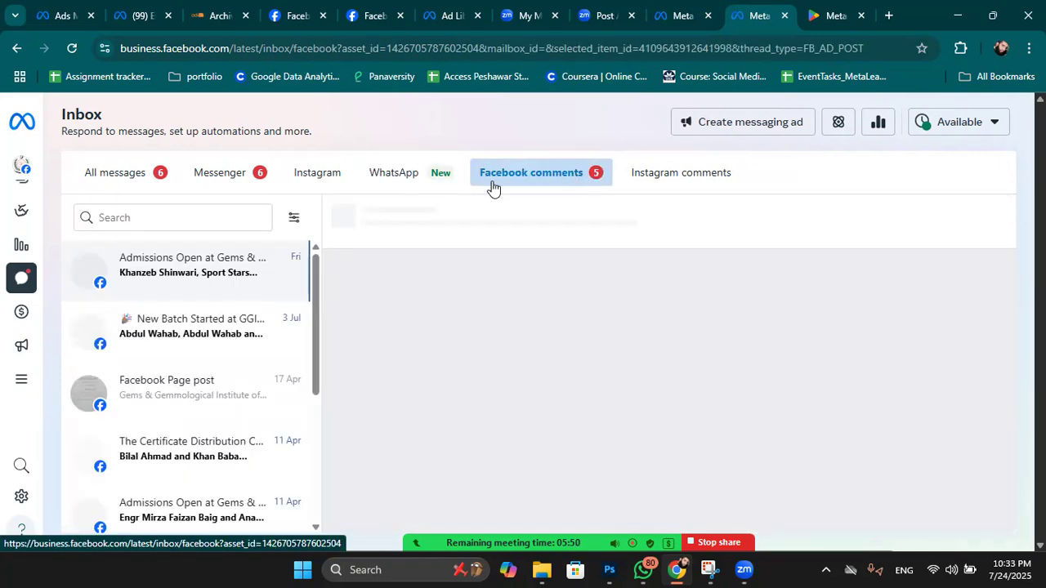
left_click(671, 171)
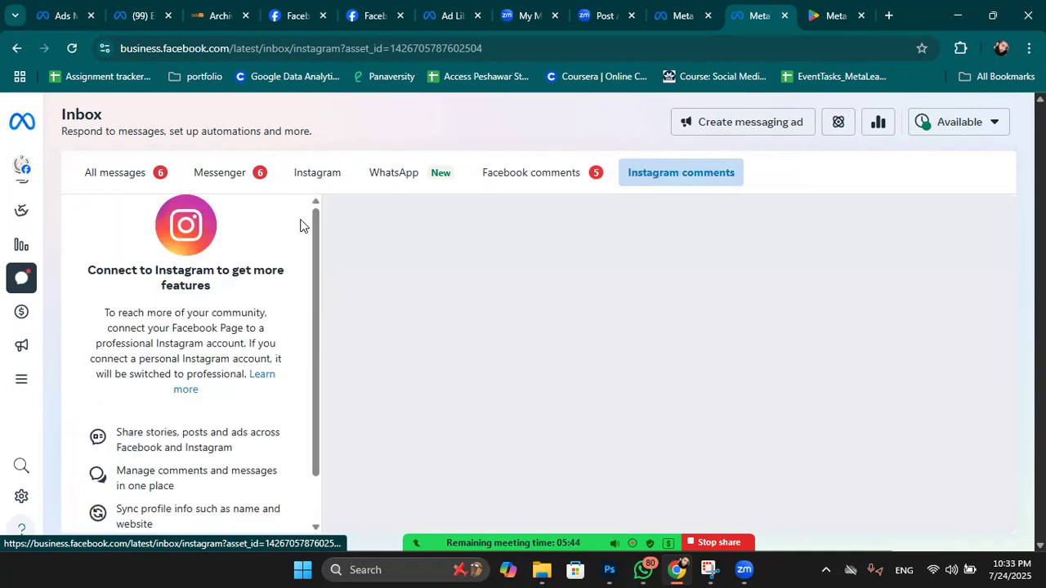
scroll(161, 350, "down", 1)
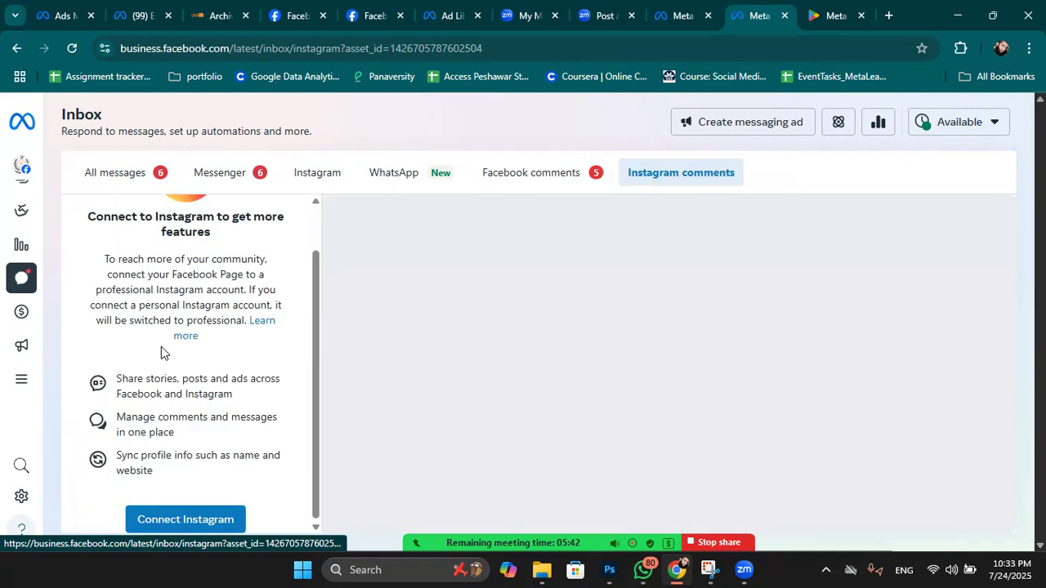
scroll(161, 351, "up", 1)
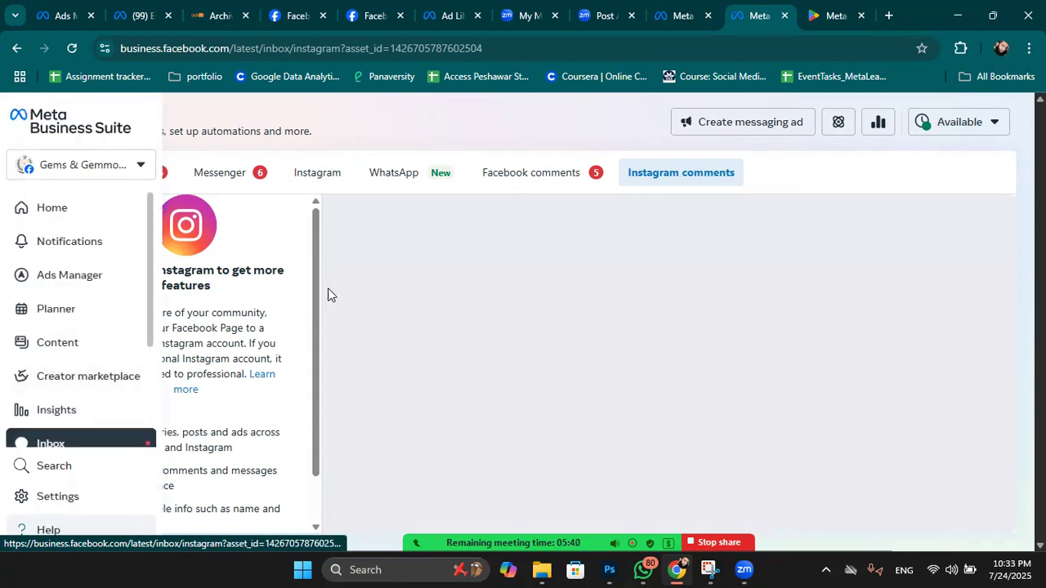
mouse_move(40, 189)
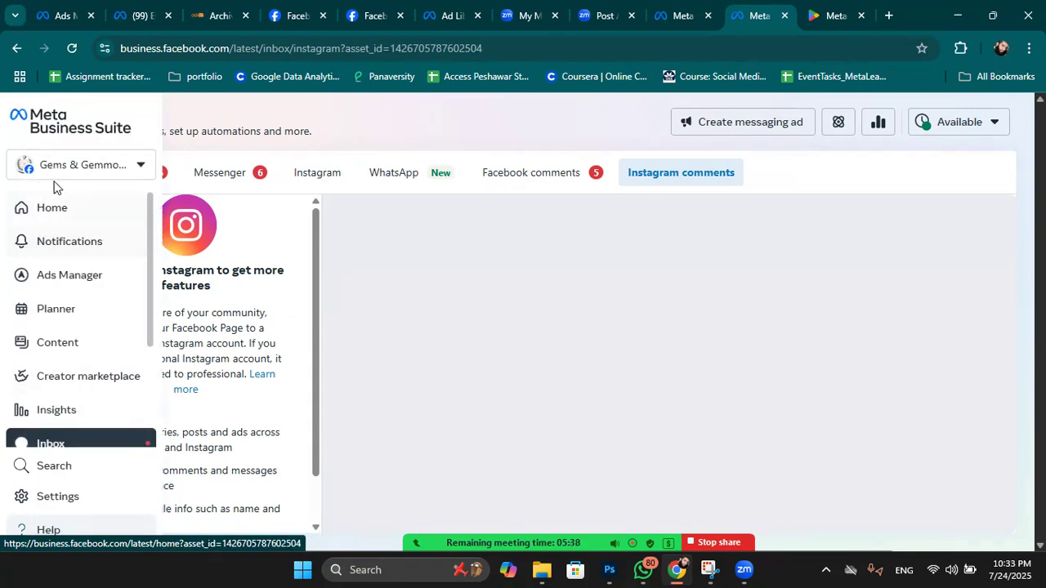
Open the Planner's July 2025 calendar showing the suggested Friday 20:00 posting slot.
left_click(47, 317)
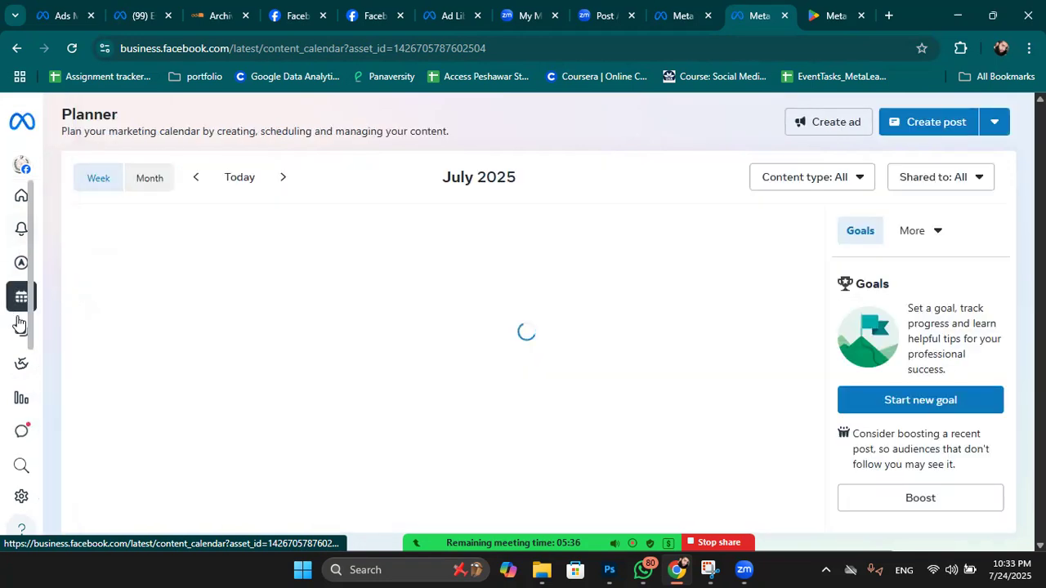
mouse_move(20, 324)
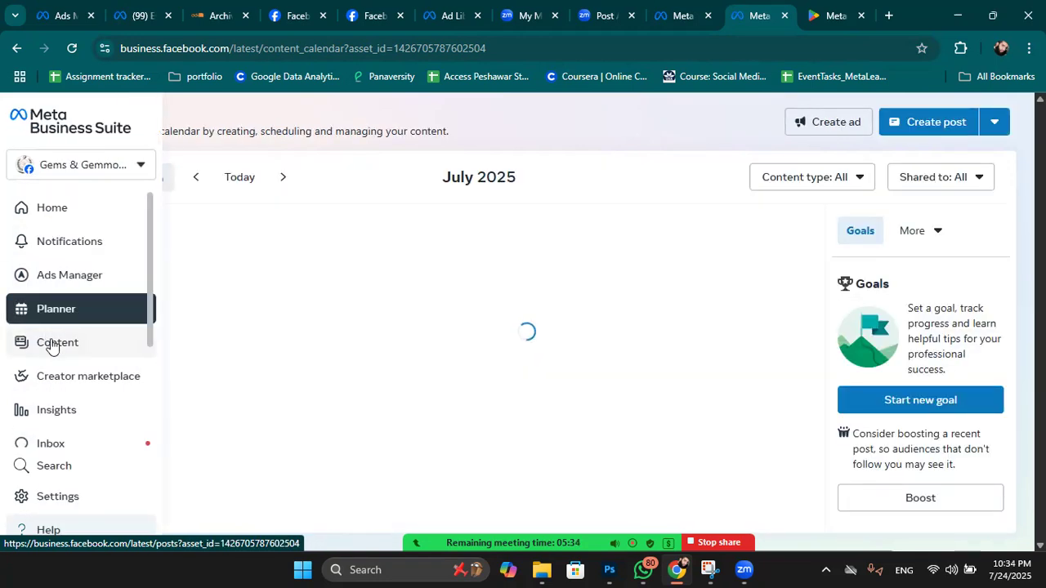
scroll(63, 360, "down", 1)
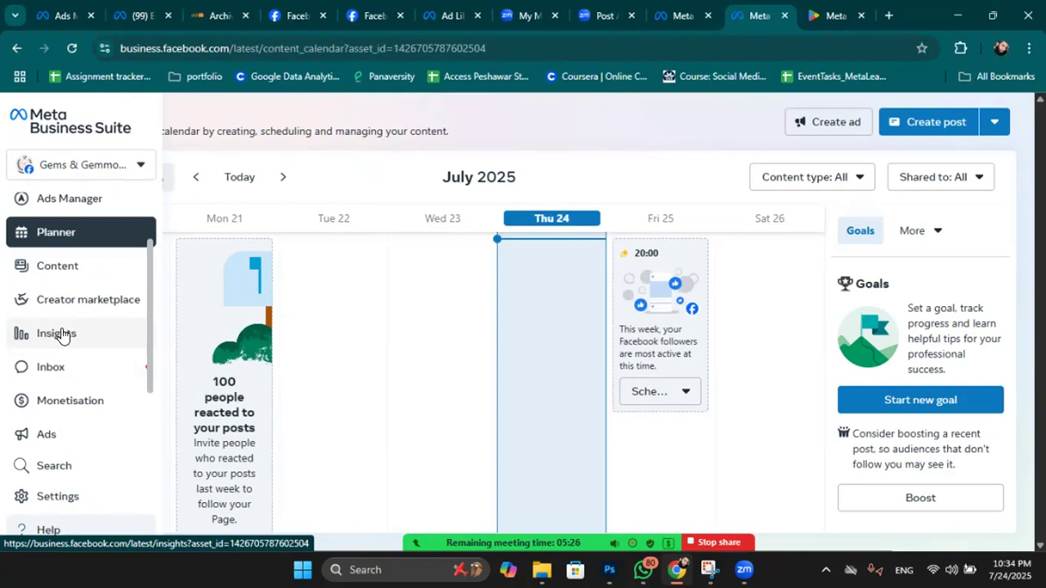
scroll(16, 359, "up", 2)
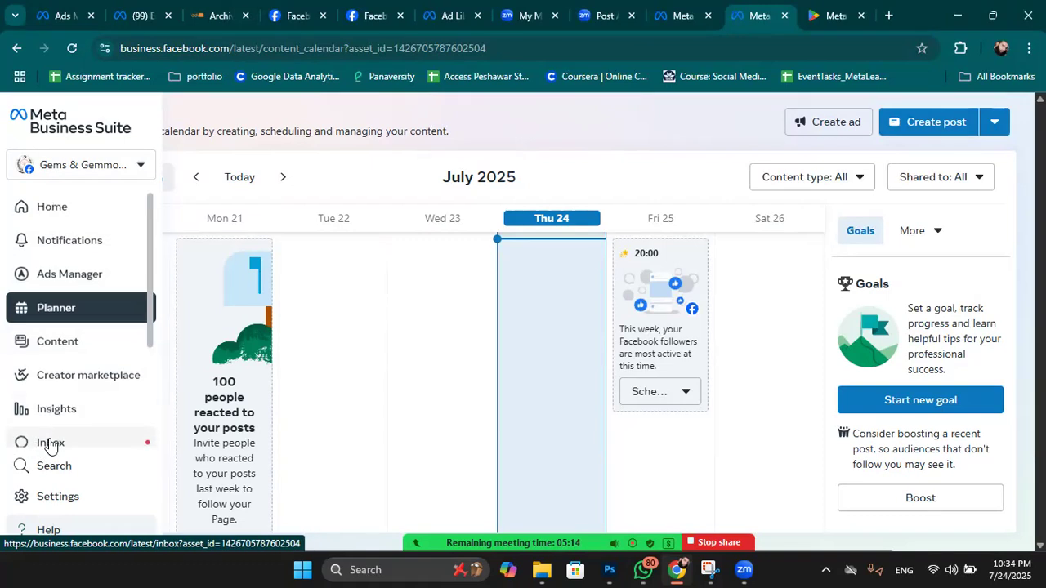
scroll(50, 446, "down", 2)
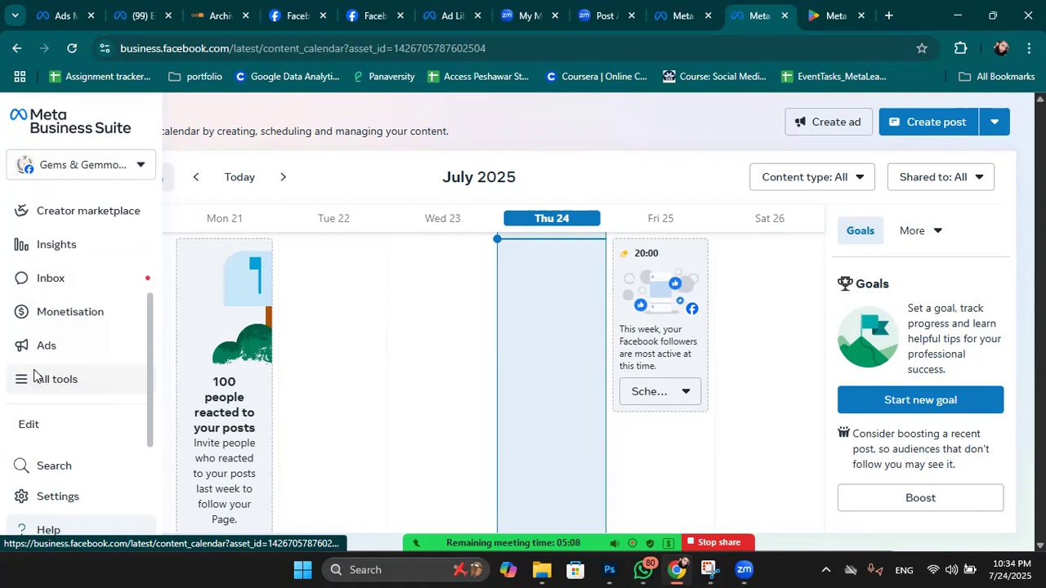
left_click(36, 376)
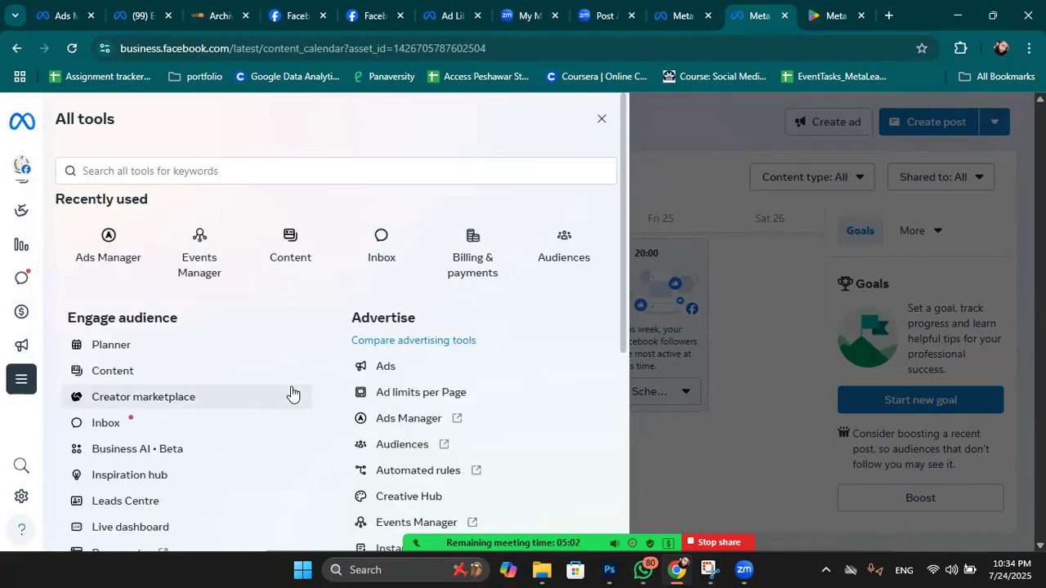
scroll(293, 393, "down", 4)
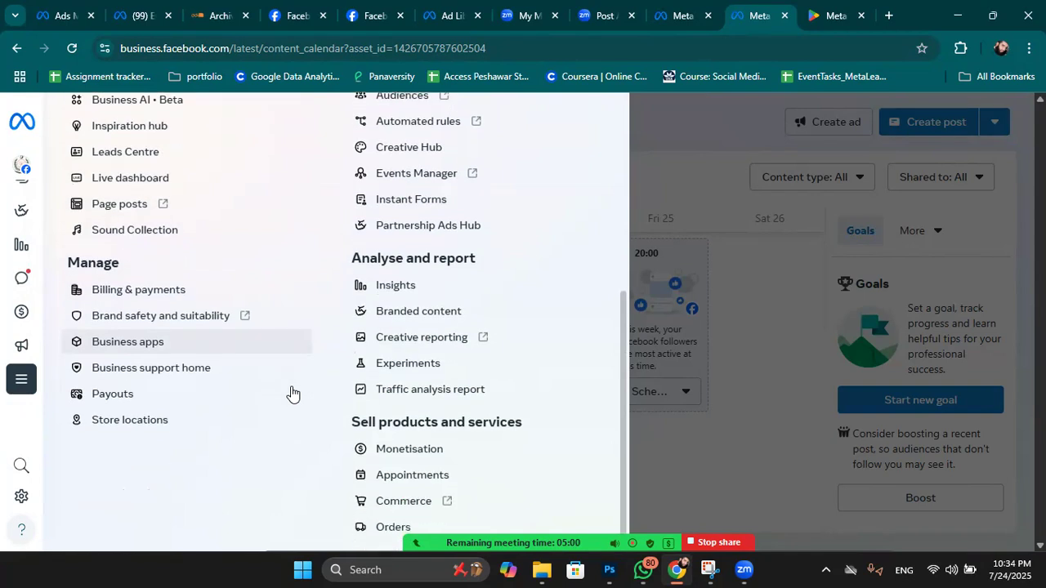
scroll(292, 394, "up", 4)
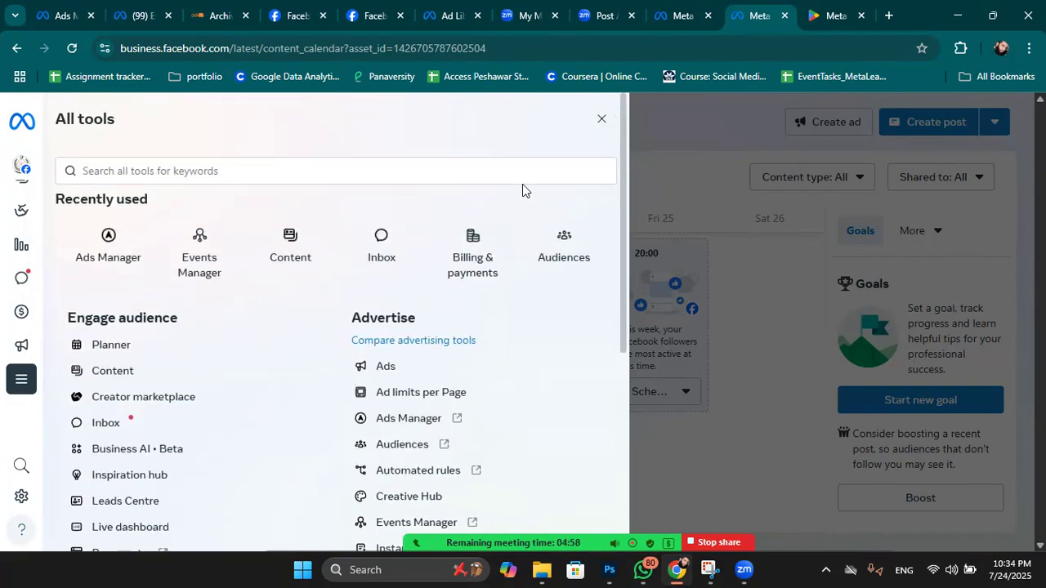
left_click(601, 119)
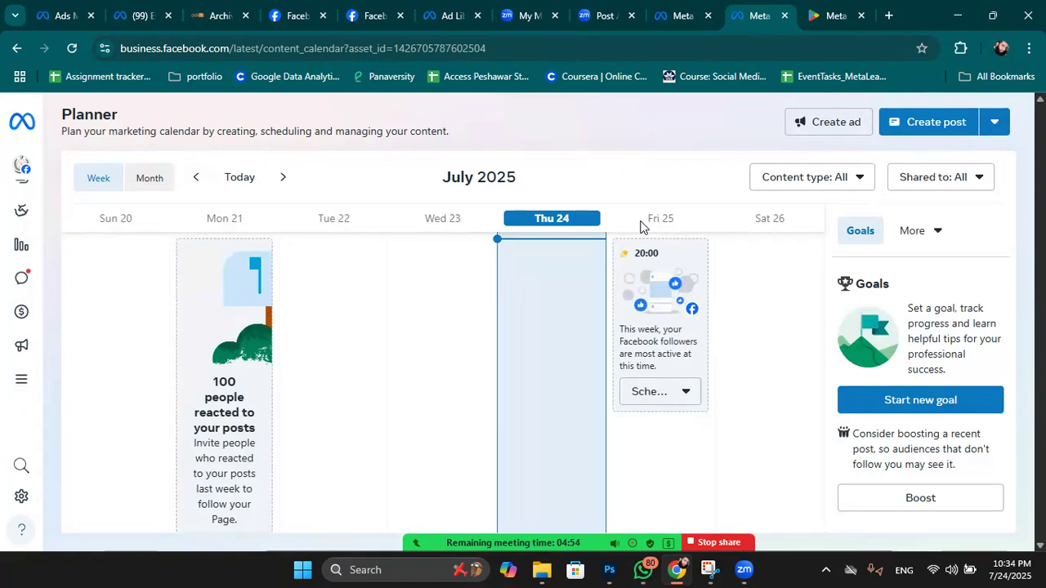
mouse_move(505, 353)
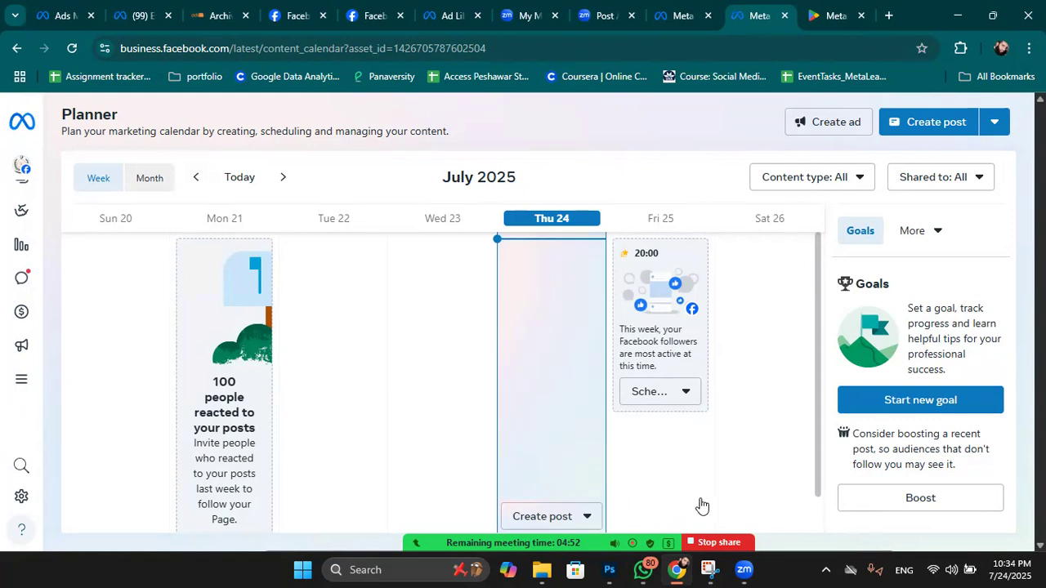
mouse_move(690, 531)
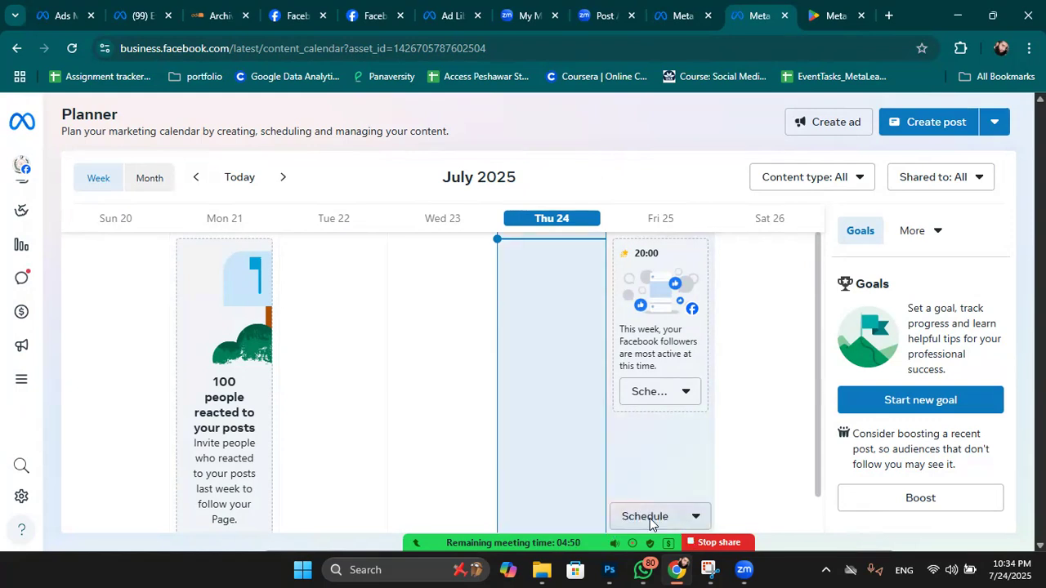
mouse_move(856, 519)
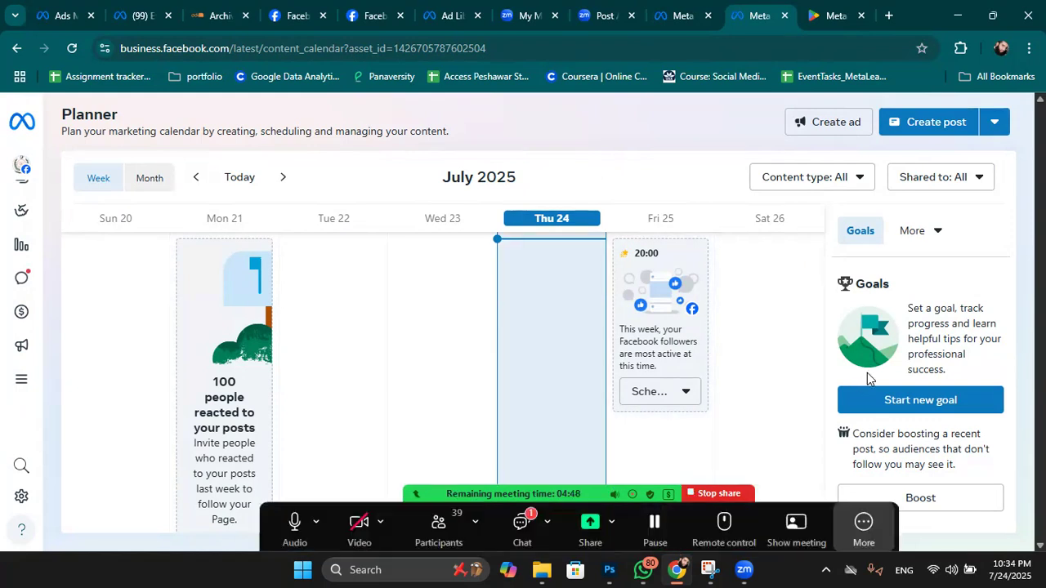
mouse_move(869, 362)
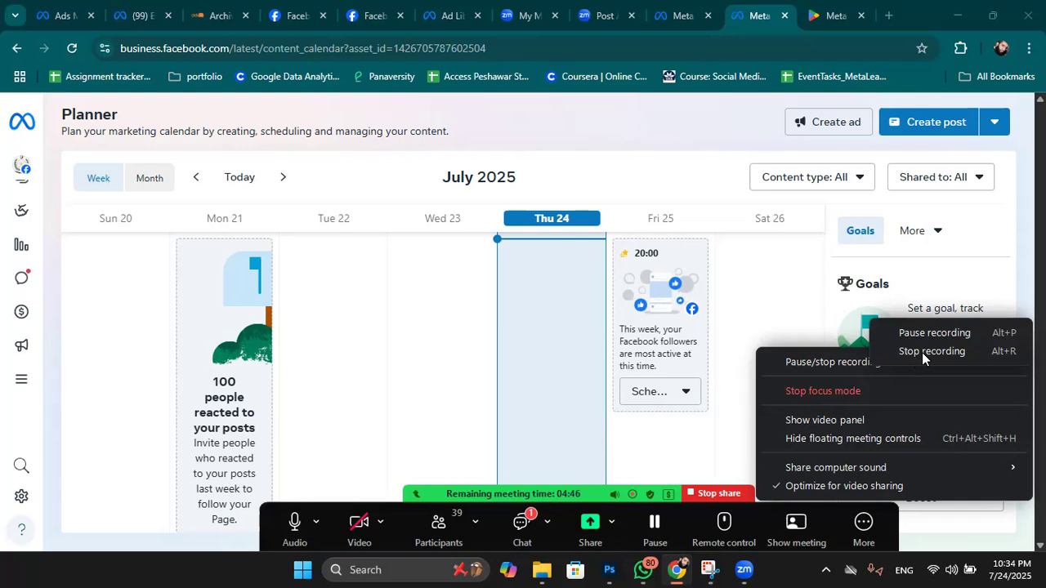